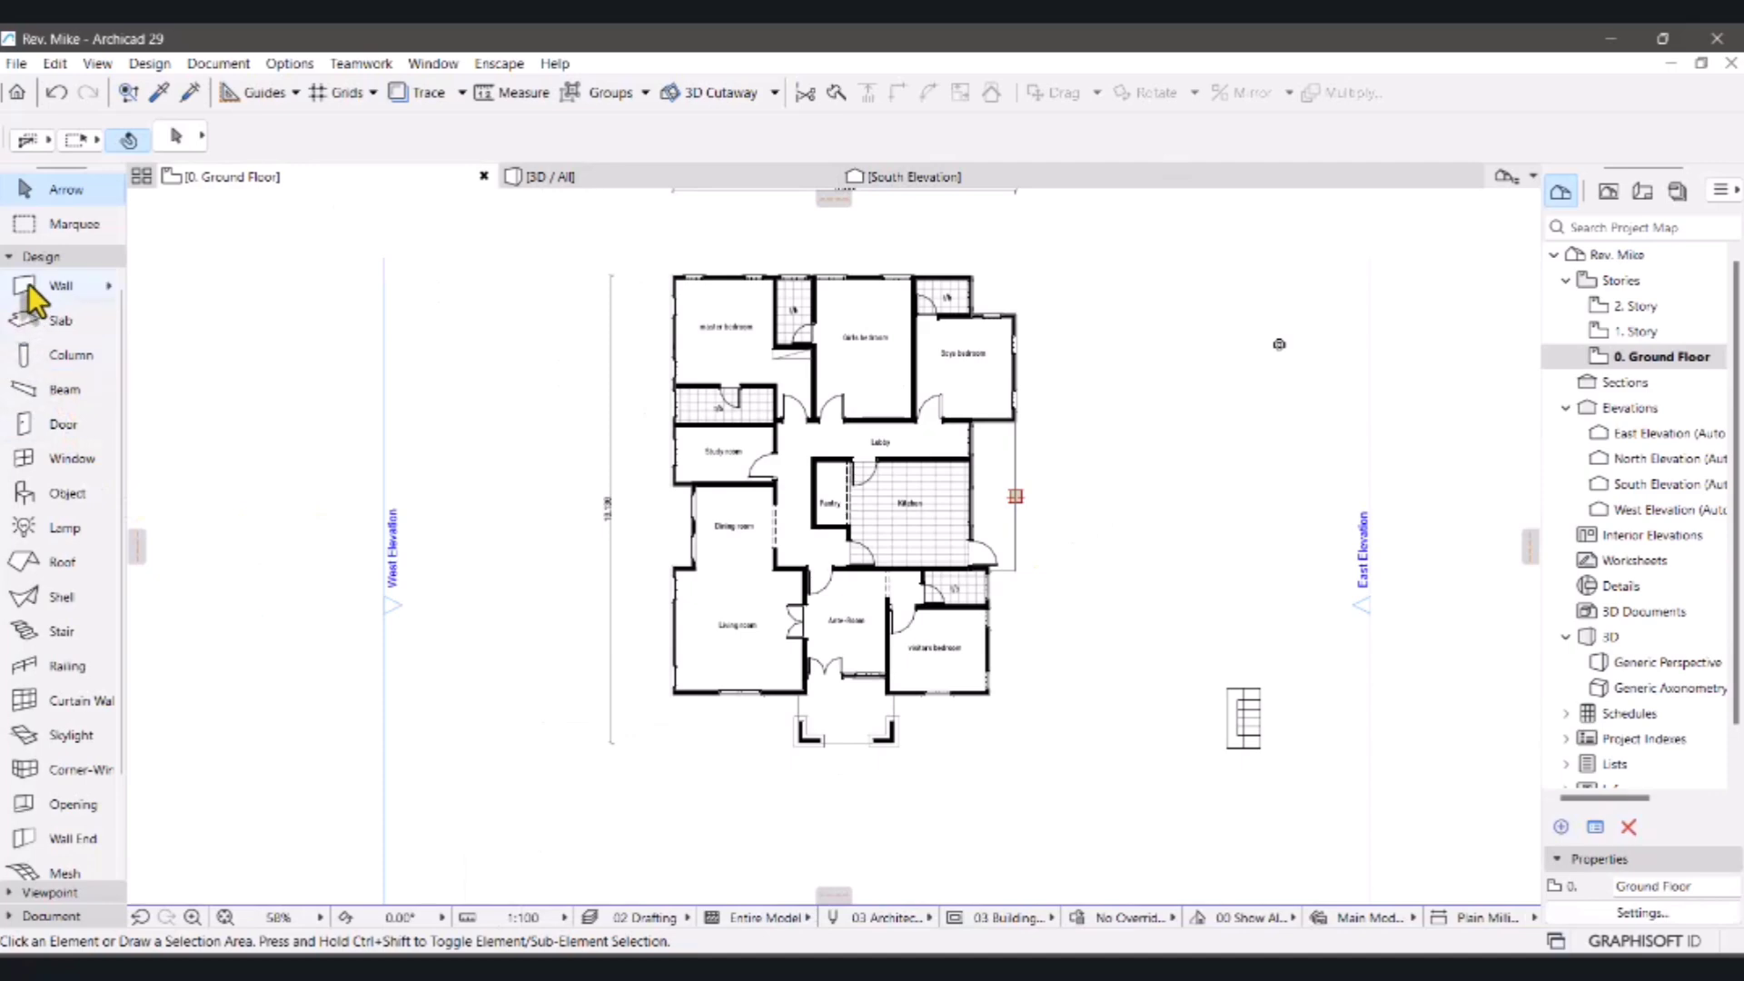
- Draw a straight horizontal wall about 9769 mm long in the empty area below the house plan, using an existing GENERIC - STRUCTURAL wall's settings
click(31, 290)
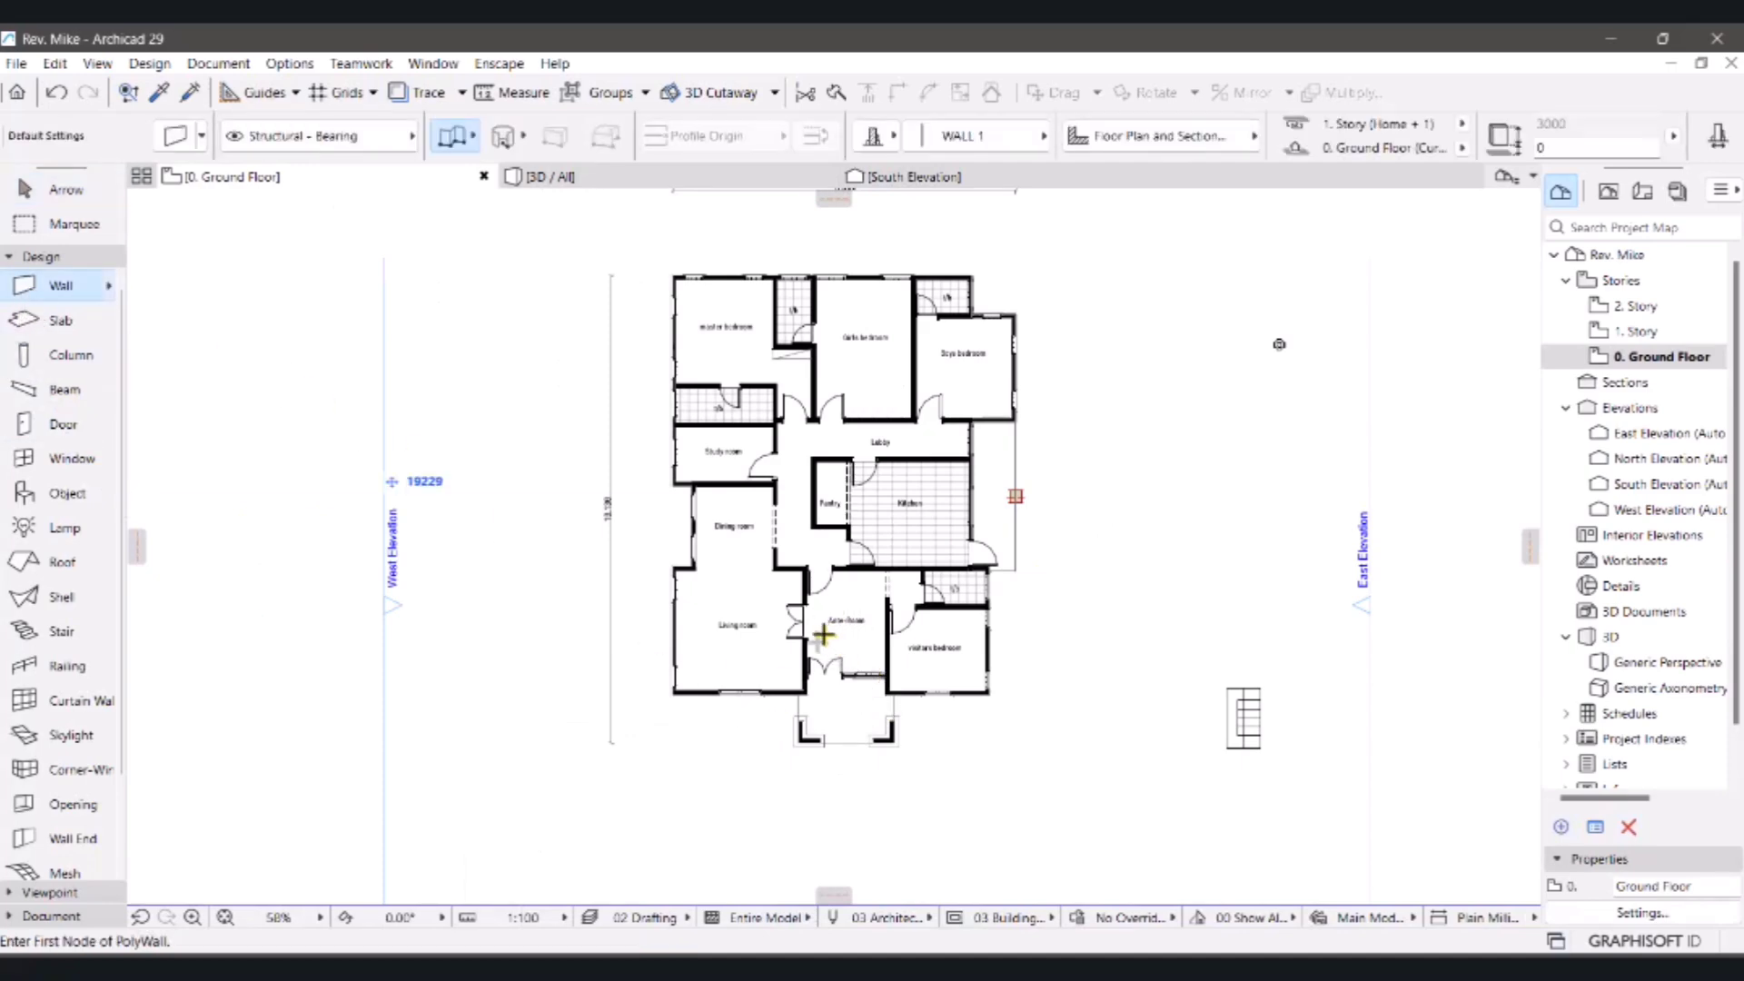
scroll(816, 661, up, 7)
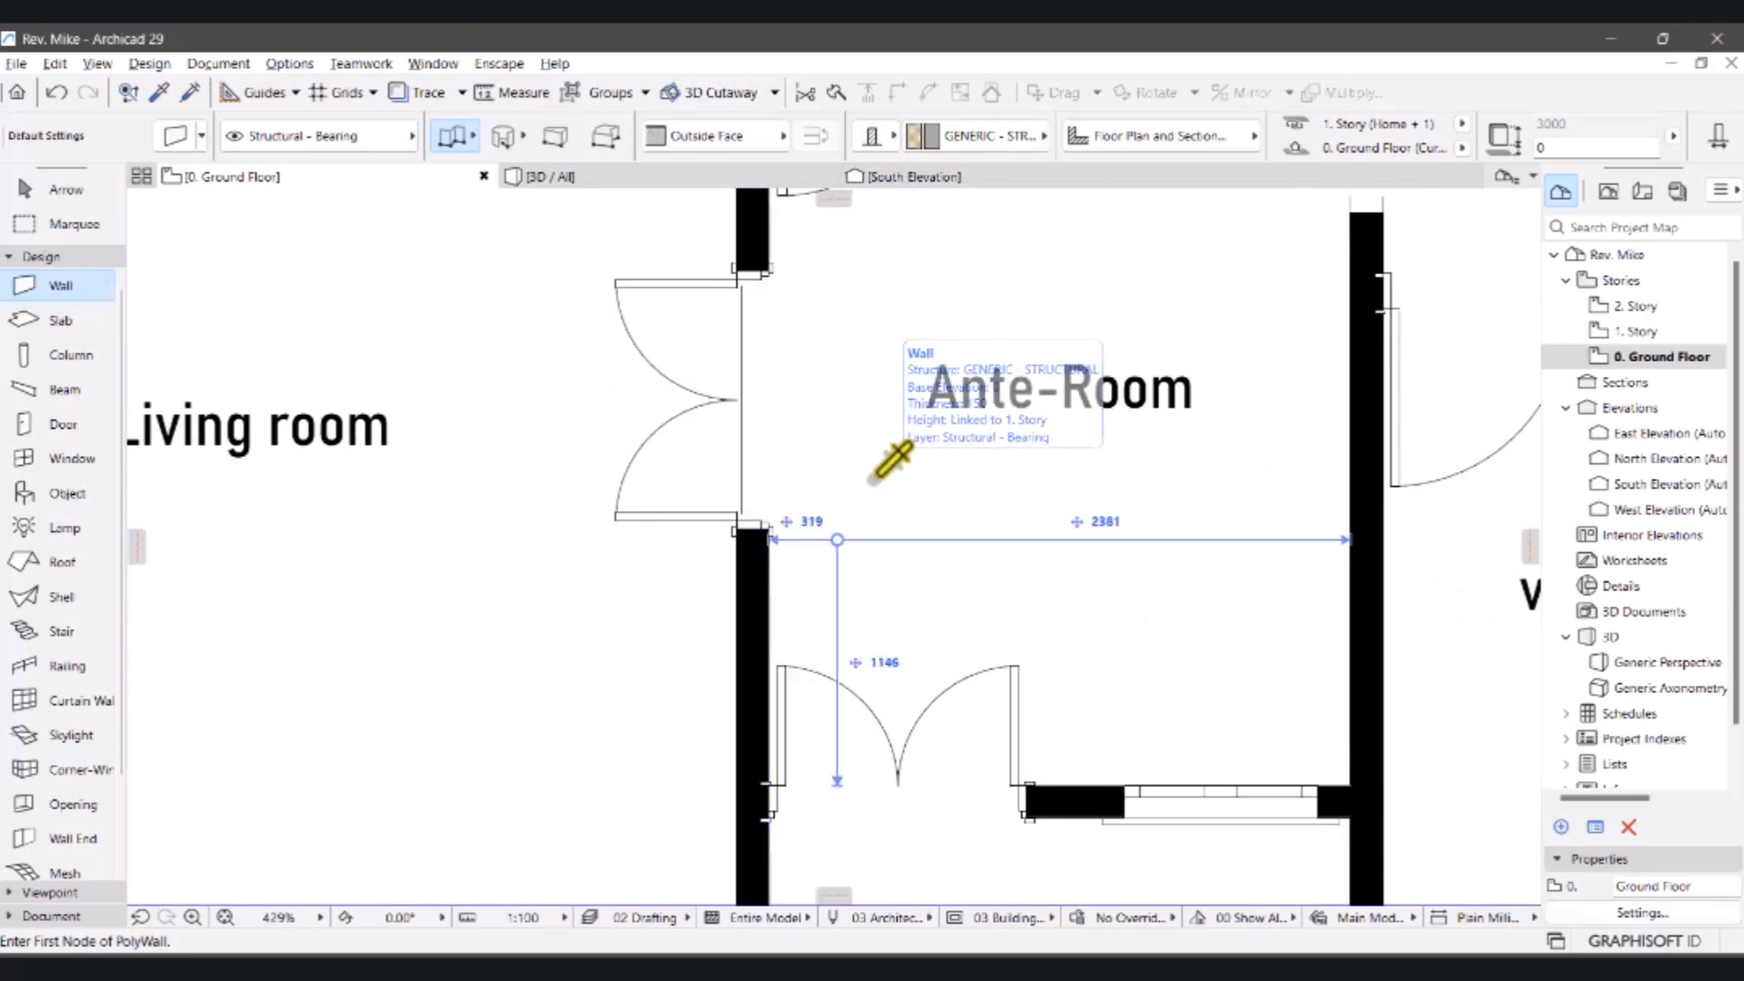
scroll(843, 457, down, 3)
scroll(843, 457, down, 8)
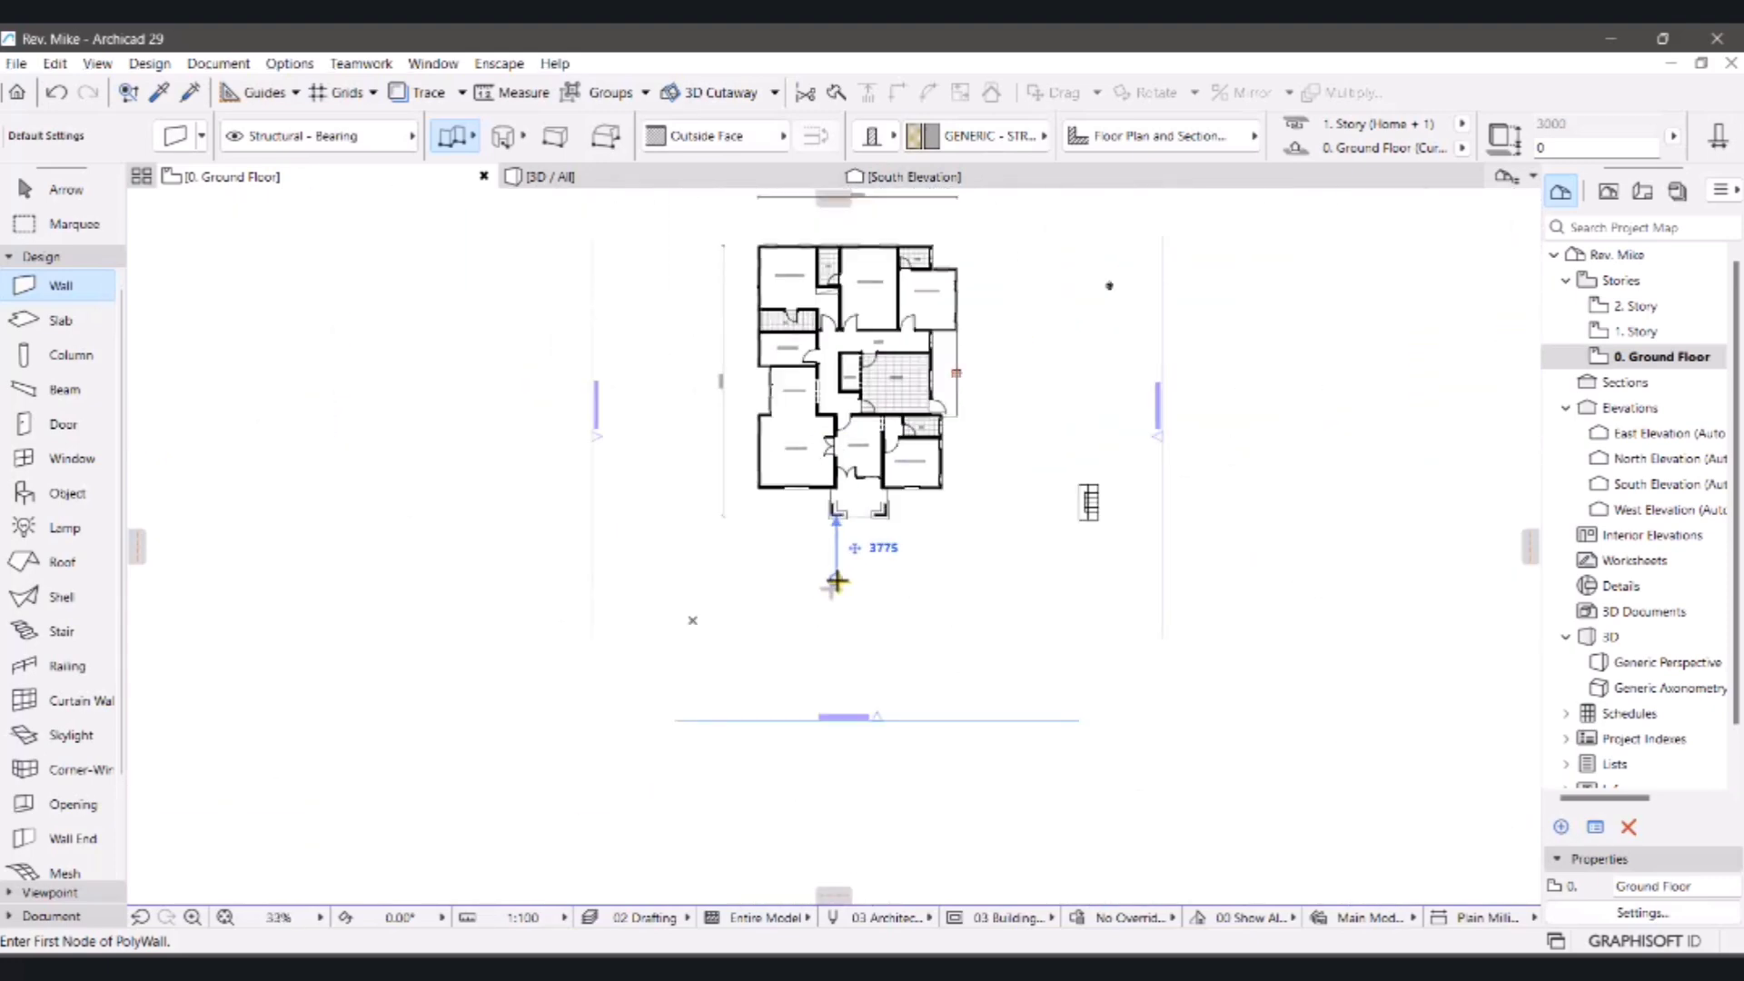
click(875, 606)
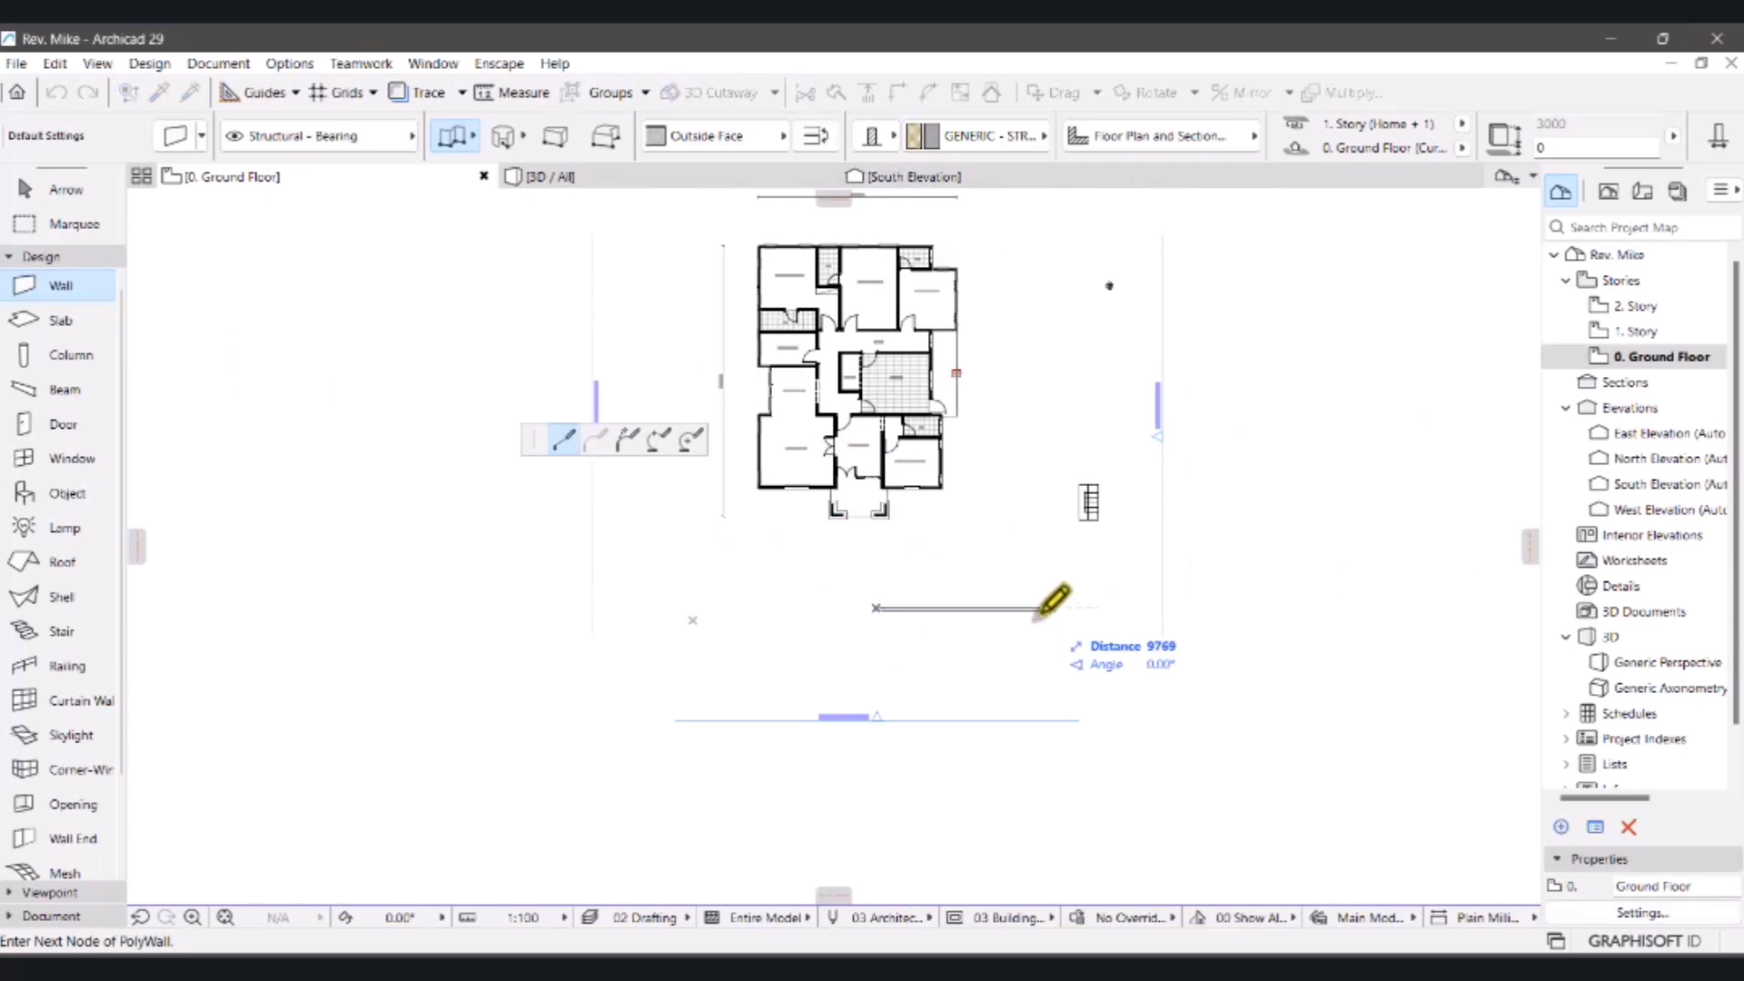
double_click(1040, 607)
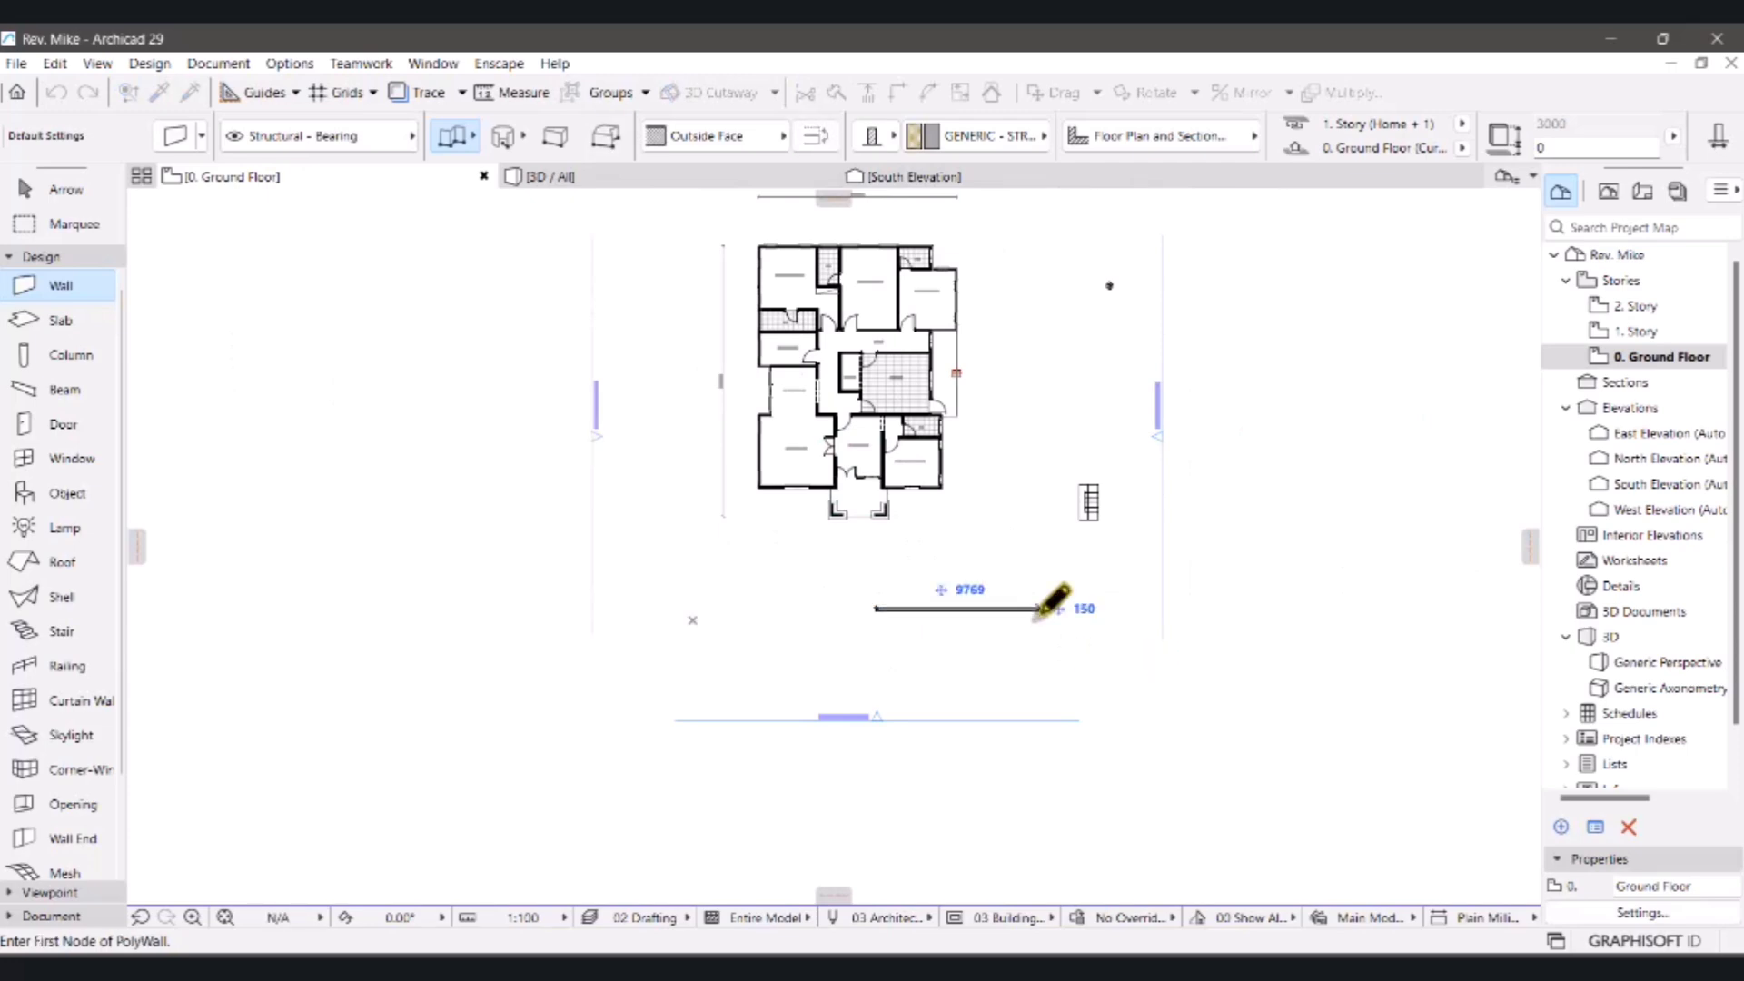
- Pick up the settings of the kitchen's exterior door and place a matching door in the new wall, hinged on its left jamb and opening upward
scroll(908, 327, up, 6)
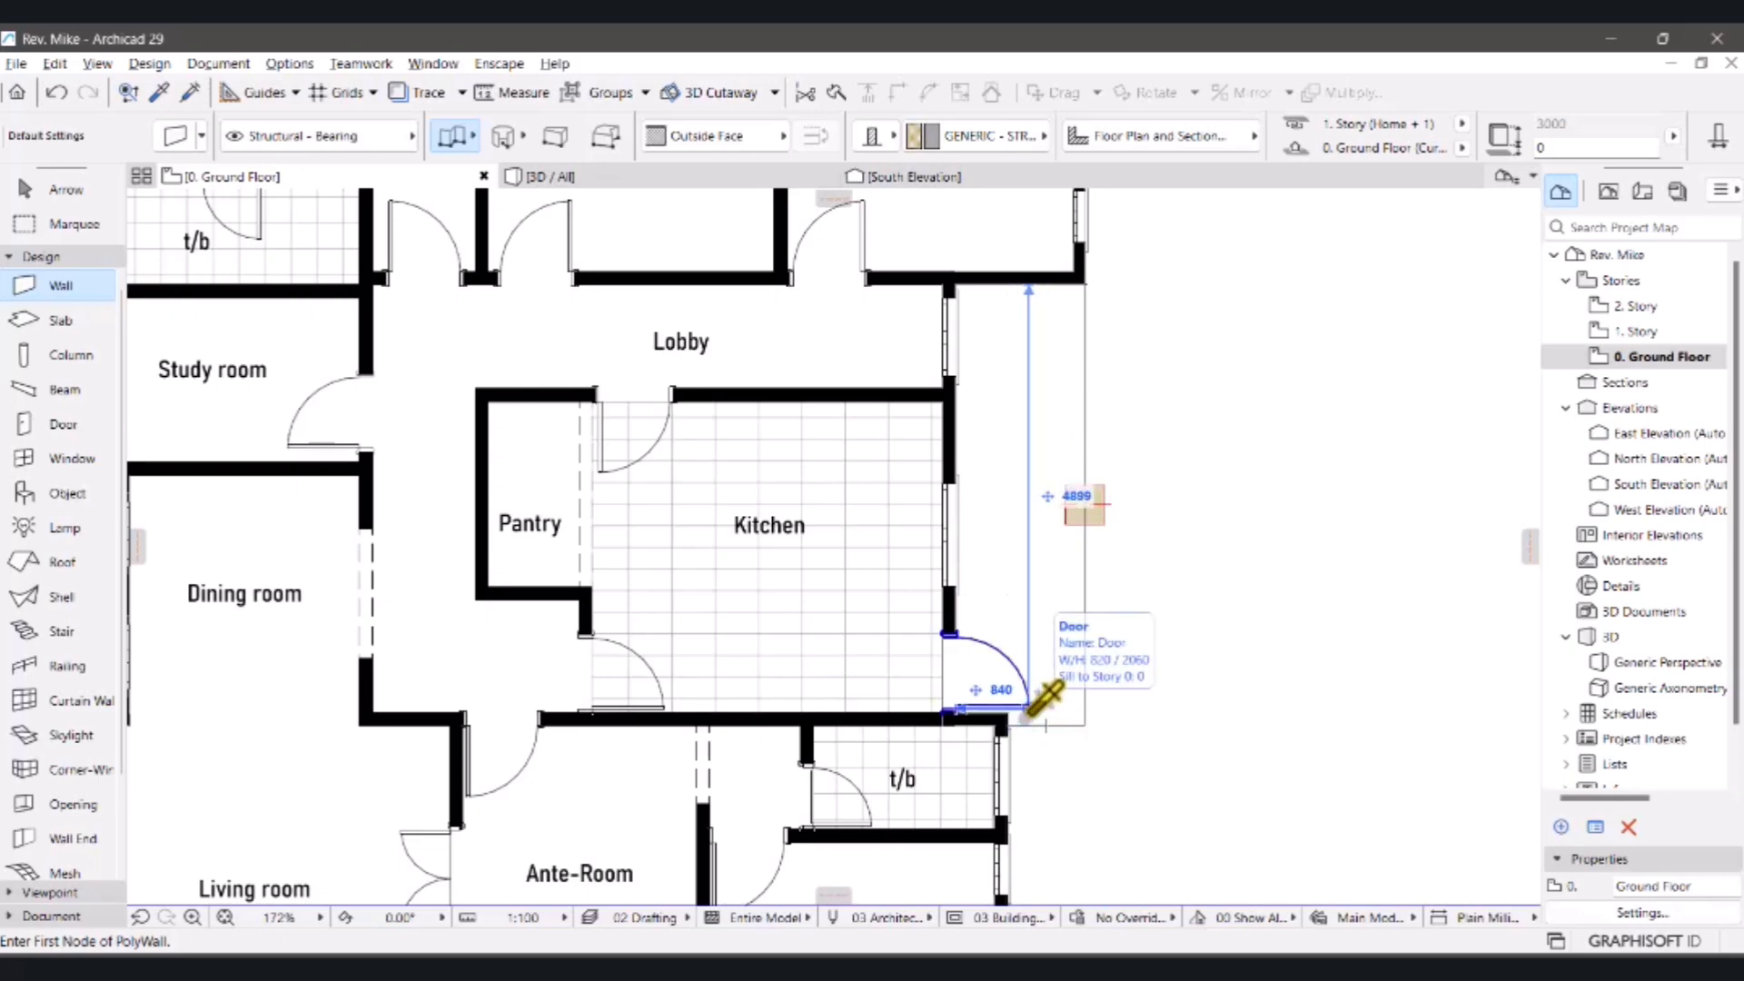
alt+click(1028, 712)
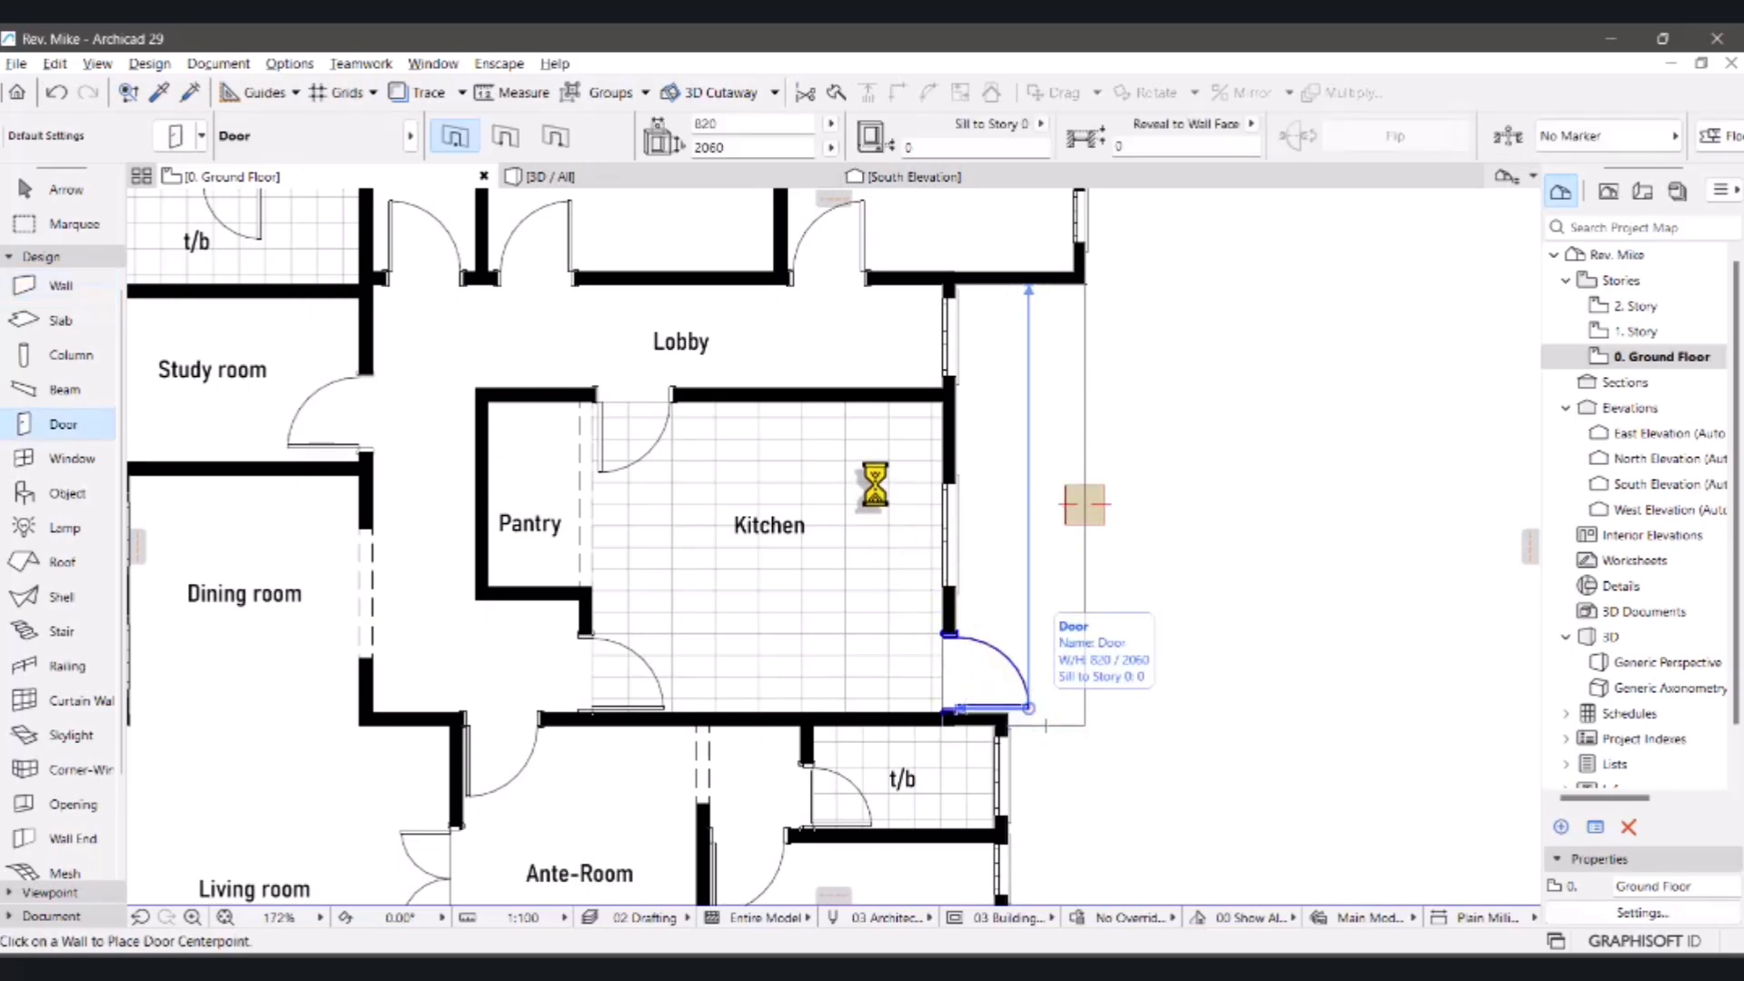
scroll(881, 477, down, 5)
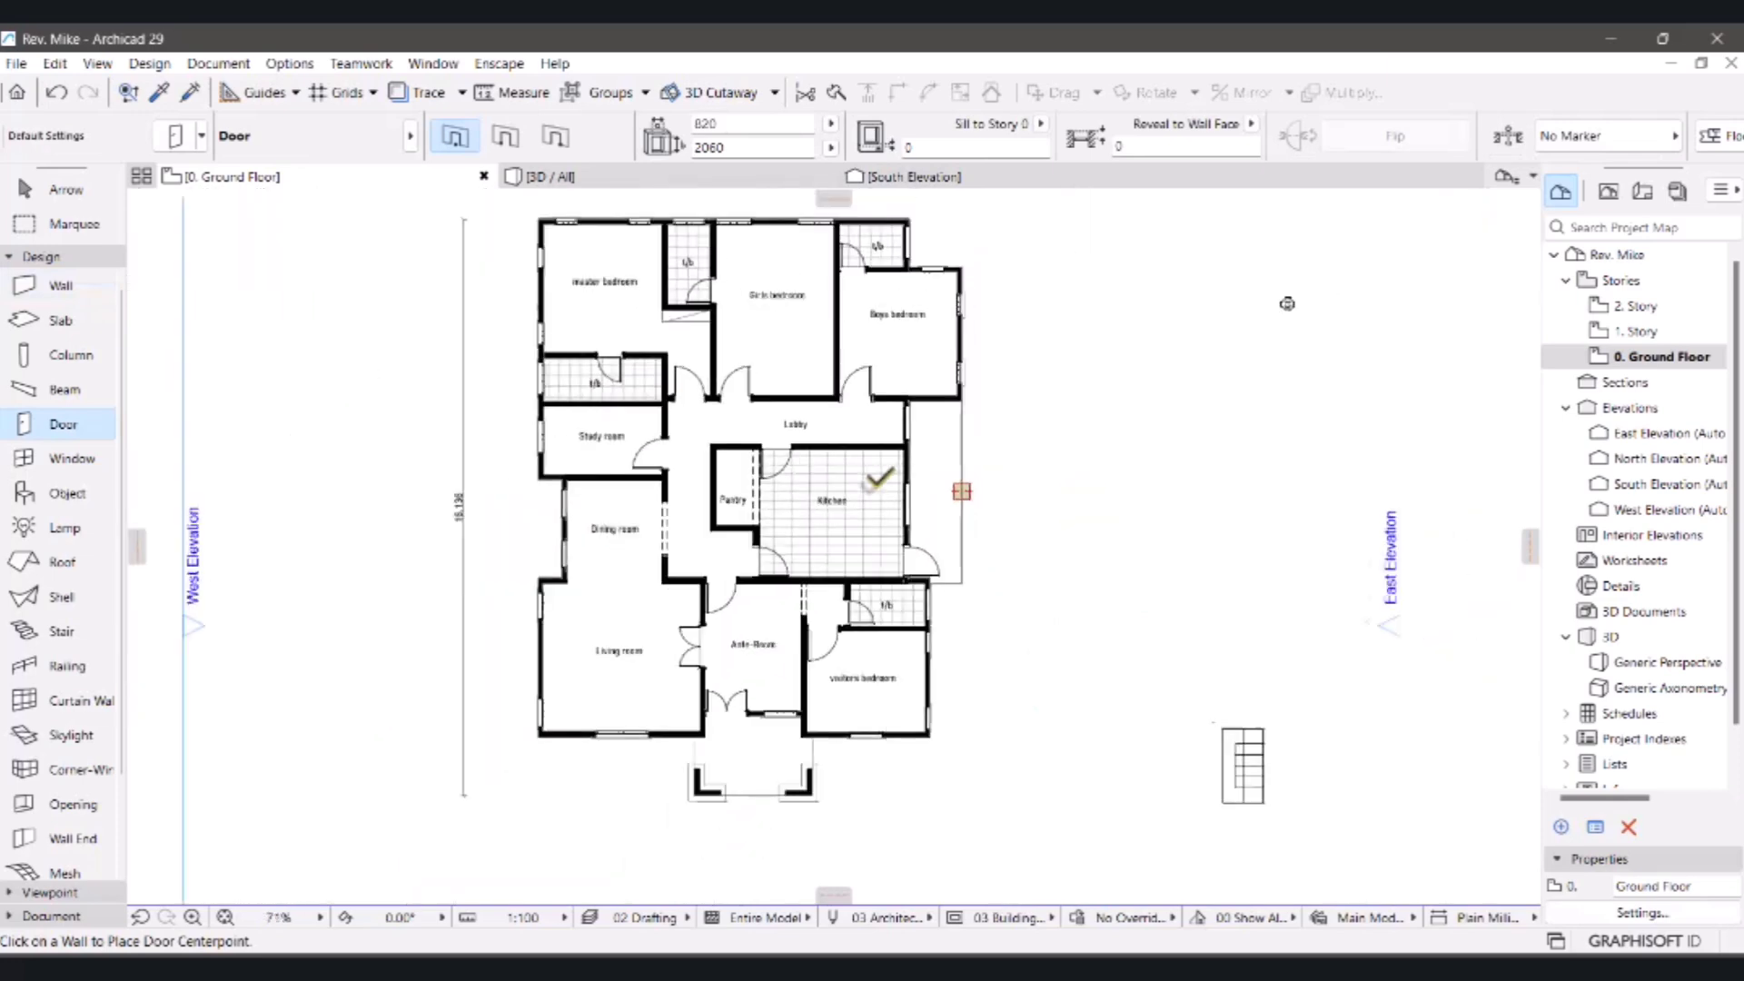
scroll(872, 506, down, 3)
scroll(888, 612, up, 6)
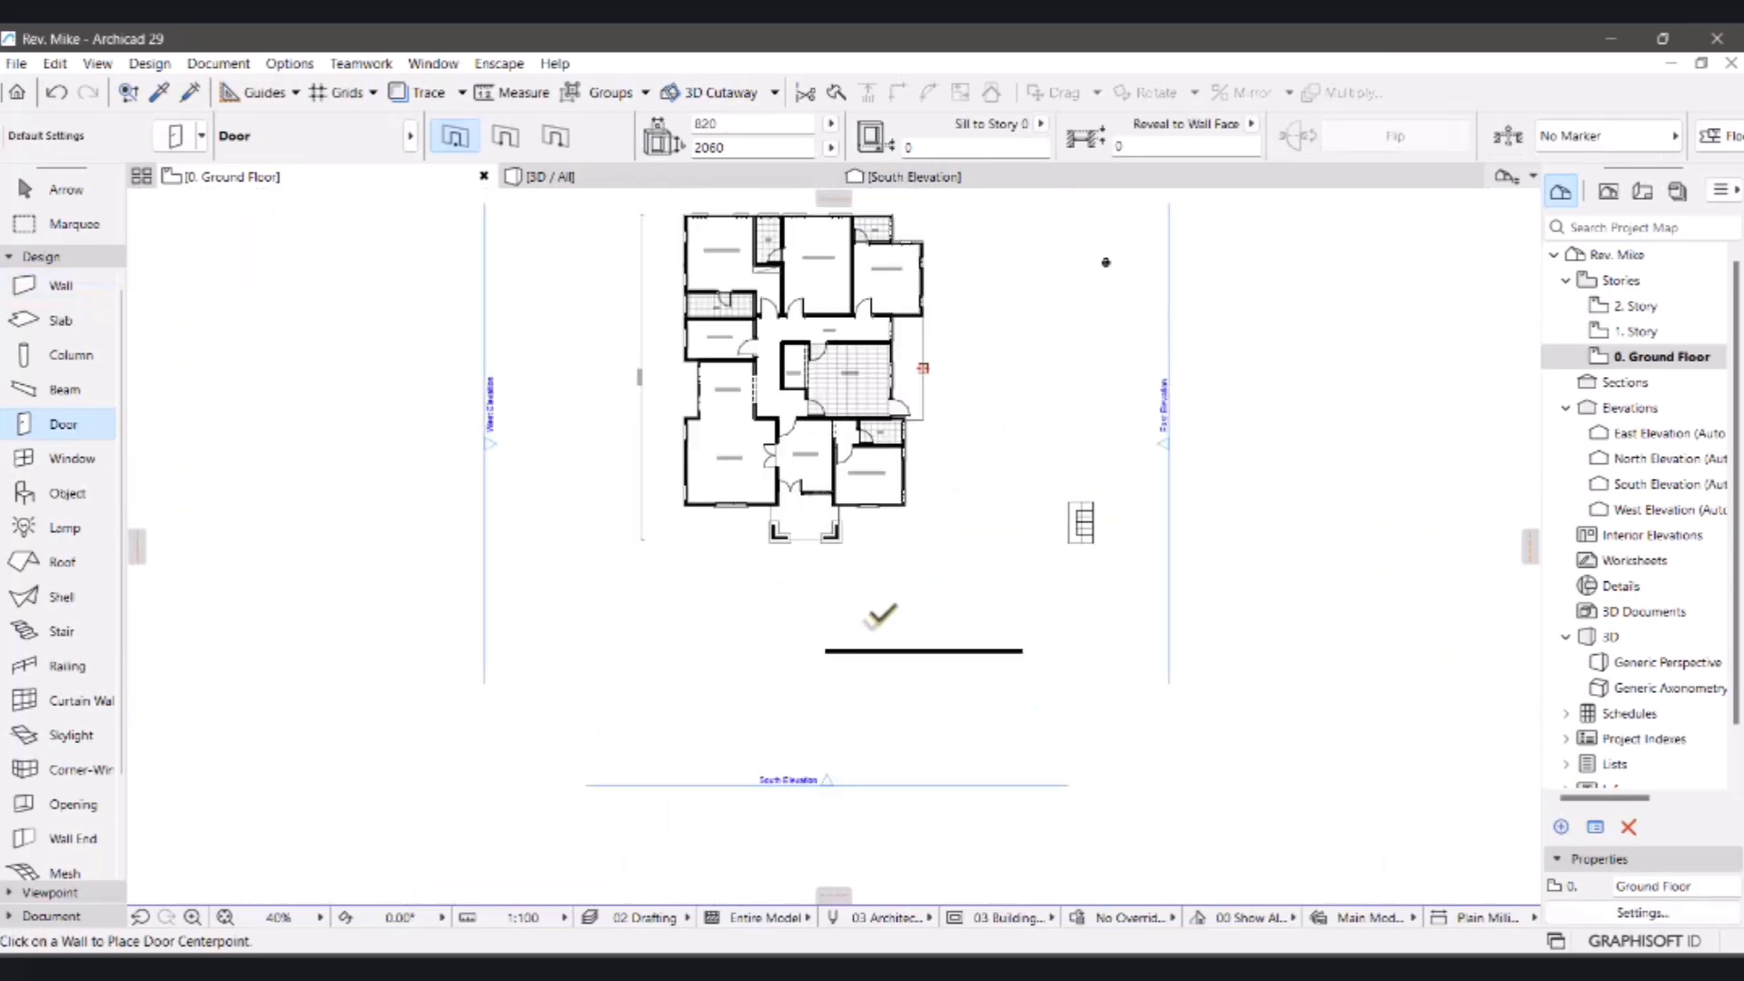
click(912, 636)
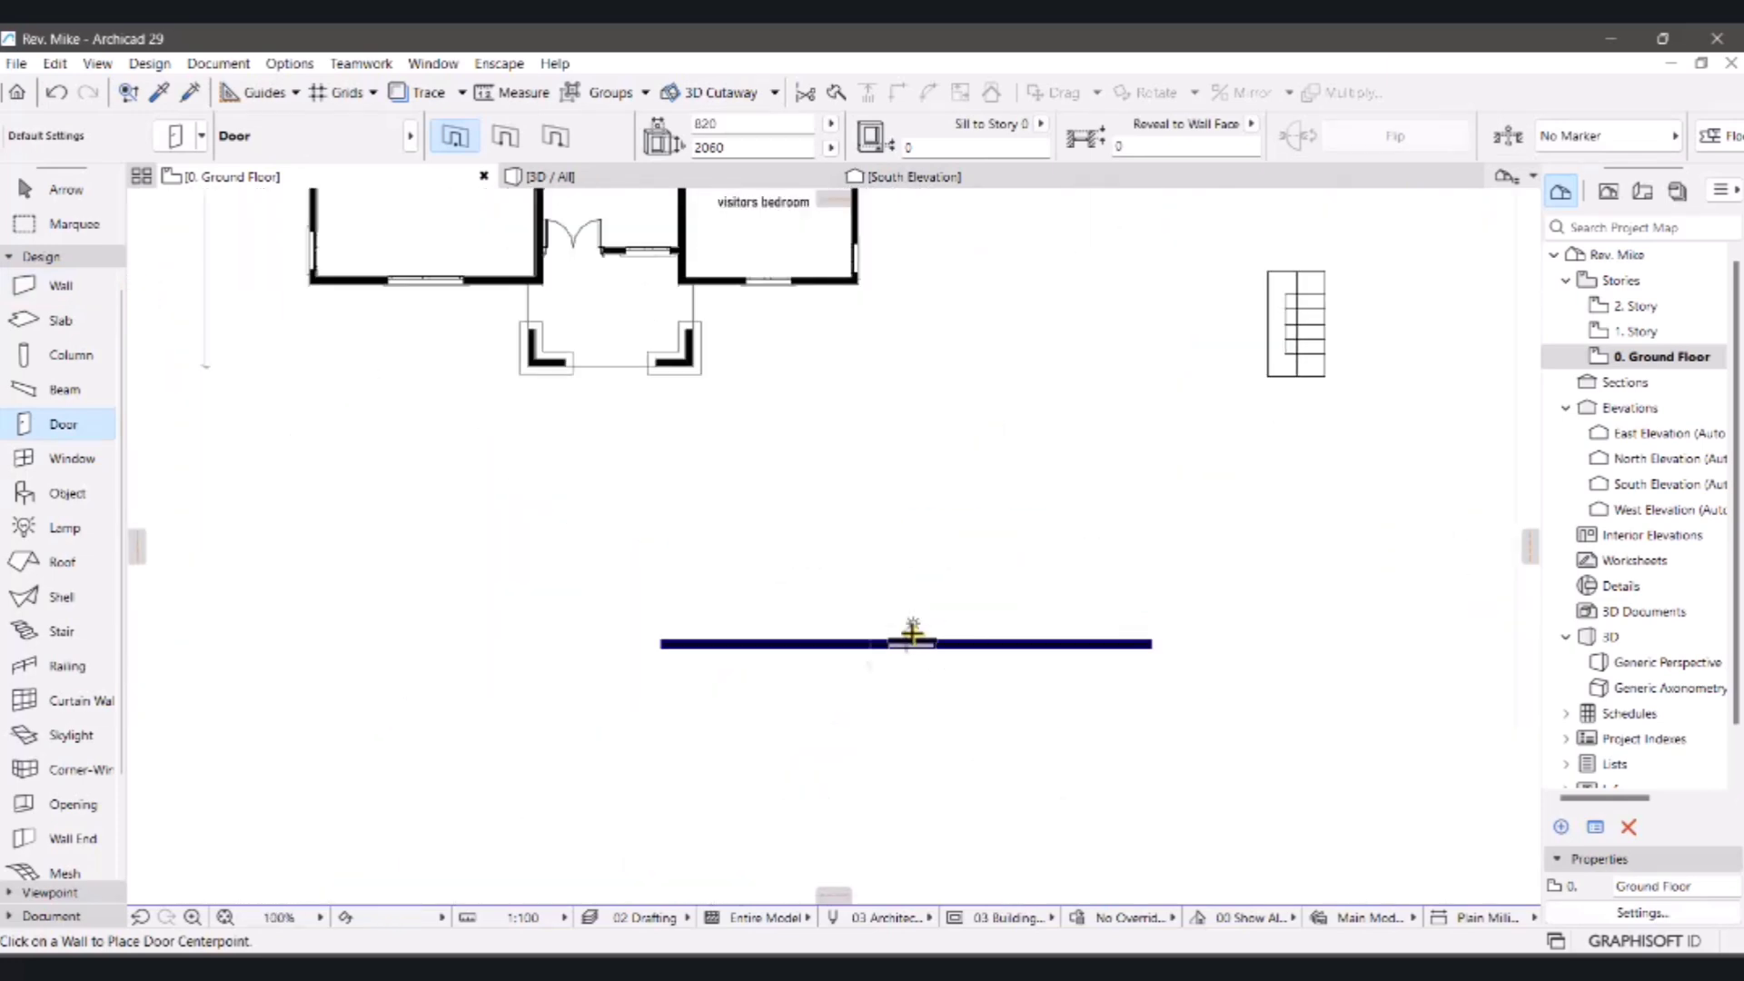
click(868, 645)
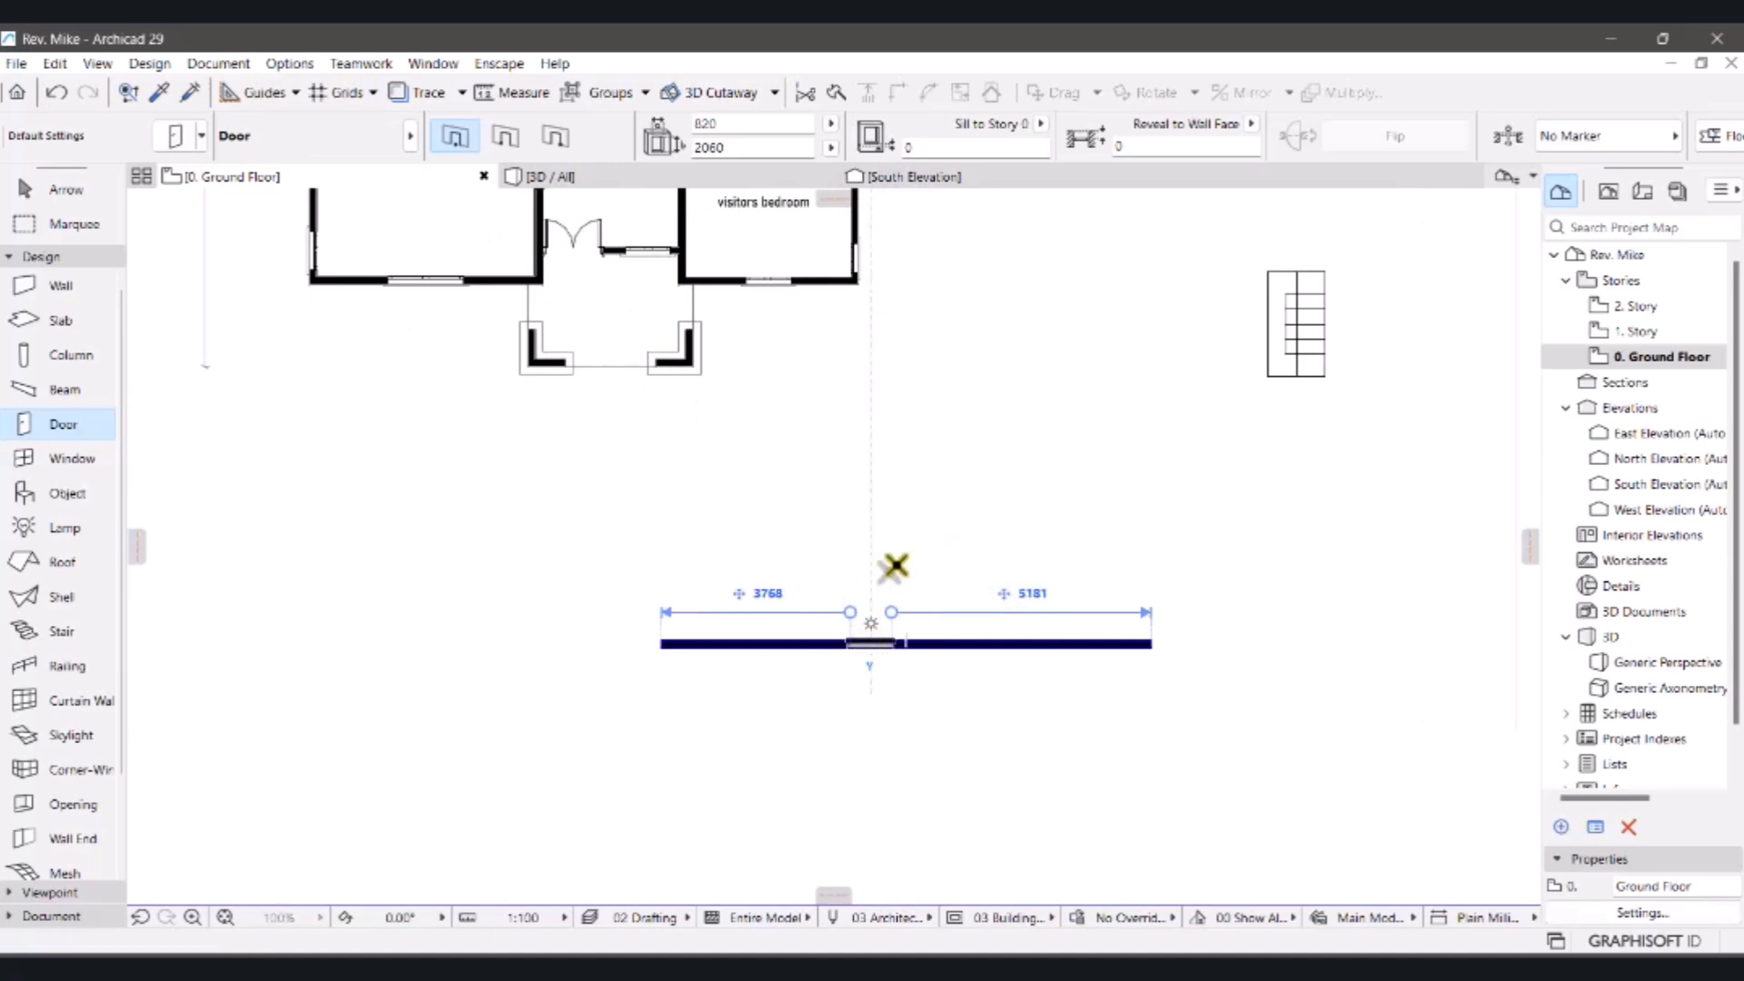
click(826, 567)
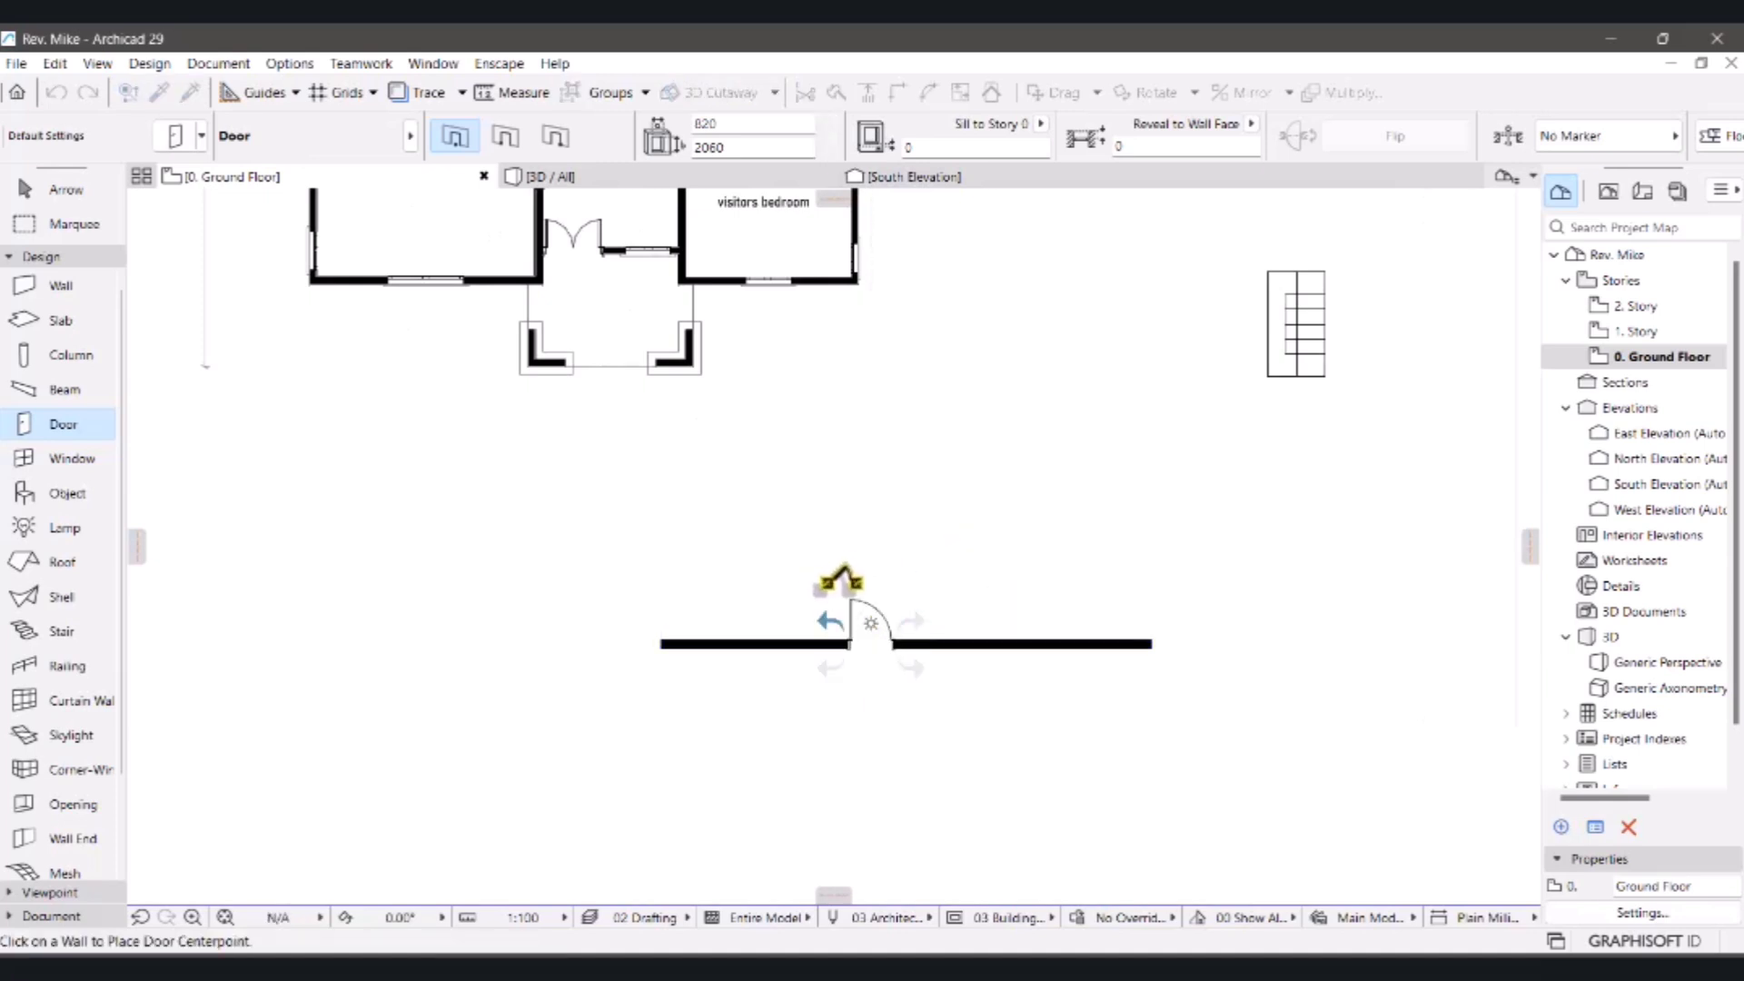
key(Escape)
- Set the new door's nominal size to Wallhole Dimensions, 900 wide by 2100 high
click(852, 613)
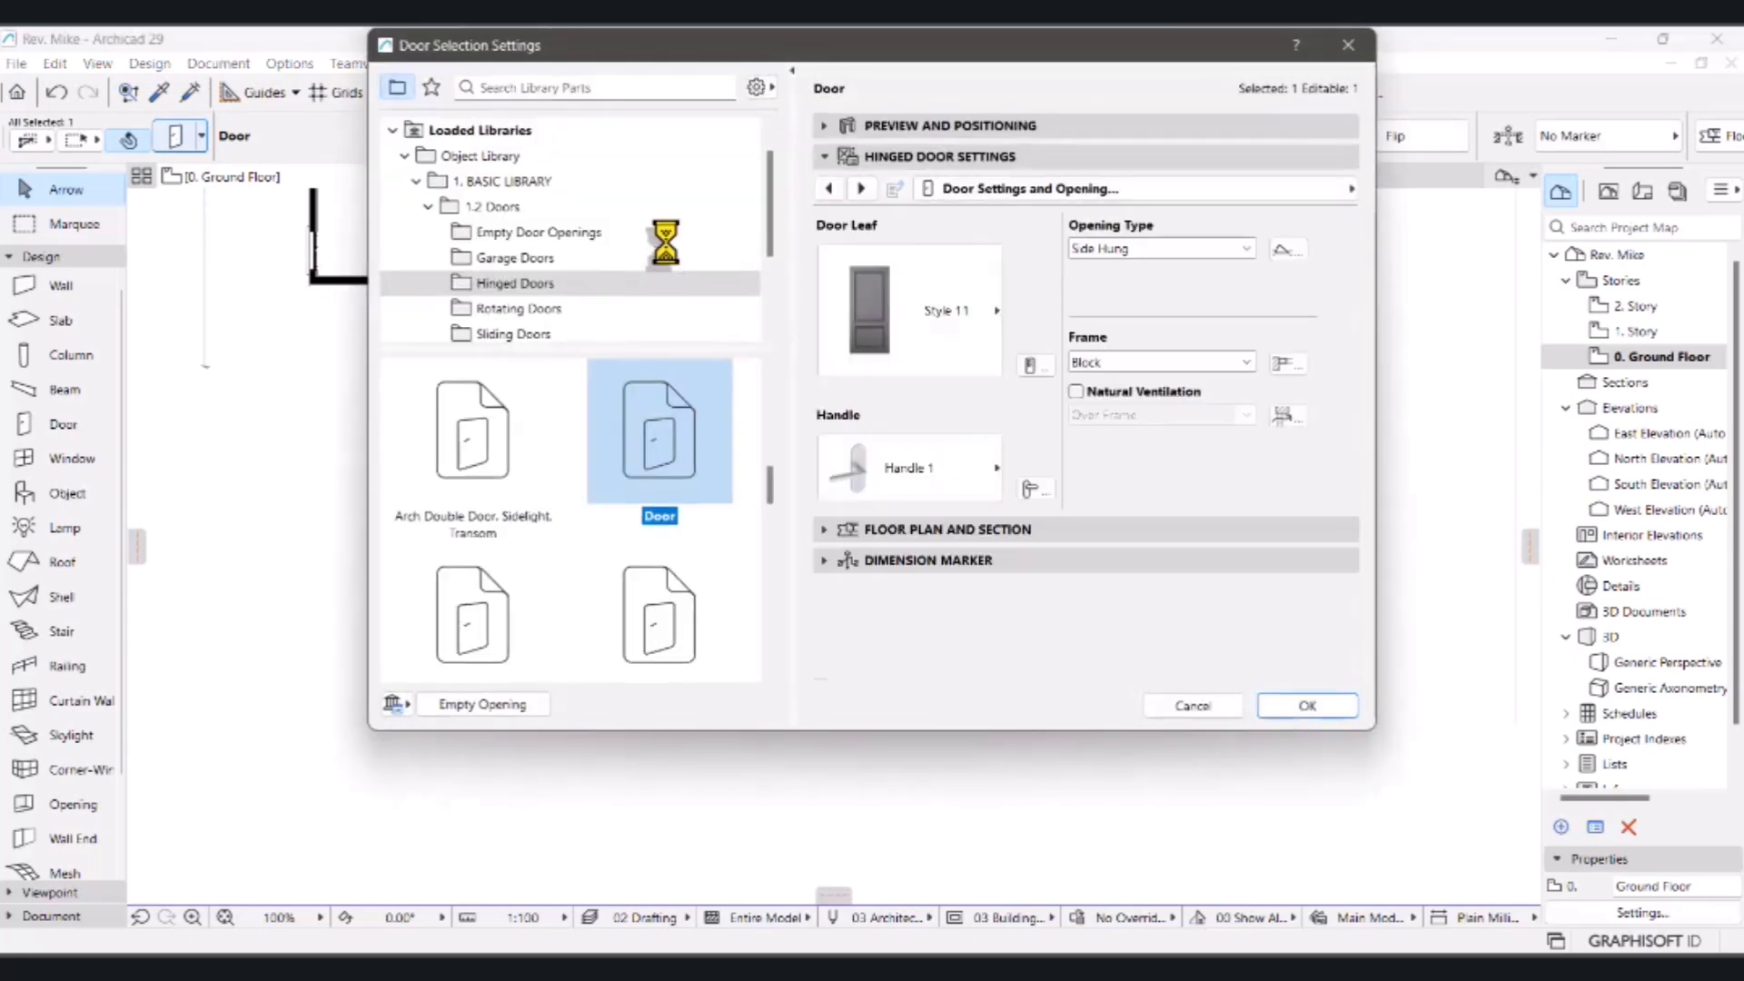
click(828, 189)
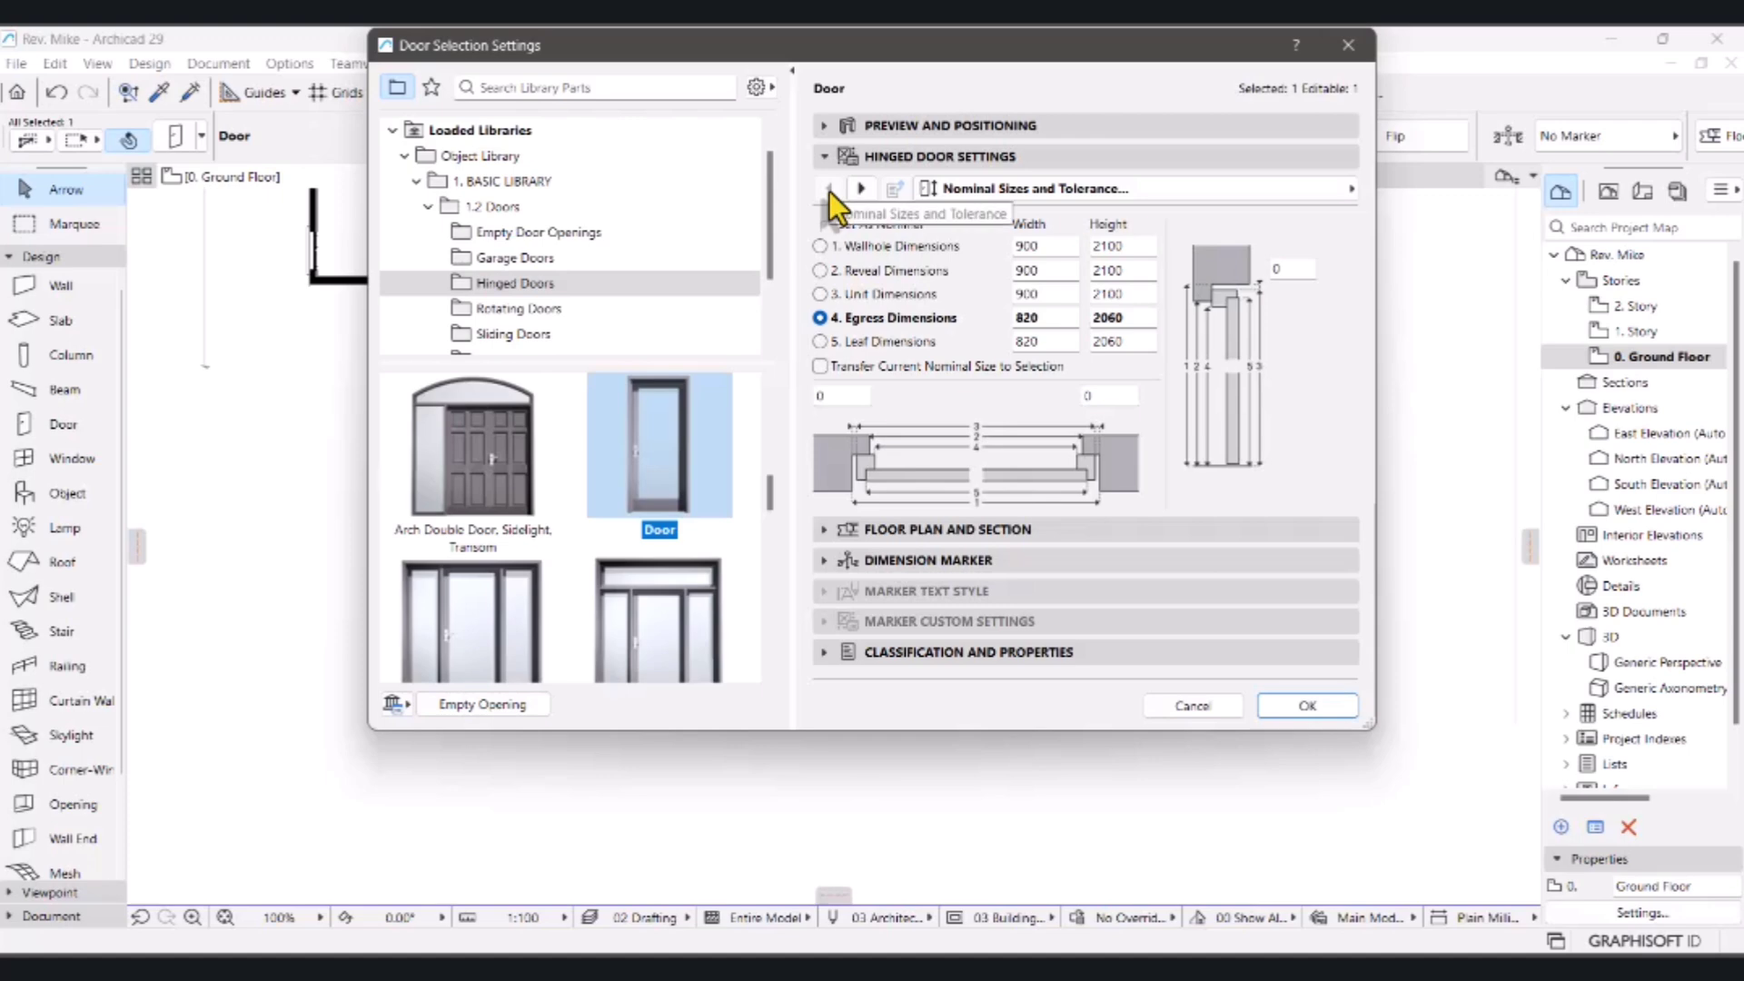
click(819, 247)
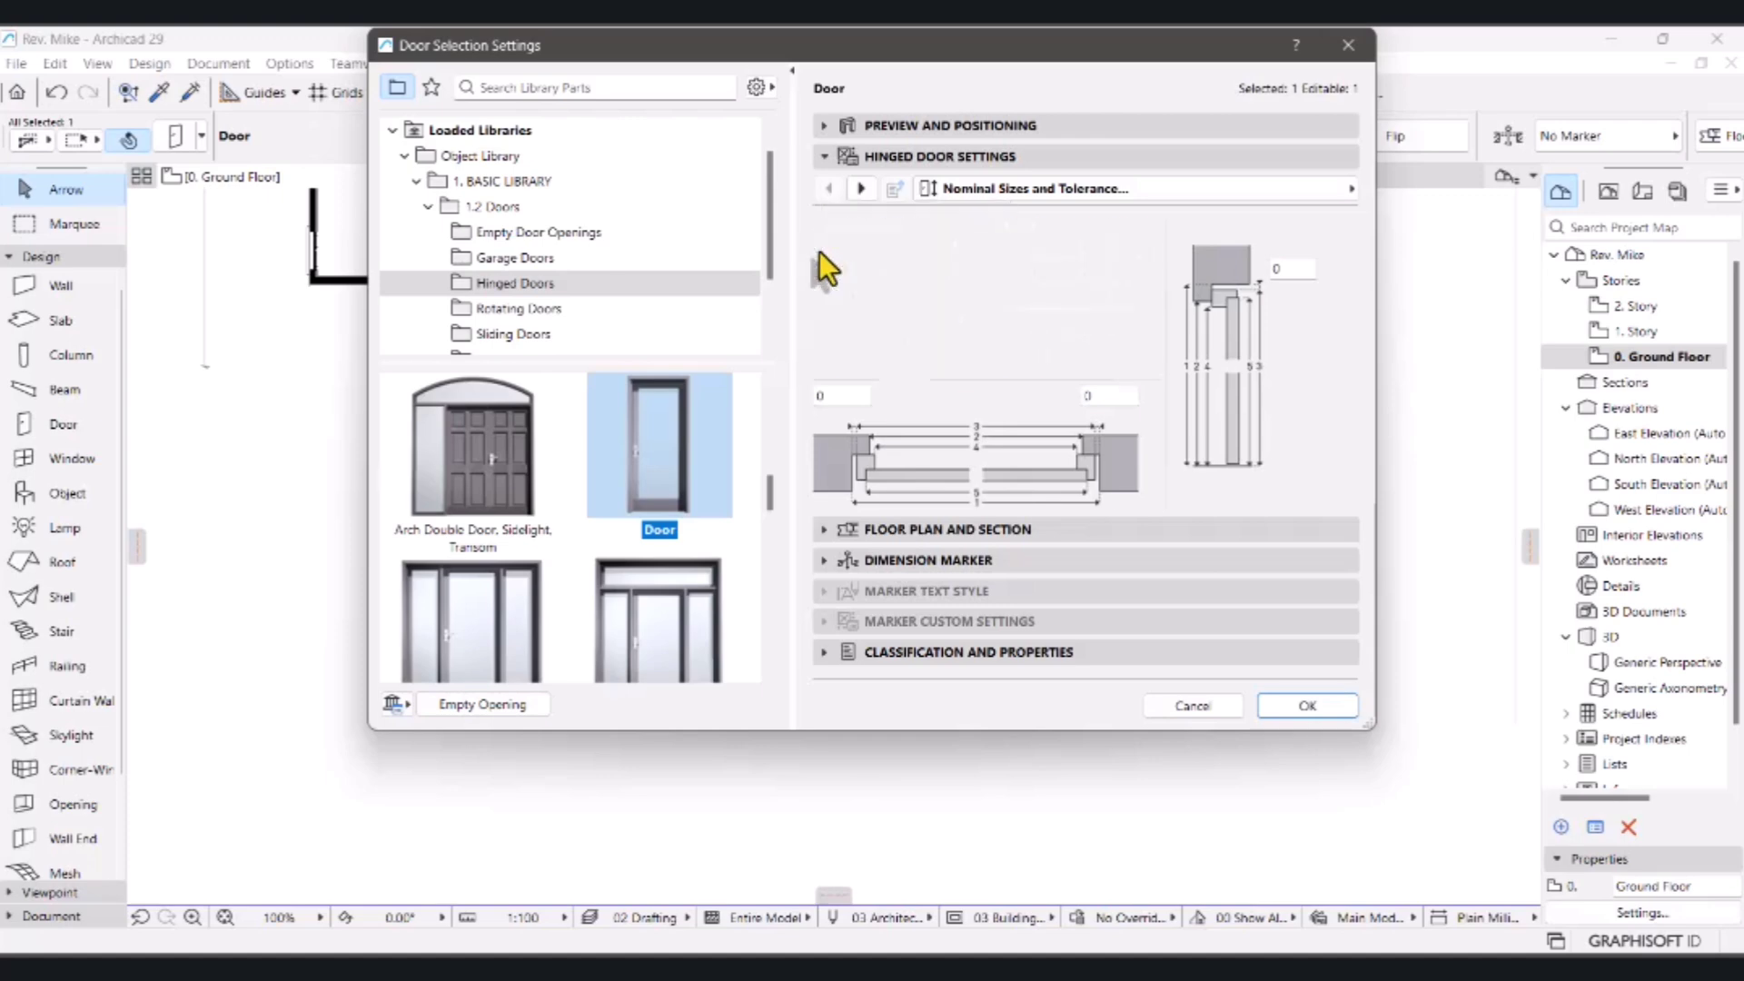
click(1289, 710)
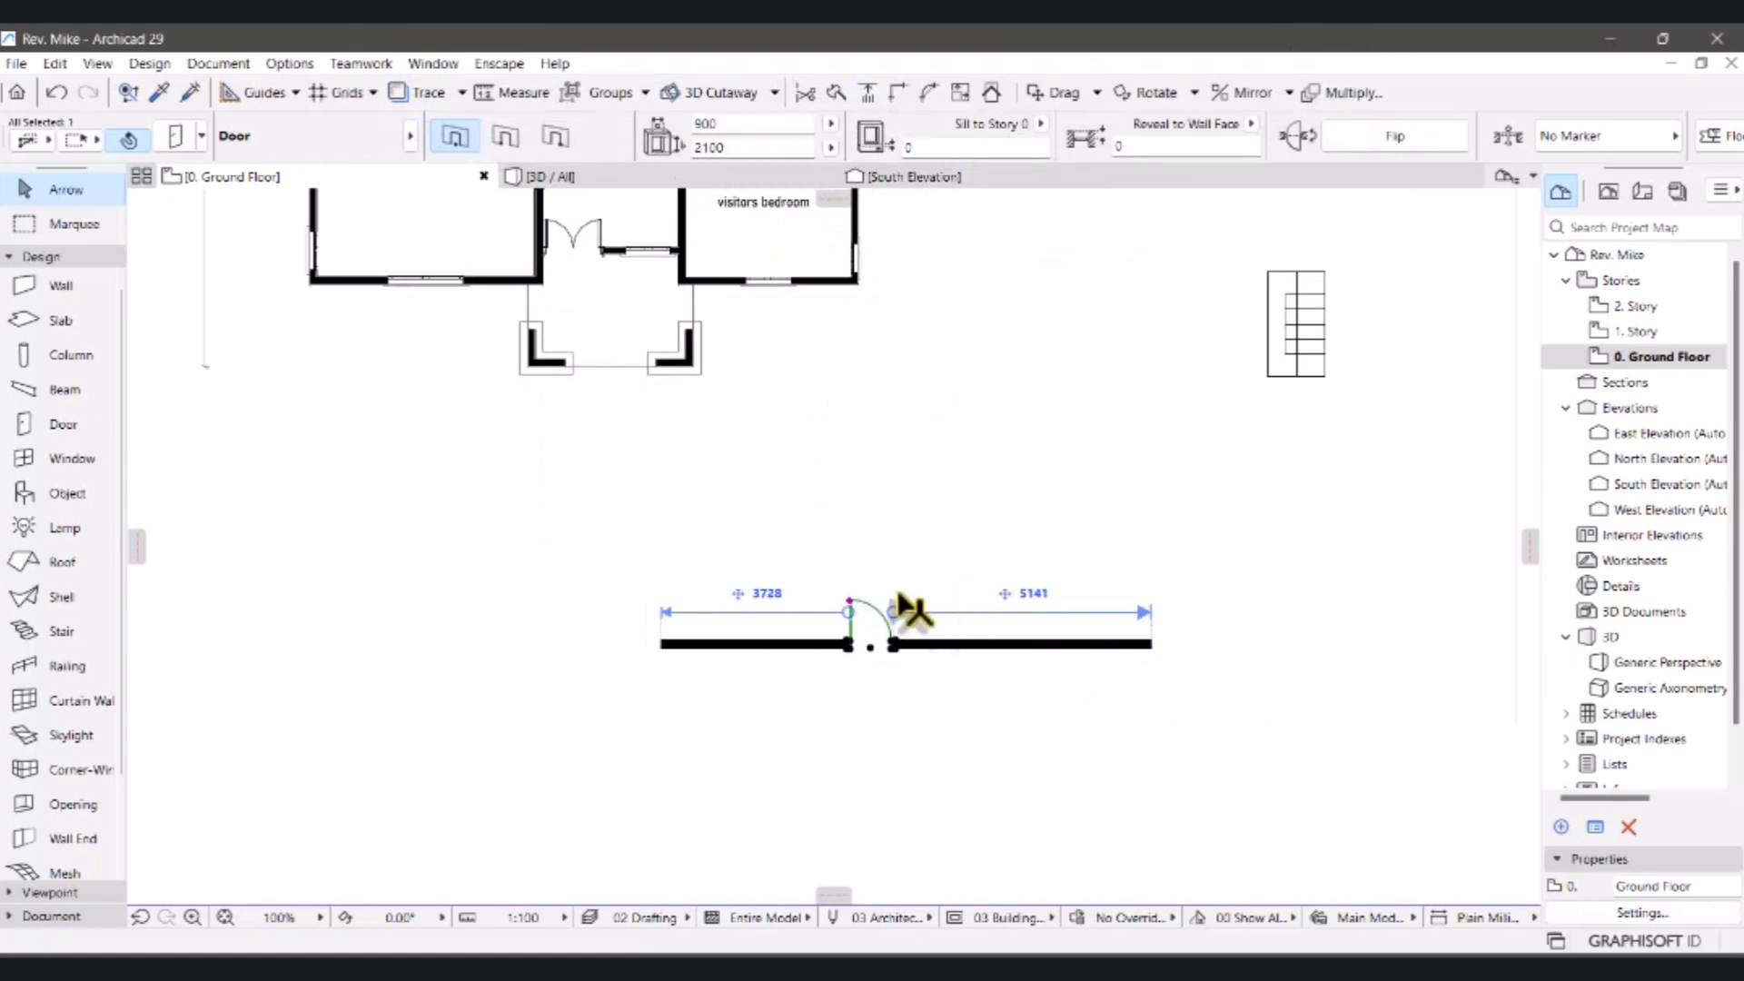
click(870, 553)
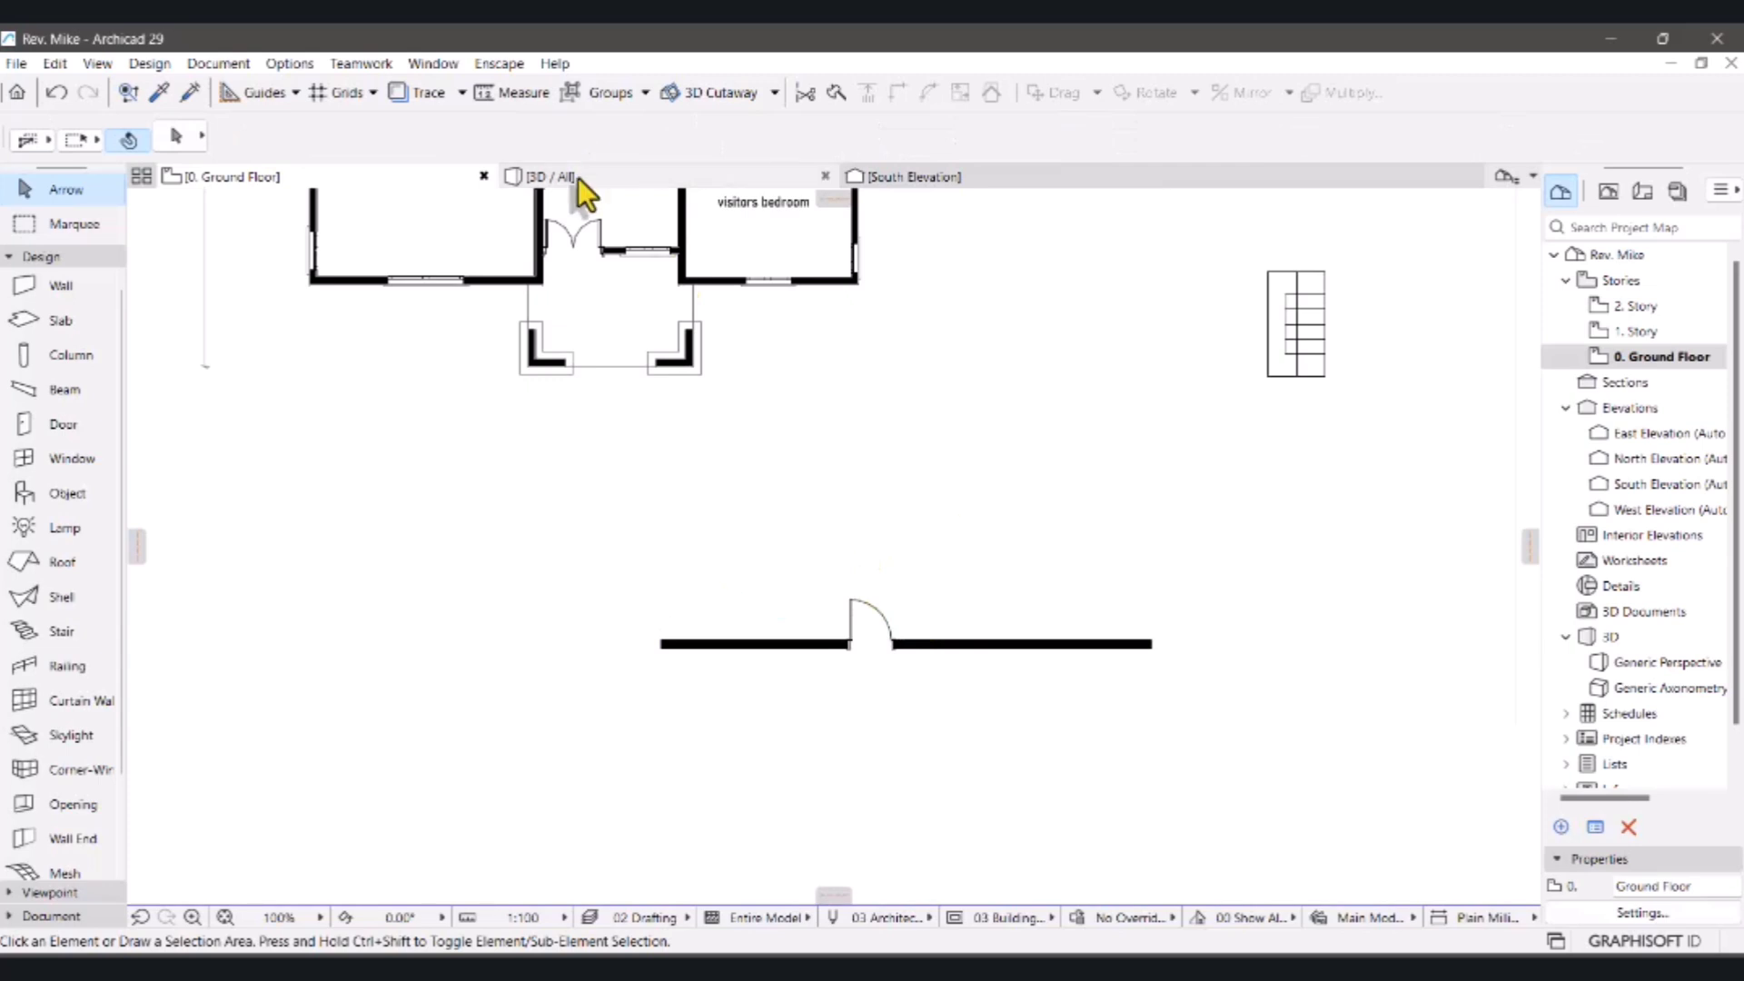
- Enclose the new wall and its door in a marquee, show only that area in 3D, and examine the door
drag(587, 486, 1245, 812)
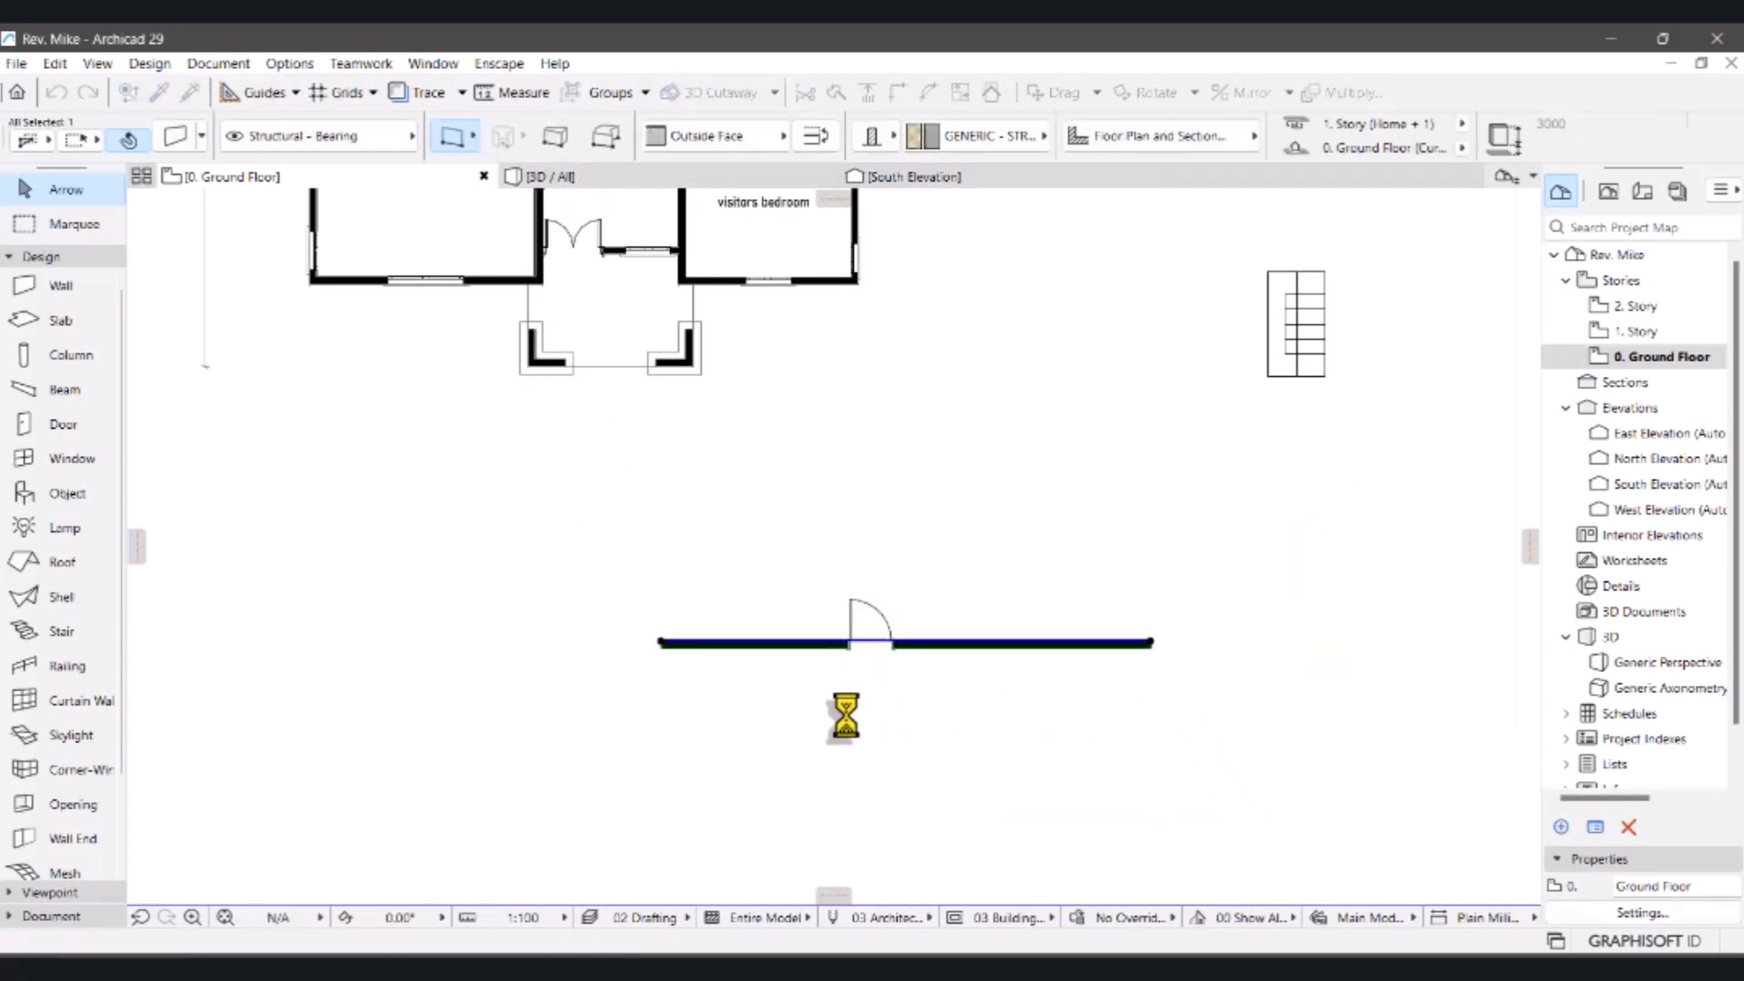
click(24, 229)
click(557, 509)
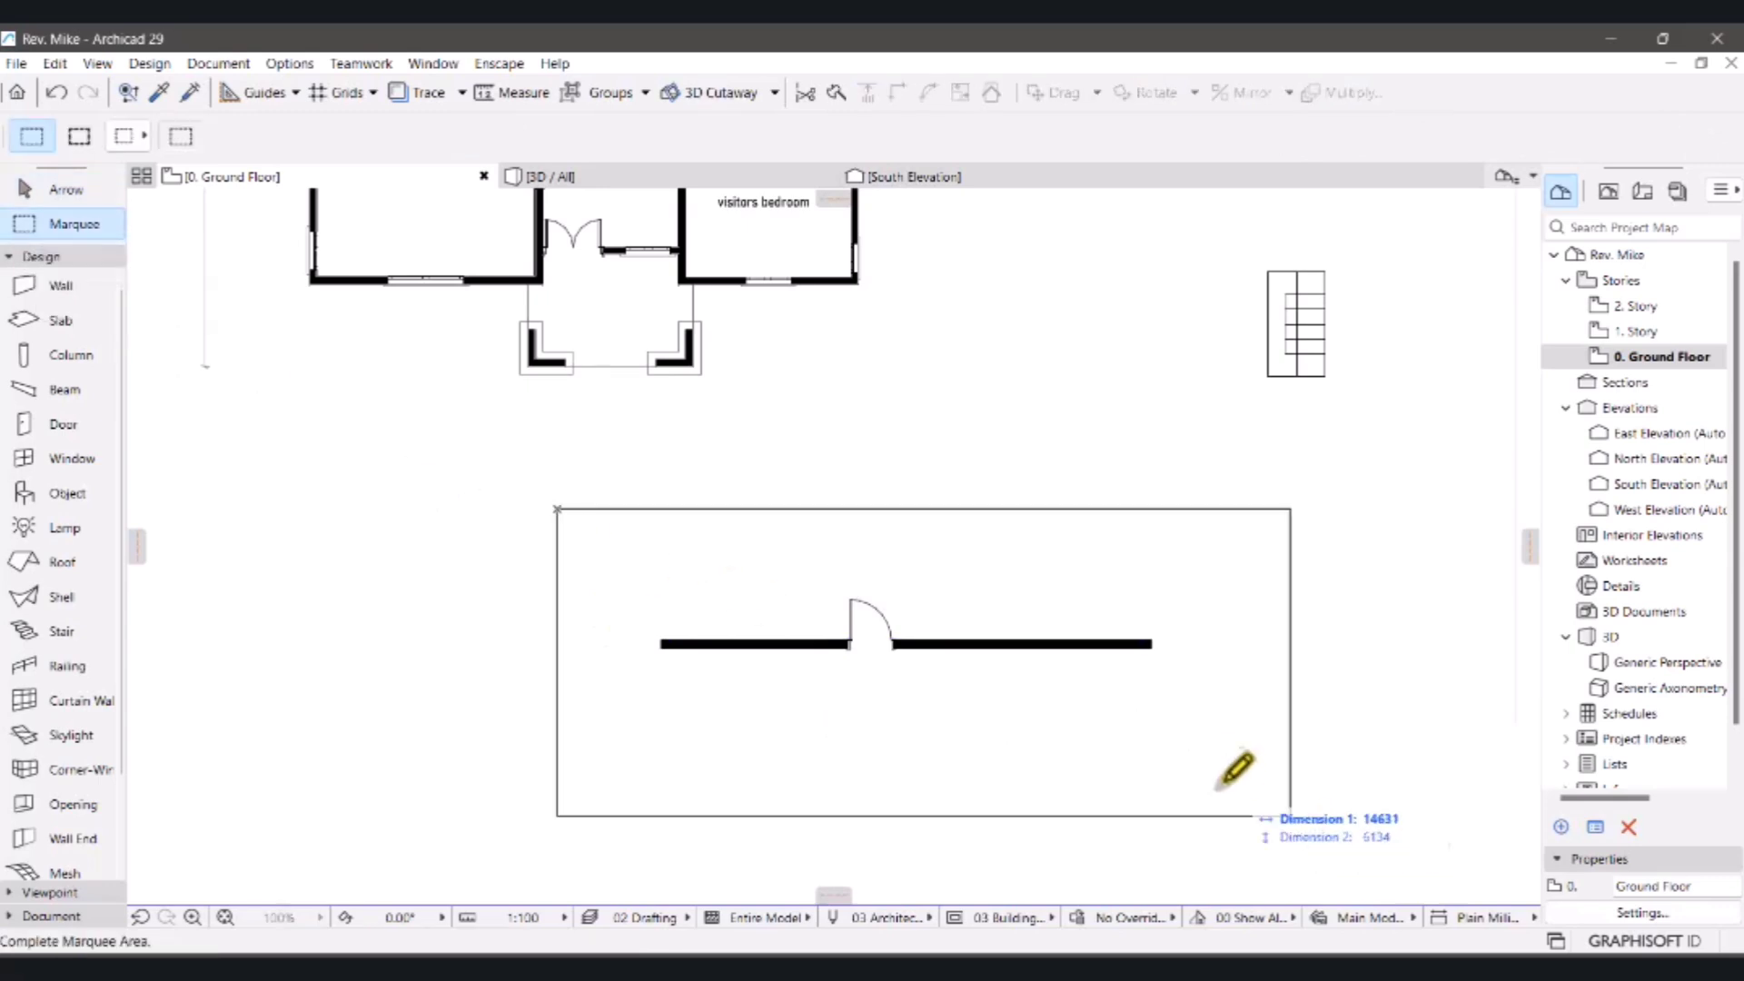
click(1207, 768)
right_click(908, 709)
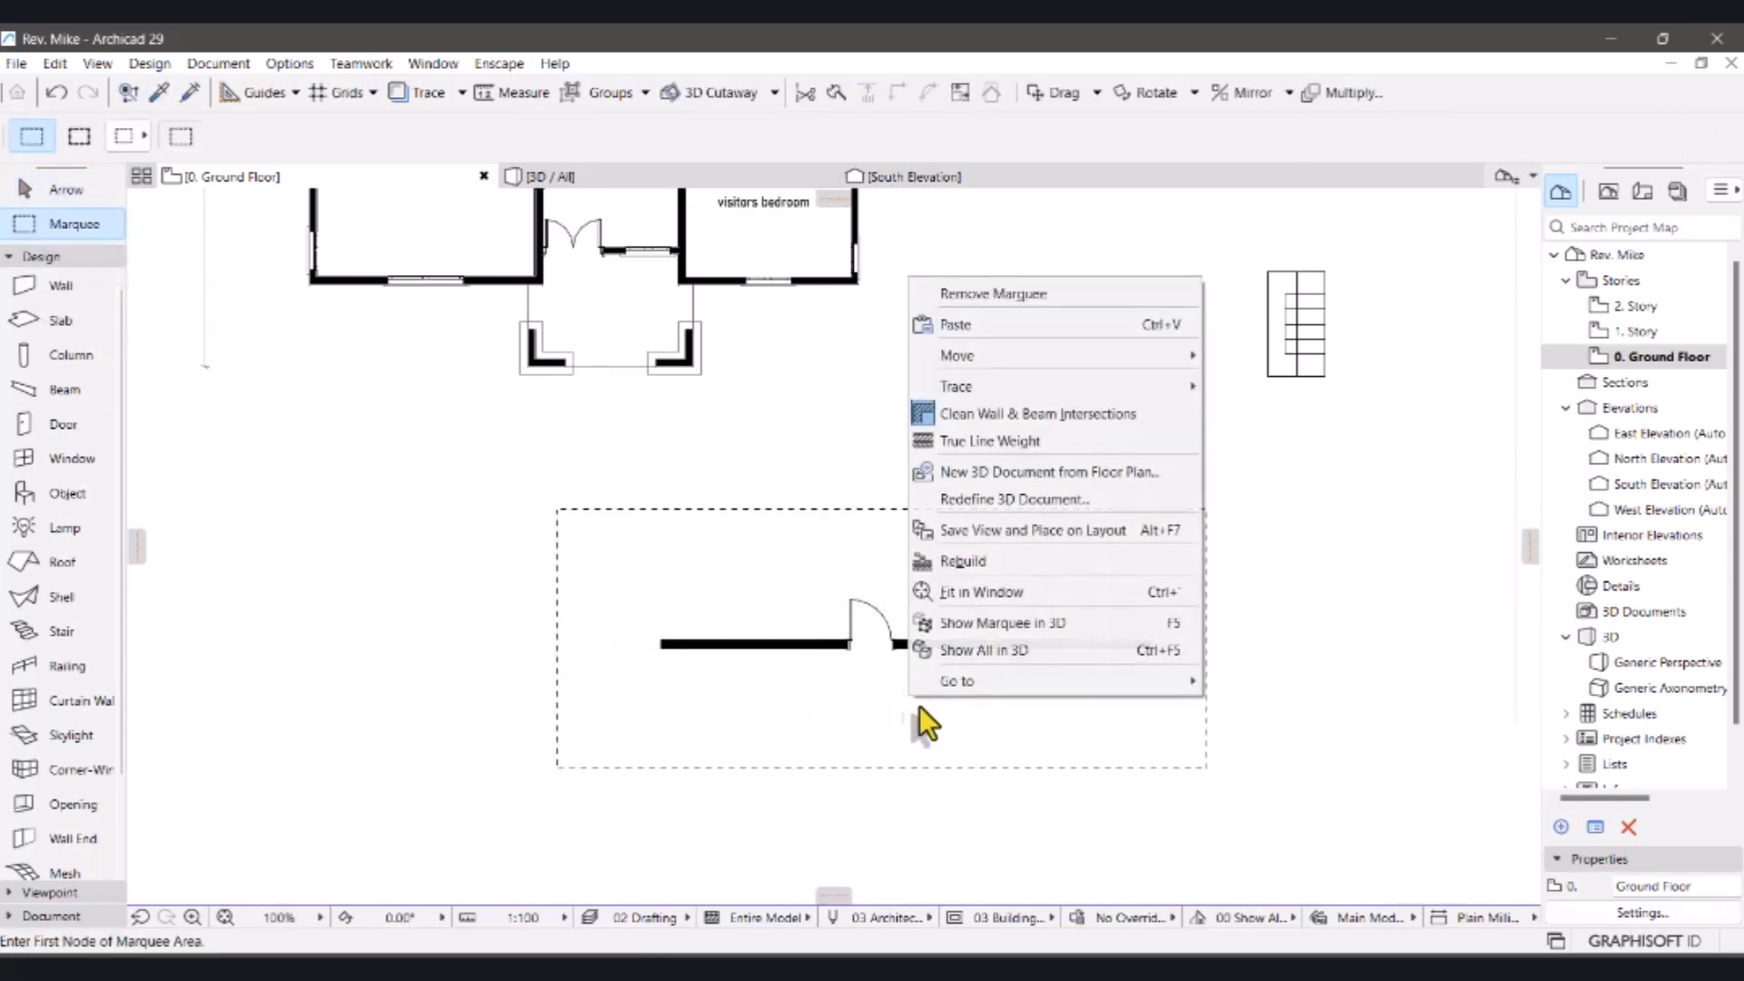
click(1054, 624)
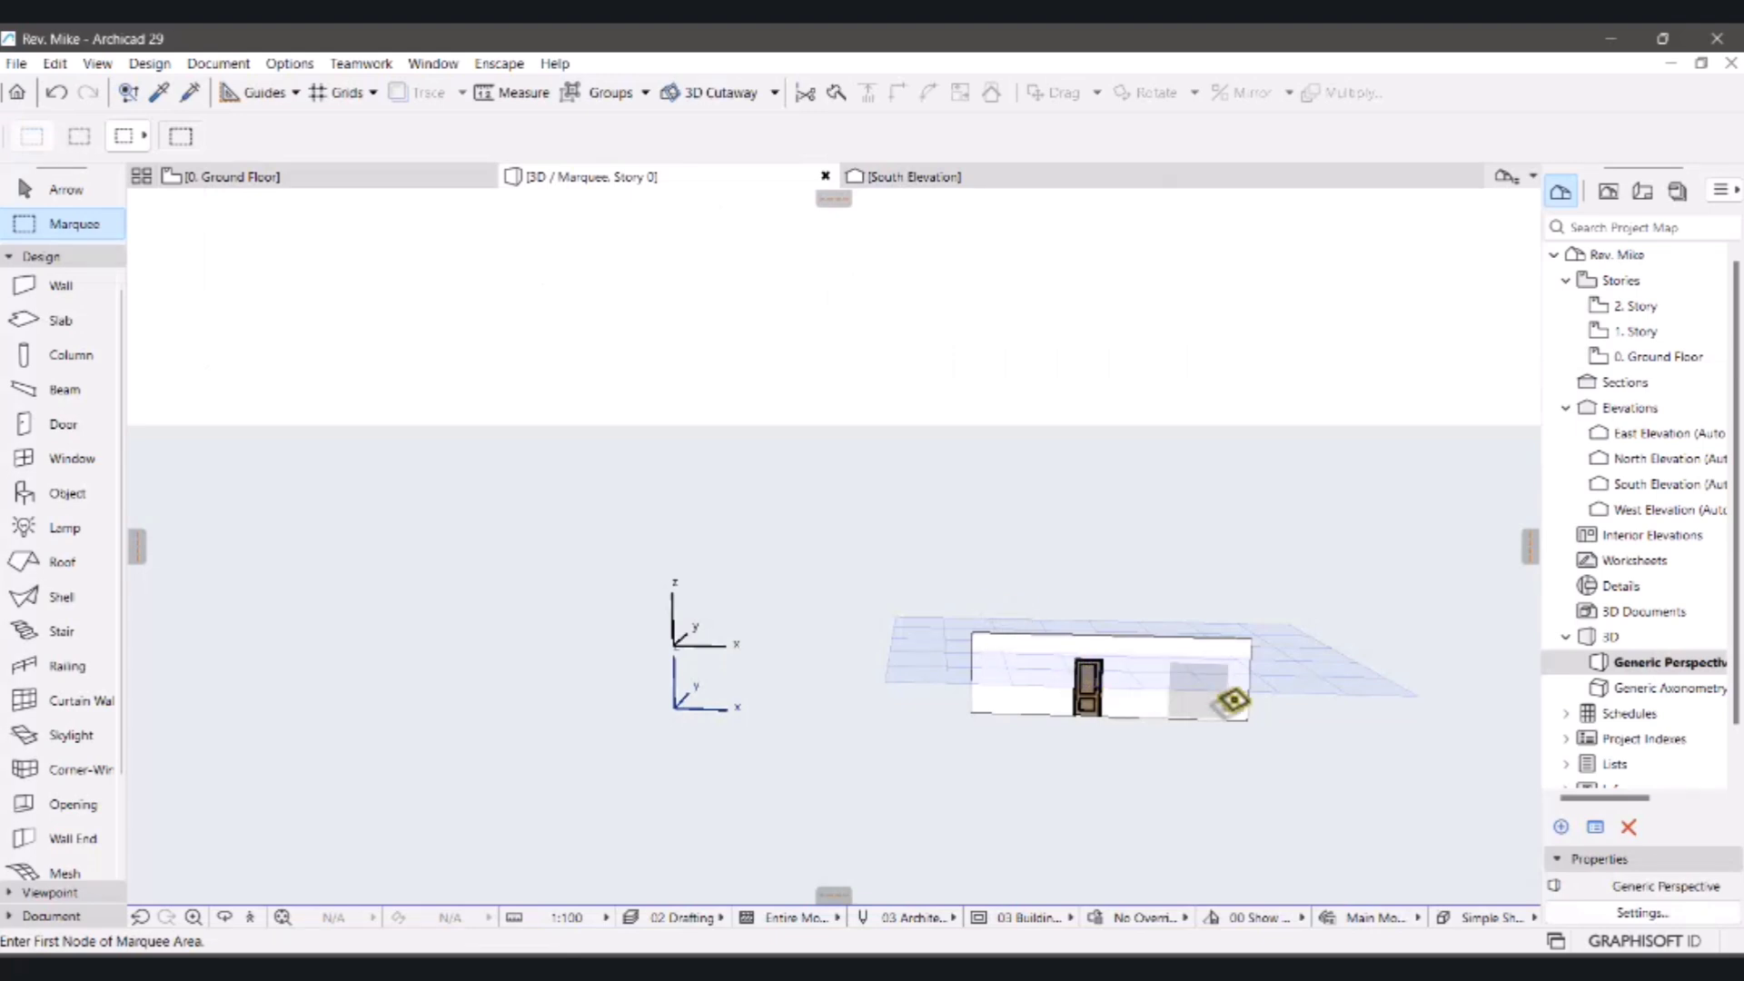
scroll(828, 699, up, 5)
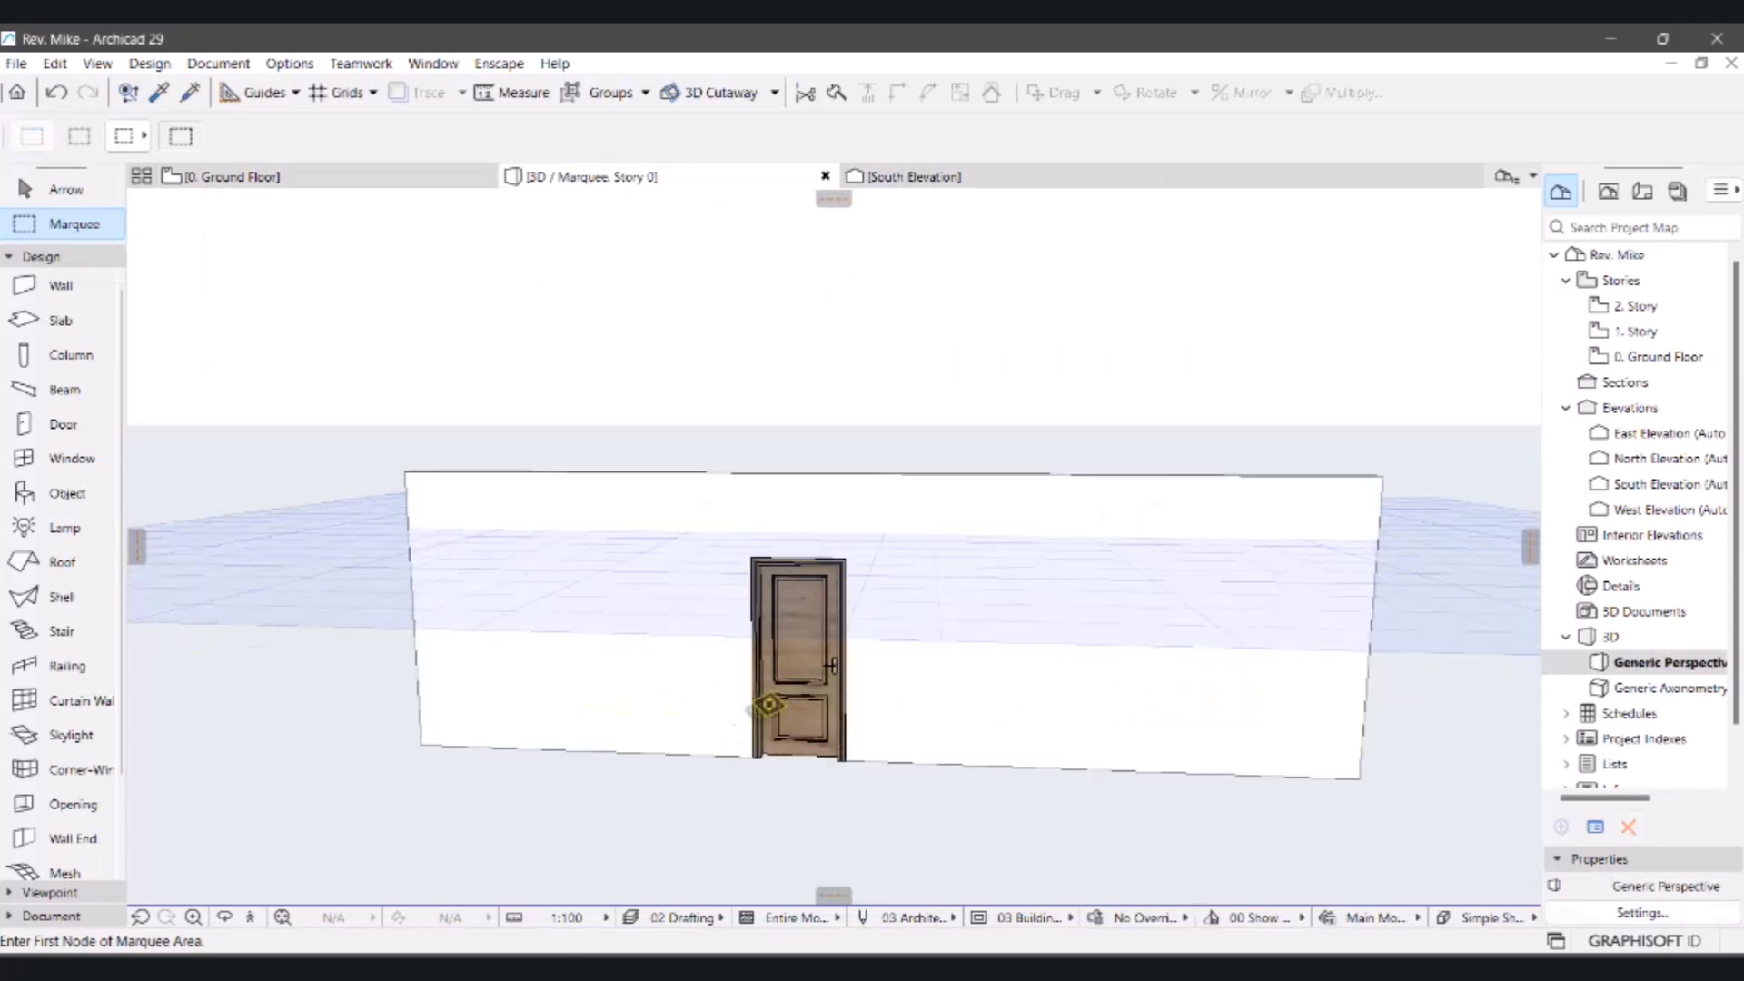
scroll(798, 675, down, 5)
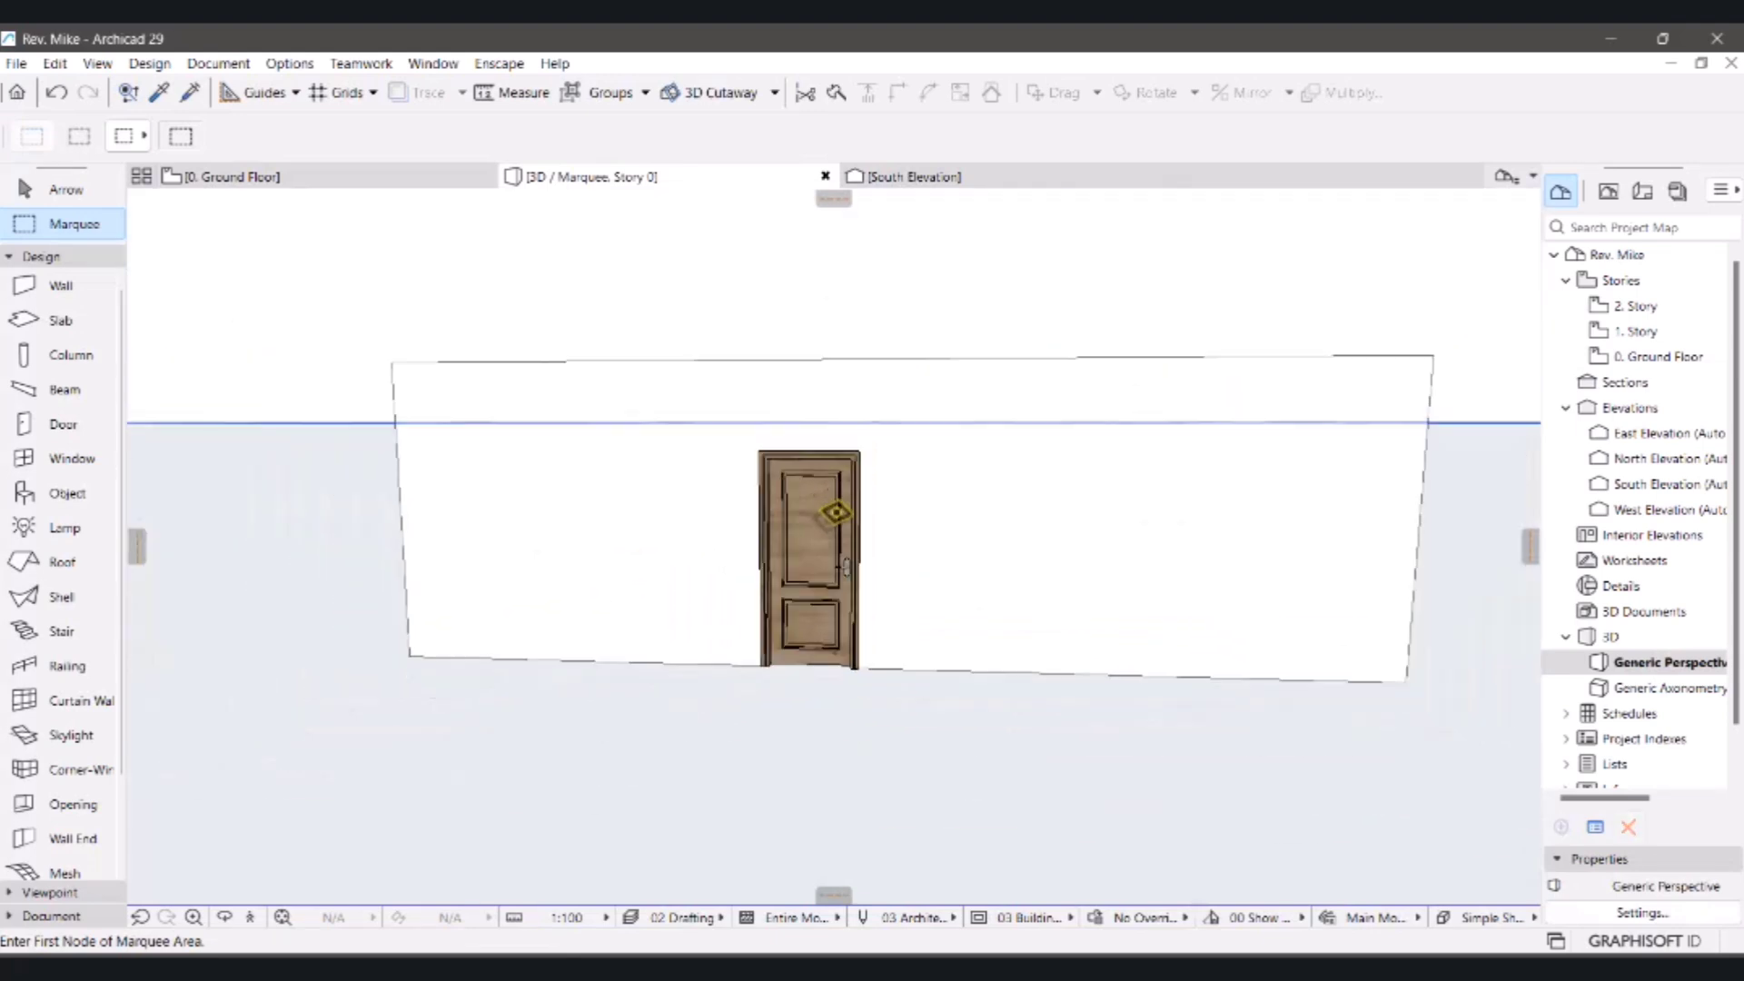
scroll(805, 463, up, 1)
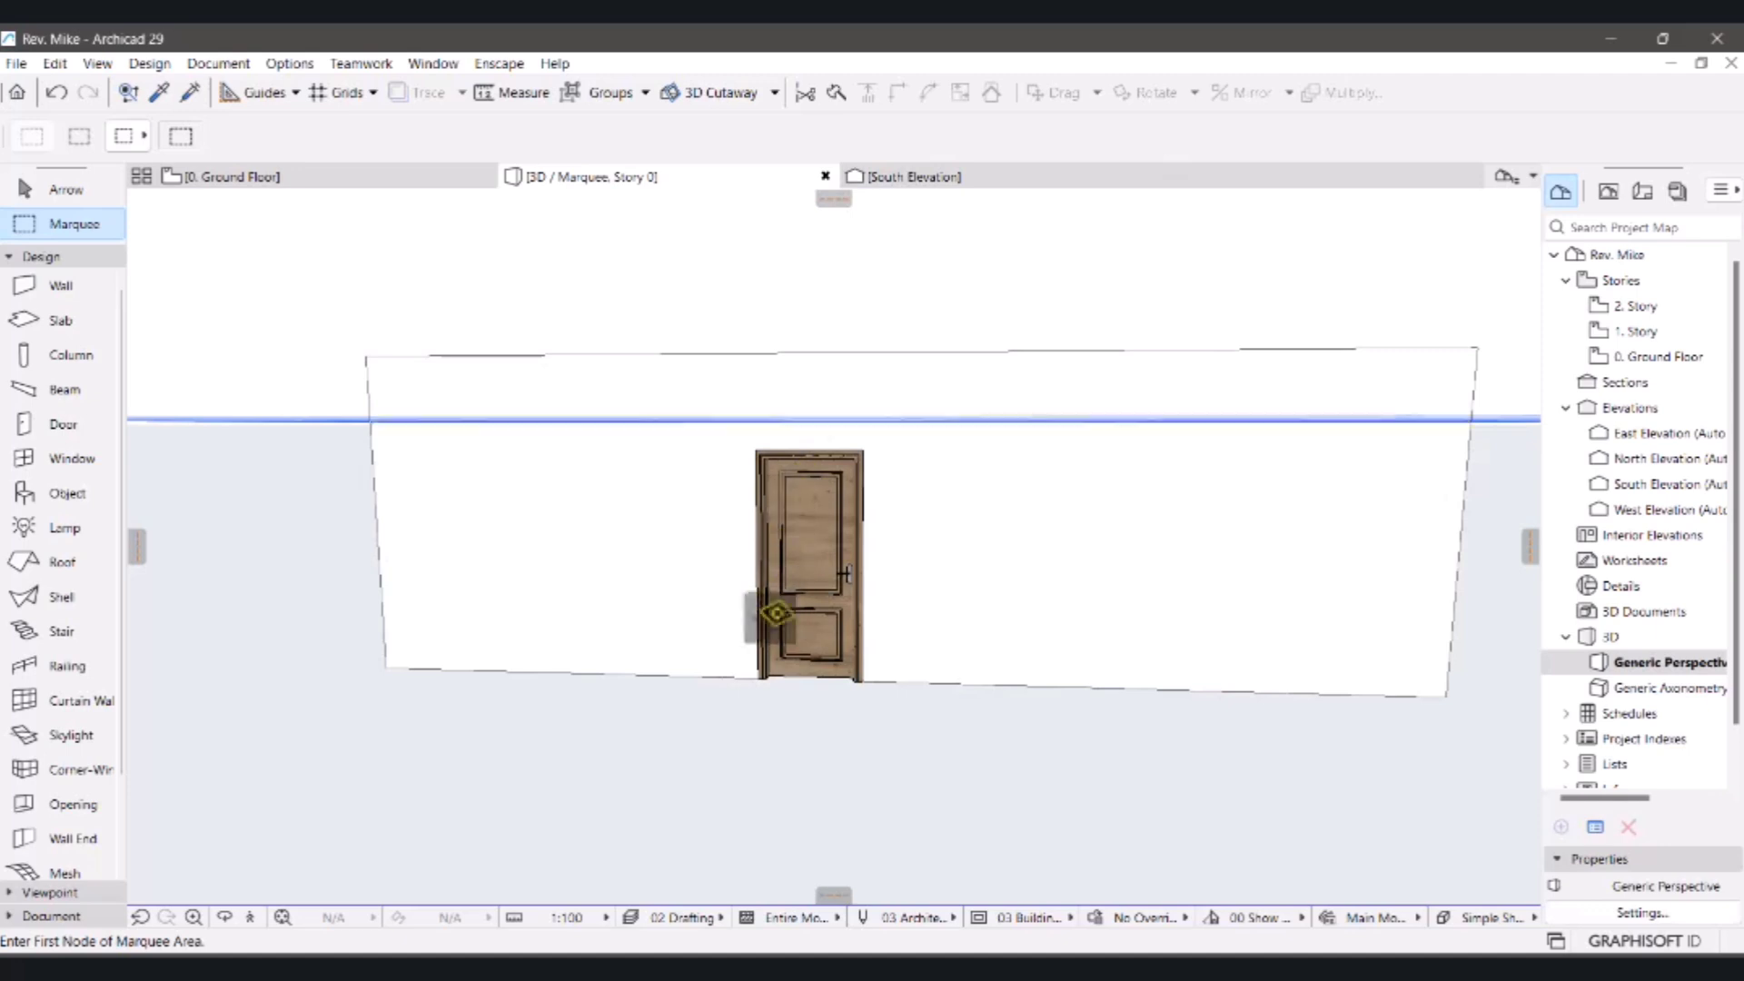
- Return to the Ground Floor plan and remove the marquee around the new wall
click(265, 187)
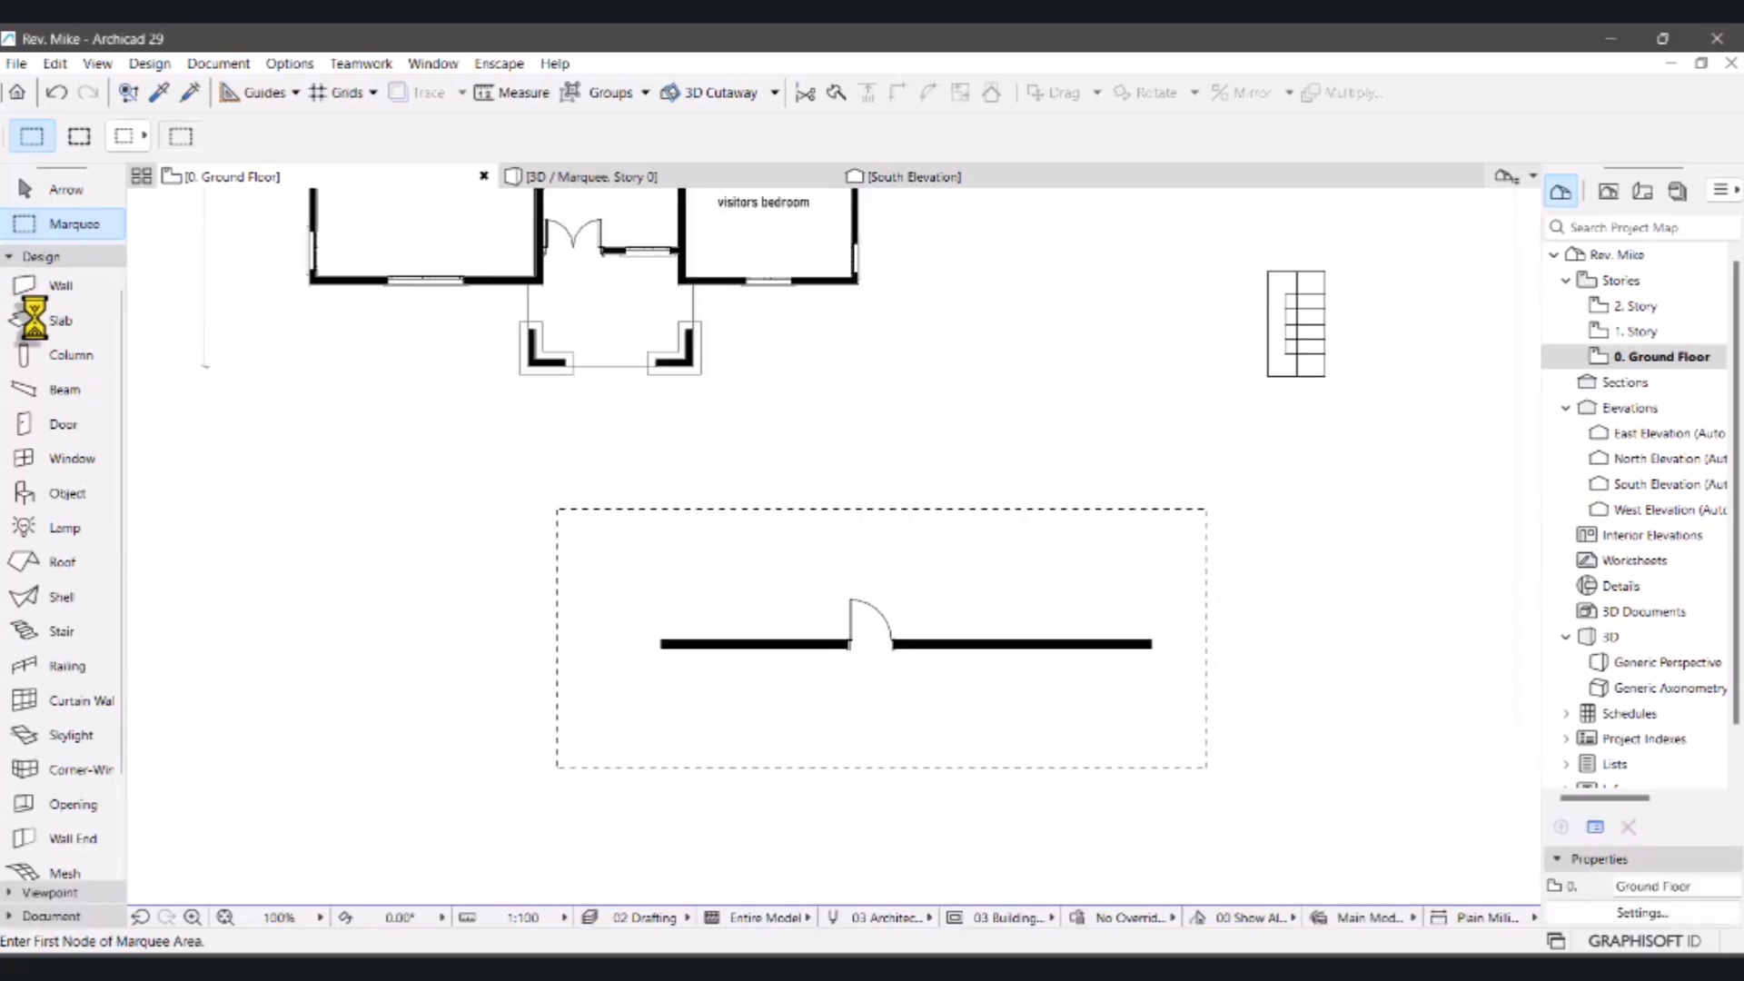
click(113, 317)
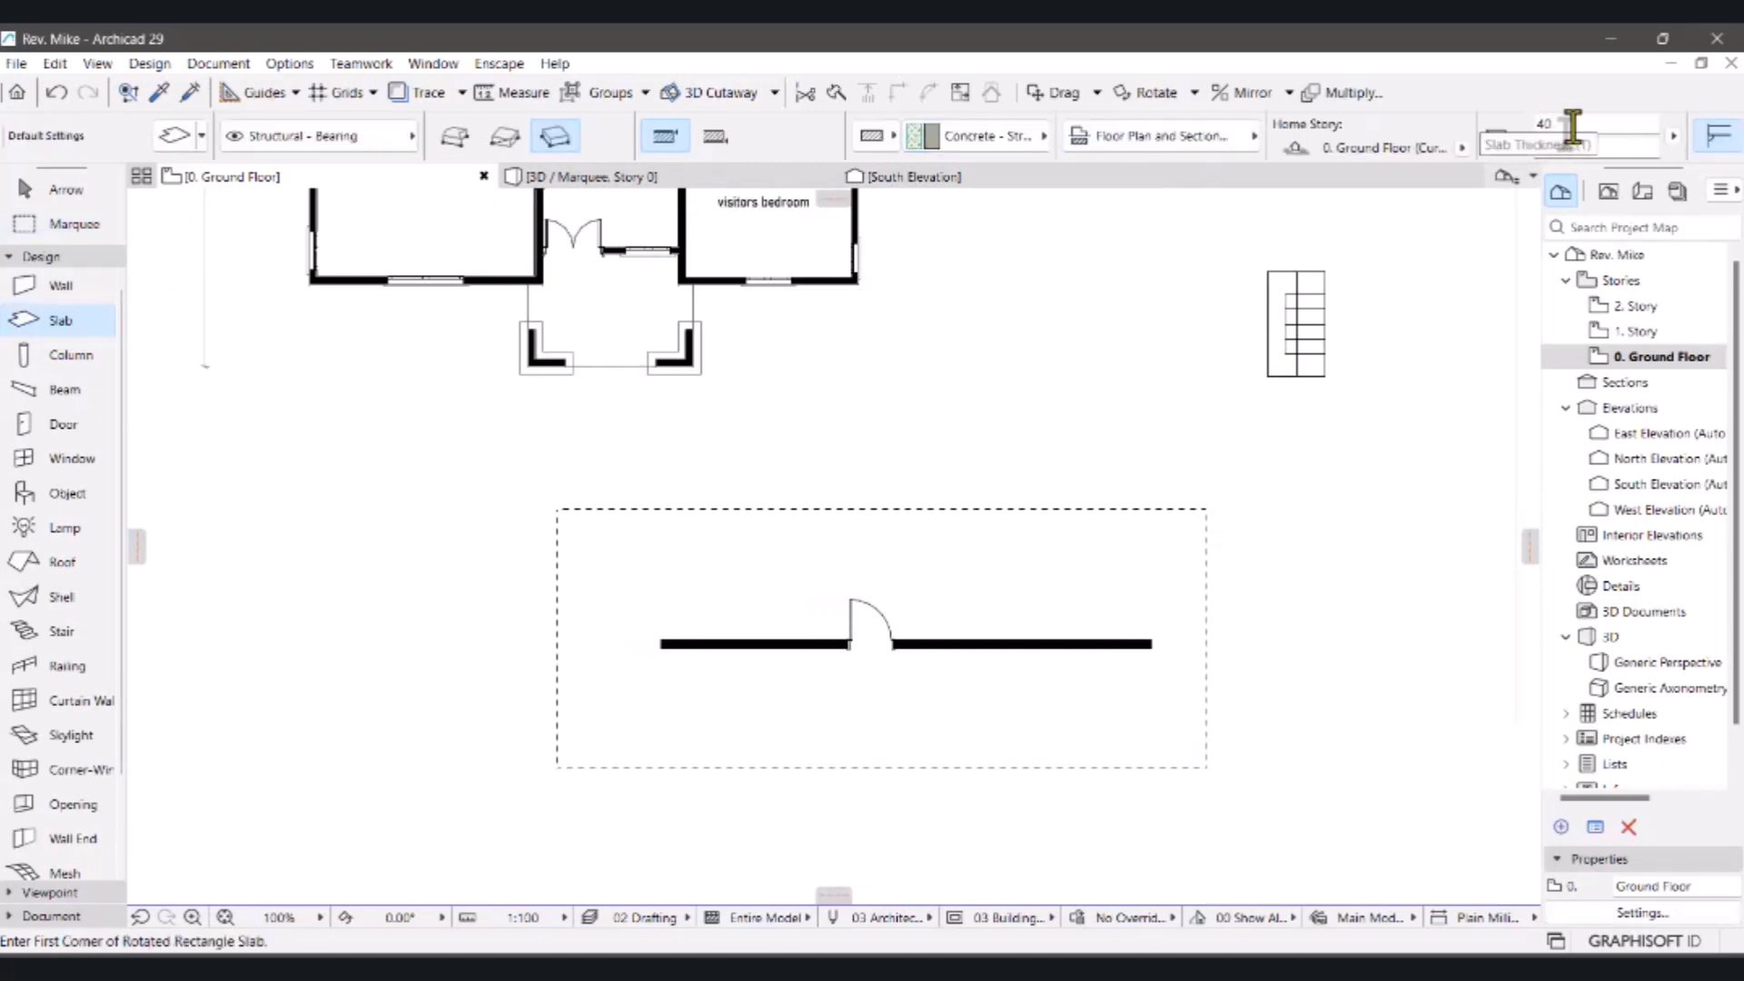
key(Escape)
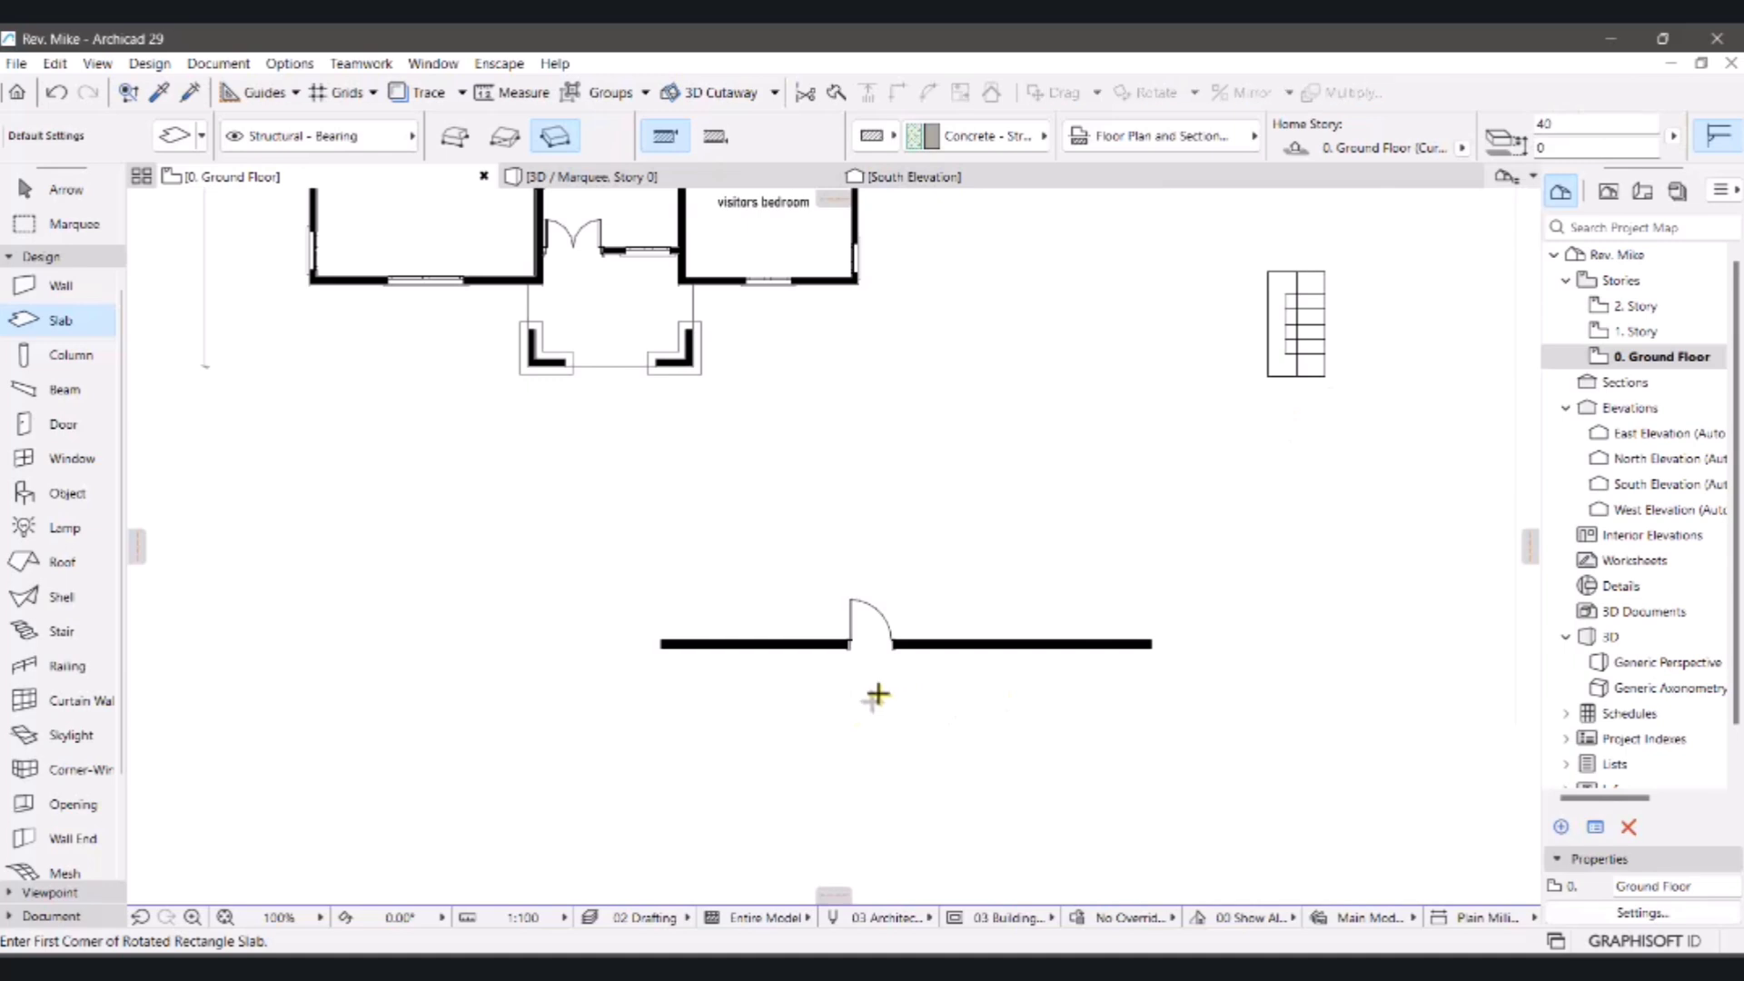
scroll(876, 692, up, 3)
scroll(831, 610, up, 3)
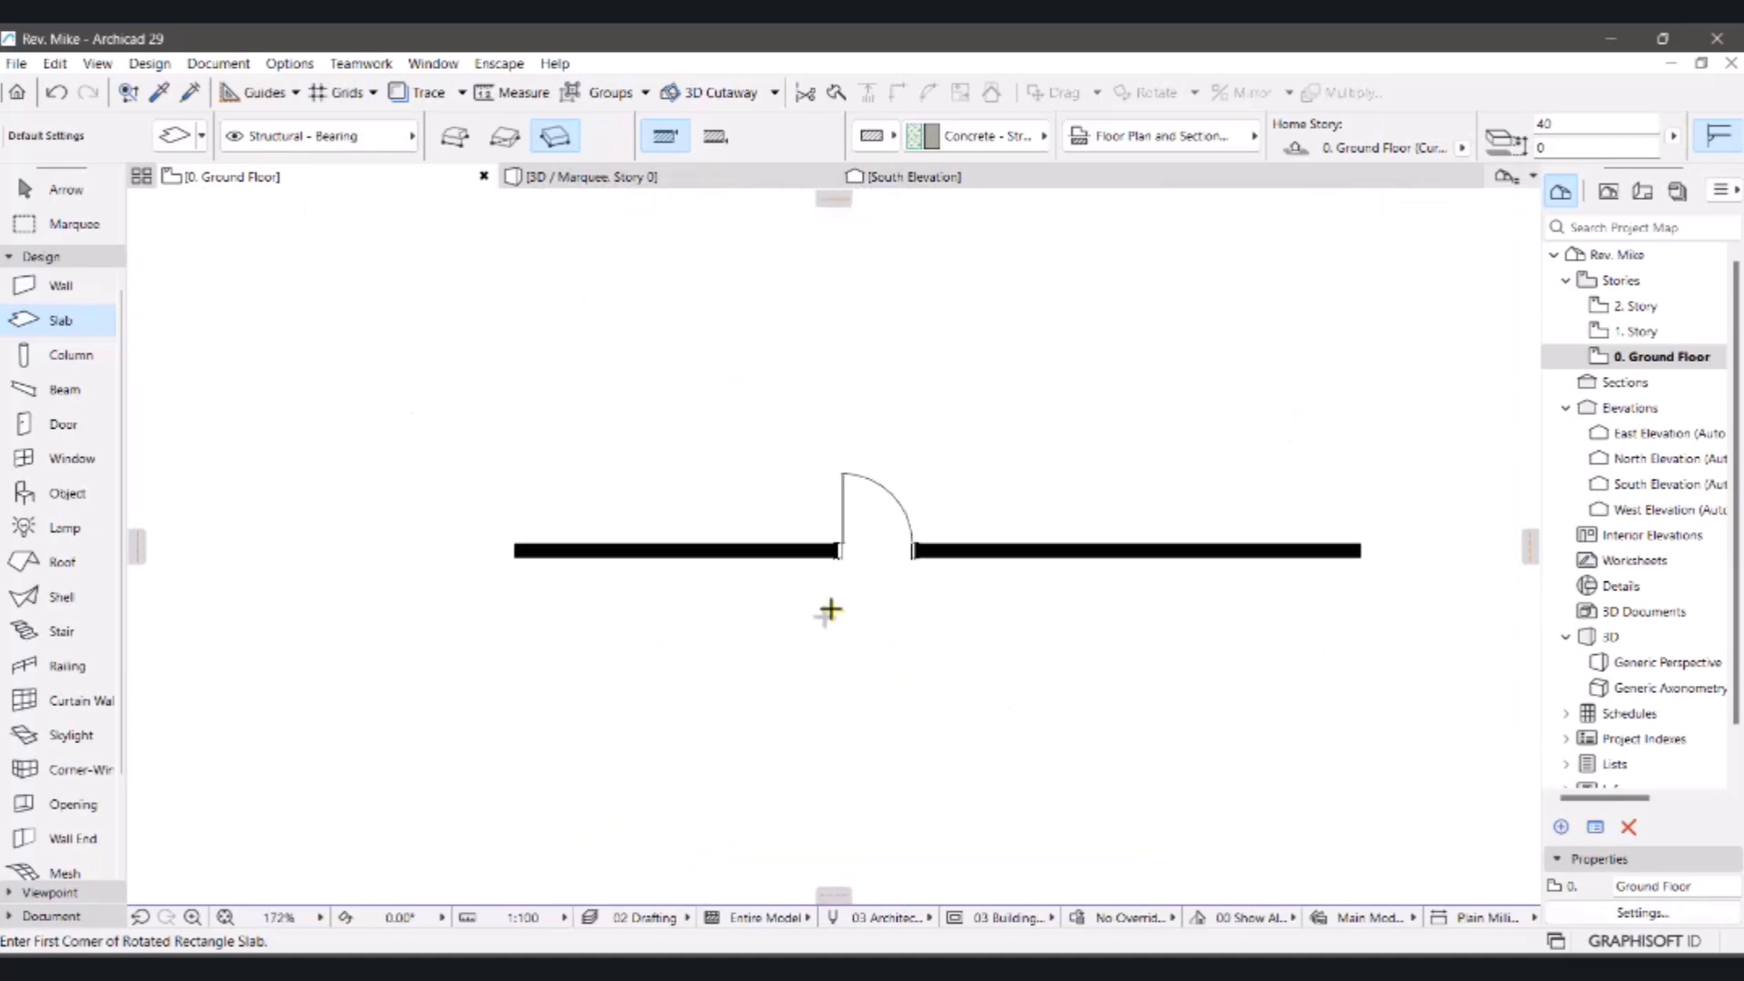
- Review the nominal sizes in the new door's settings, comparing the wallhole and leaf dimensions
alt+click(843, 449)
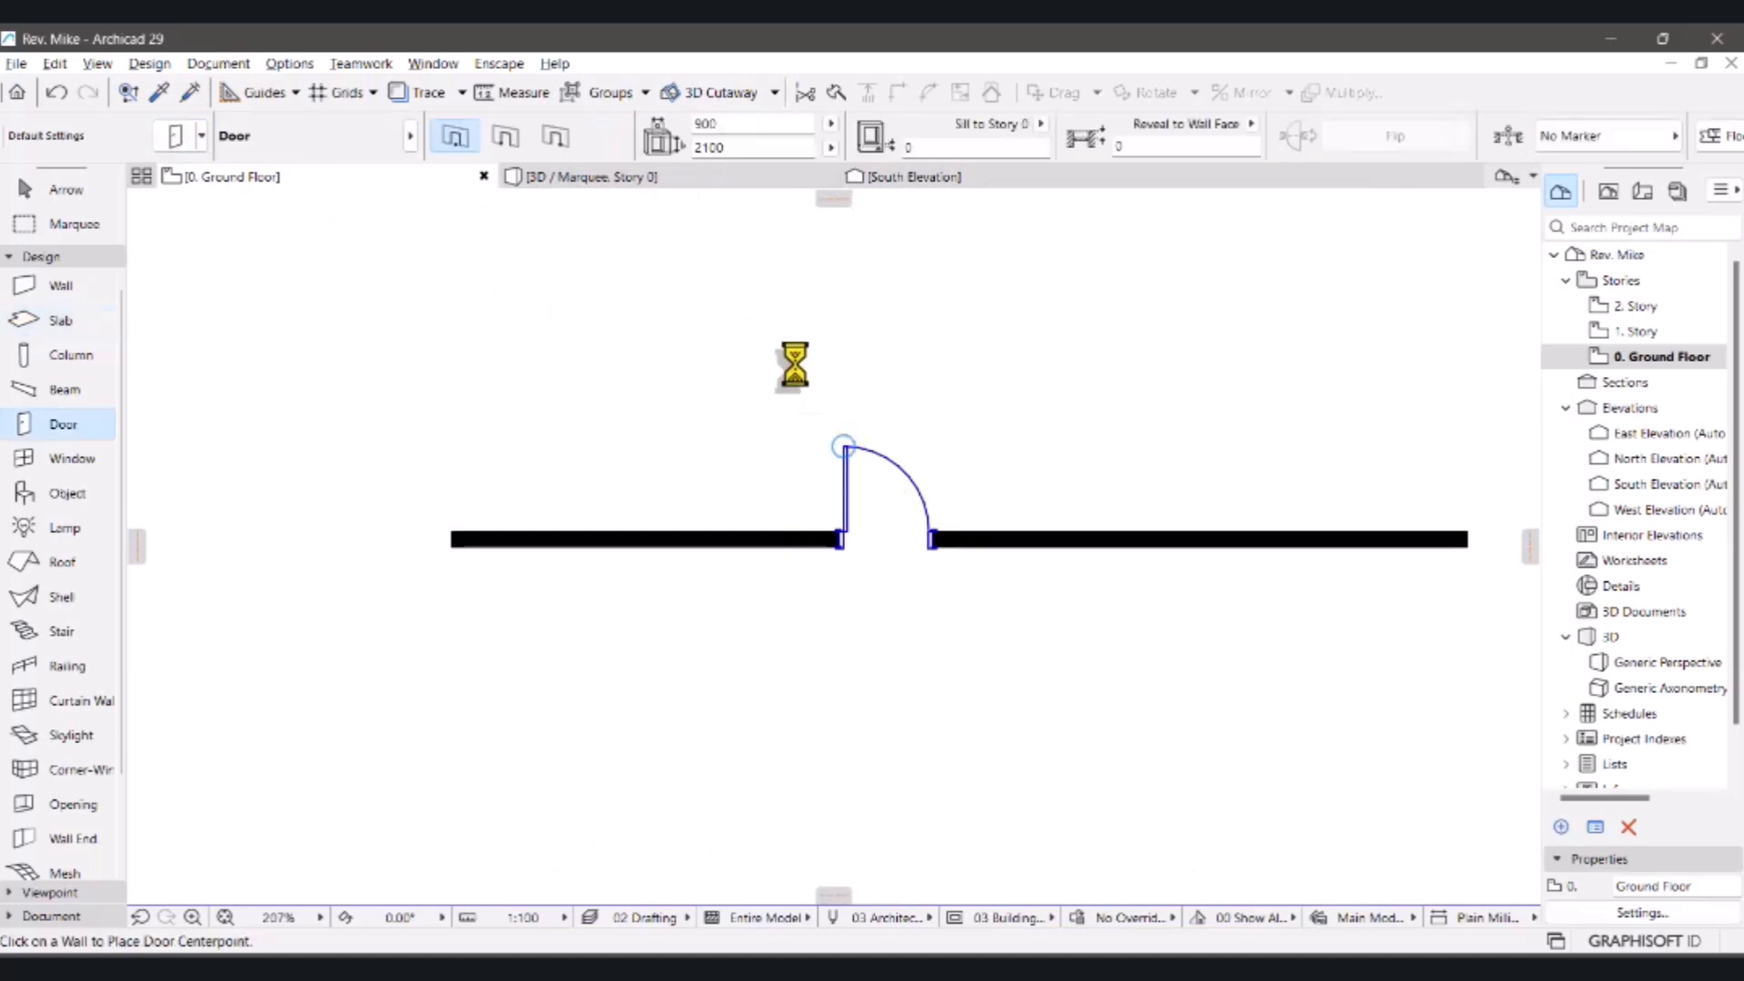
key(Escape)
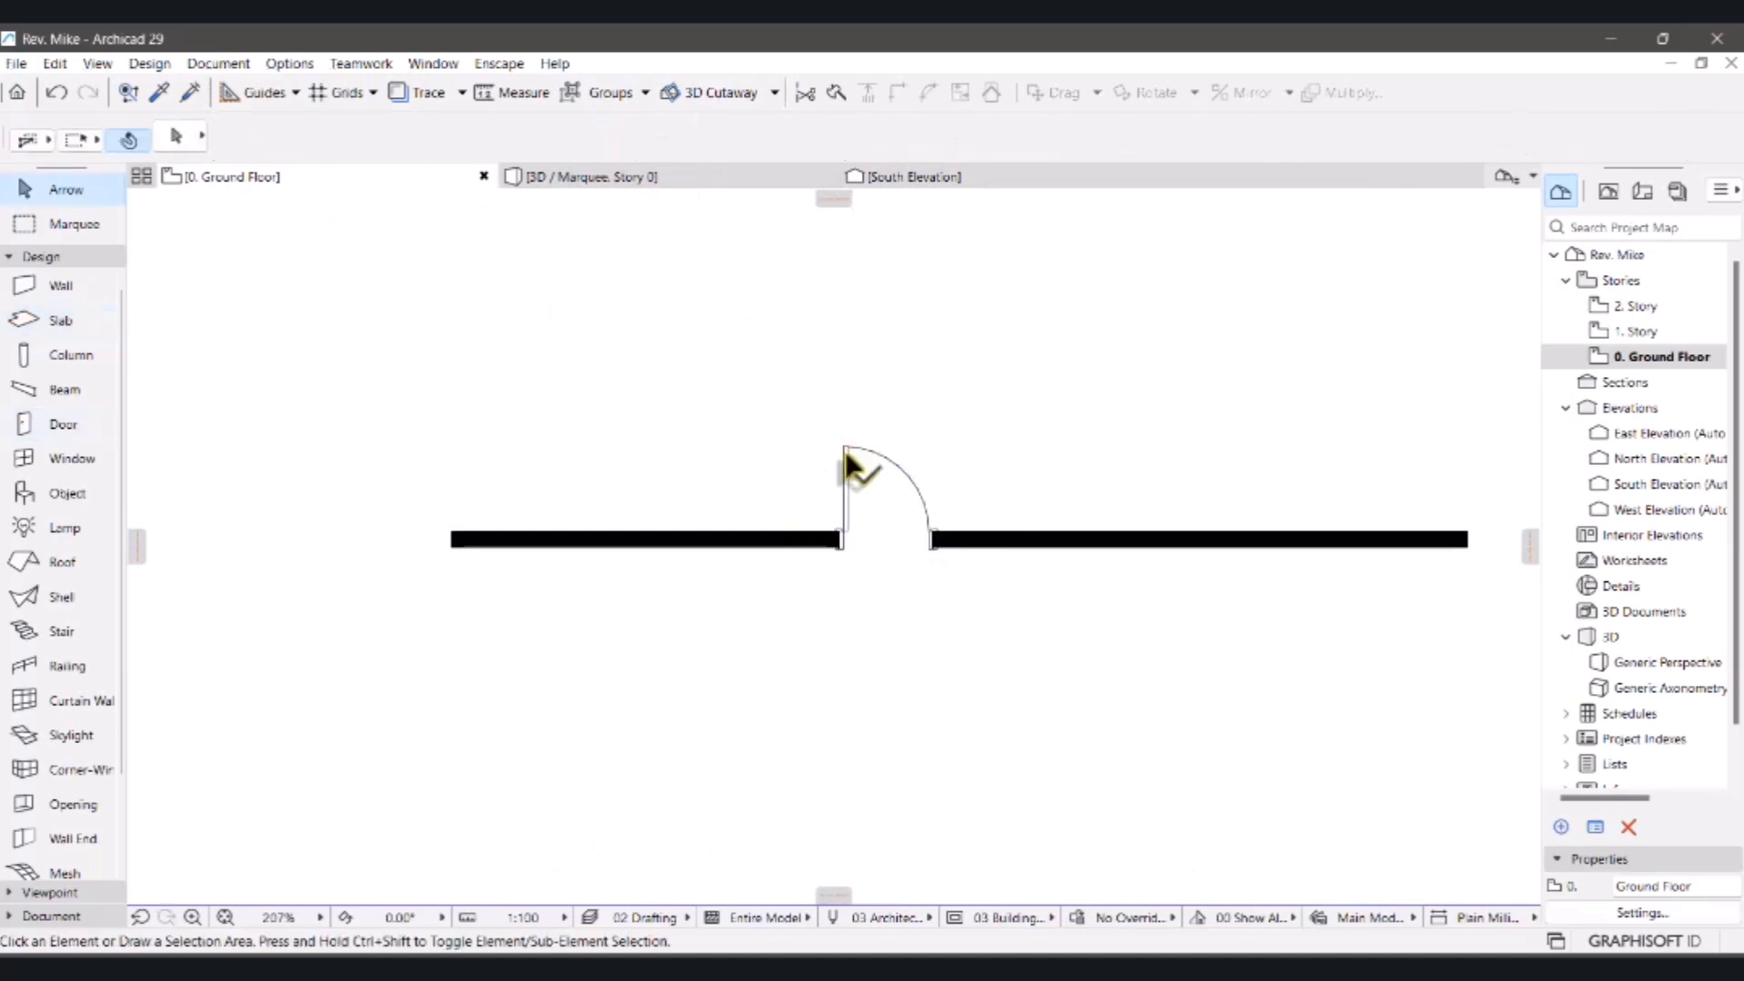
click(846, 454)
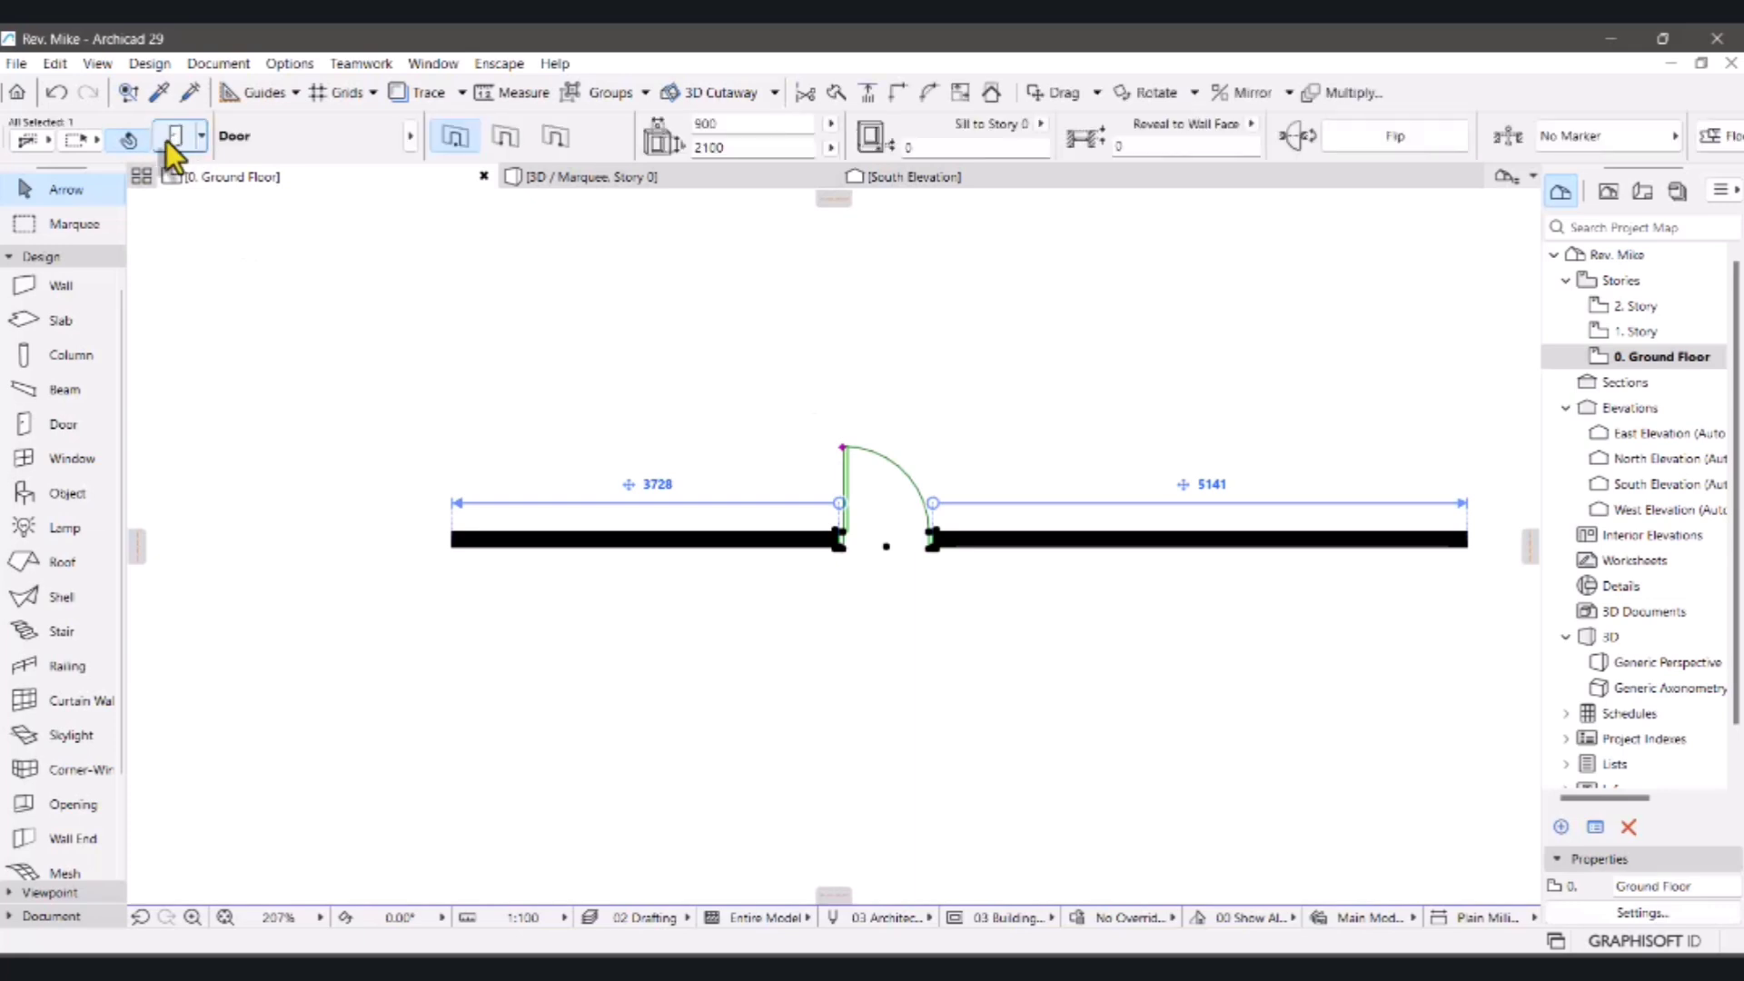
click(166, 140)
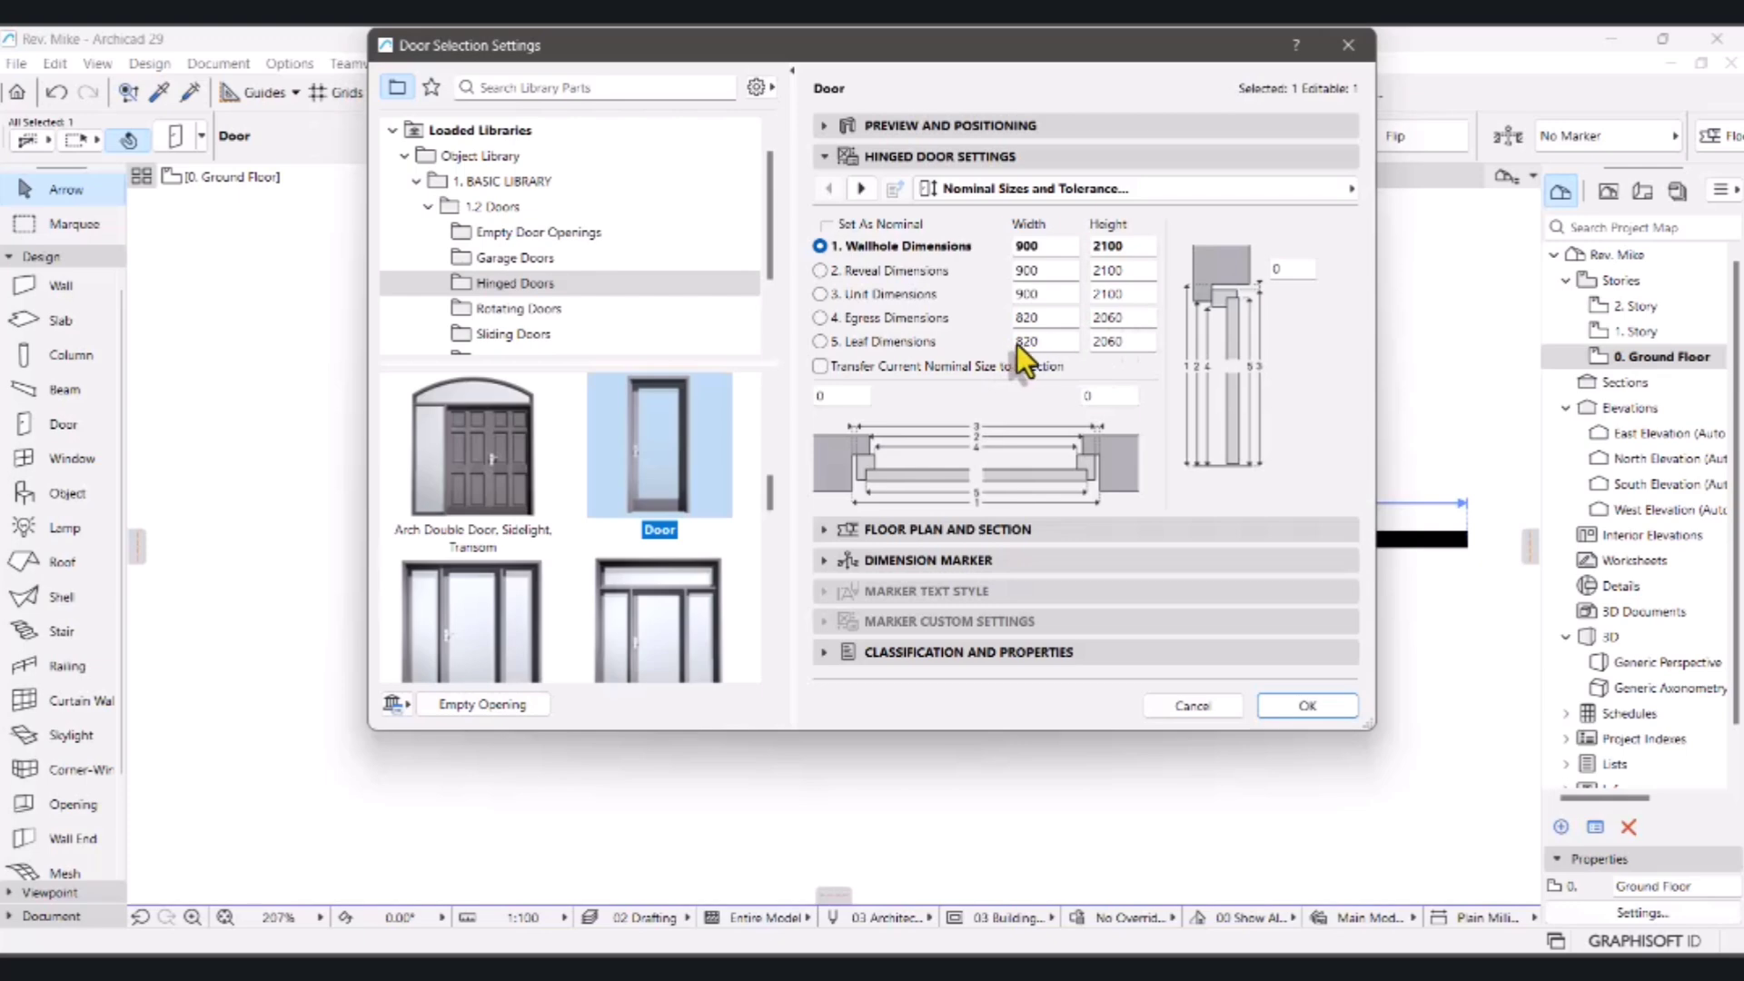
click(1309, 706)
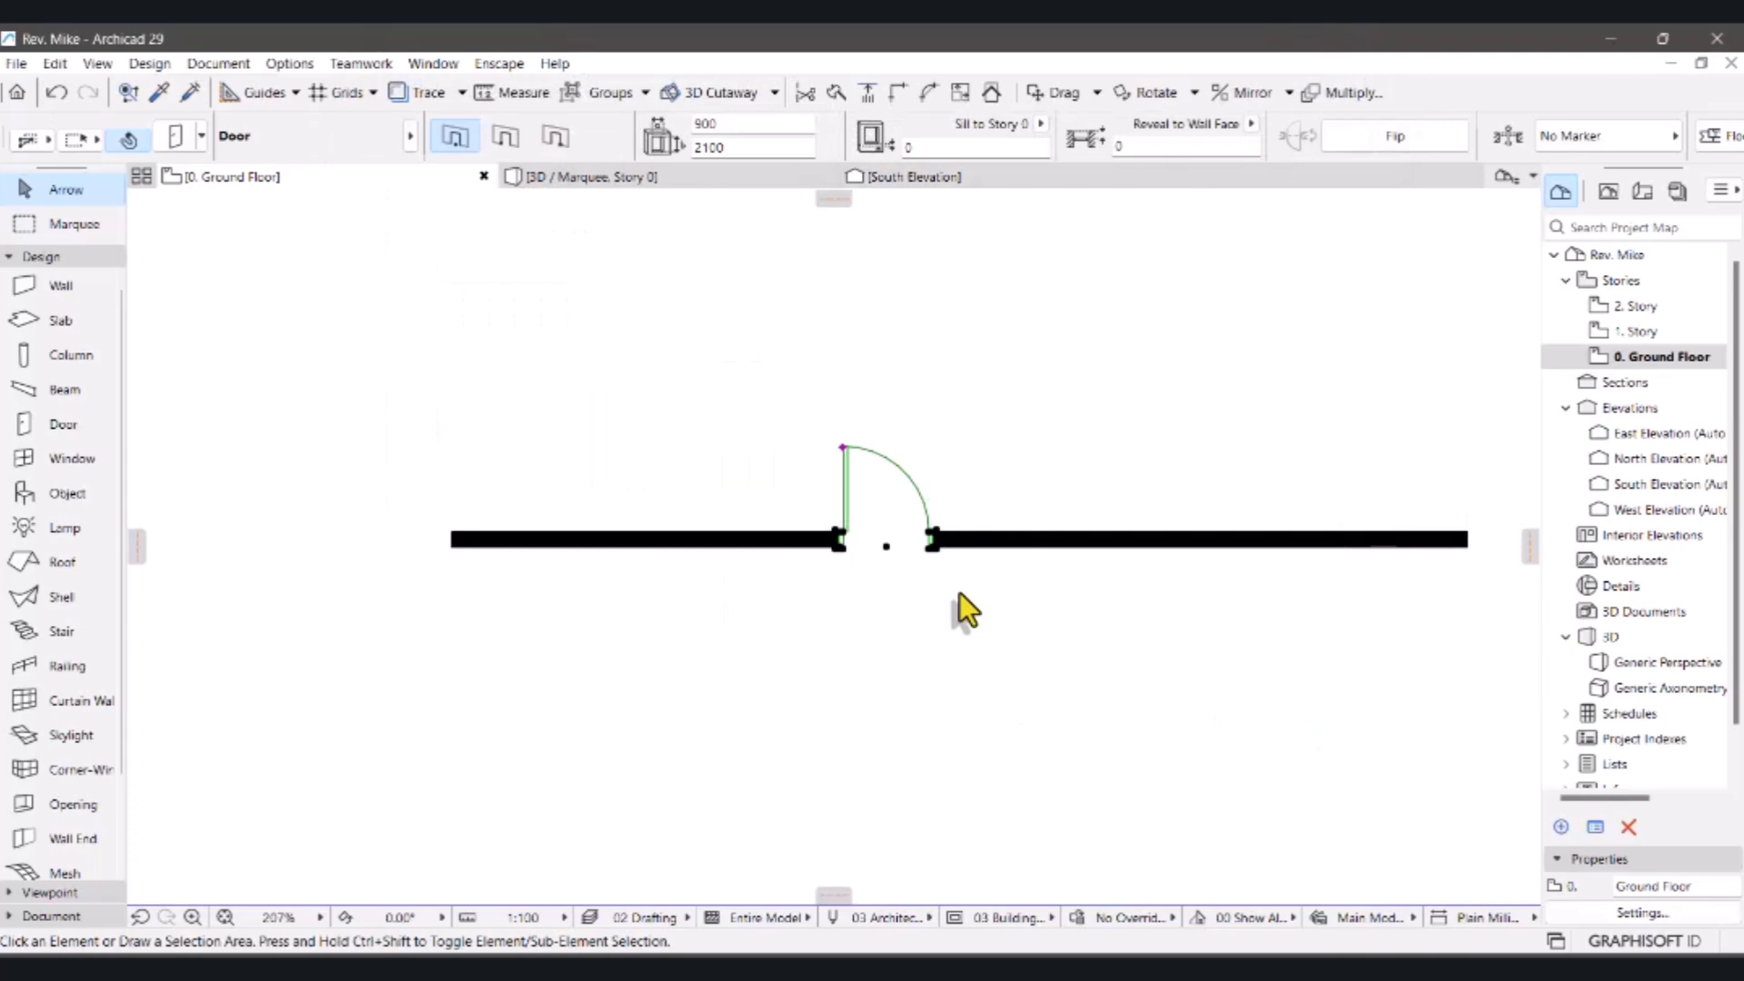
key(Escape)
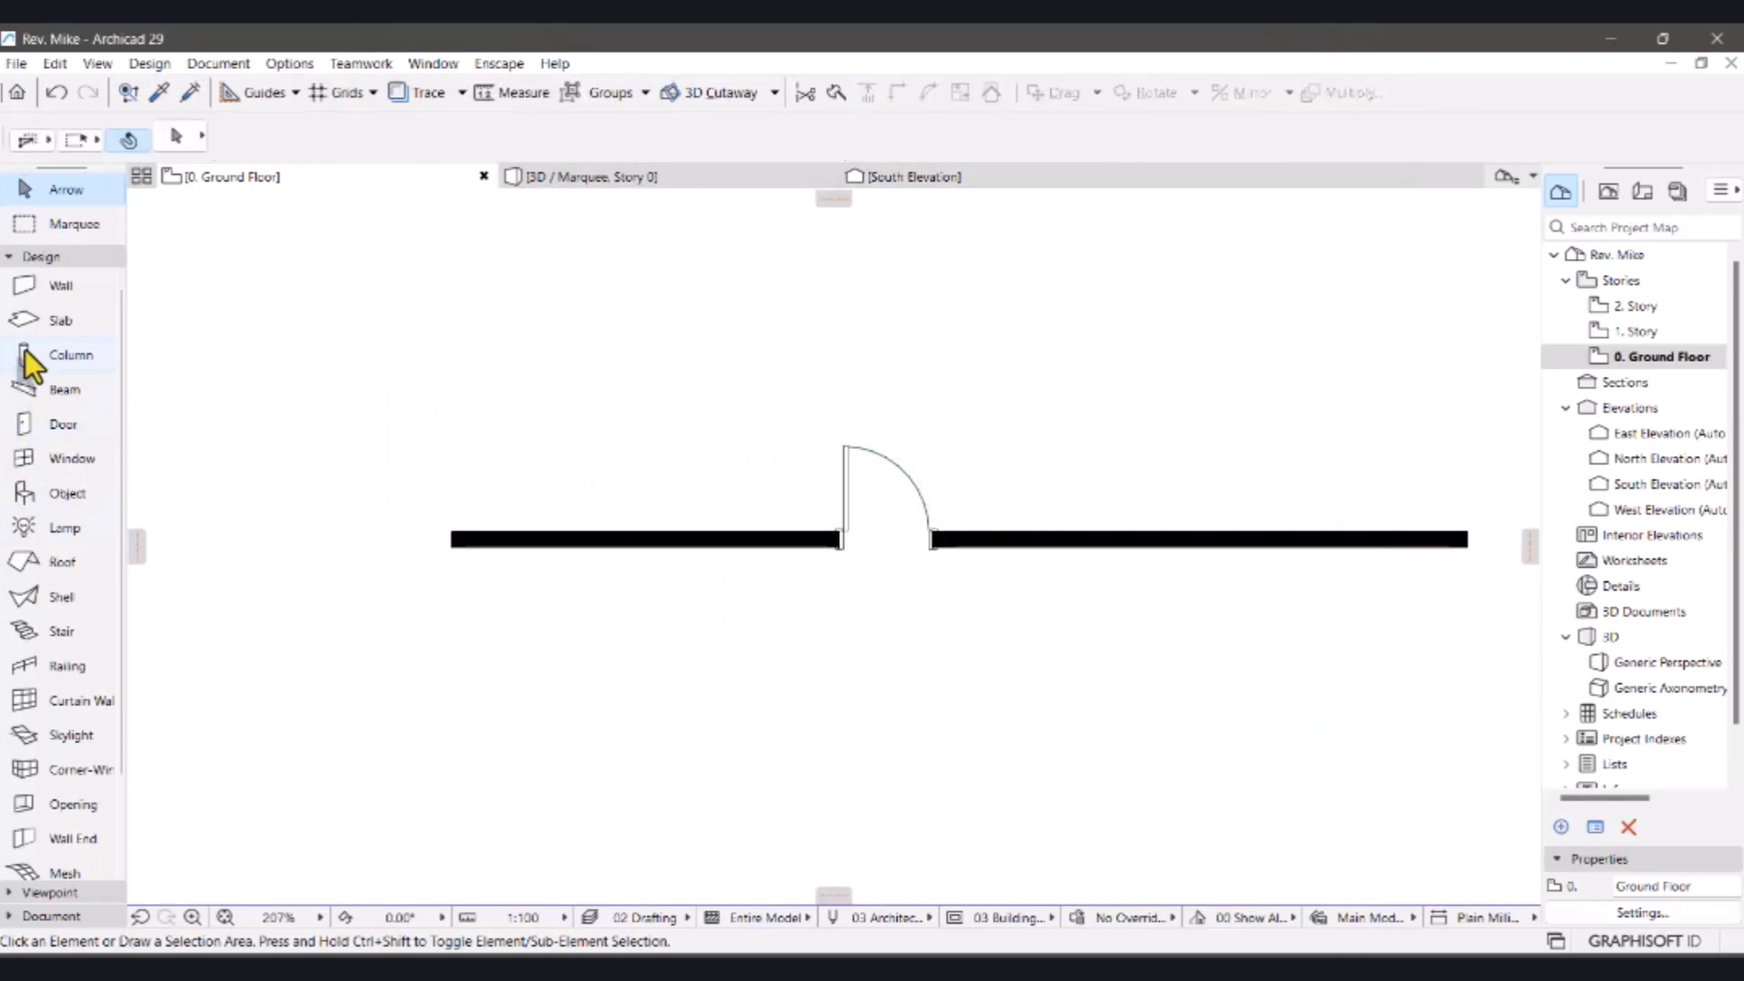
- Draw a rectangular slab measuring 820 by 2060 on the plan, directly below the door opening
click(32, 322)
scroll(863, 579, up, 1)
click(840, 590)
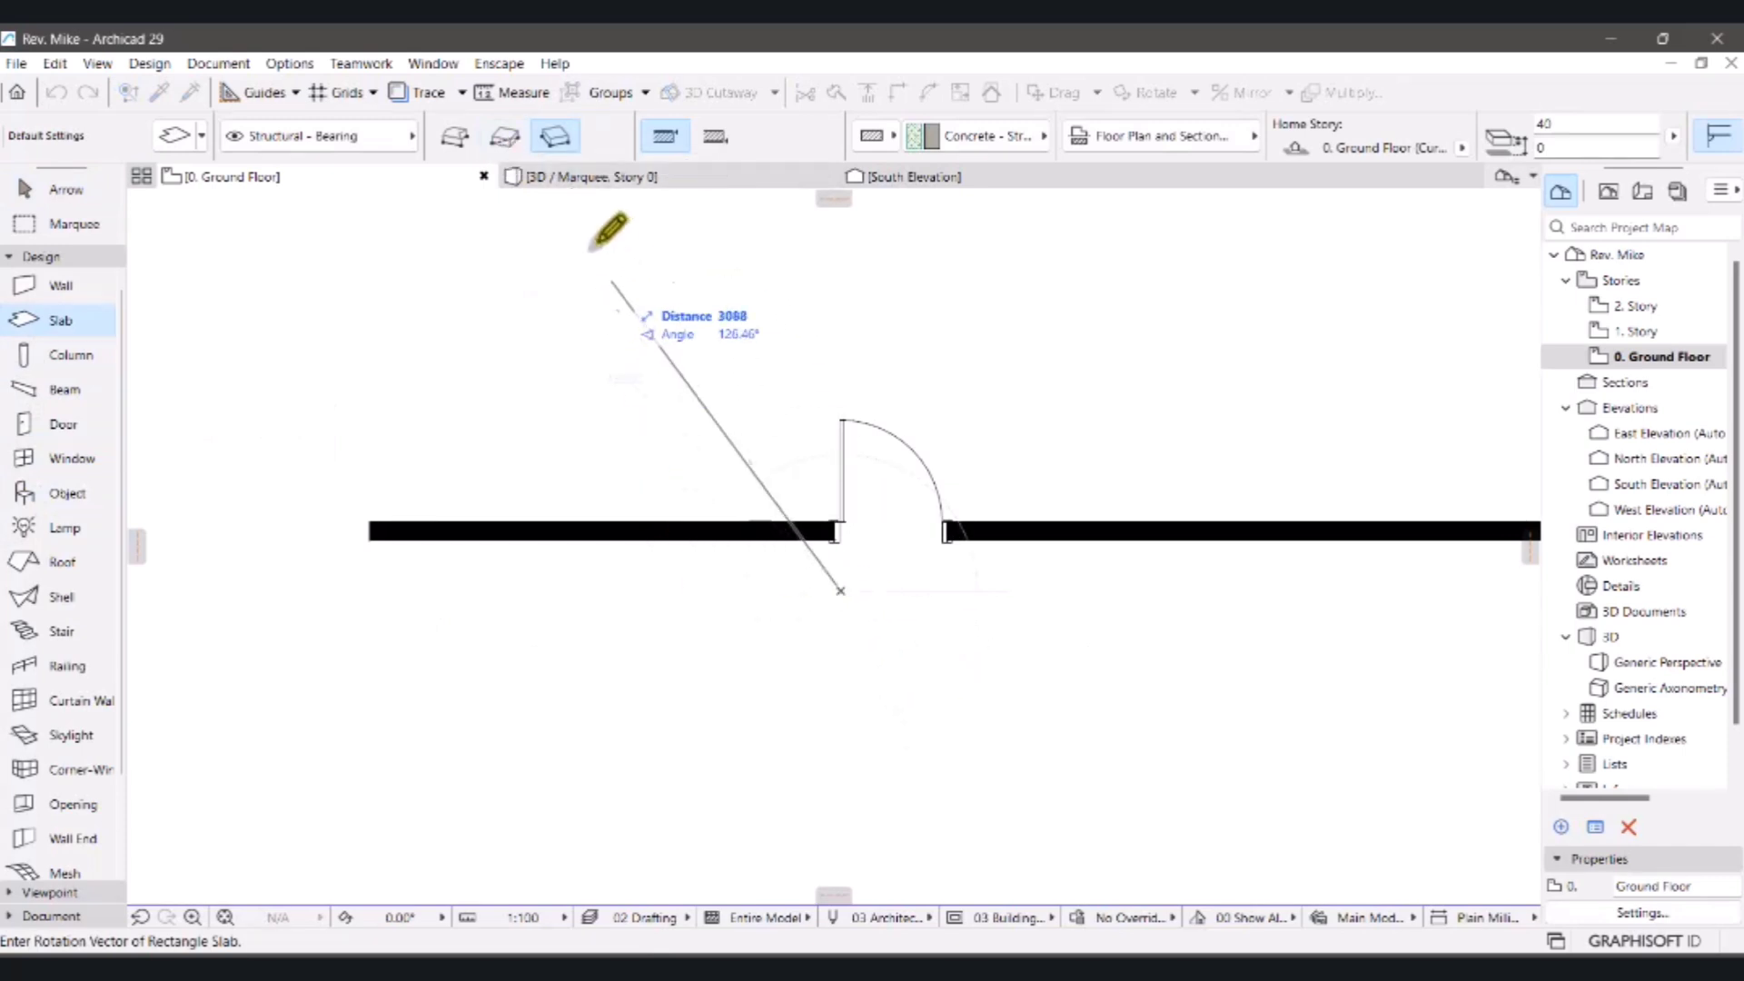
click(510, 138)
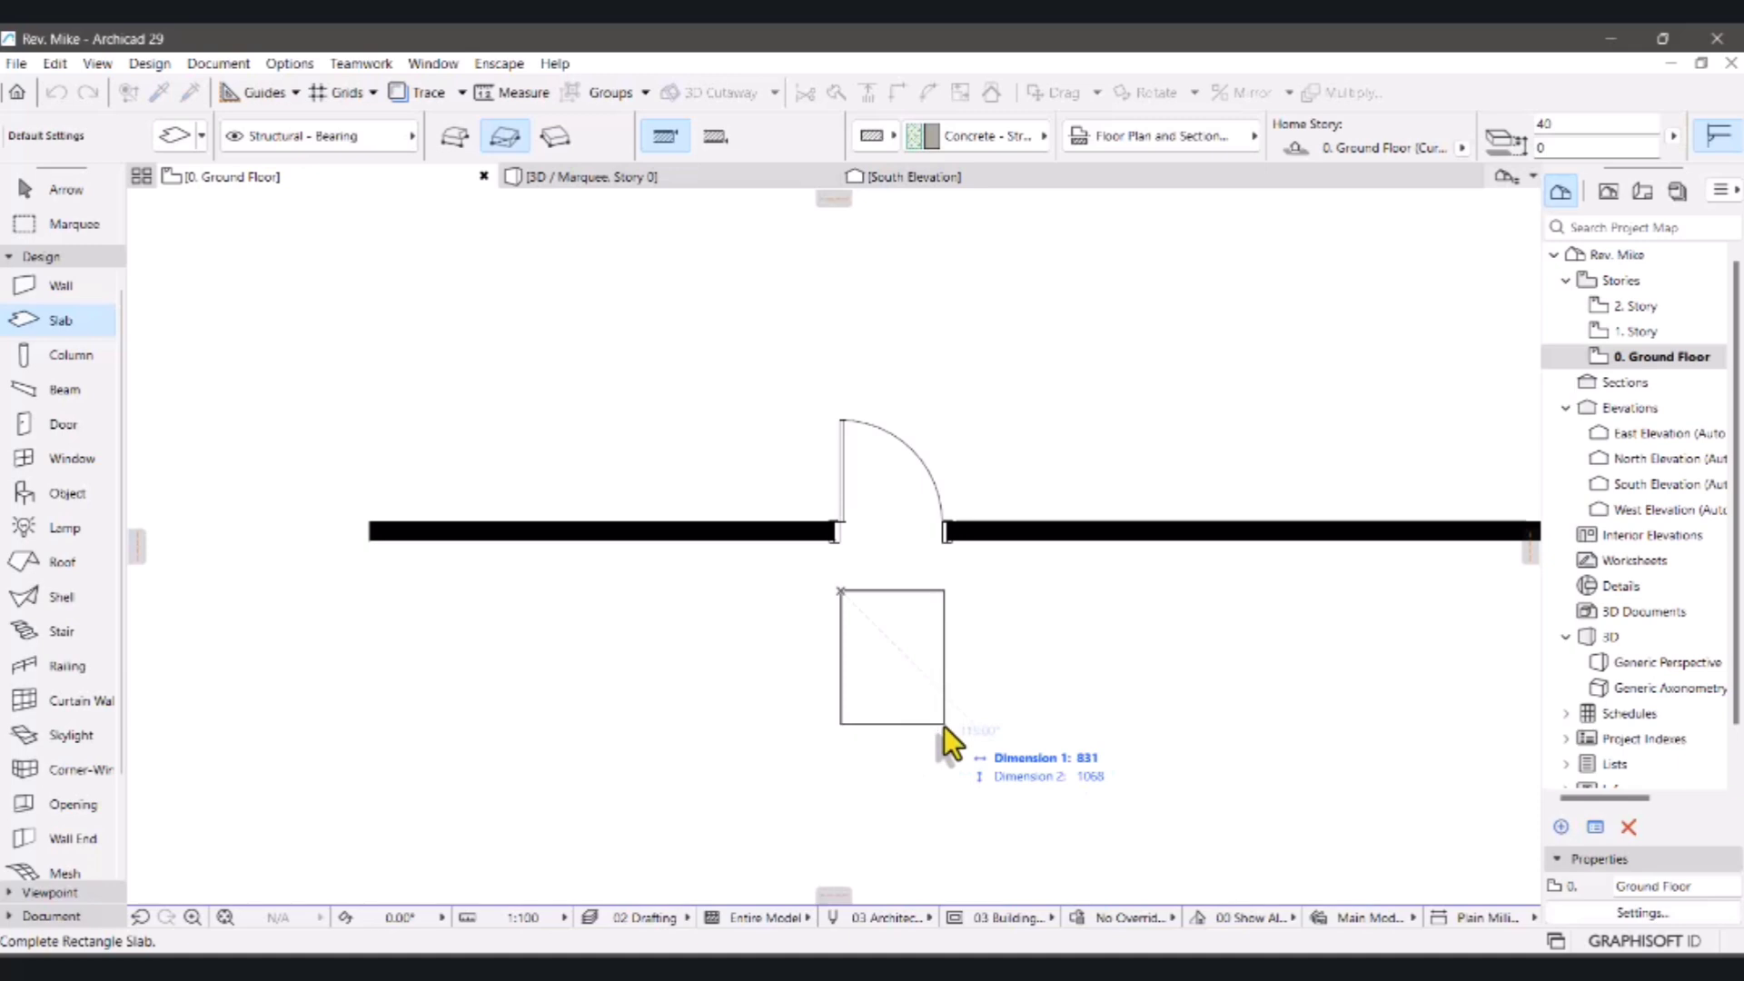
text(820)
key(Tab)
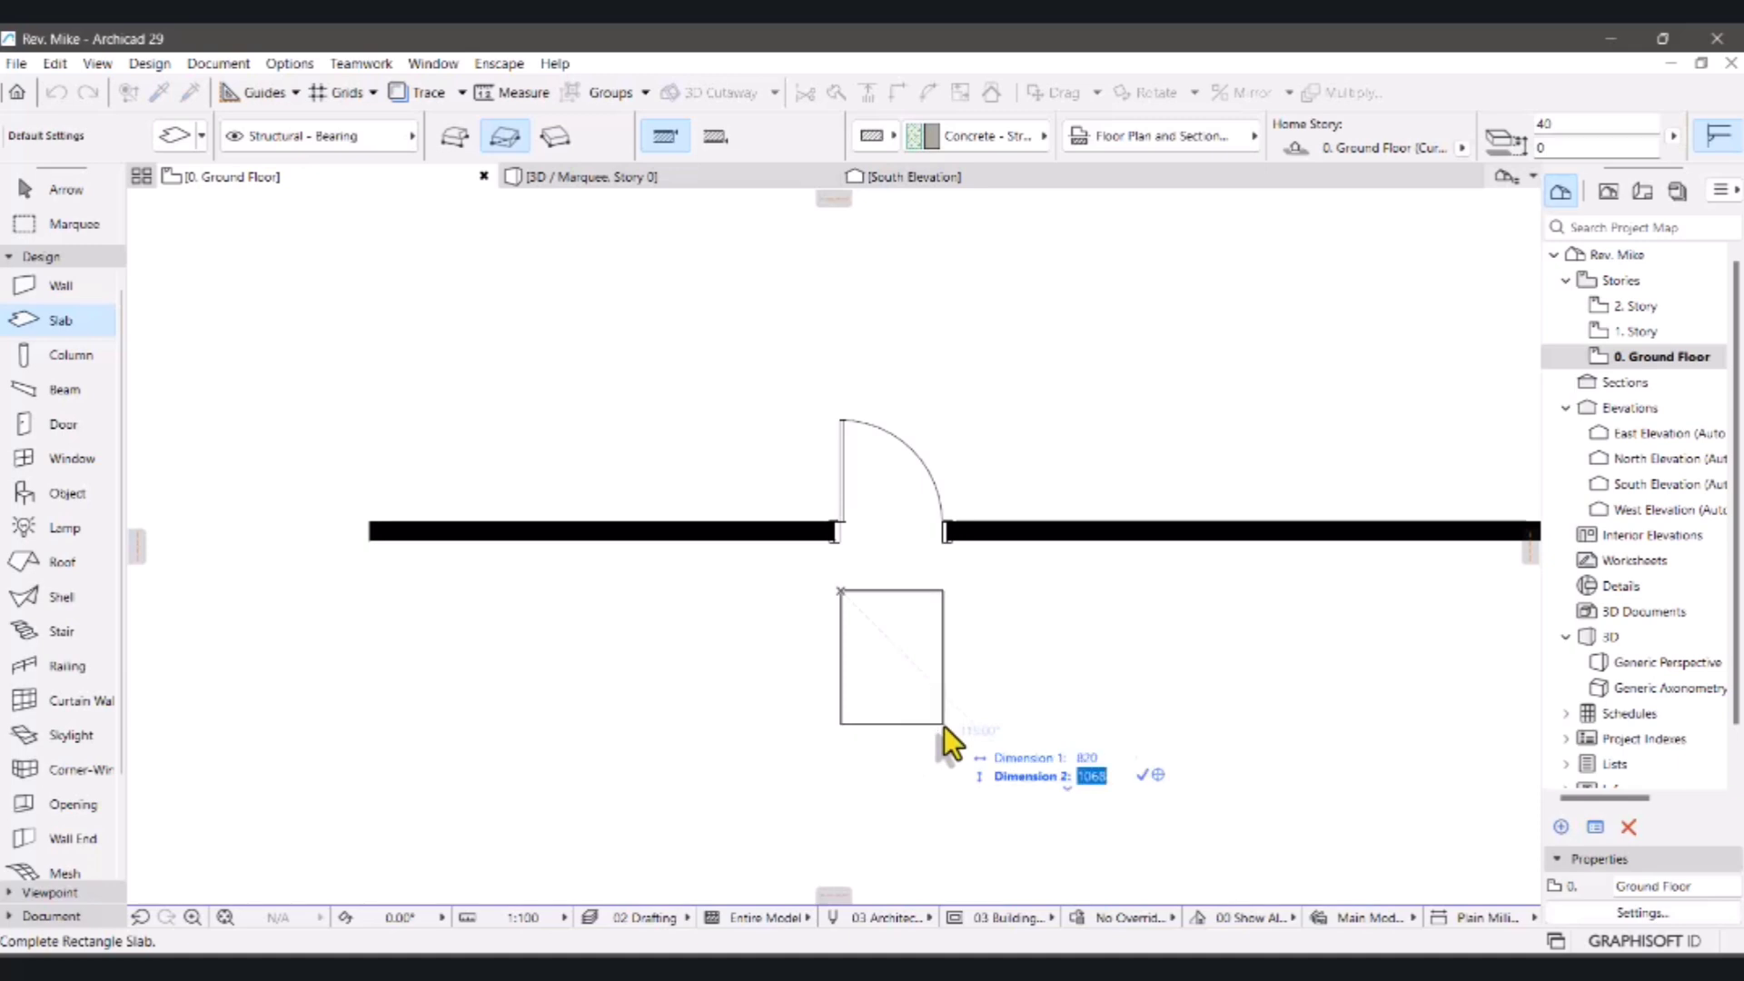
text(20)
text(00)
key(Return)
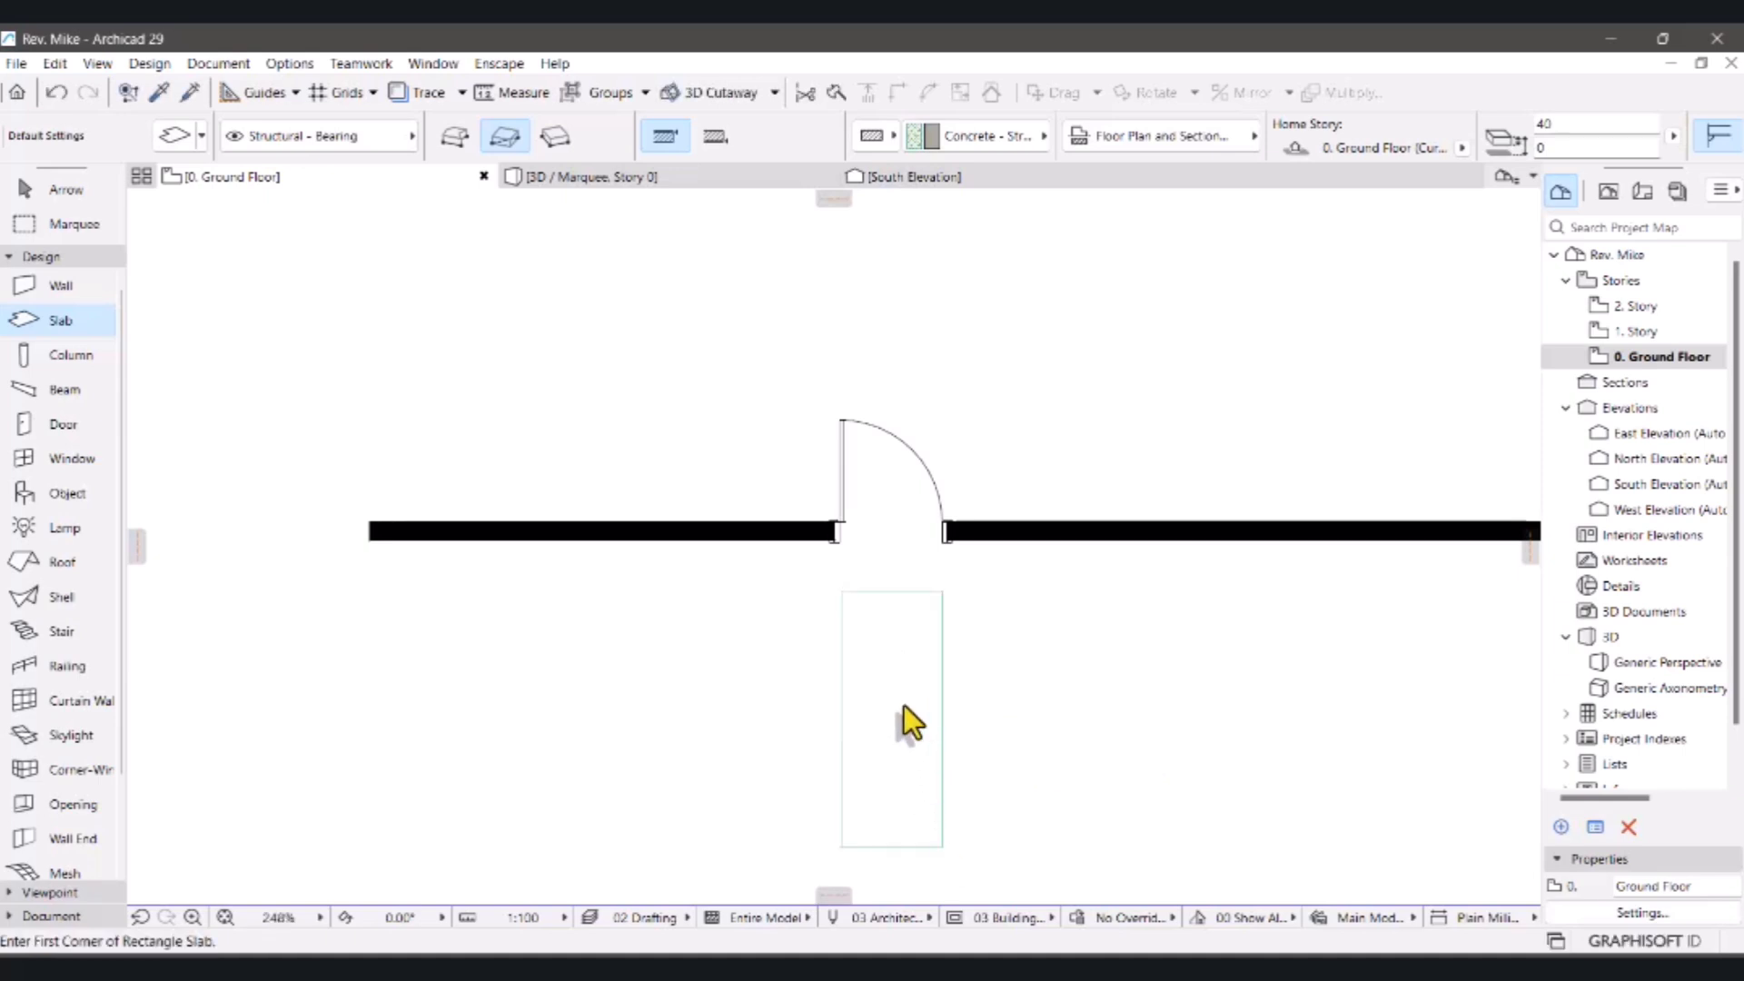
- With the Line tool and pen 1, draw a vertical dividing line about 2060 long across the slab, nearer its right edge
scroll(880, 570, down, 3)
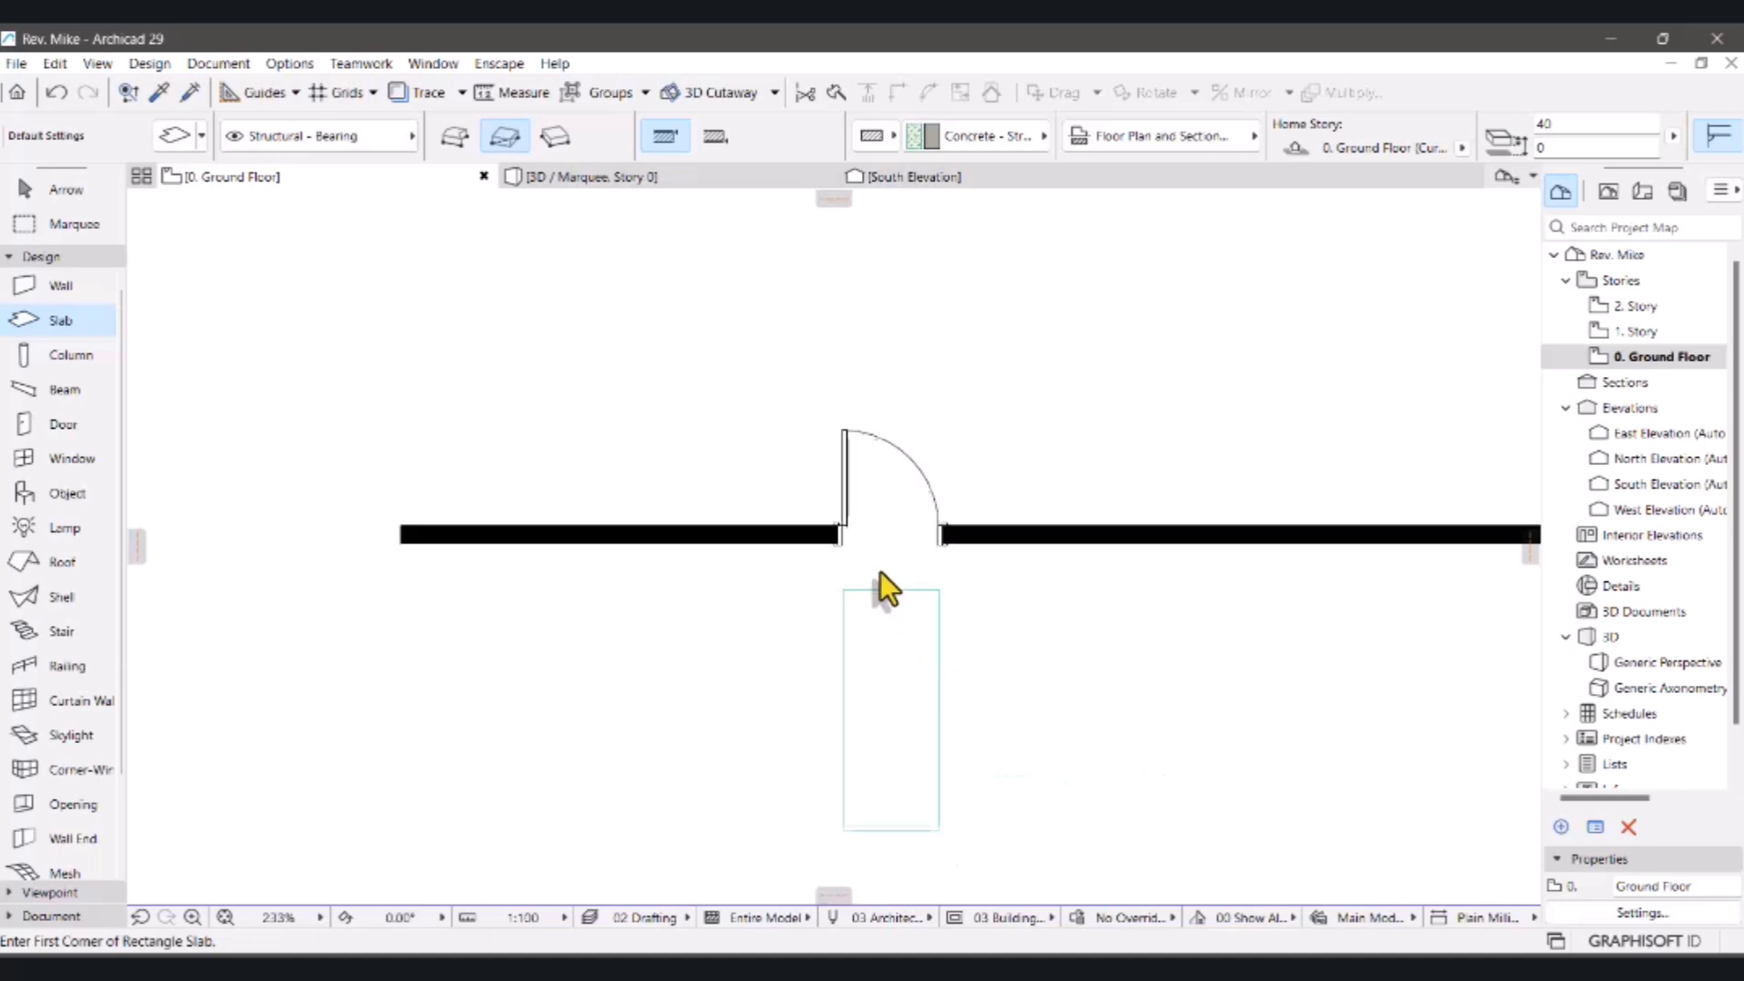
scroll(888, 679, up, 2)
scroll(889, 679, up, 4)
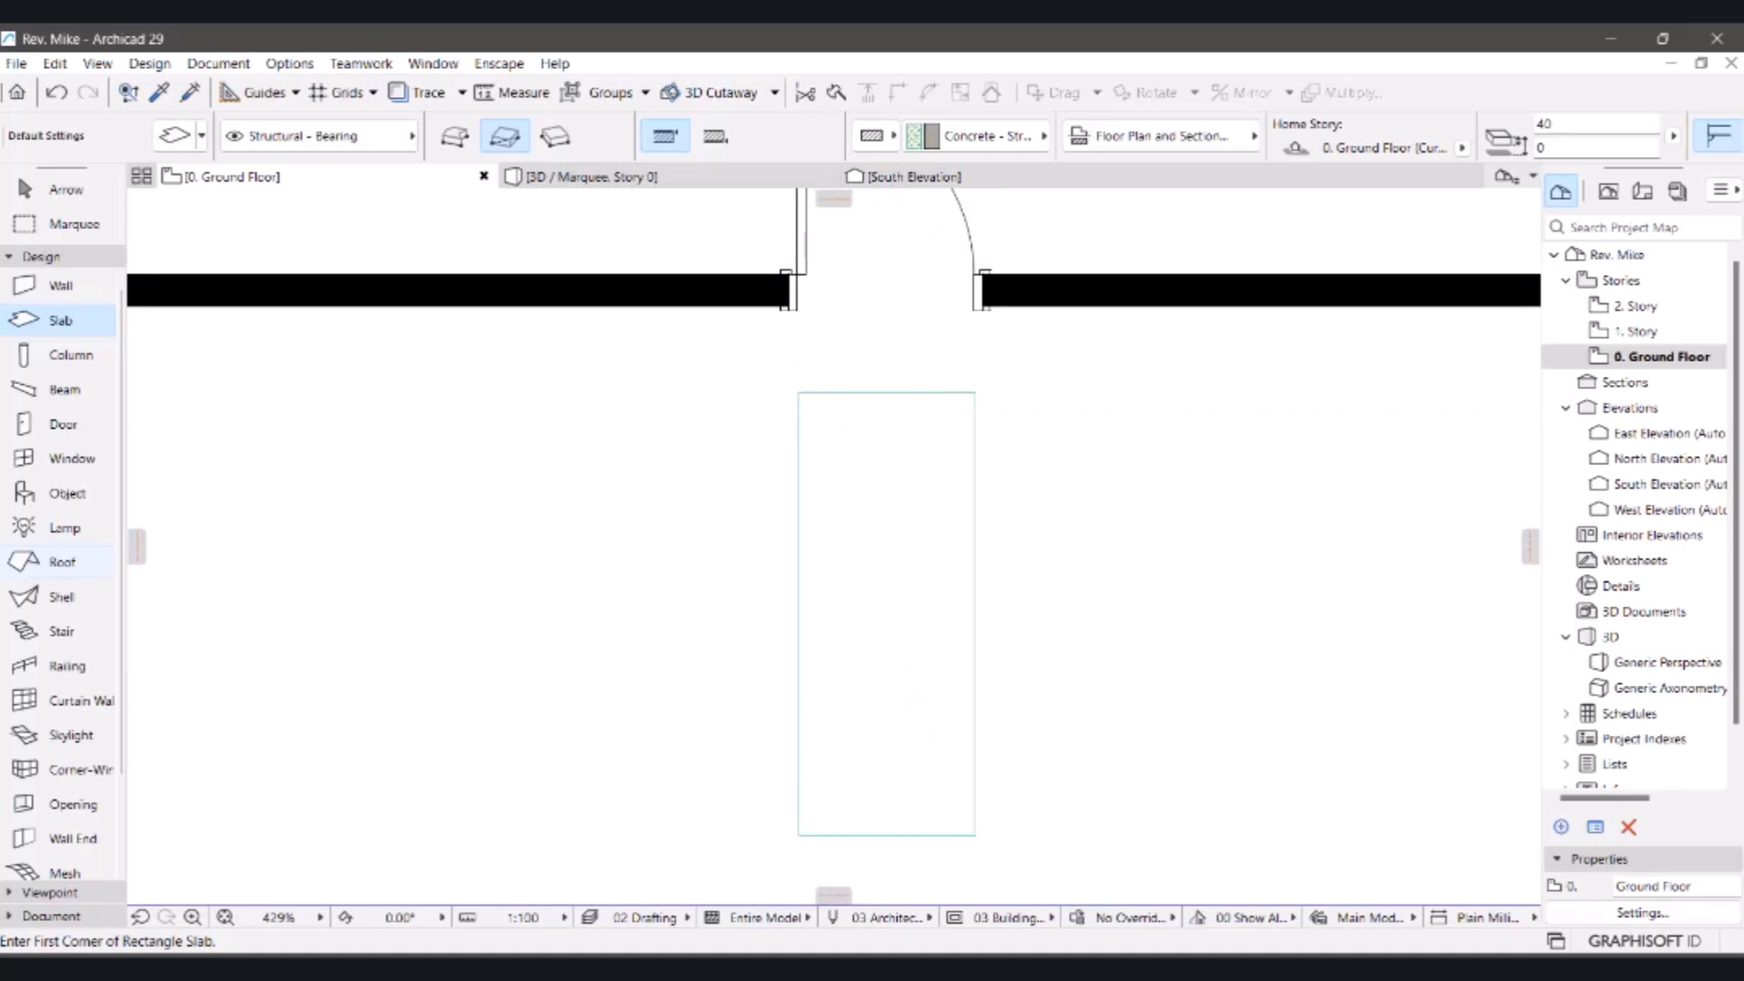
click(51, 260)
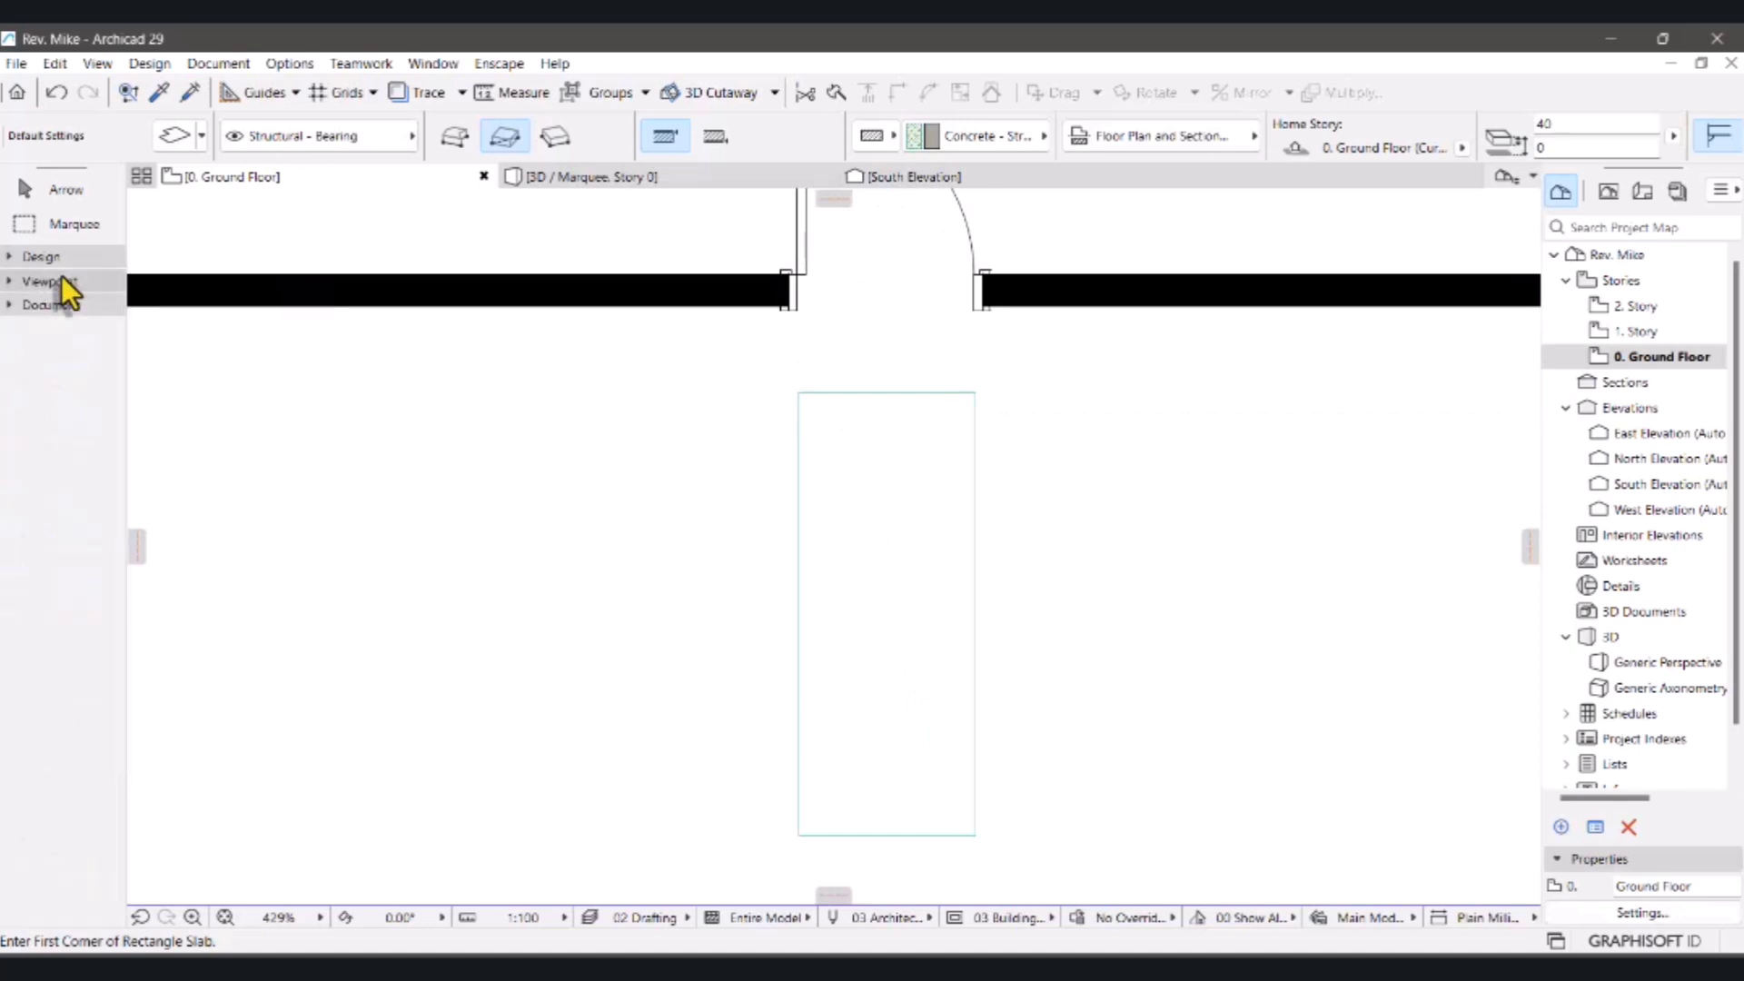
click(56, 305)
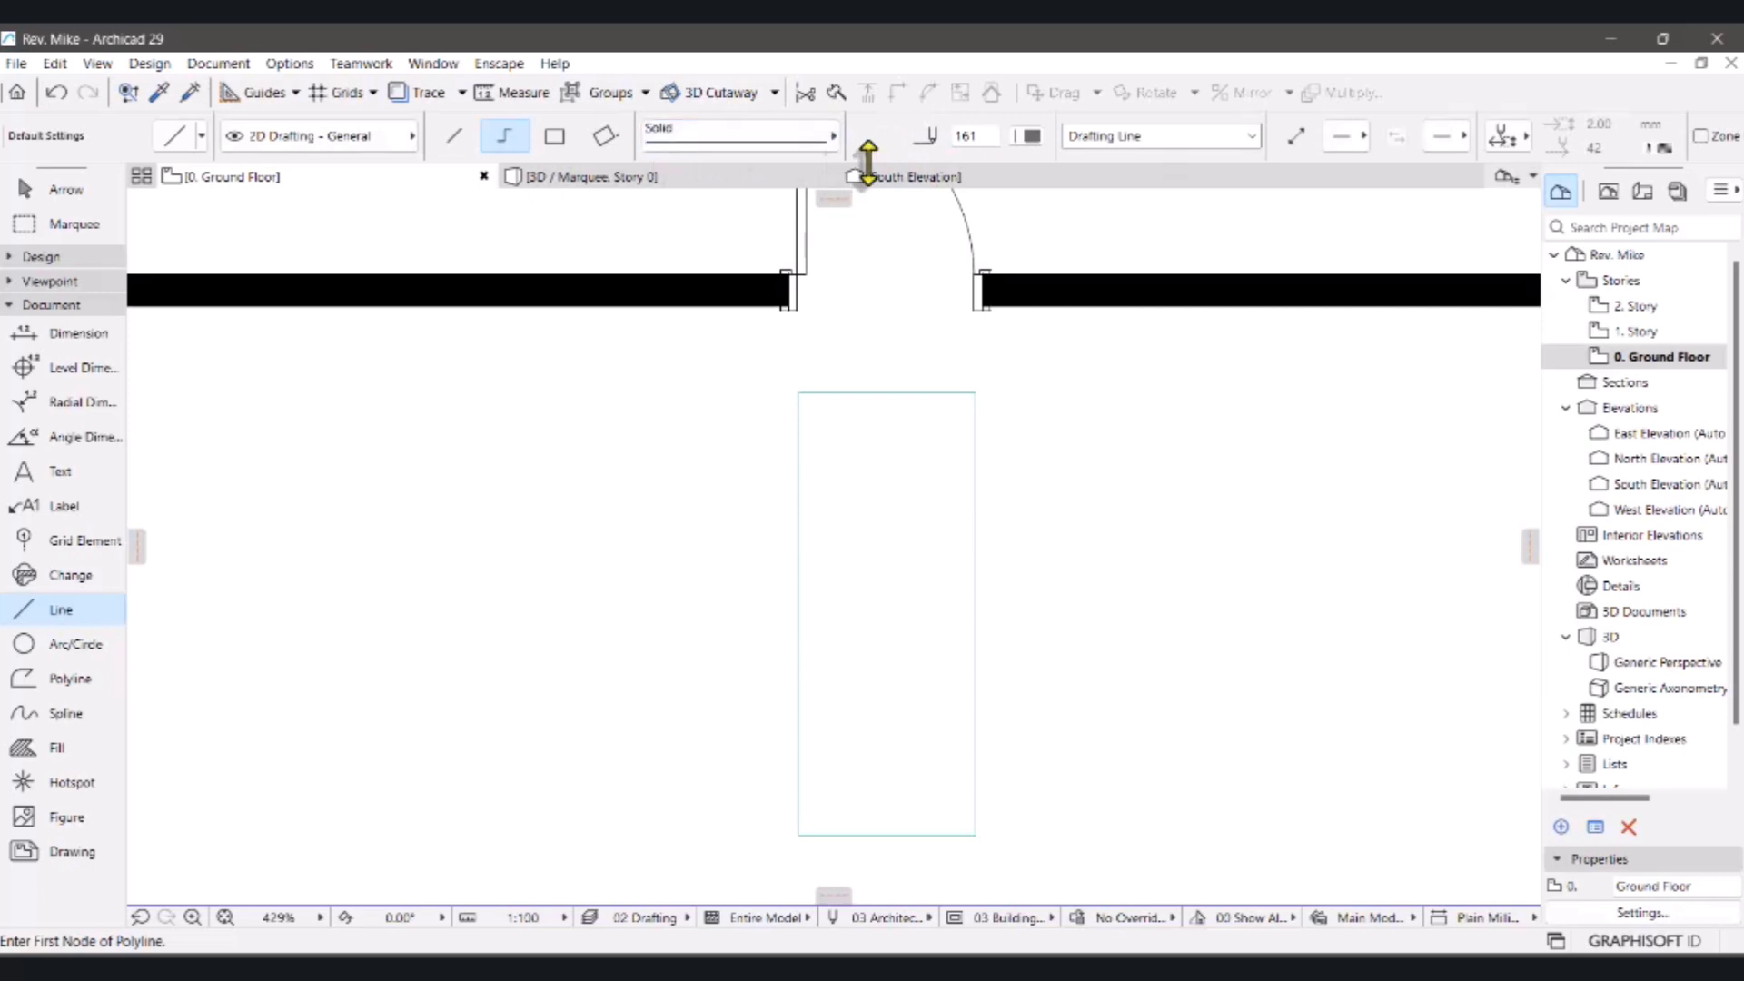
click(1023, 143)
click(1057, 140)
scroll(882, 277, down, 1)
scroll(883, 340, up, 2)
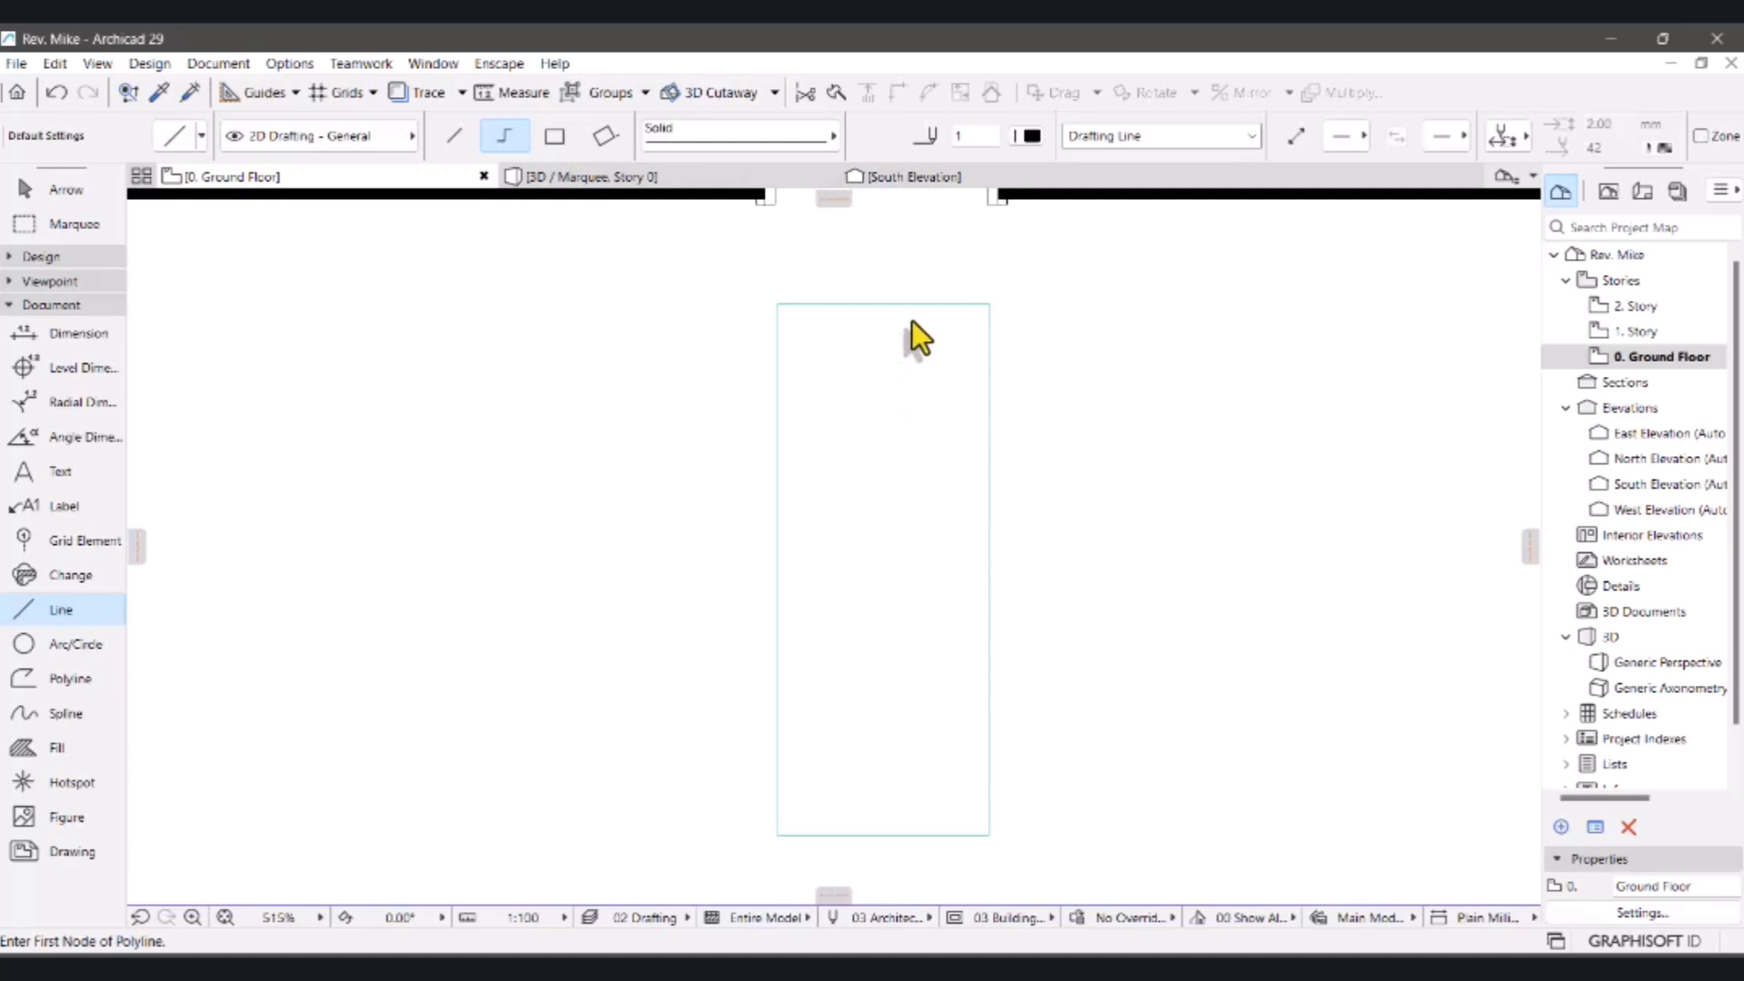
click(931, 303)
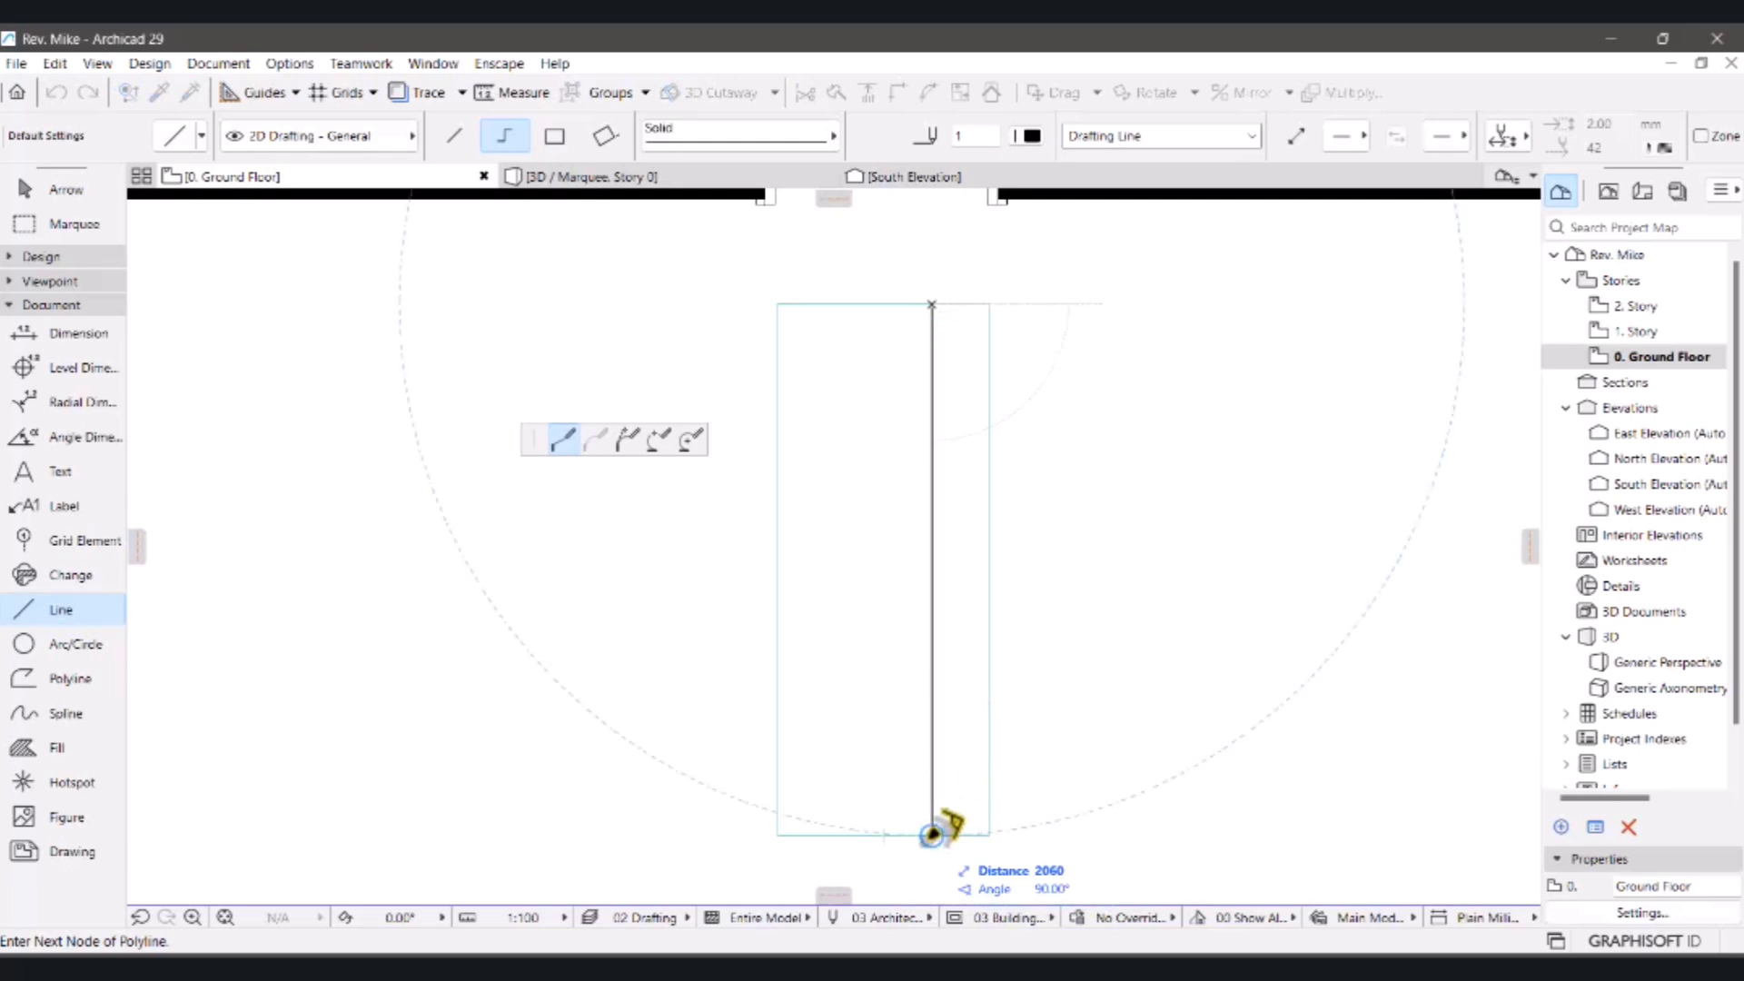
click(932, 833)
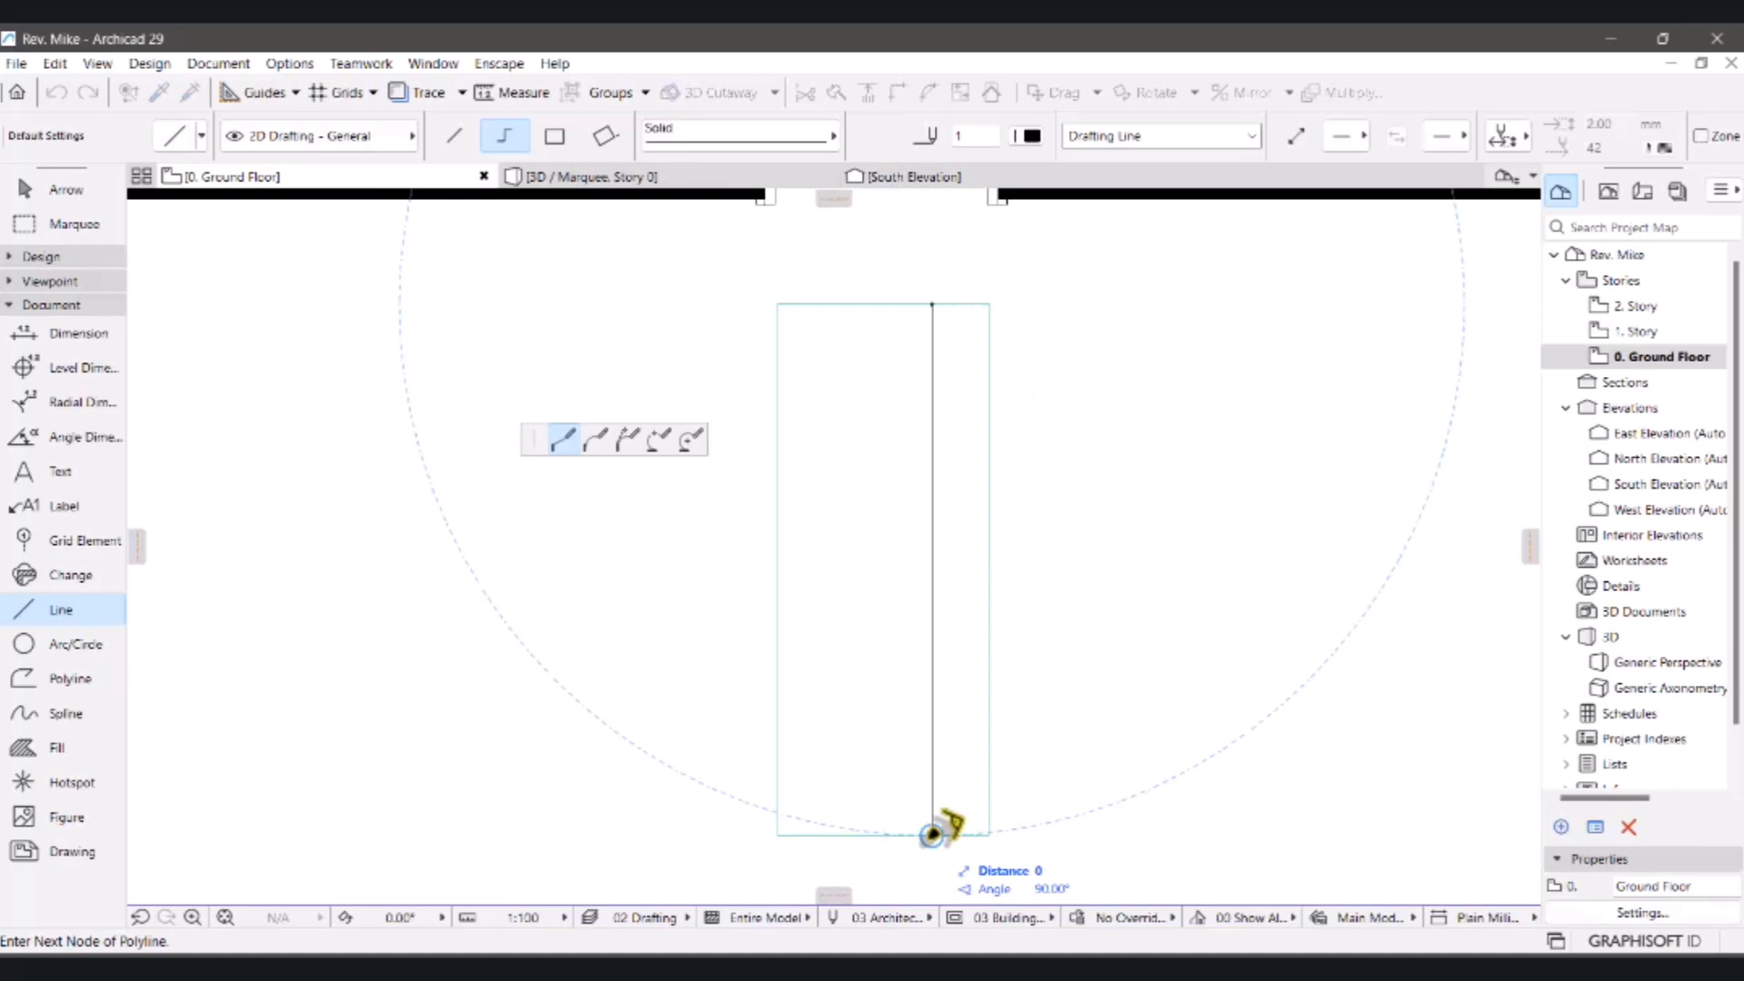
click(932, 833)
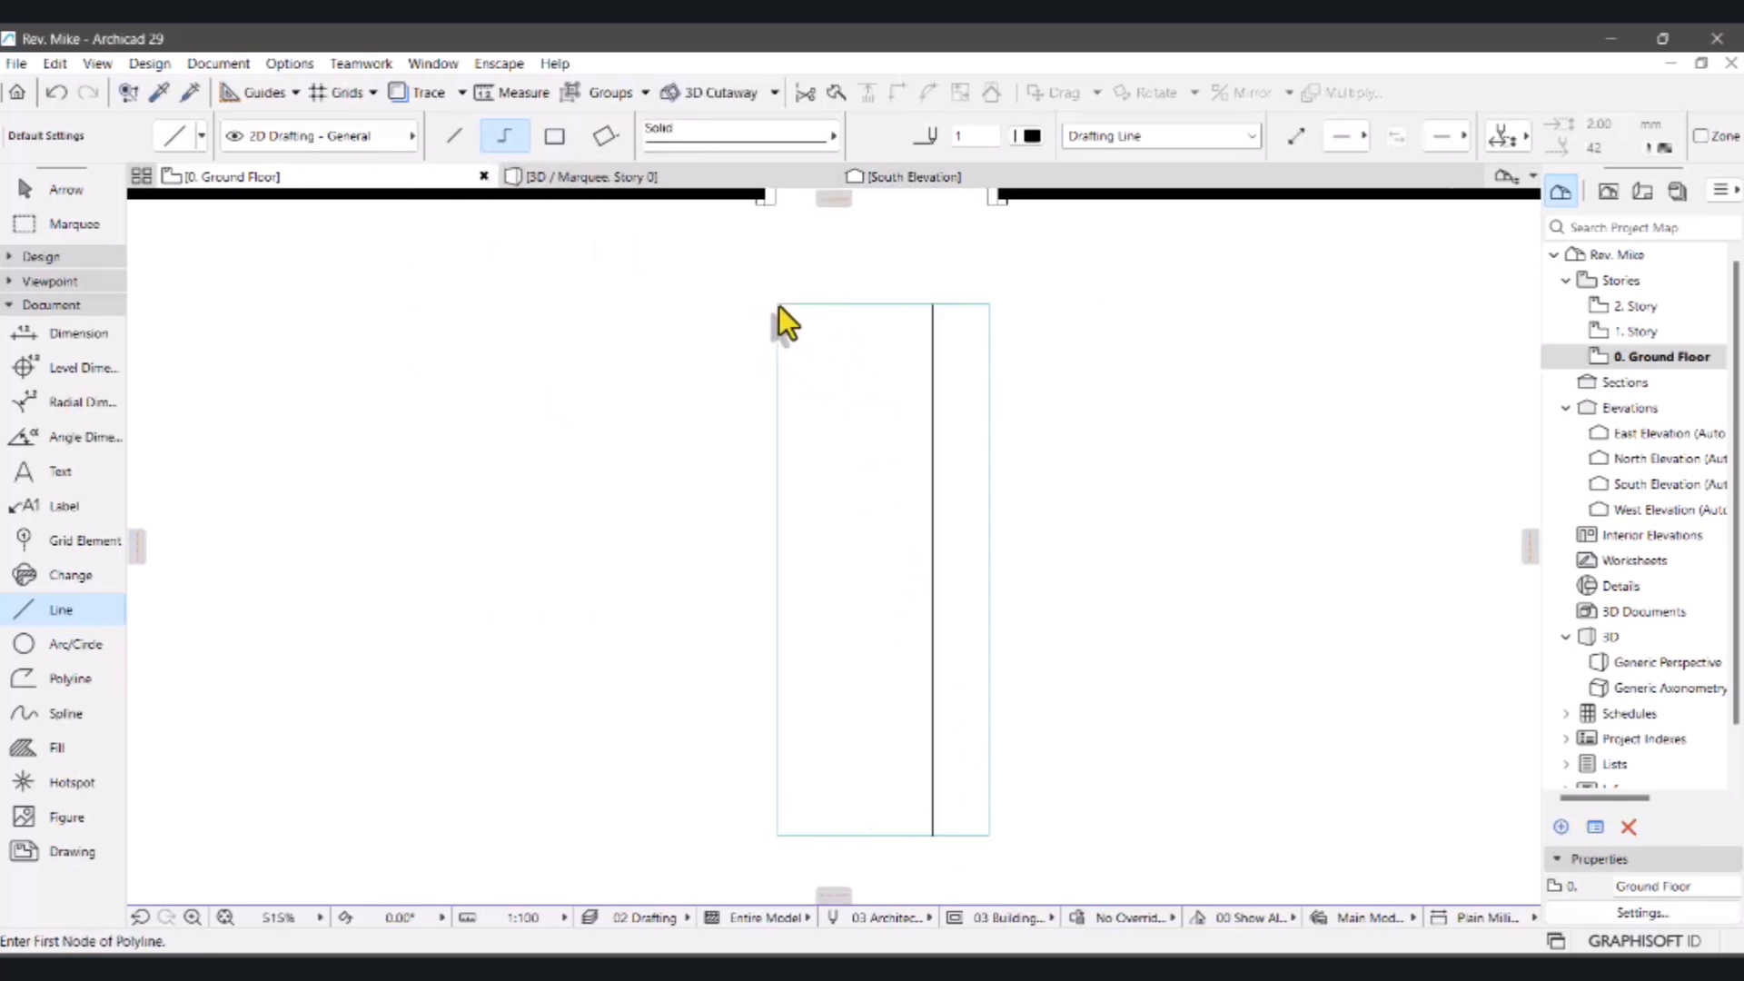
- Draw a horizontal line about 597 long on the slab's top edge, from the left corner to the vertical dividing line
click(778, 305)
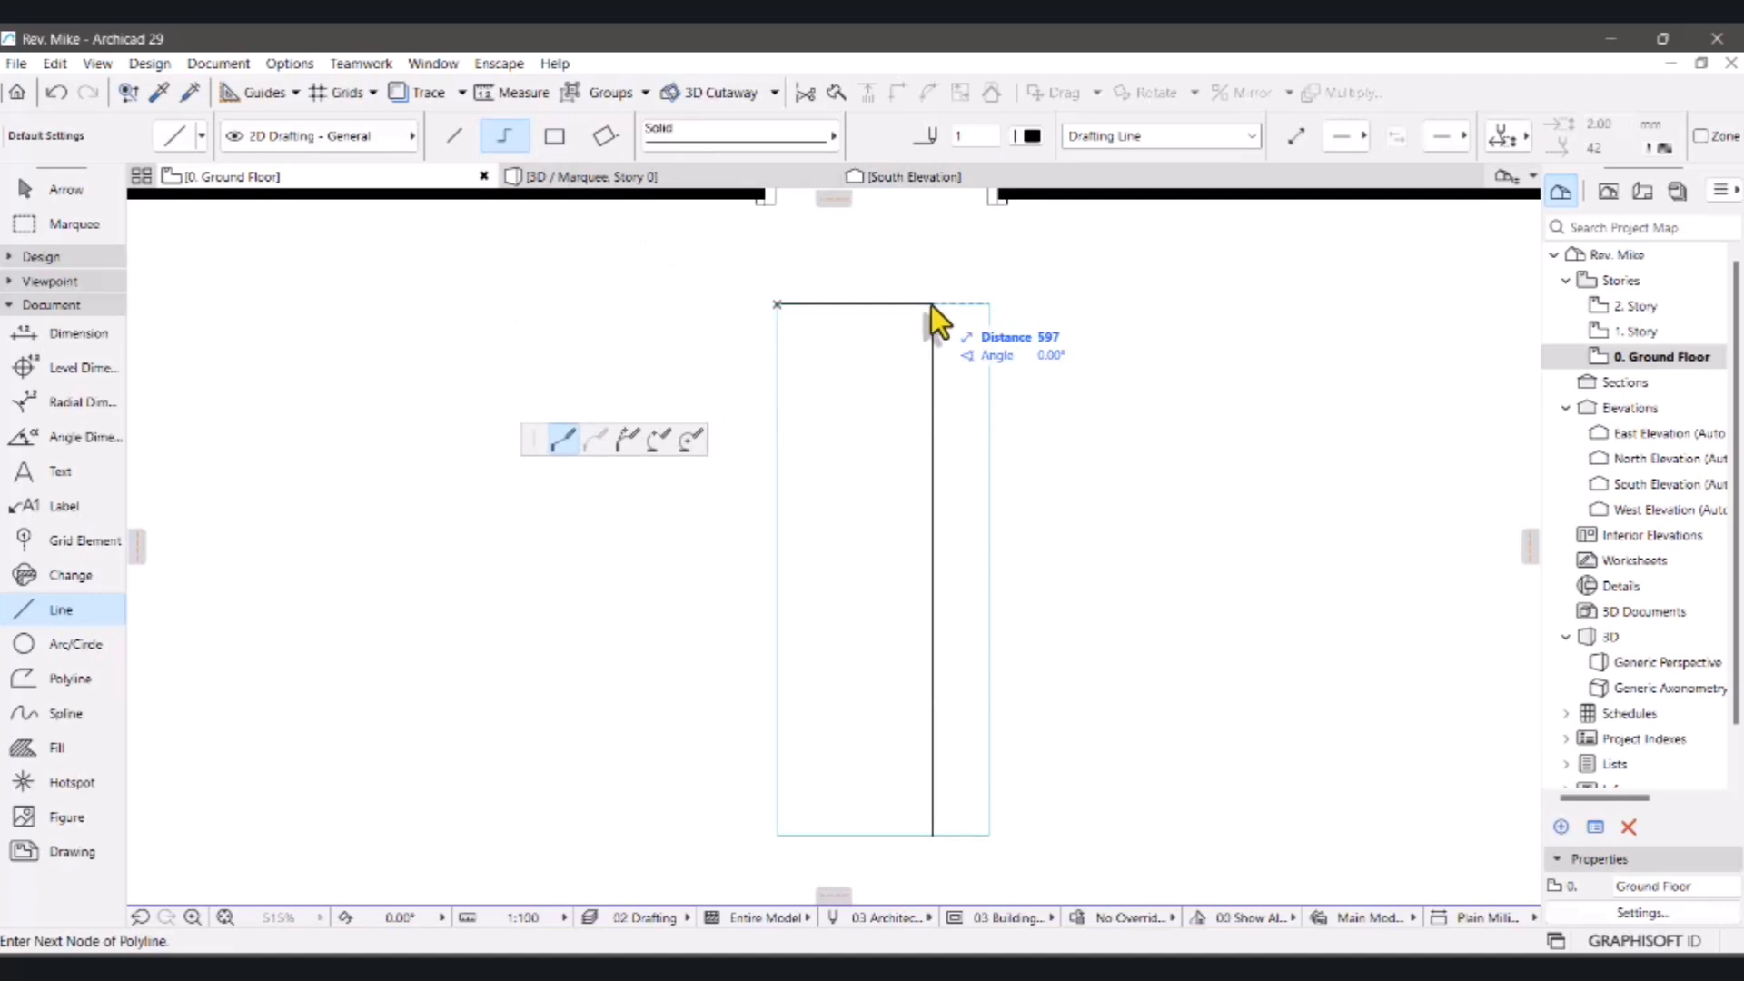
click(930, 305)
click(930, 305)
key(Escape)
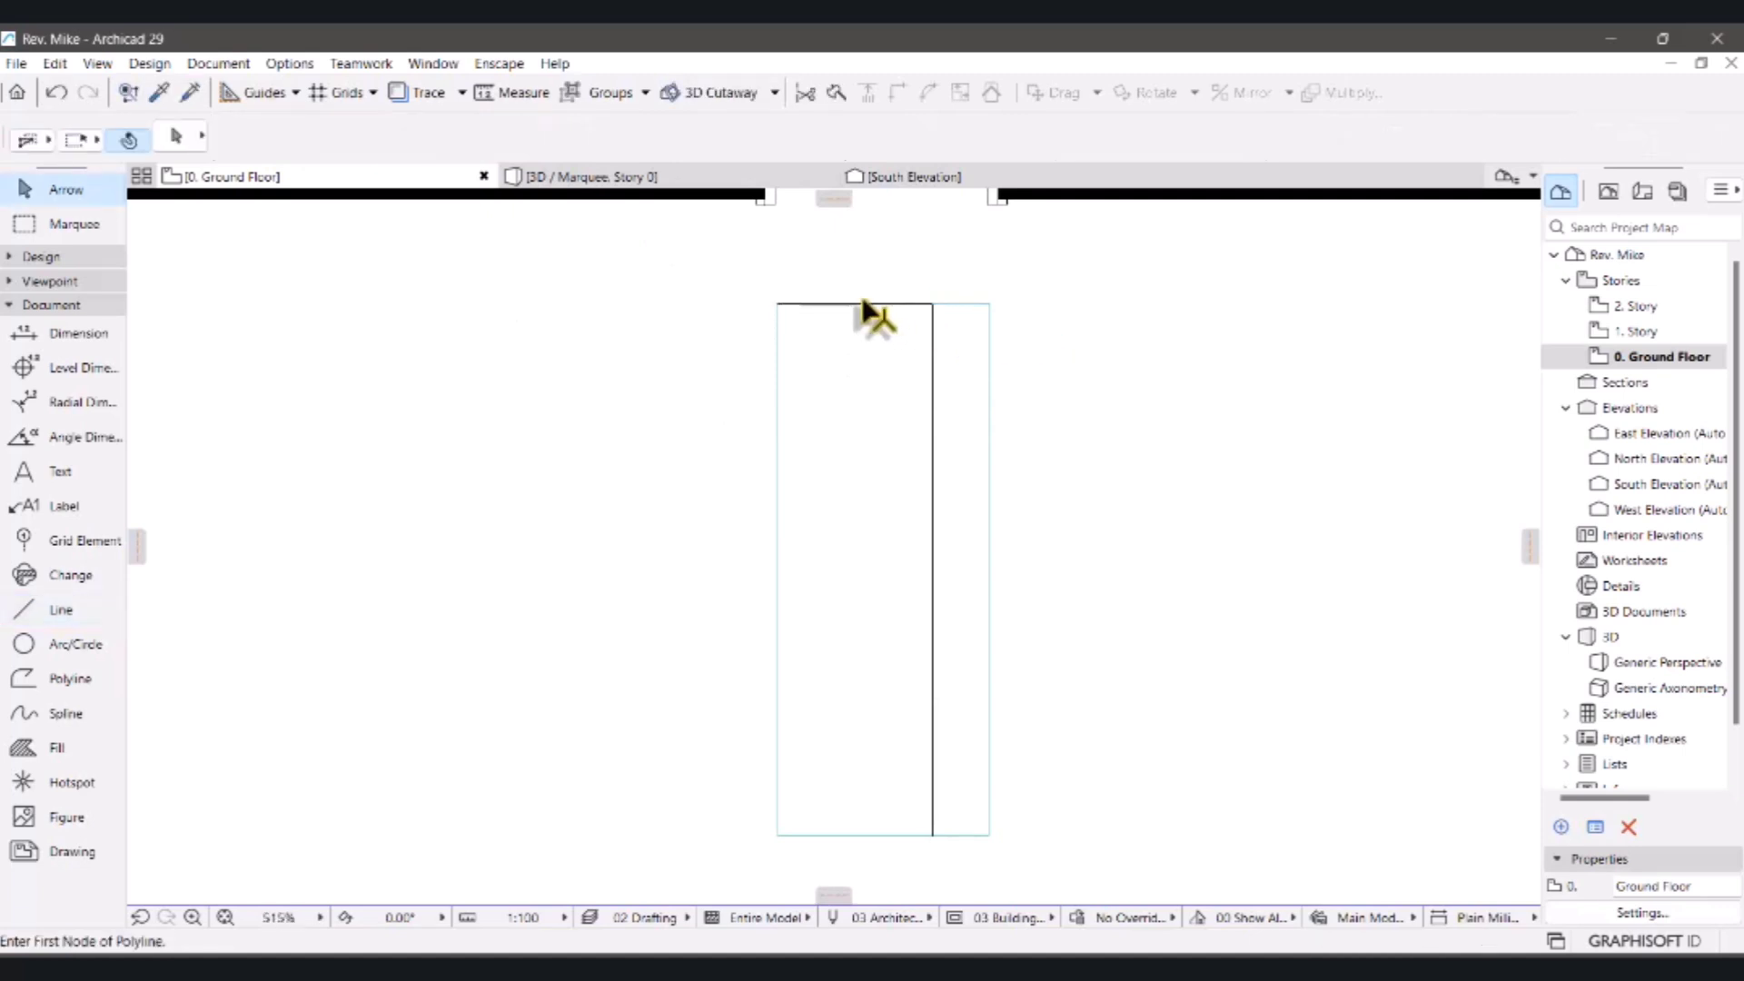
- Multiply the horizontal line with Distribute, spacing 8 copies evenly down the dividing line to the slab's bottom edge
click(879, 305)
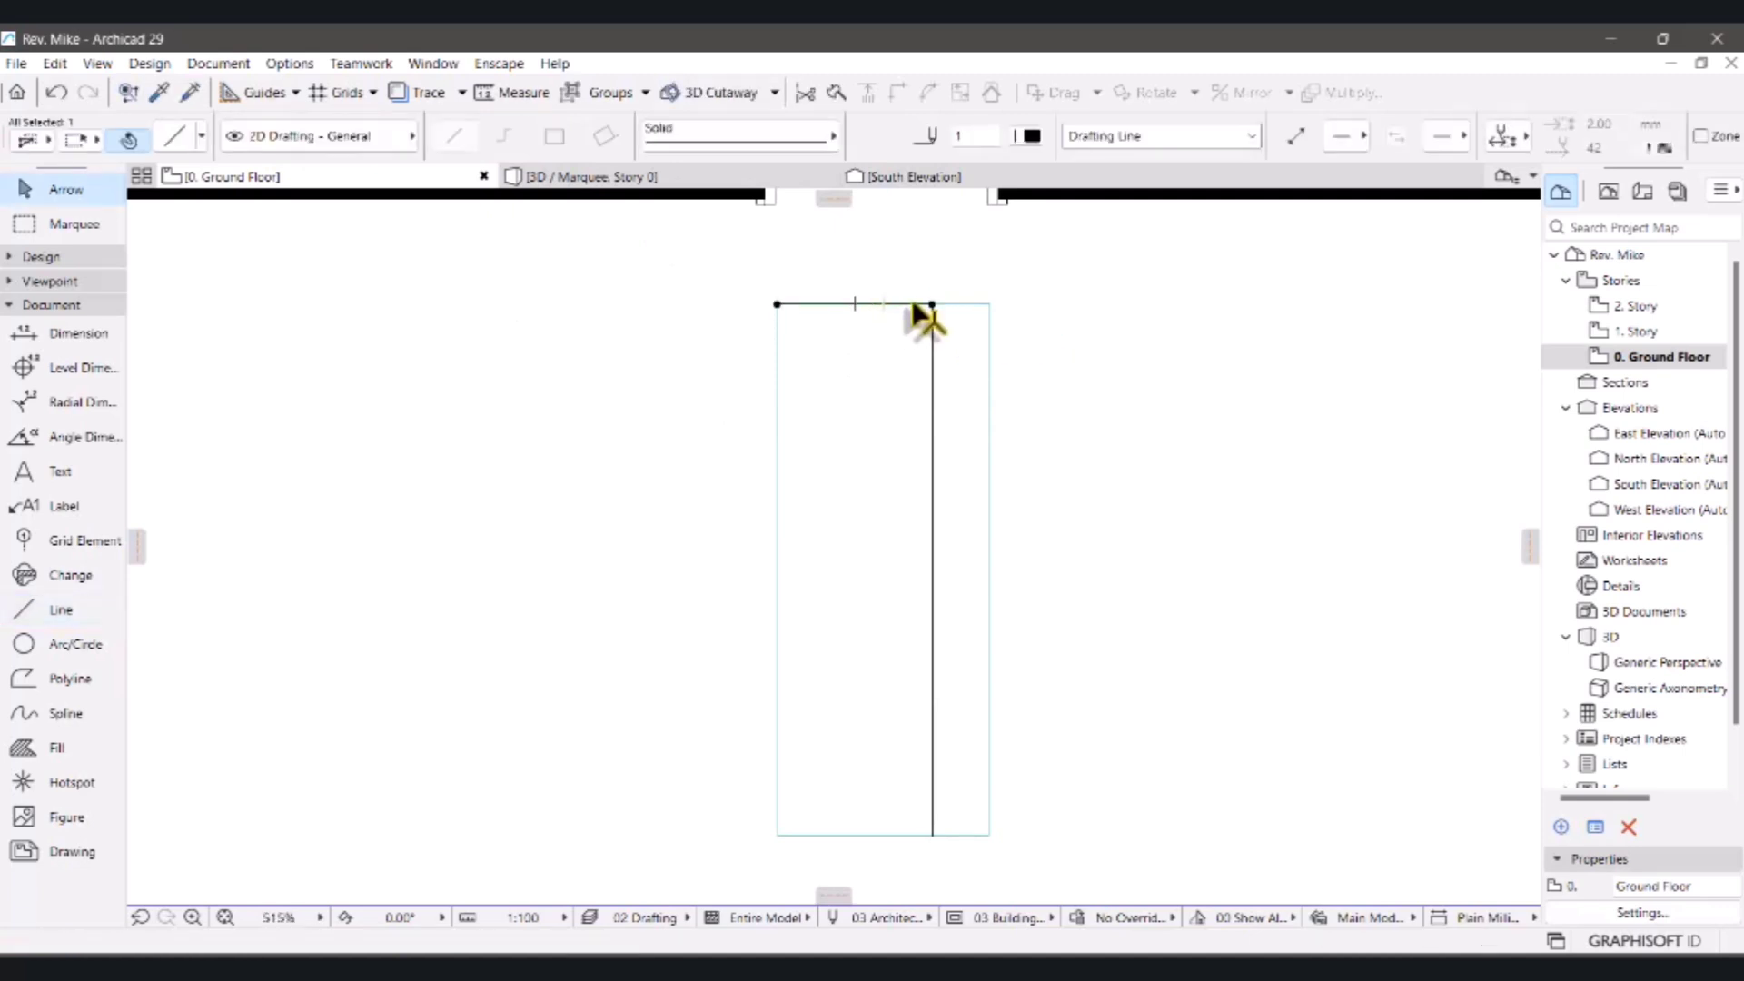
click(933, 306)
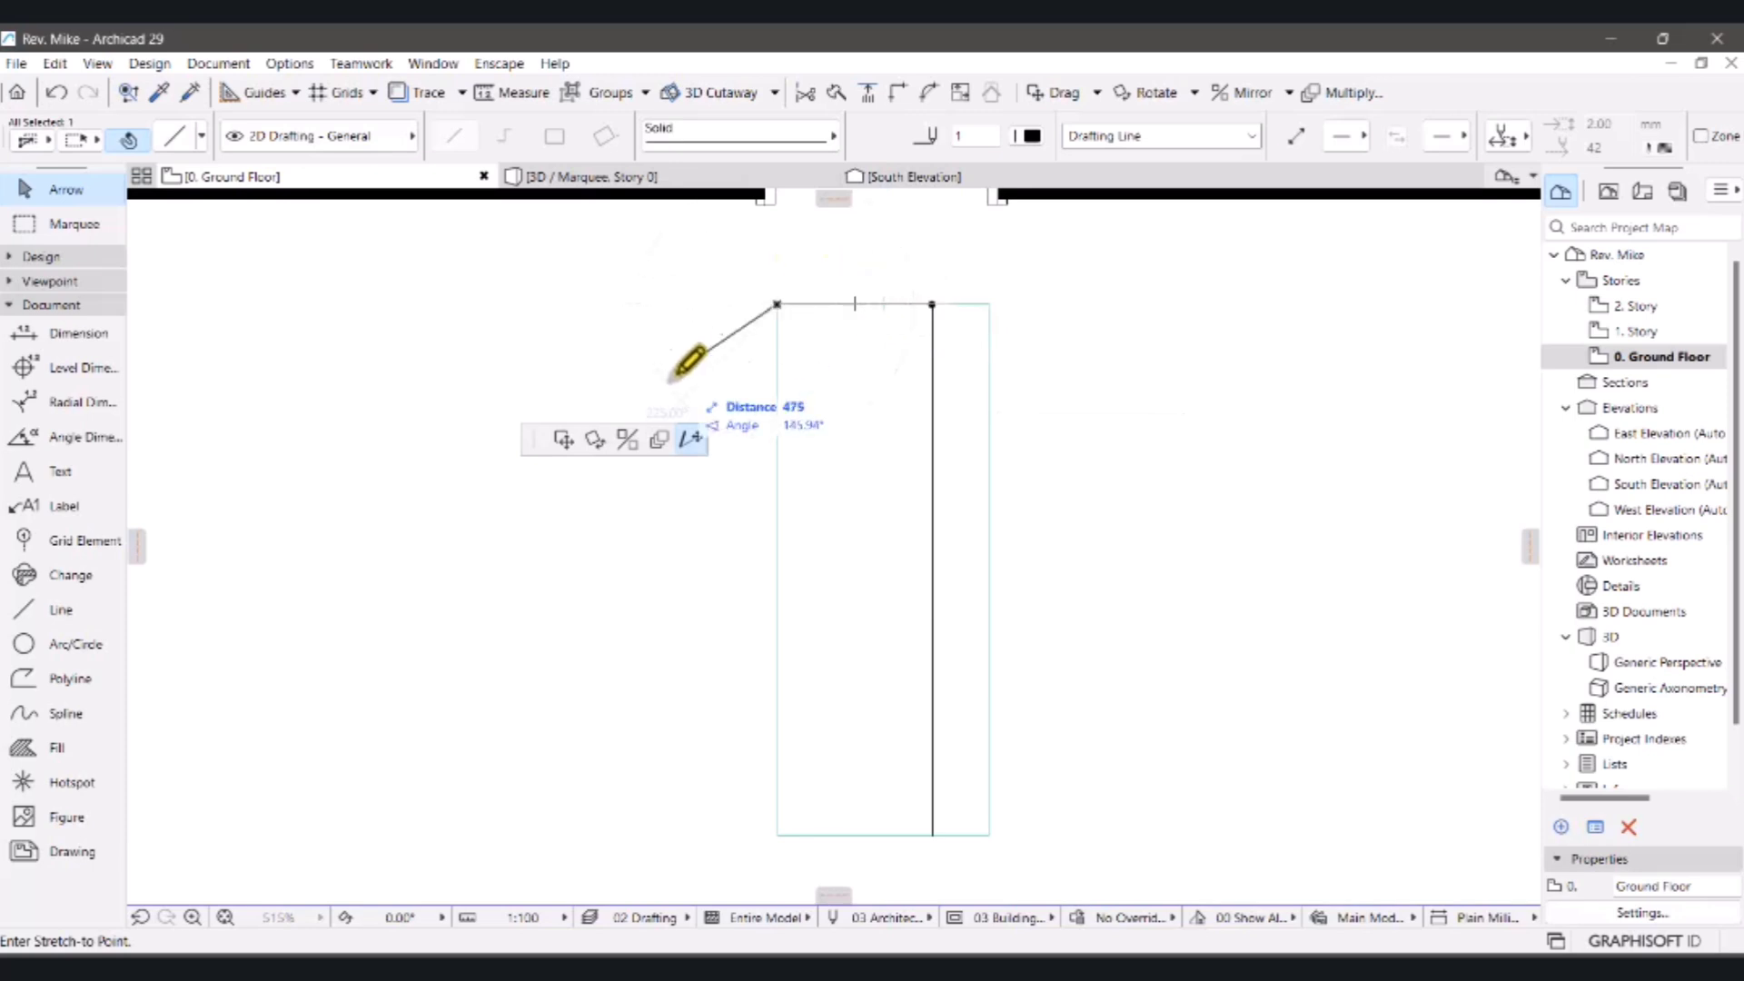
click(661, 440)
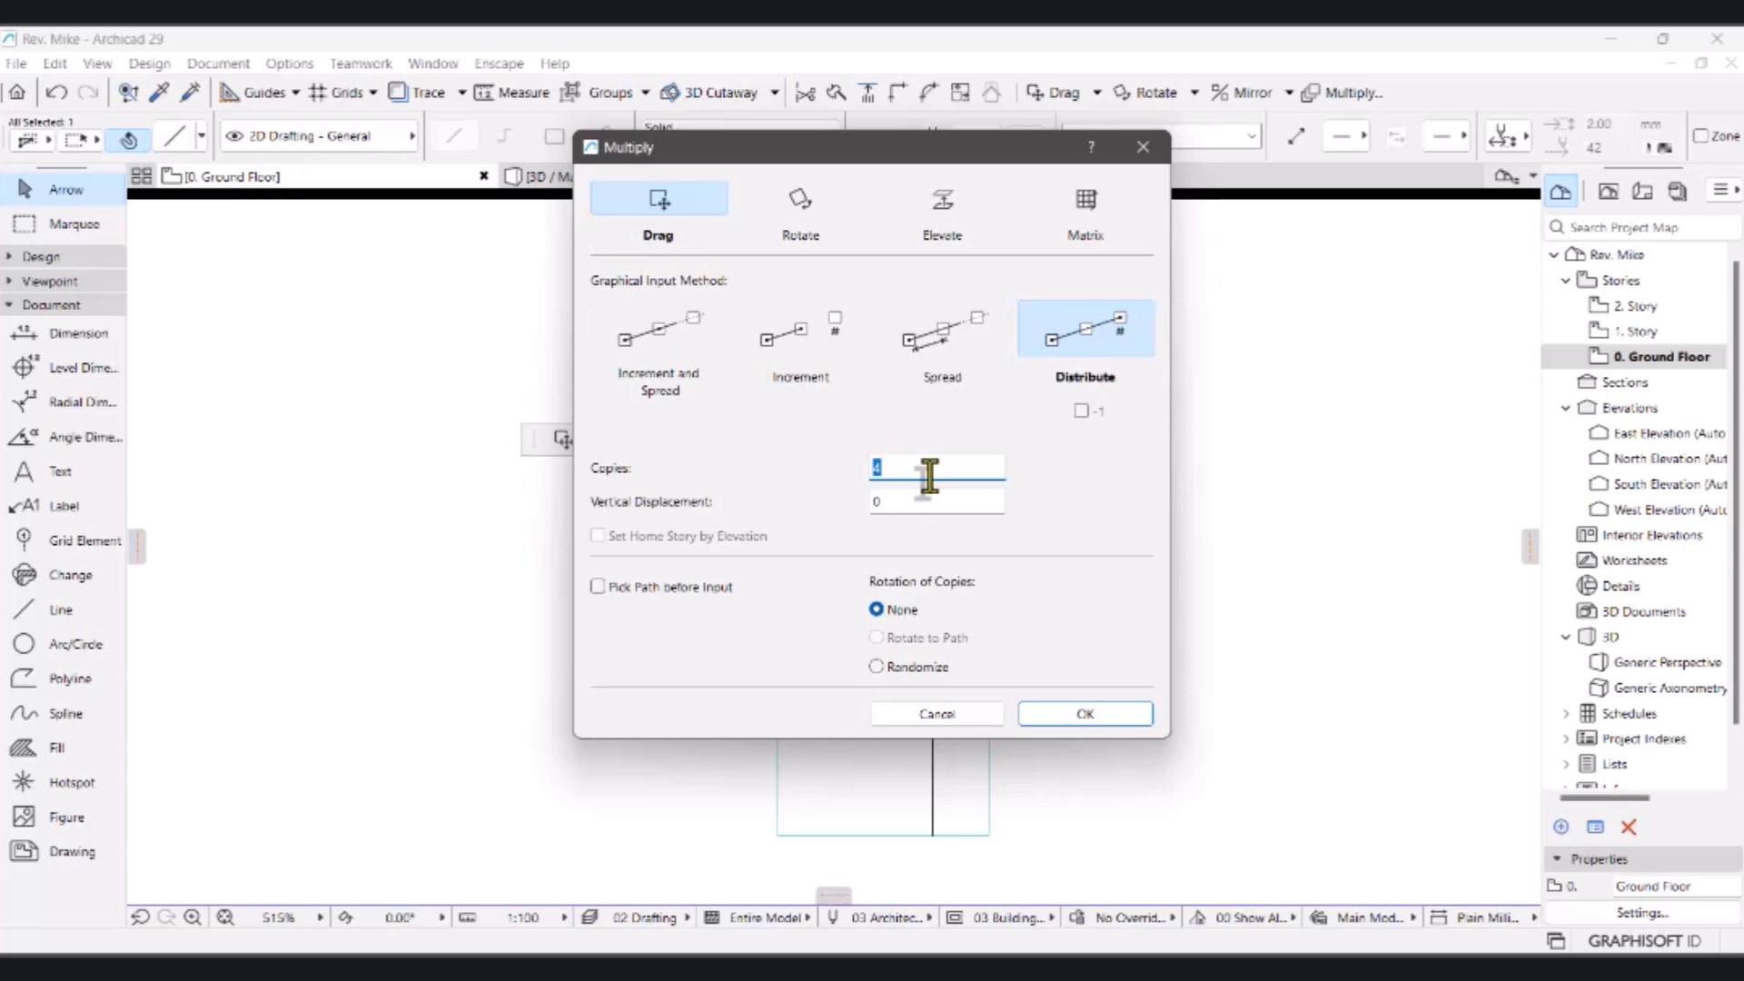
click(1044, 722)
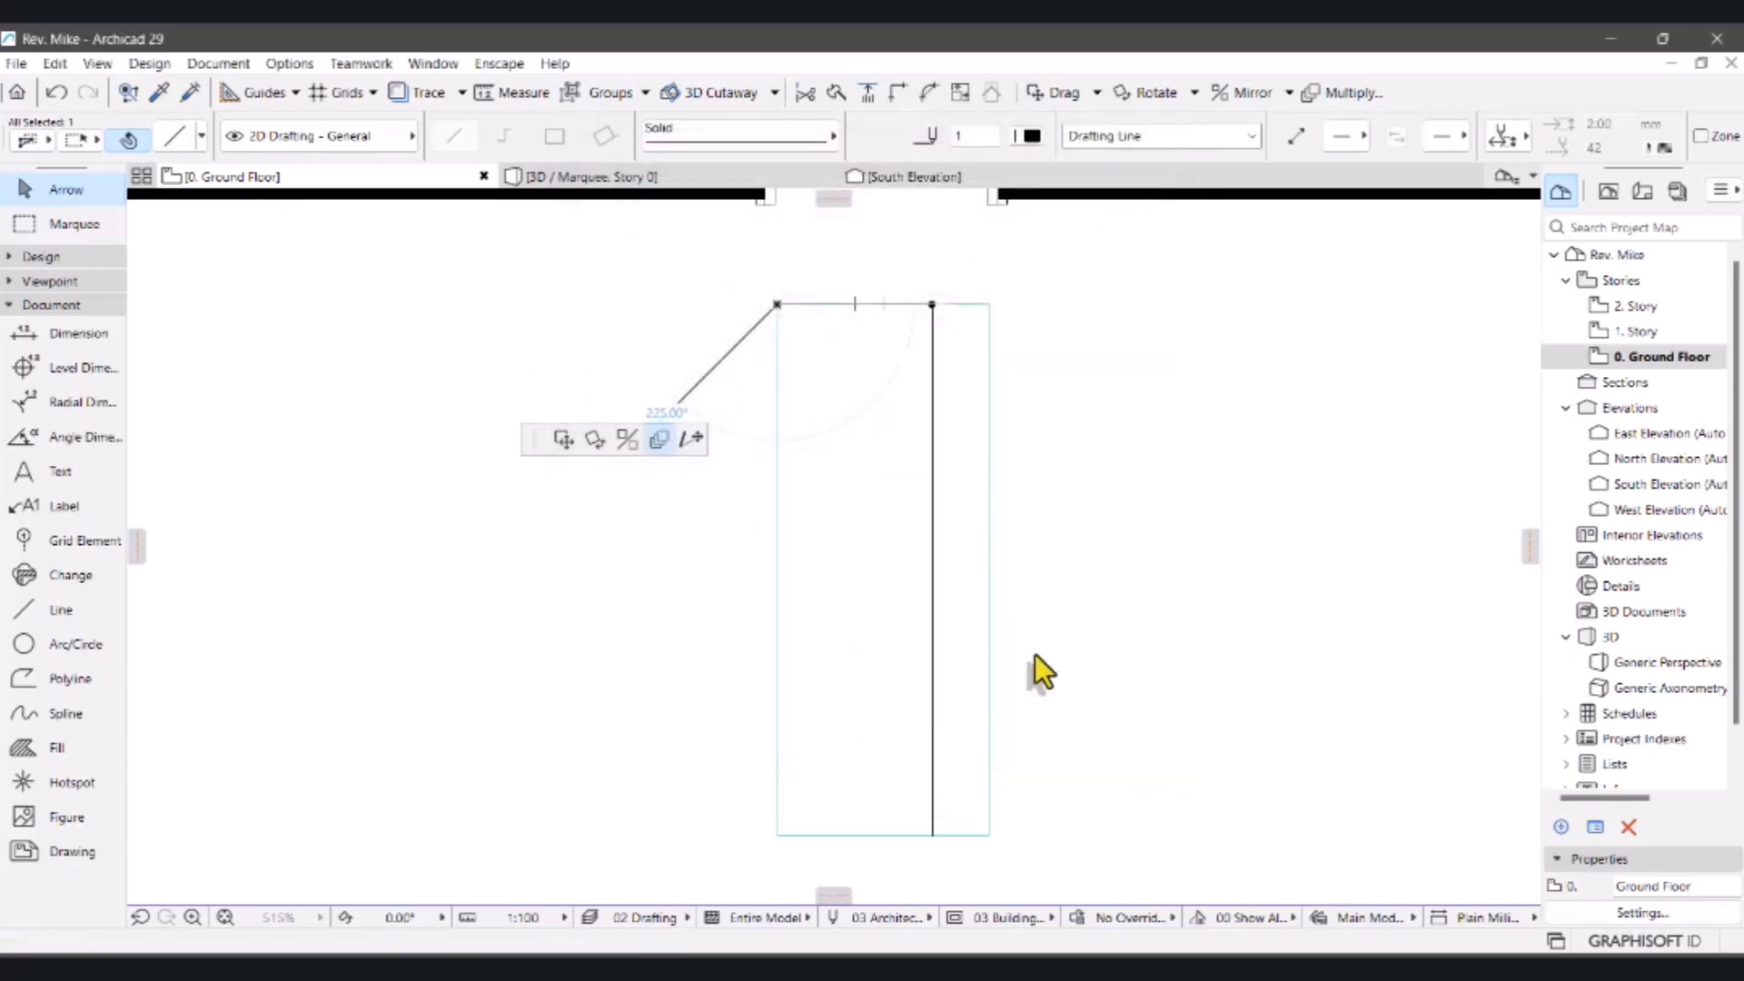
click(932, 305)
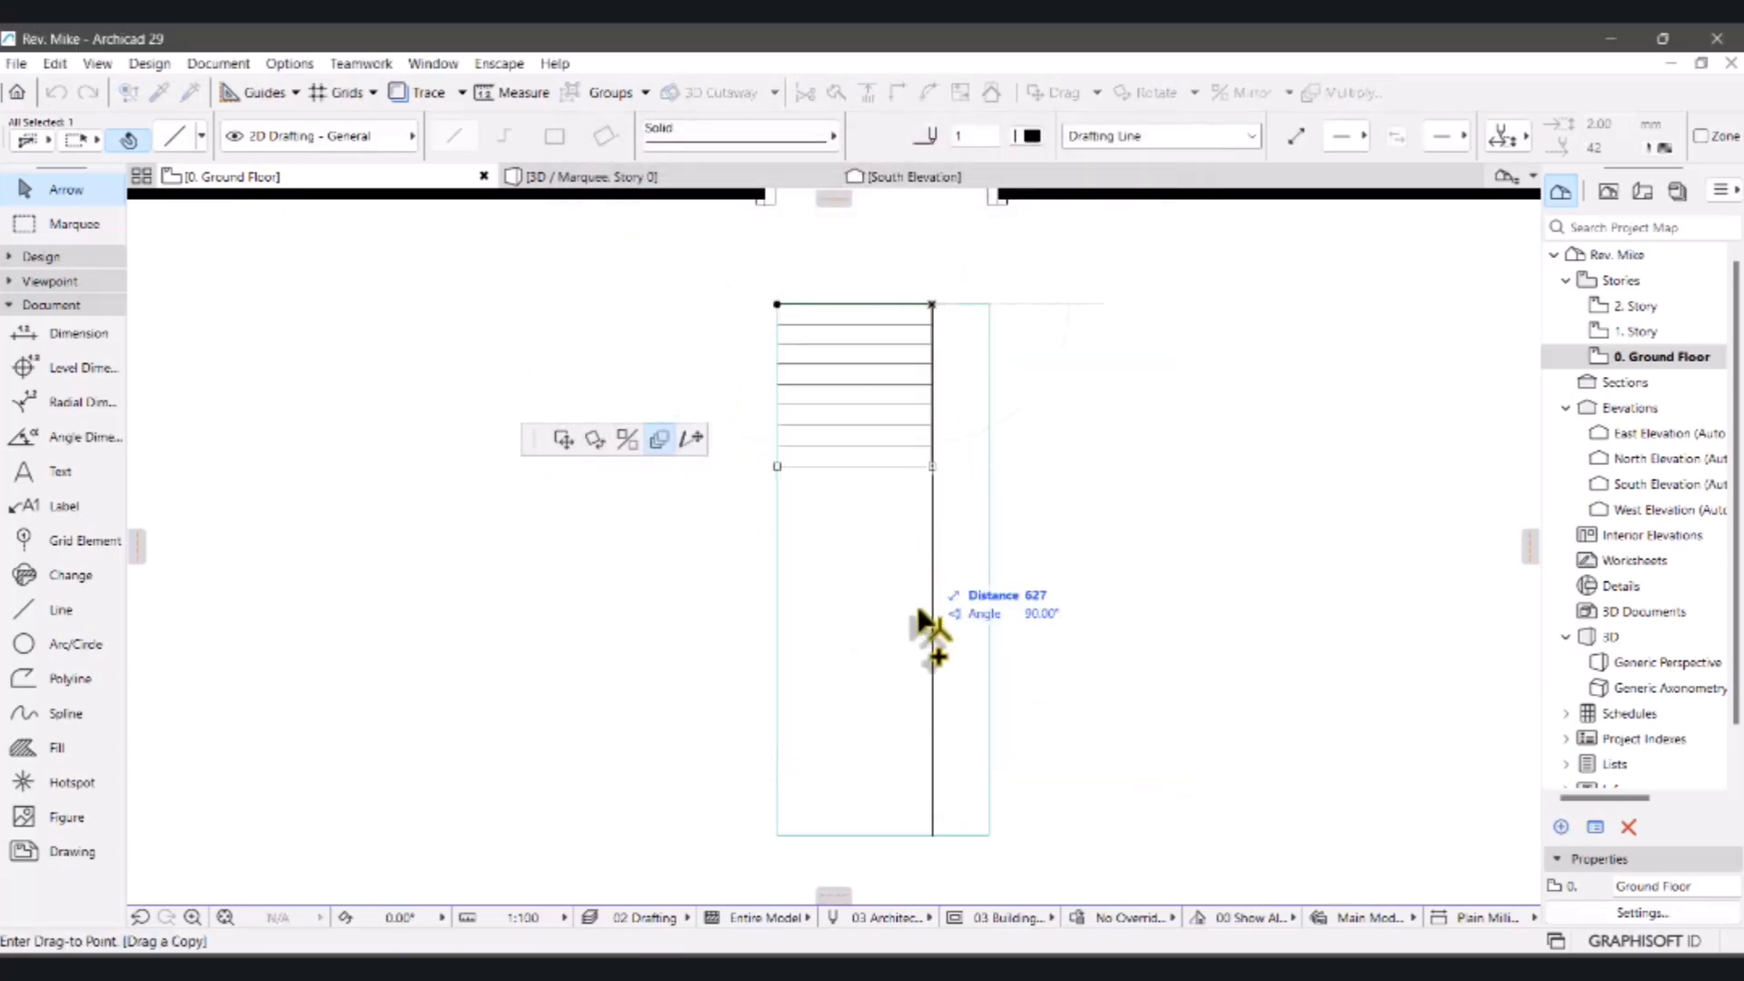
click(934, 834)
click(1094, 394)
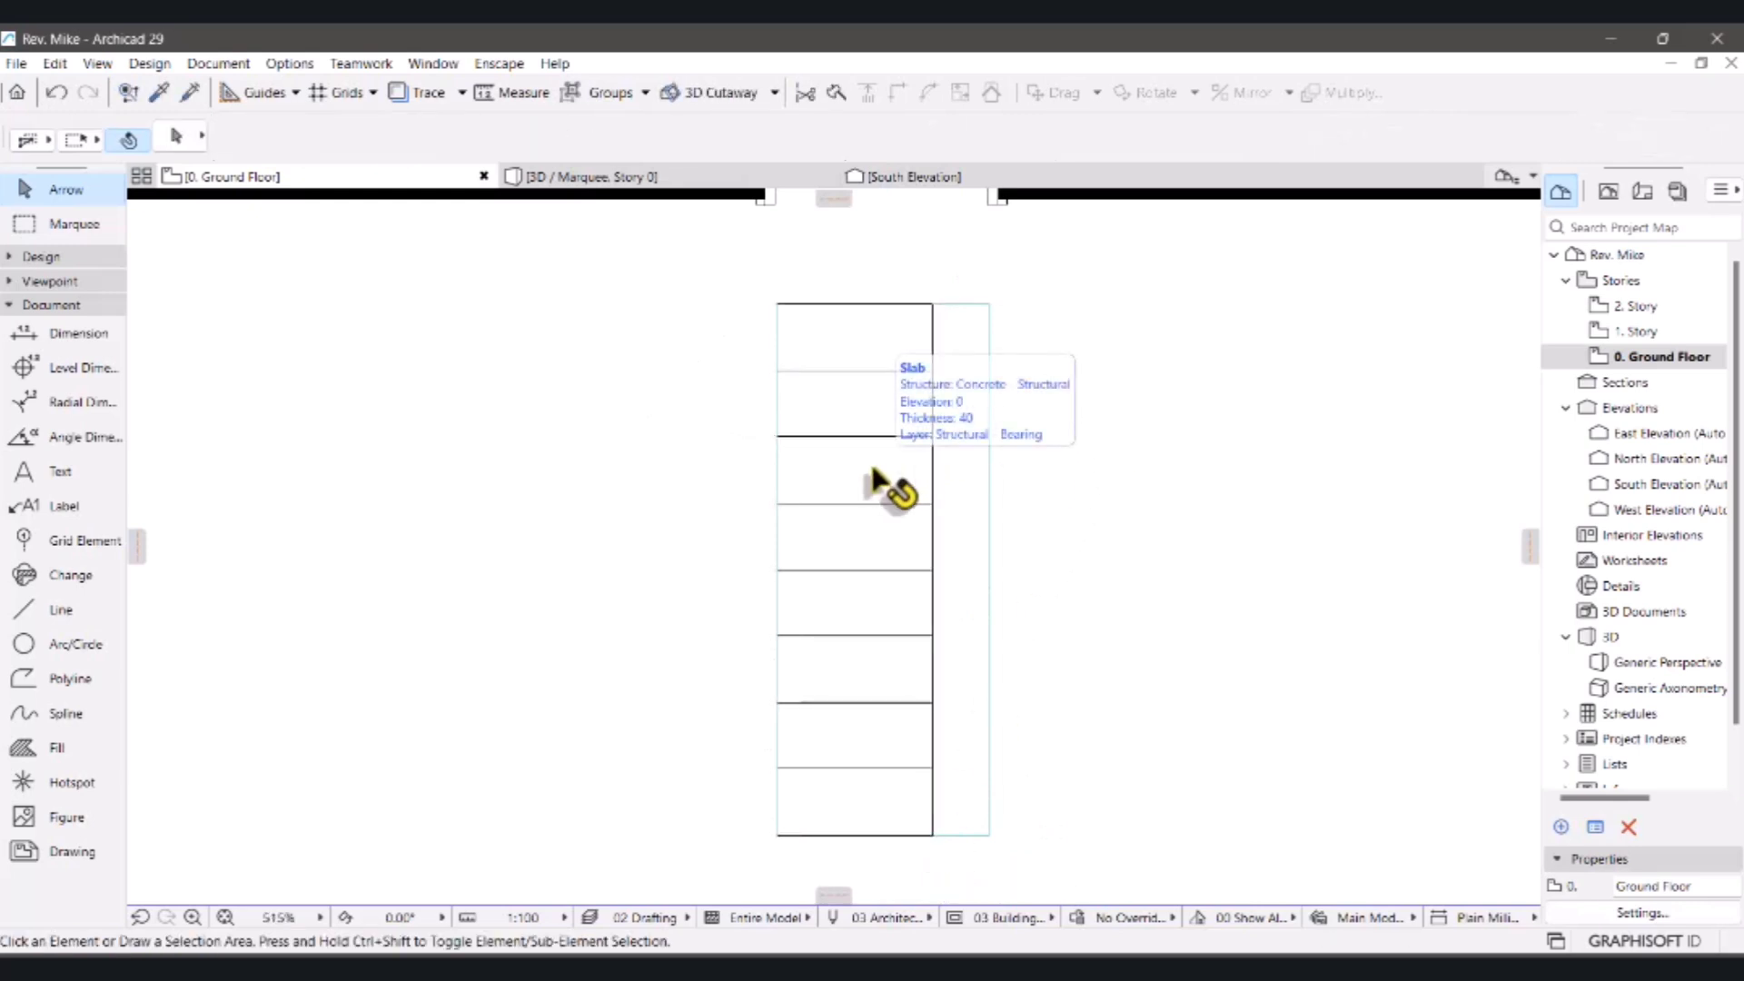
- Set the door slab's thickness to 30
scroll(962, 317, up, 3)
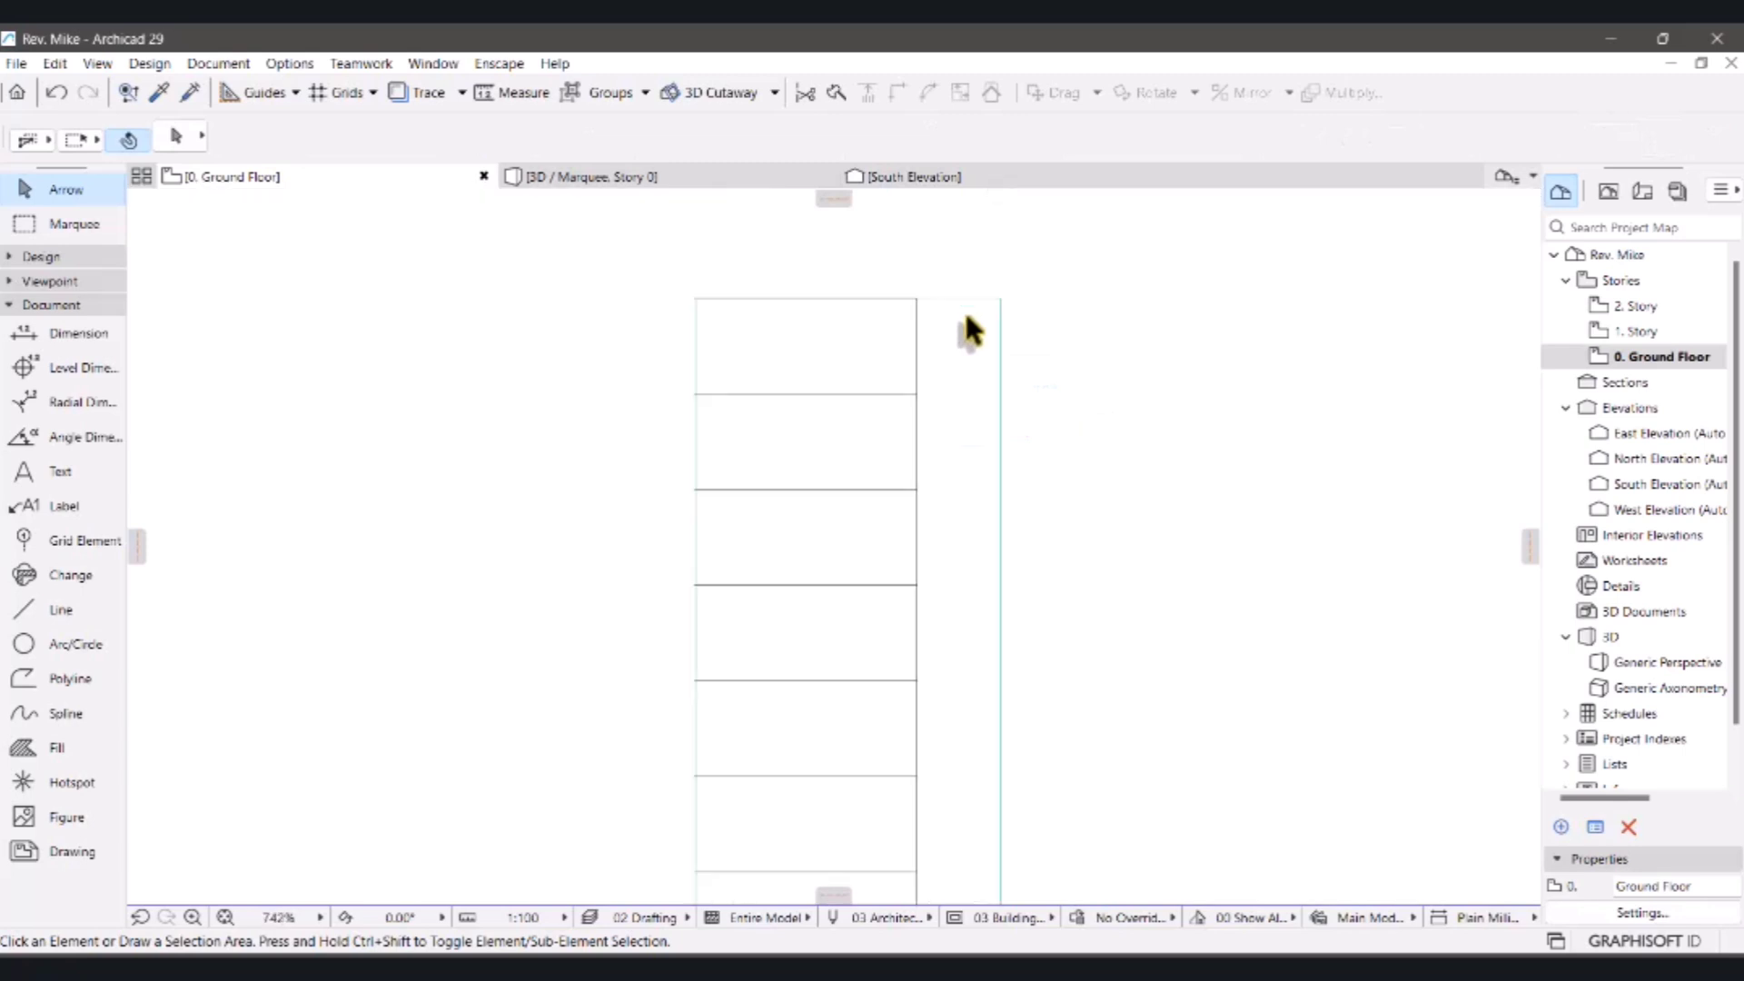
click(949, 359)
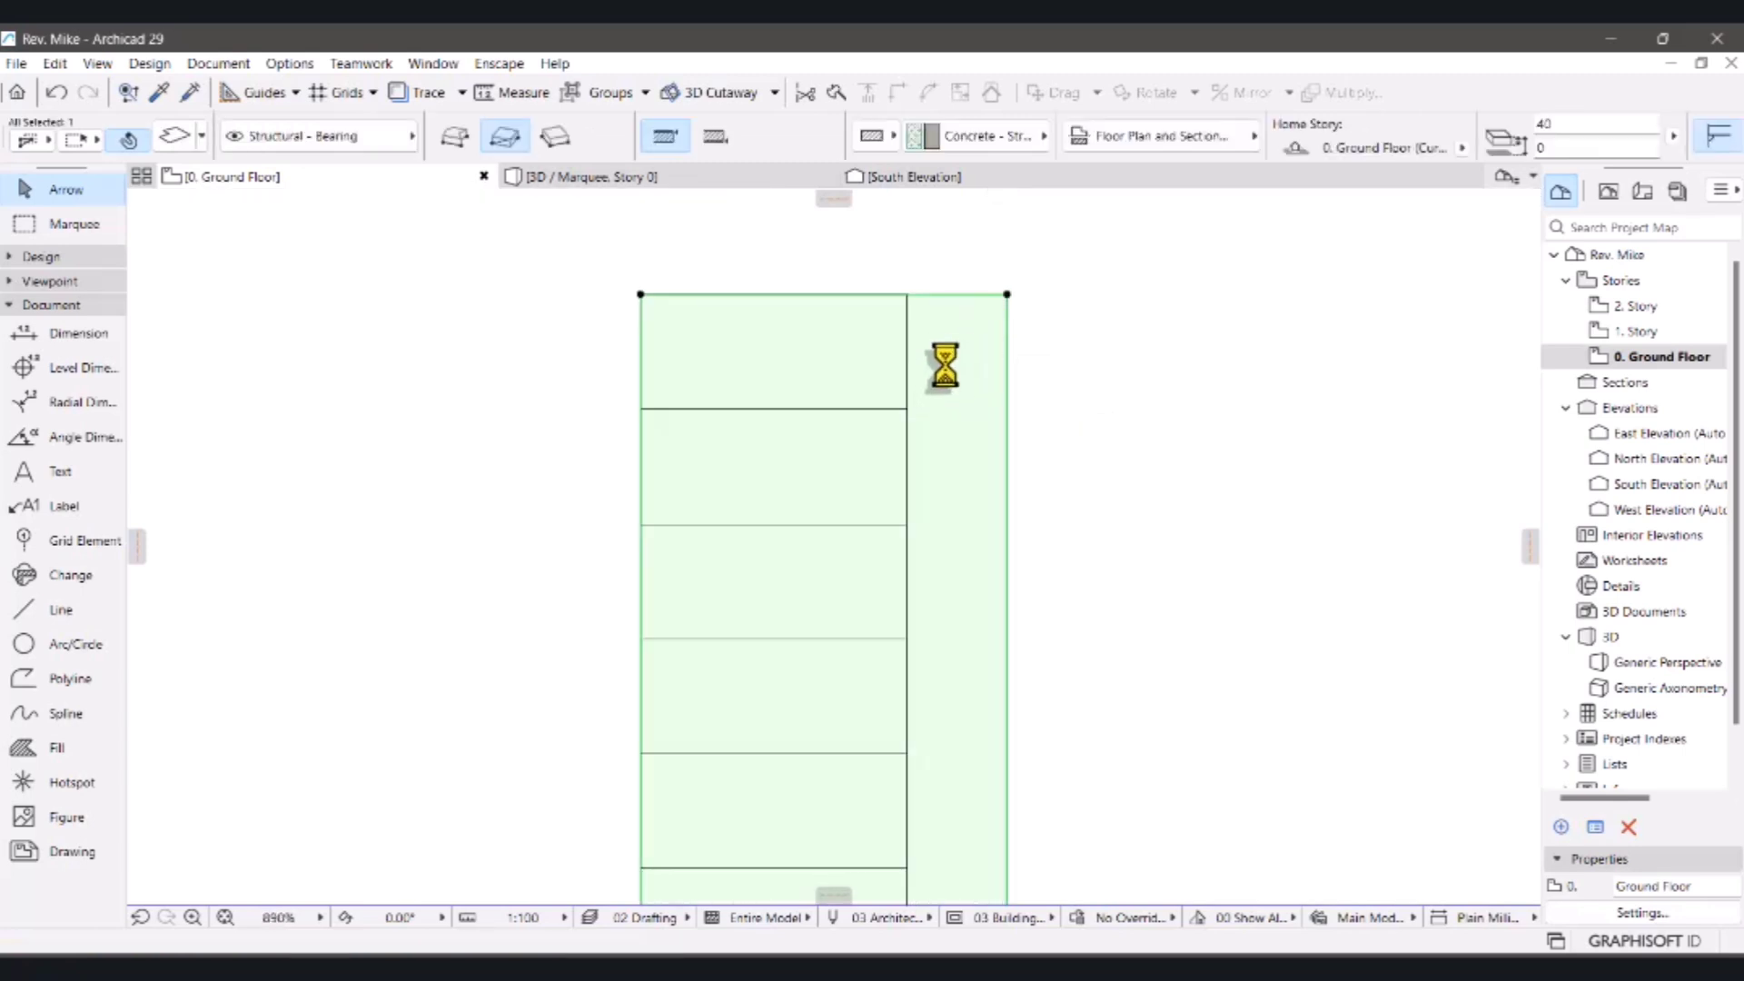
click(1572, 127)
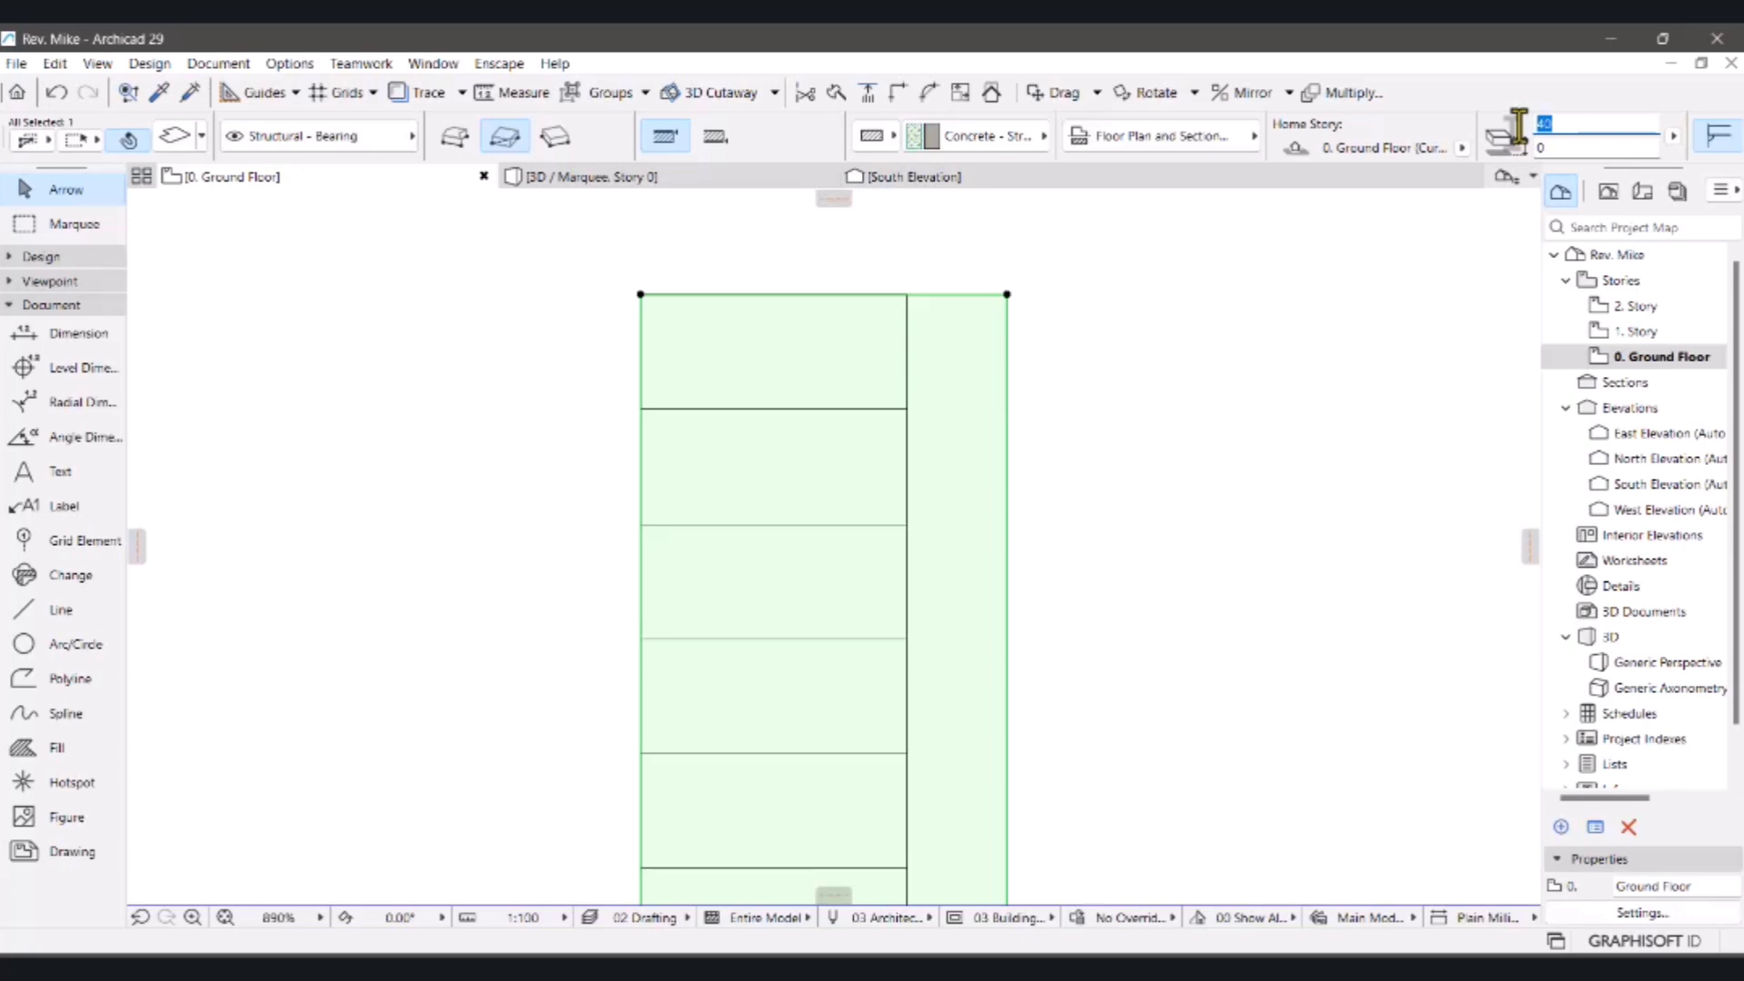
text(30)
click(1377, 297)
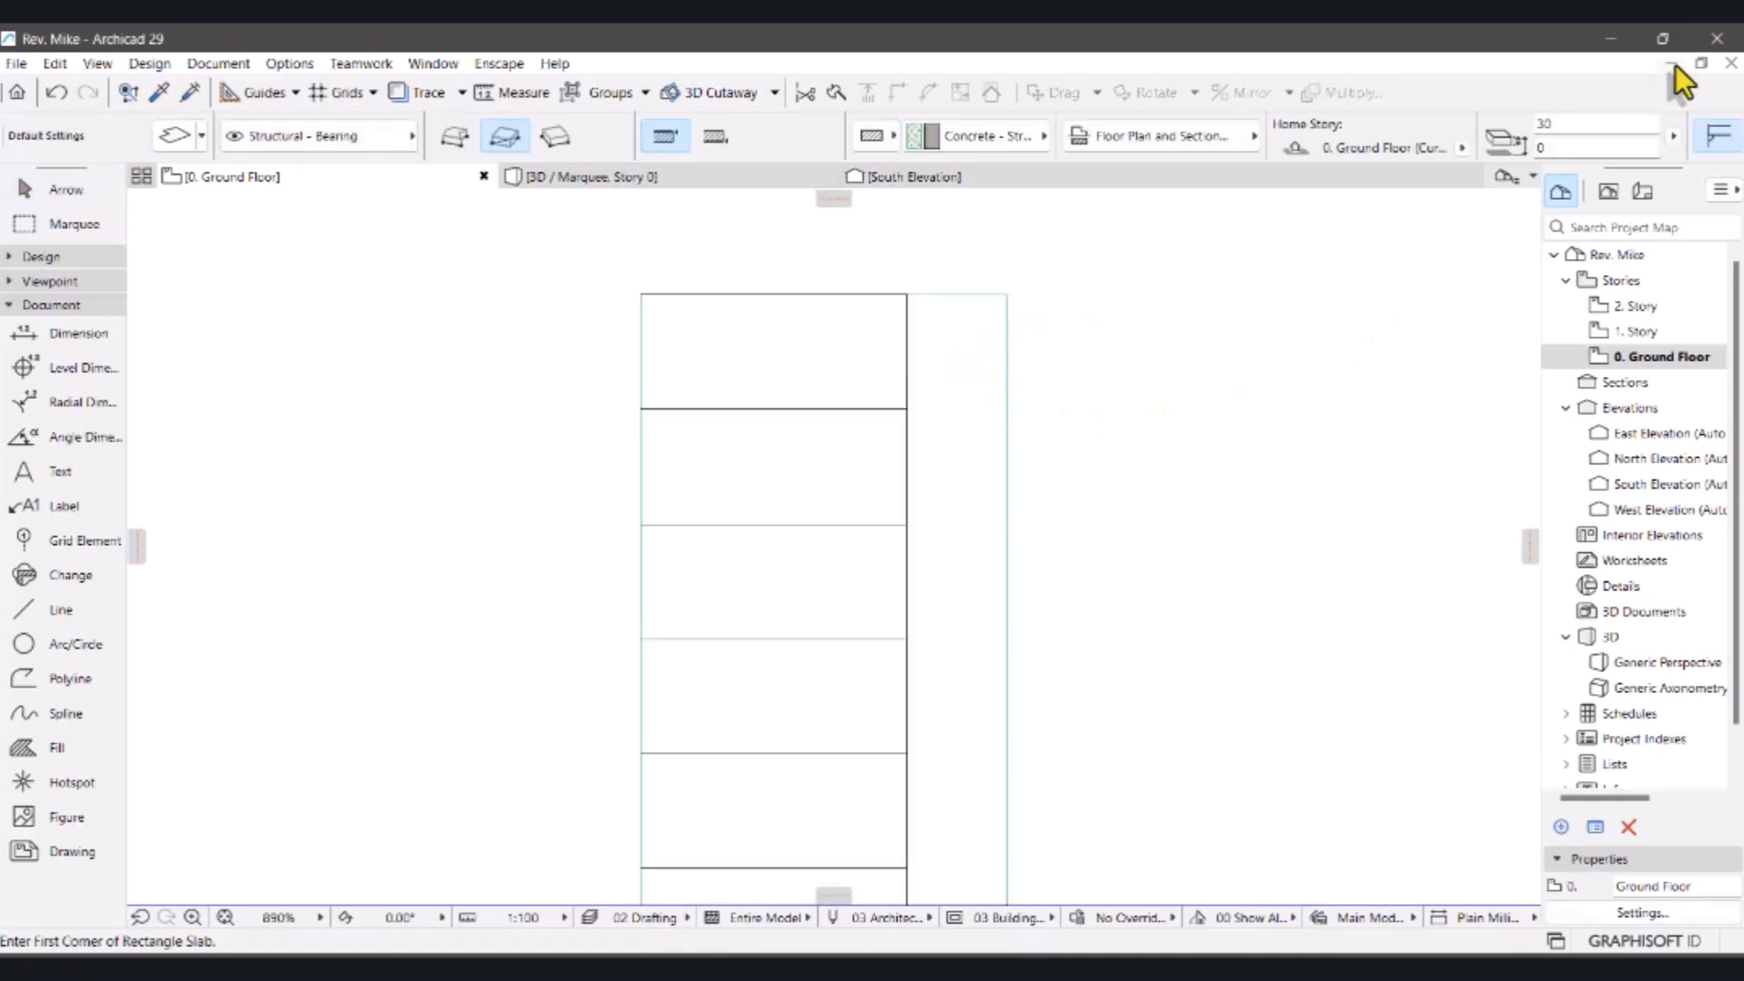
- Draw a rectangular slab about 223 by 2060 over the undivided vertical strip, with thickness 40 and elevation offset 5
click(1543, 121)
click(1561, 147)
click(907, 296)
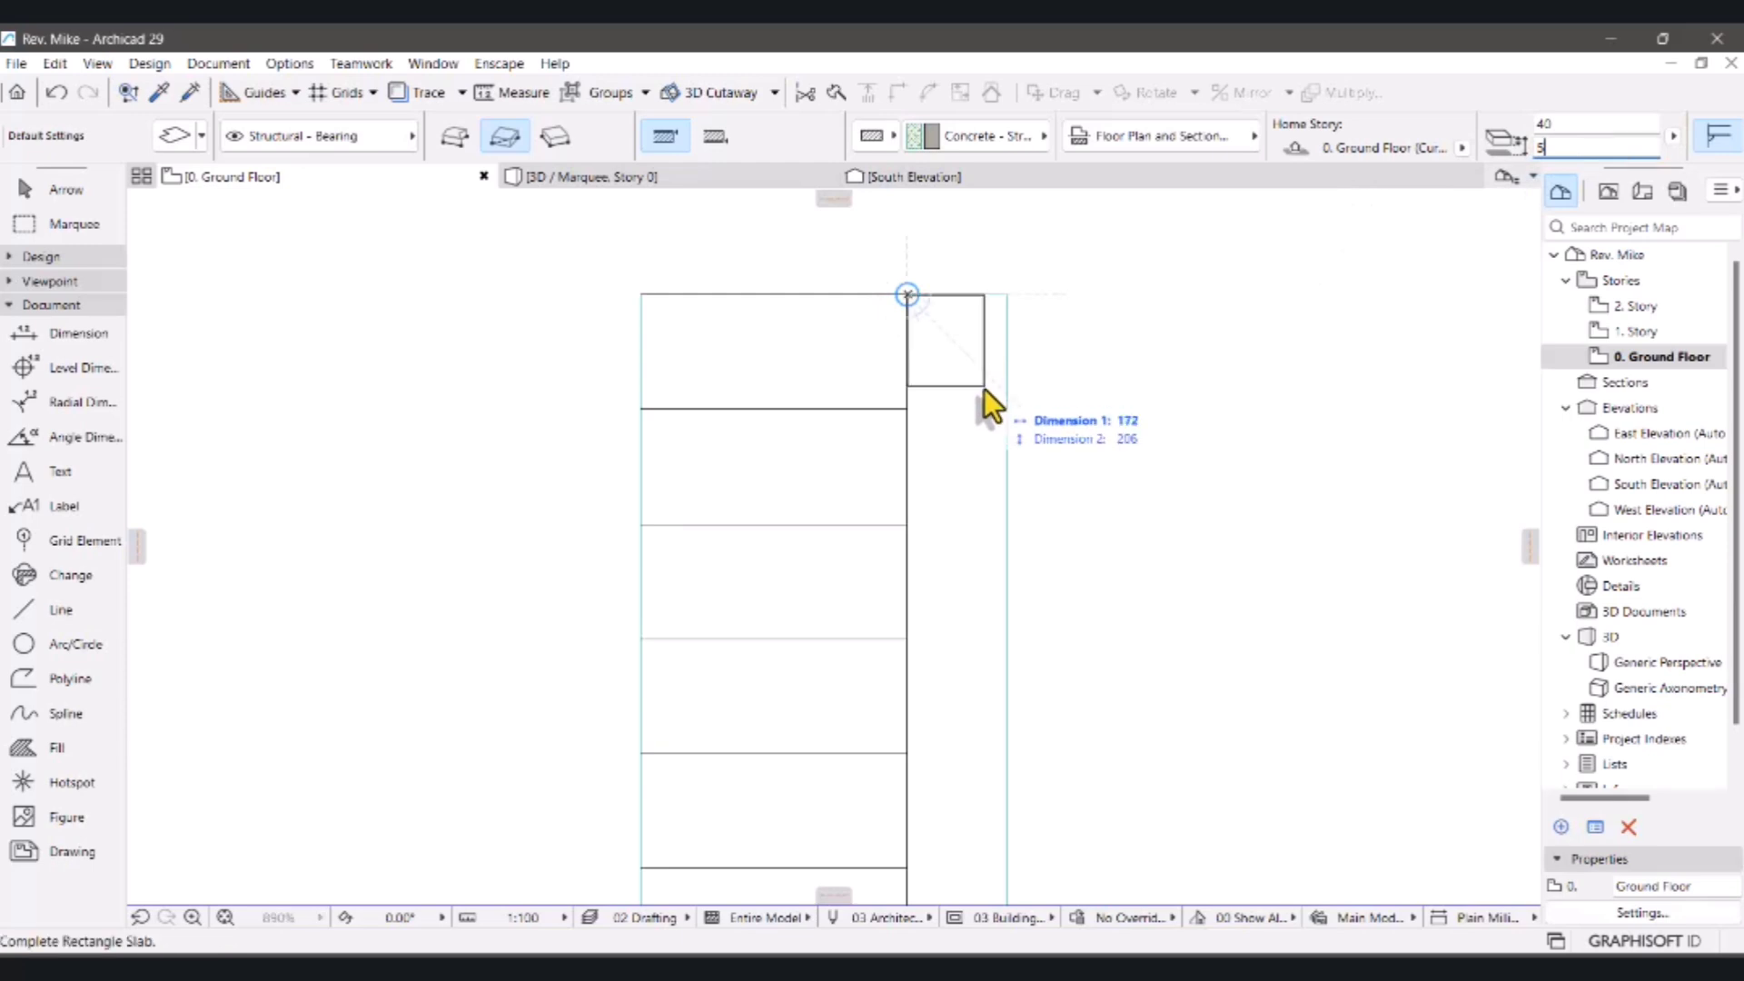
scroll(1013, 329, down, 3)
scroll(1022, 608, up, 5)
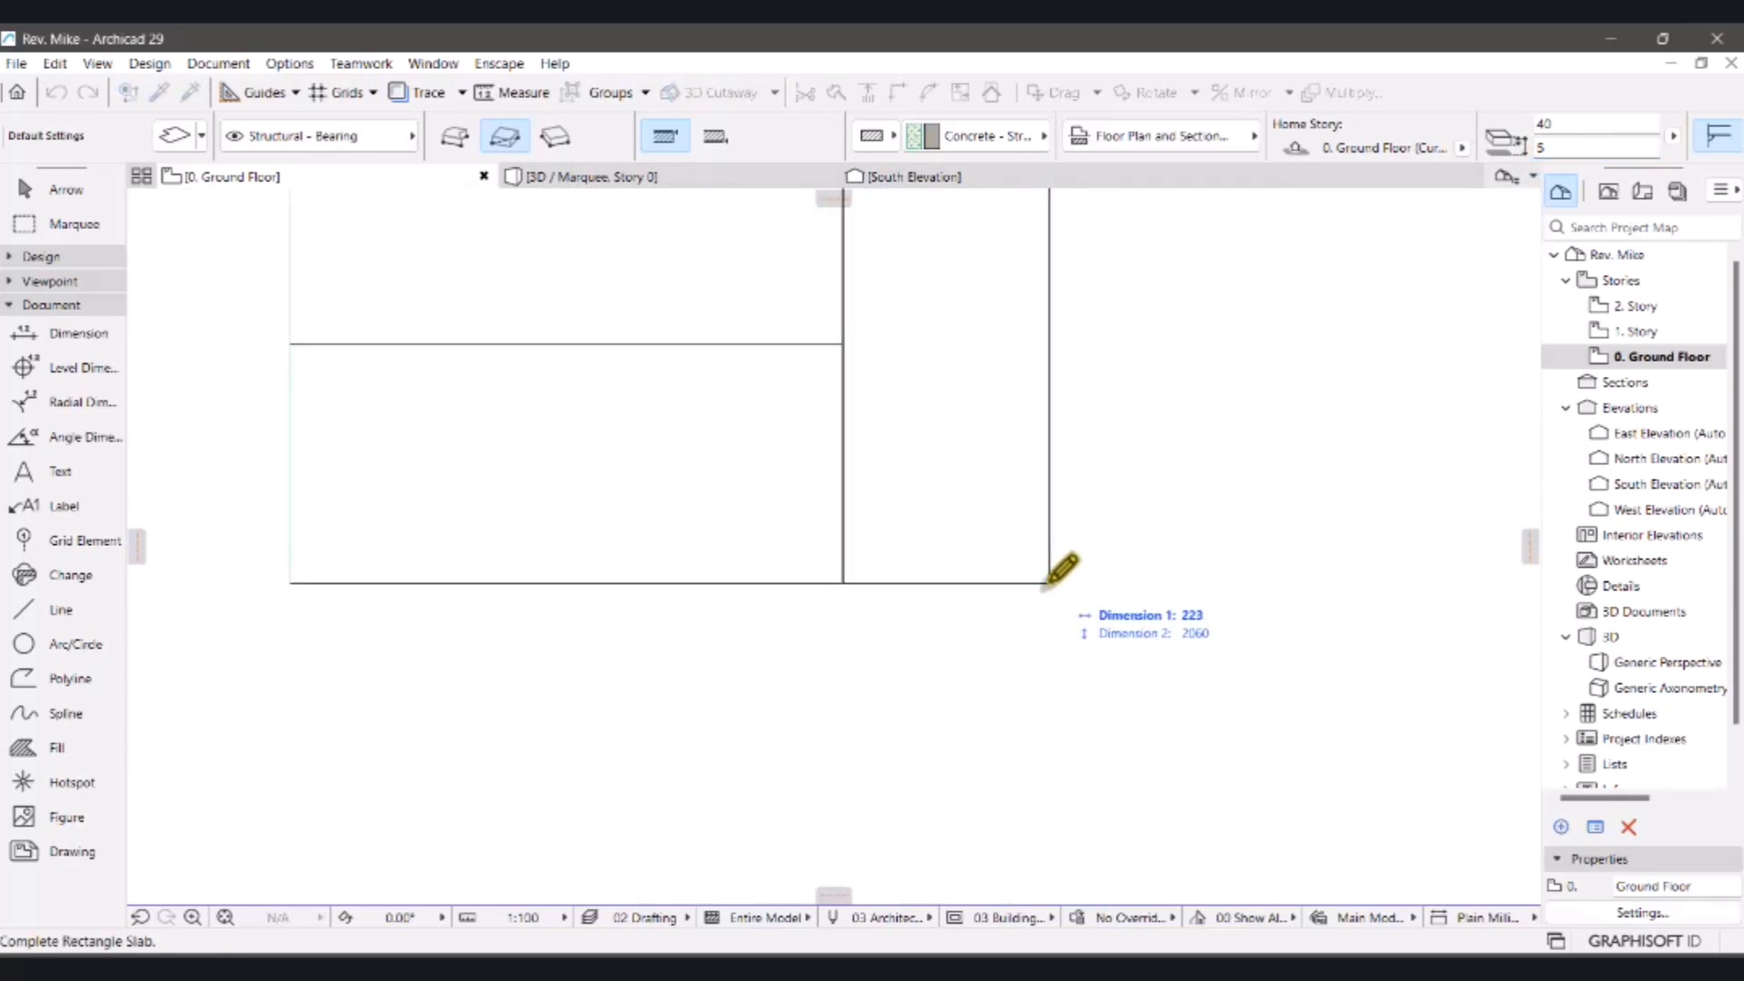
click(1045, 586)
key(Escape)
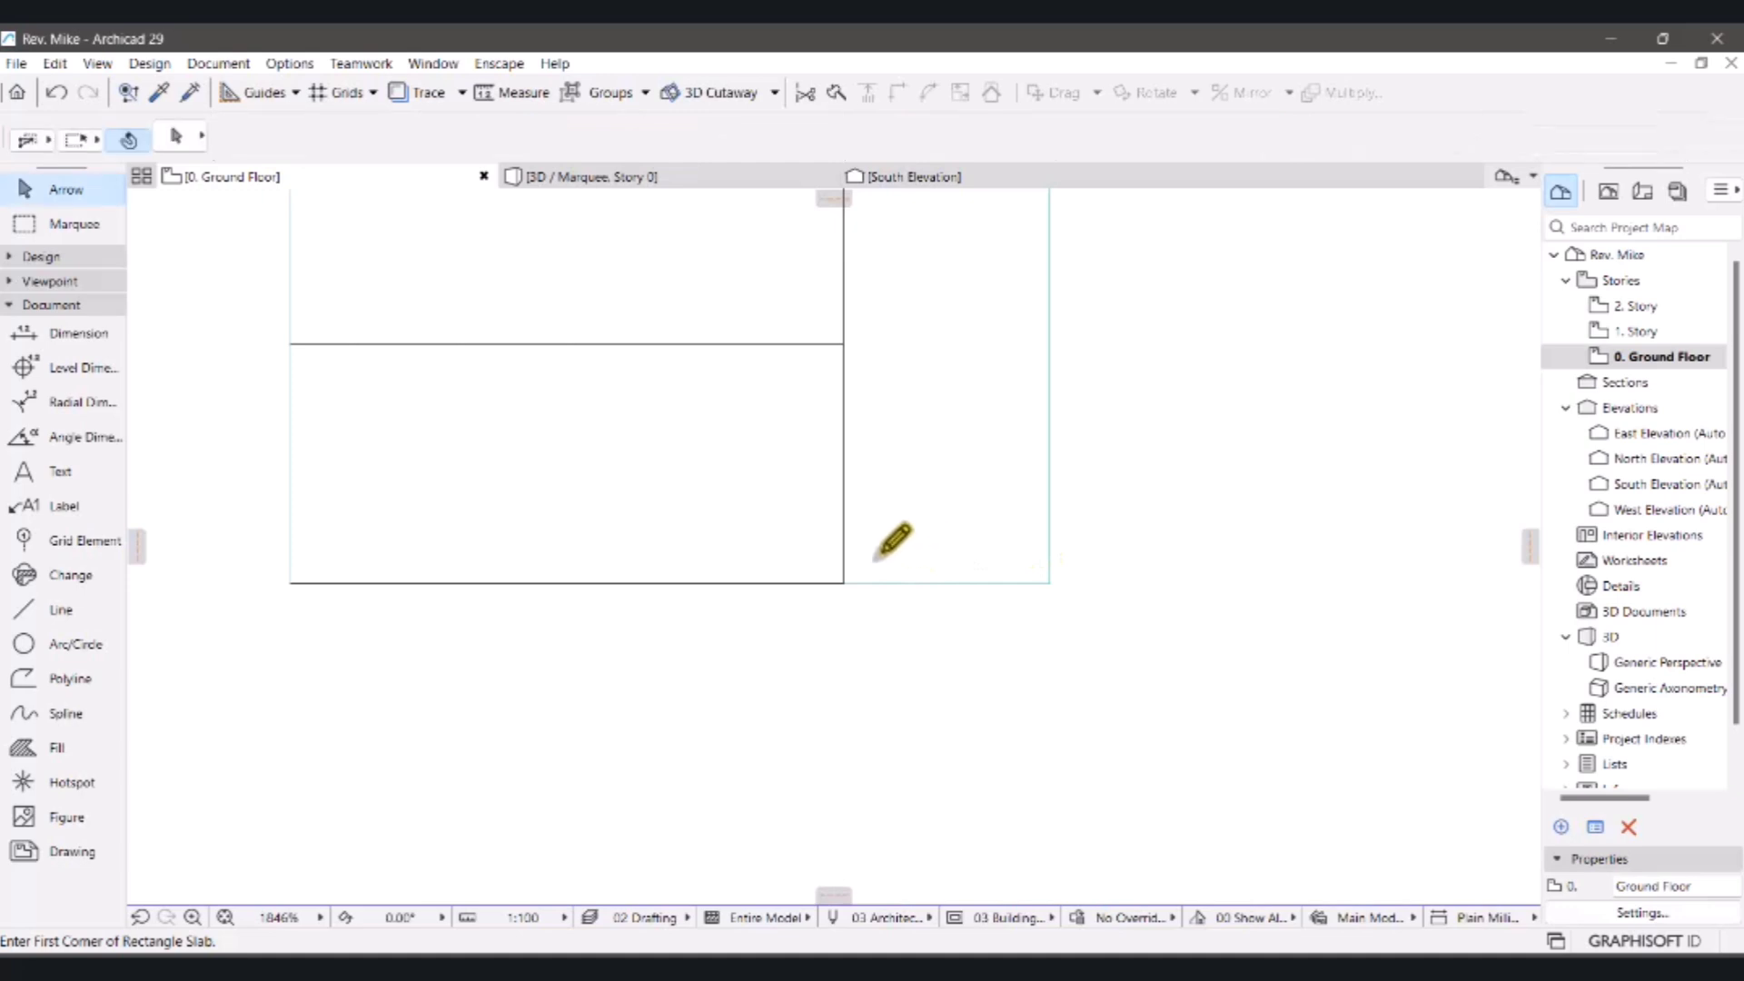
- Try to reposition the narrow strip slab's lower corner node at the bottom end of the dividing line
click(843, 583)
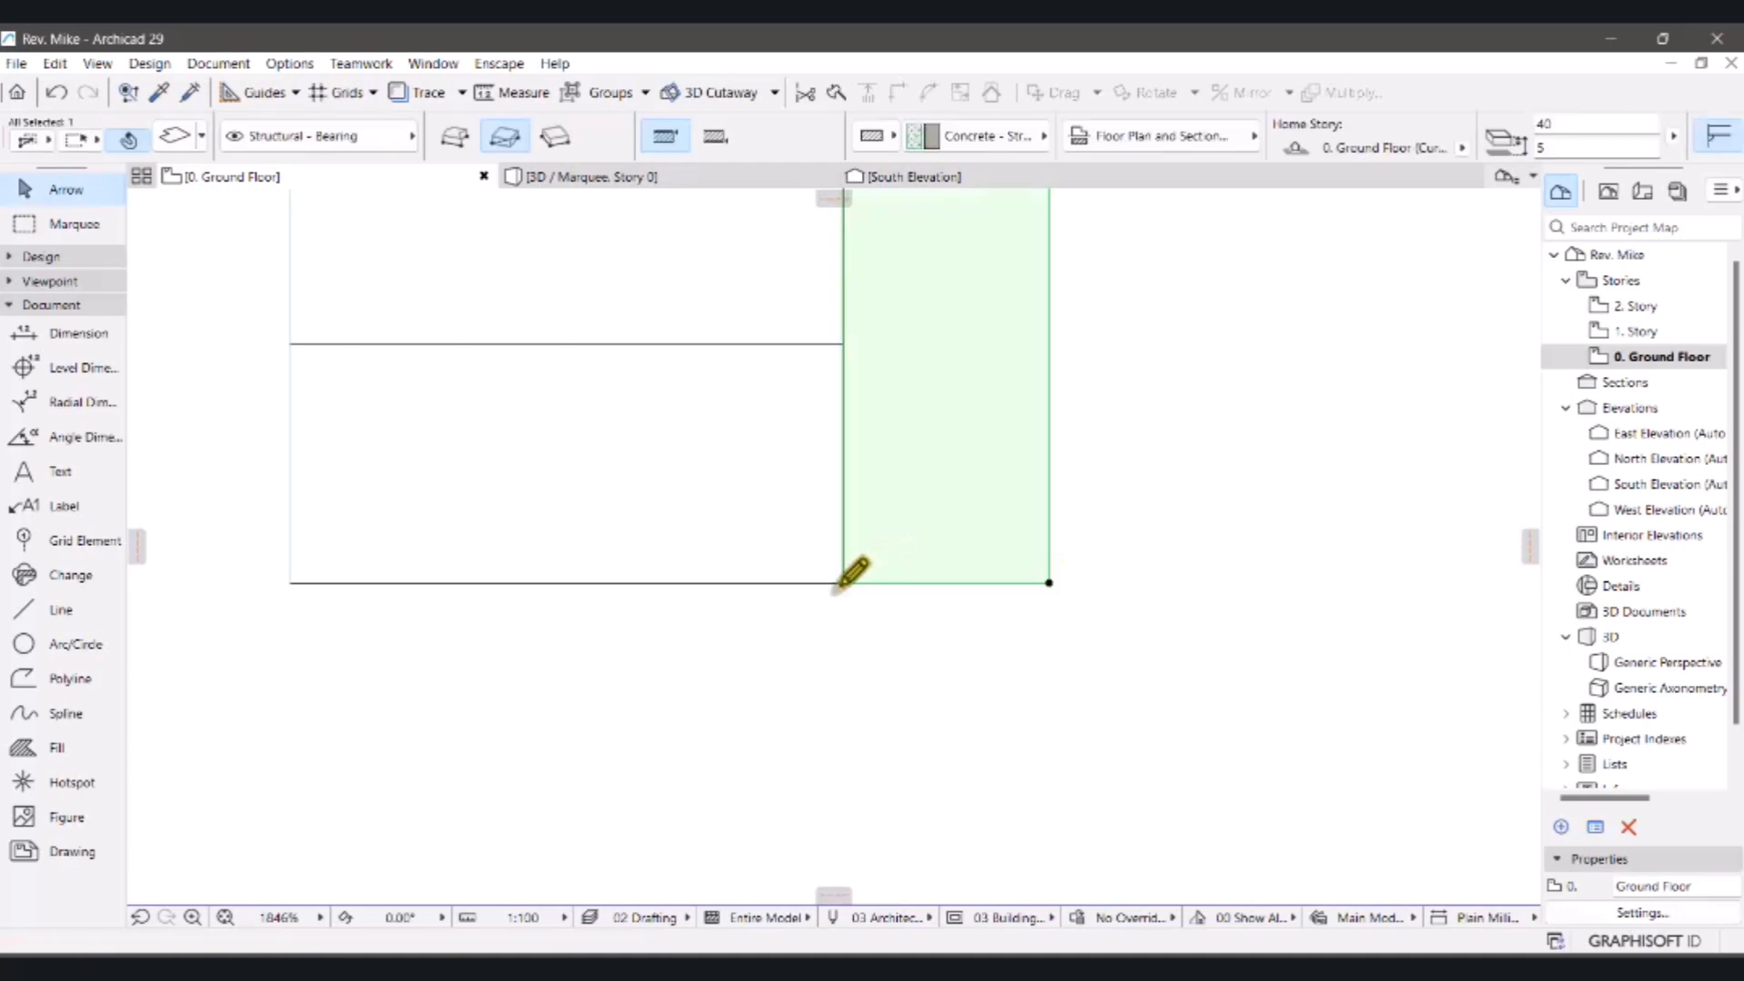
click(843, 583)
click(843, 583)
click(843, 583)
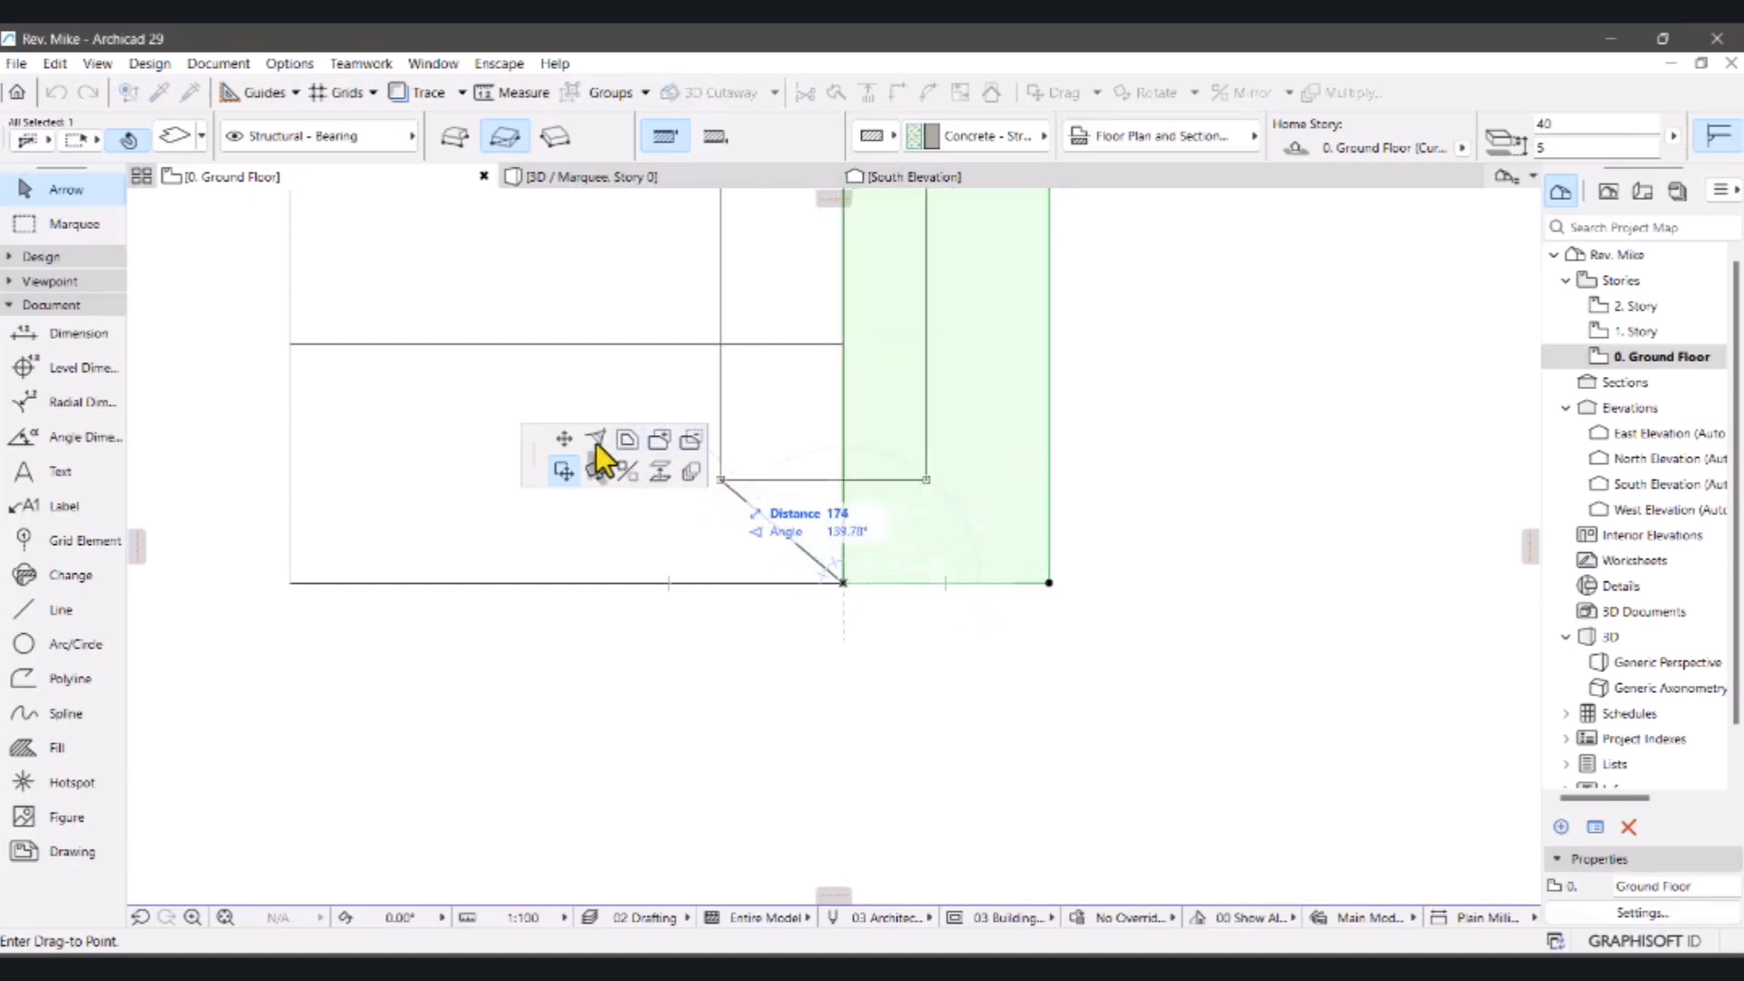
click(565, 468)
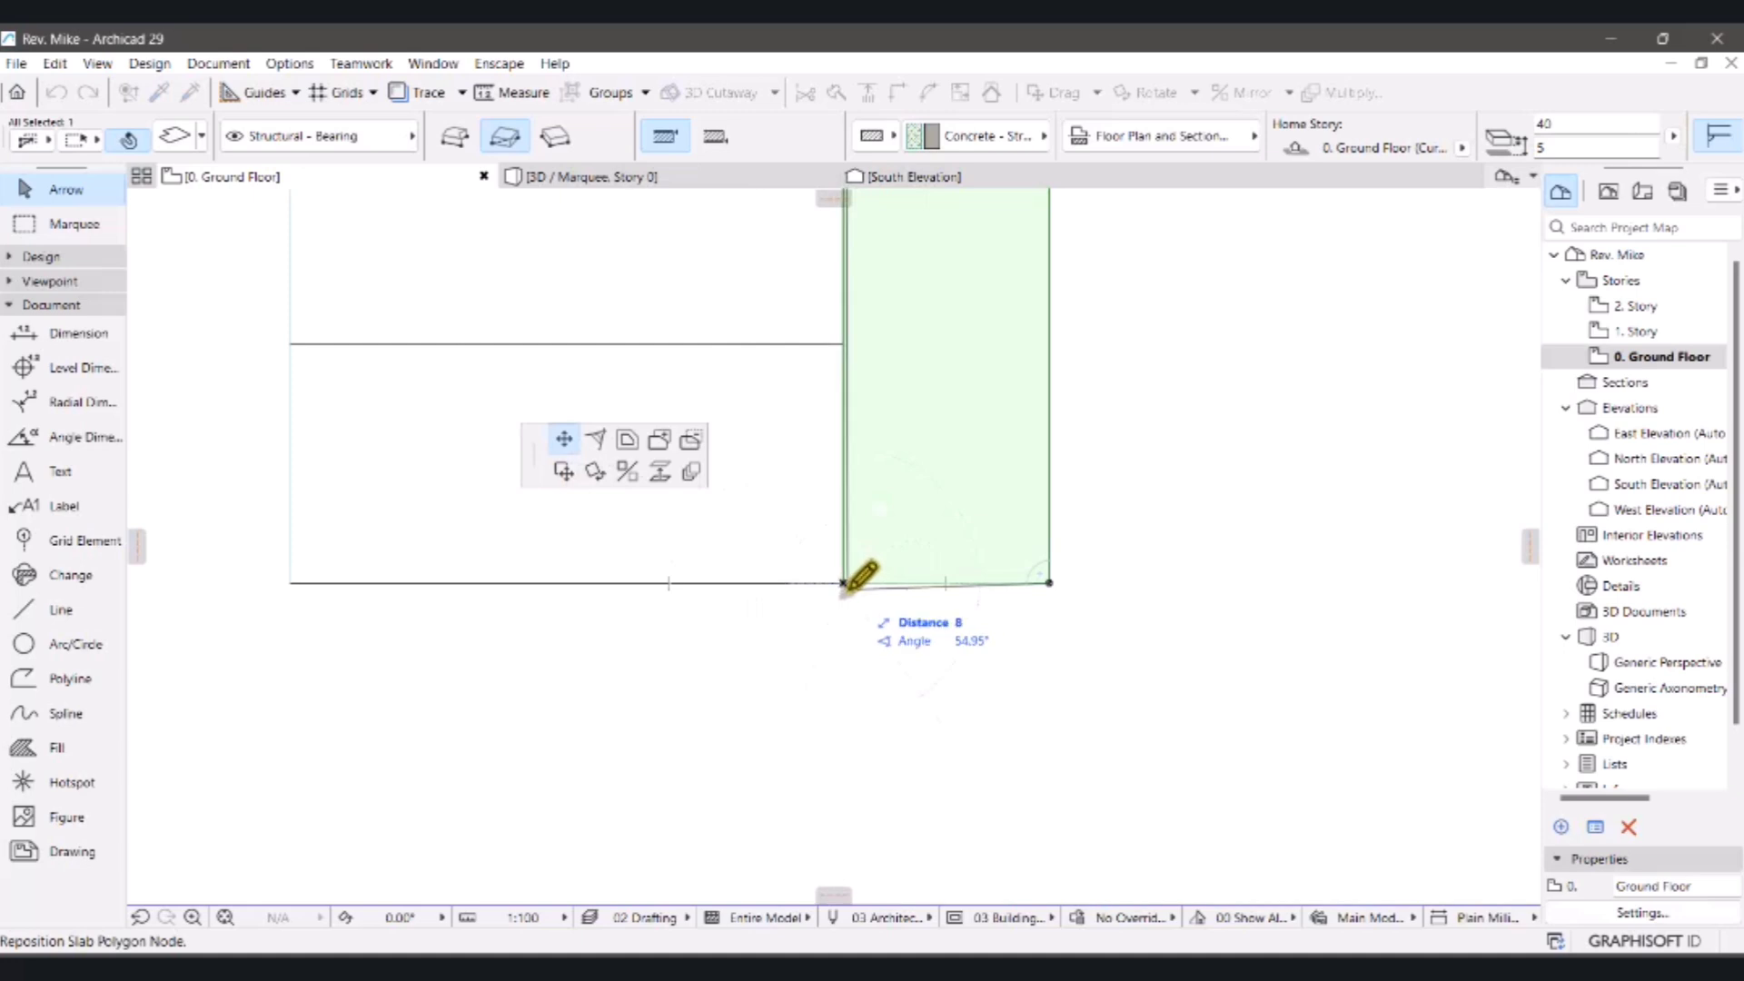
scroll(843, 583, up, 2)
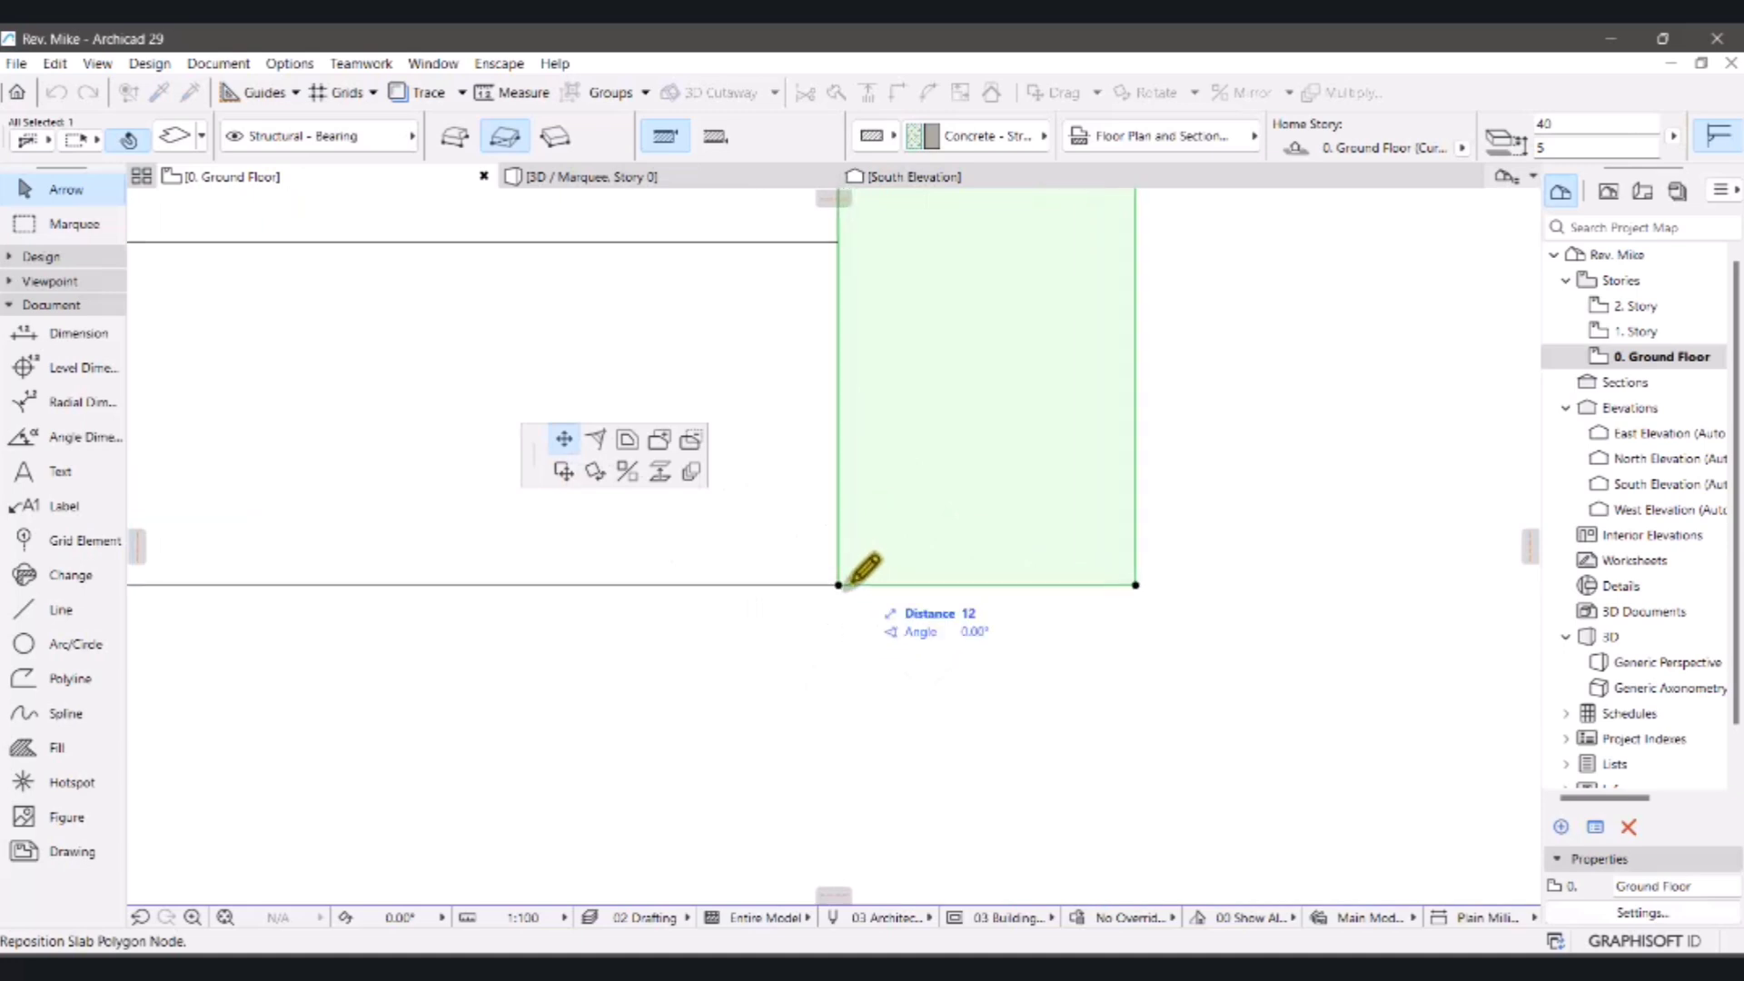
click(836, 586)
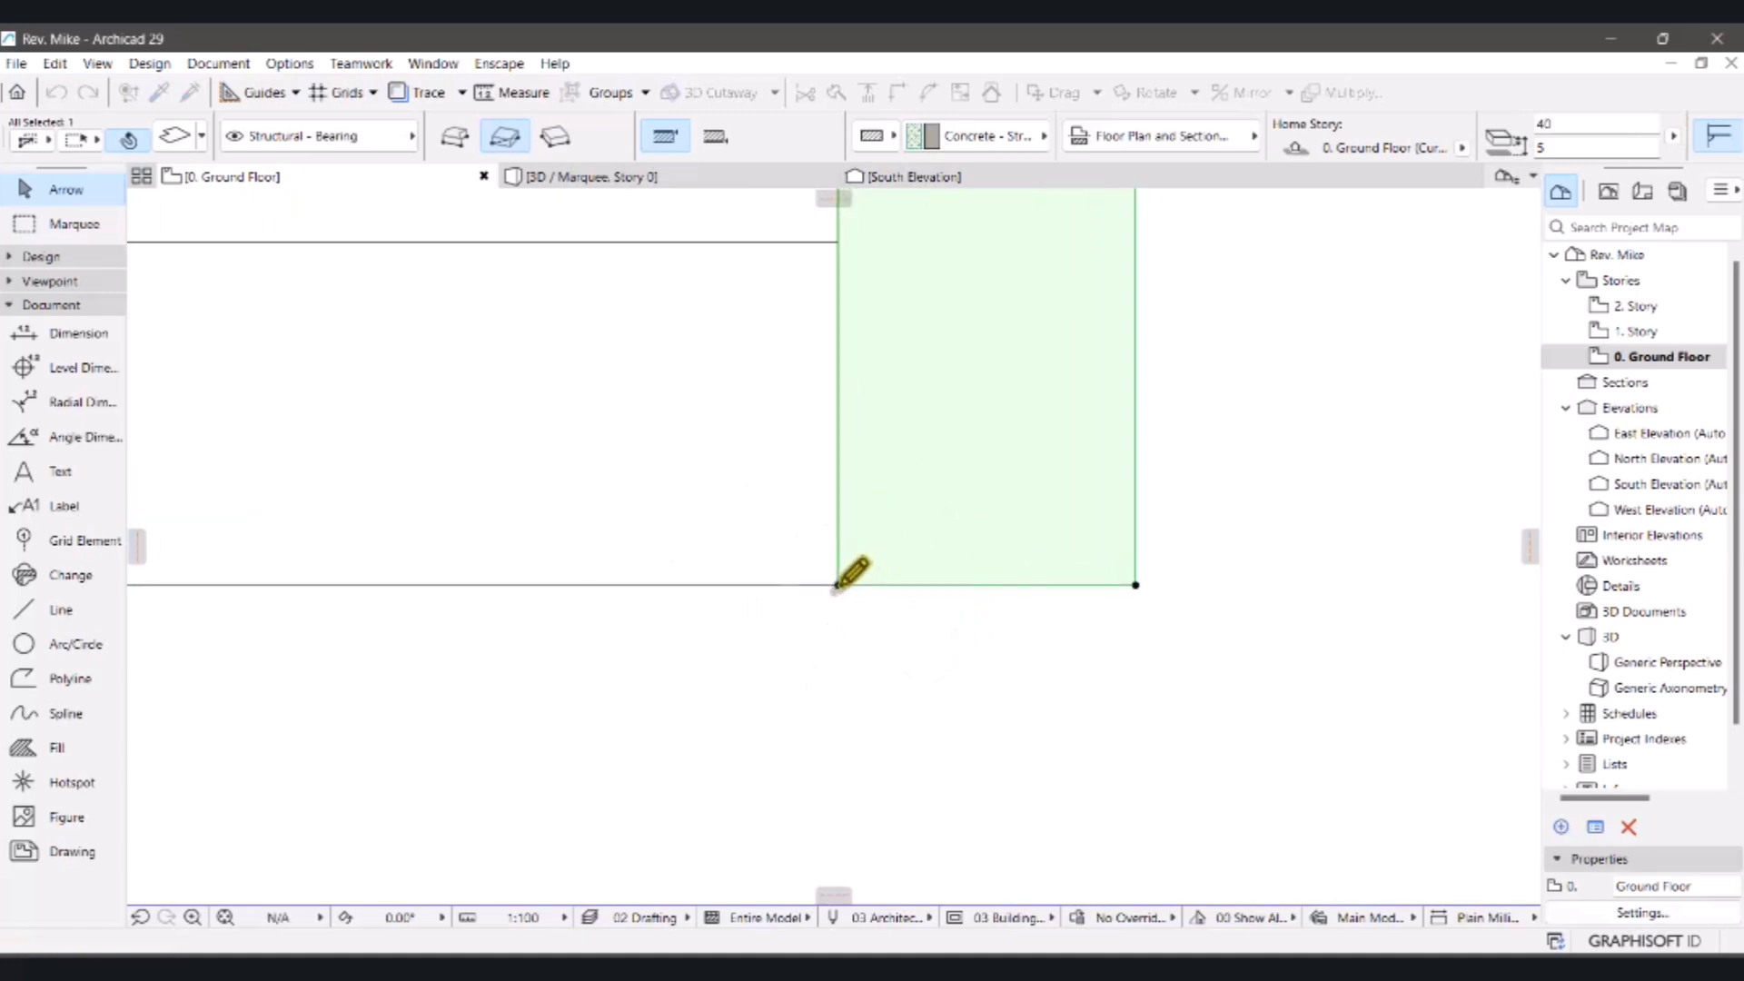
click(919, 647)
- Create a slab with the Magic Wand from the boundary of the topmost panel beside the strip slab
scroll(1044, 725, down, 7)
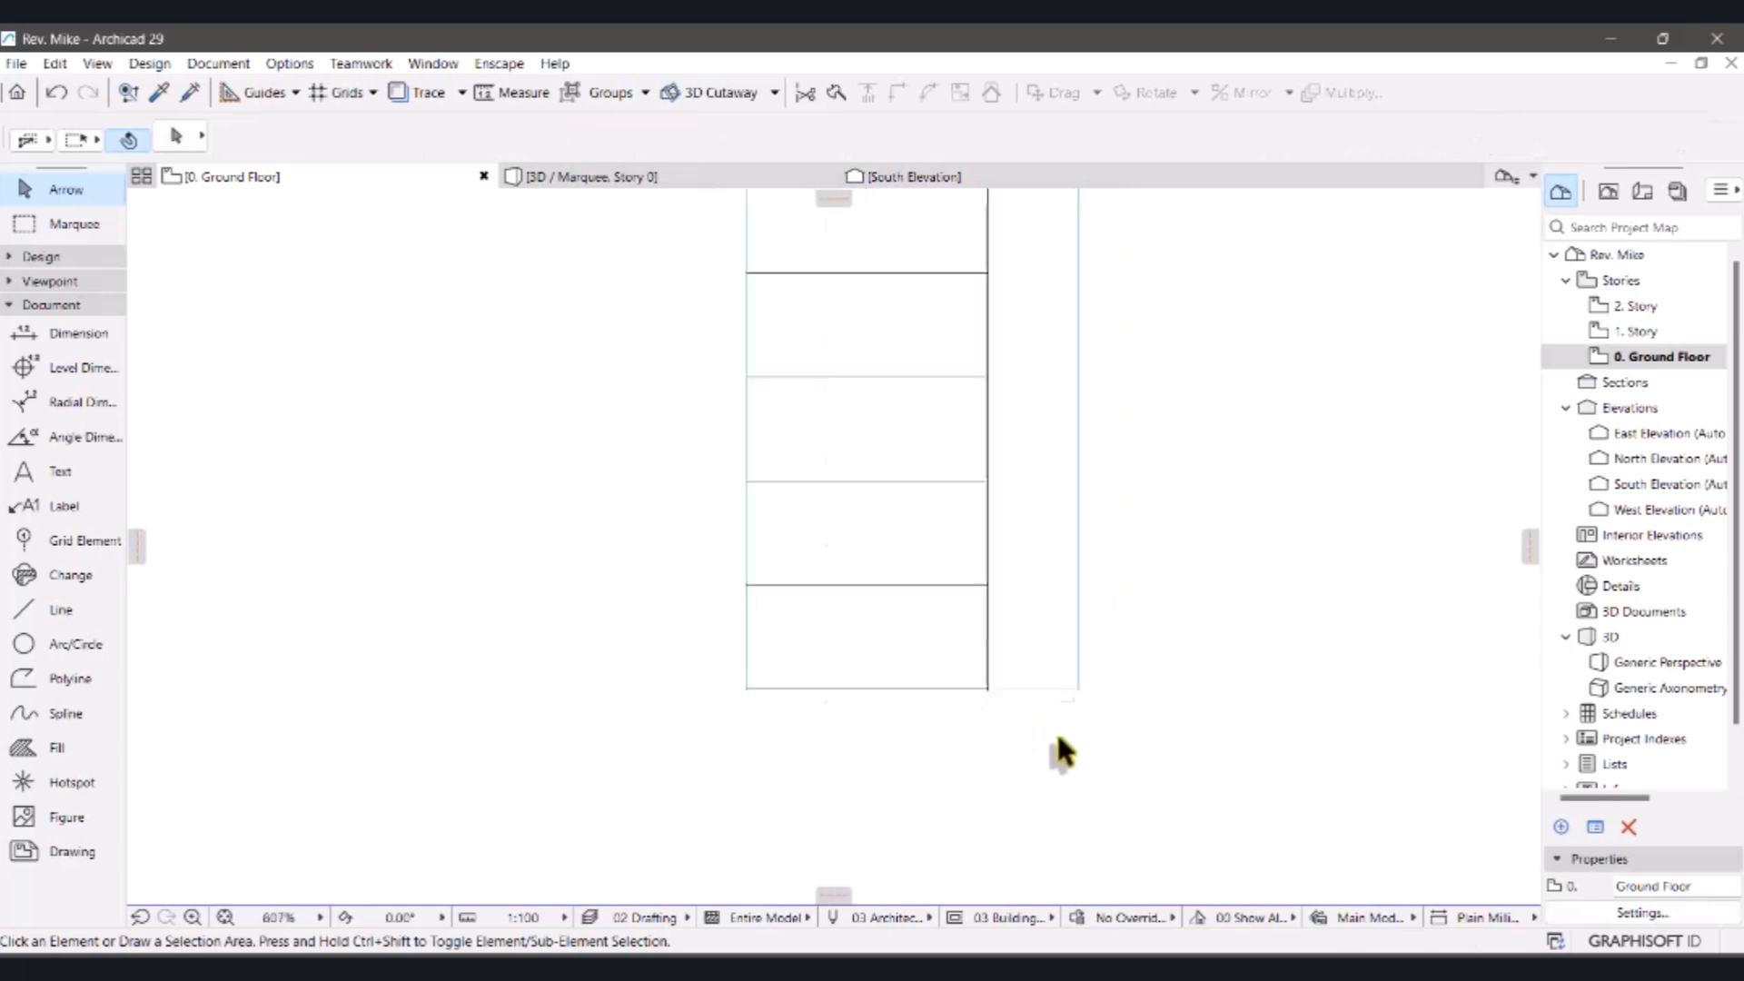
scroll(1063, 425, up, 6)
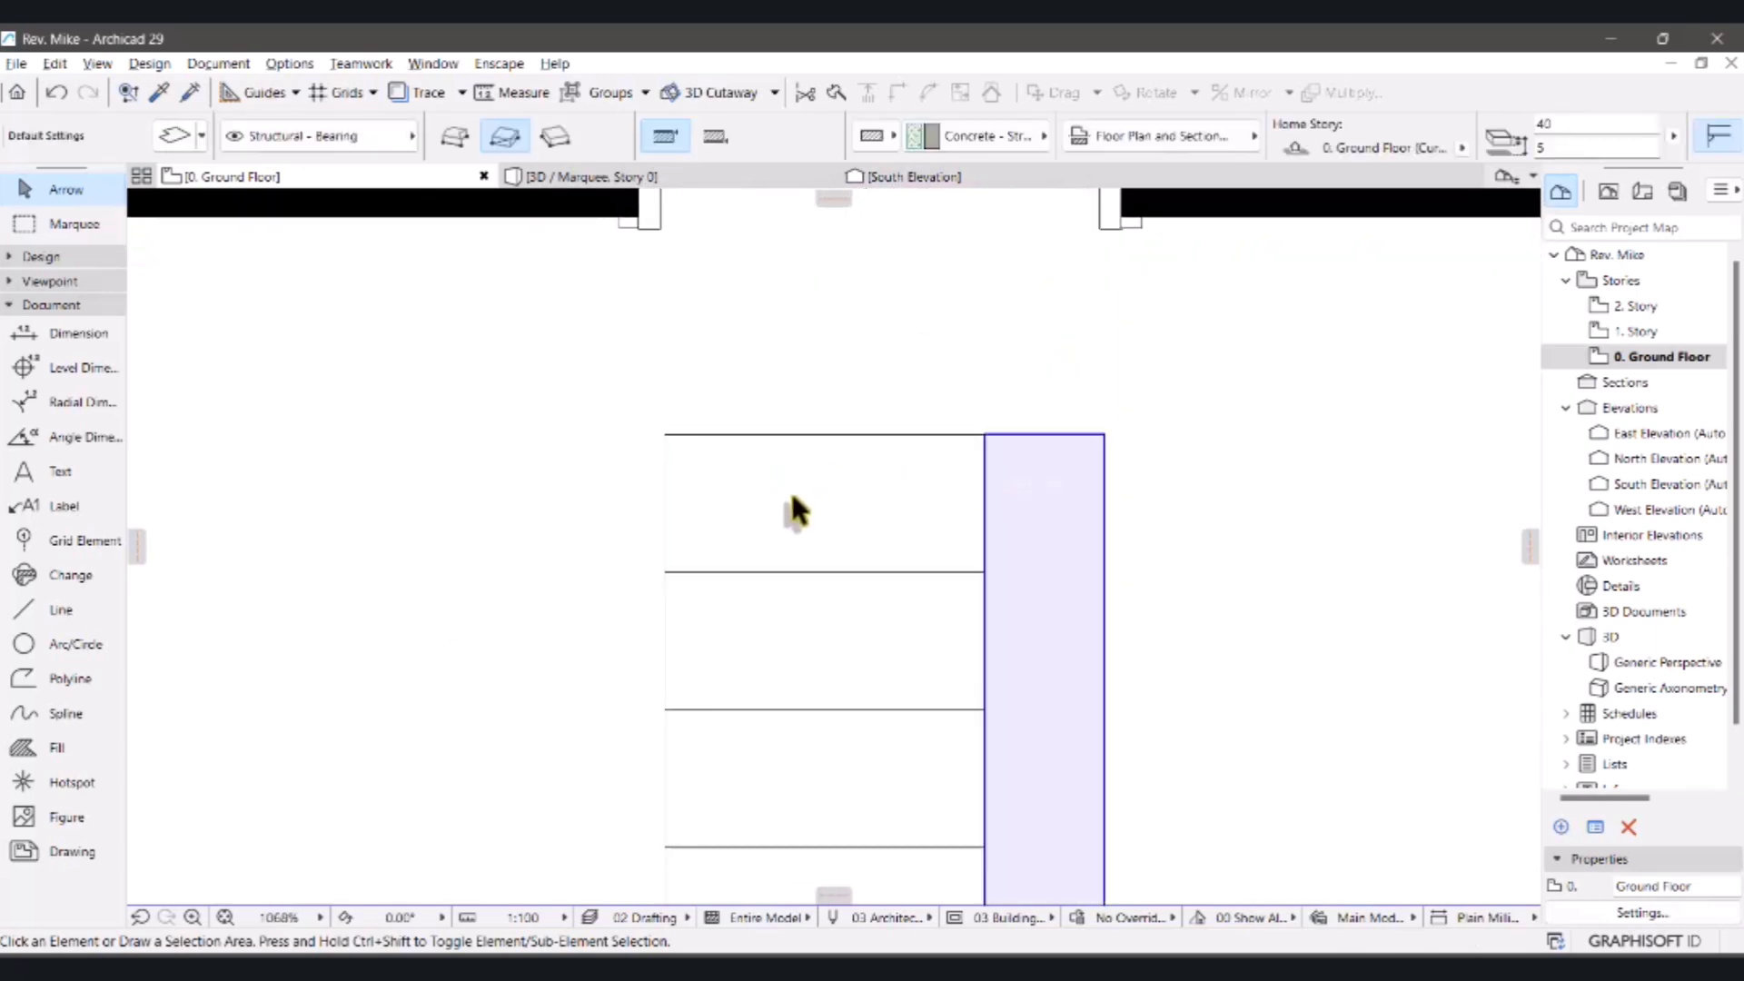
key(space)
click(831, 495)
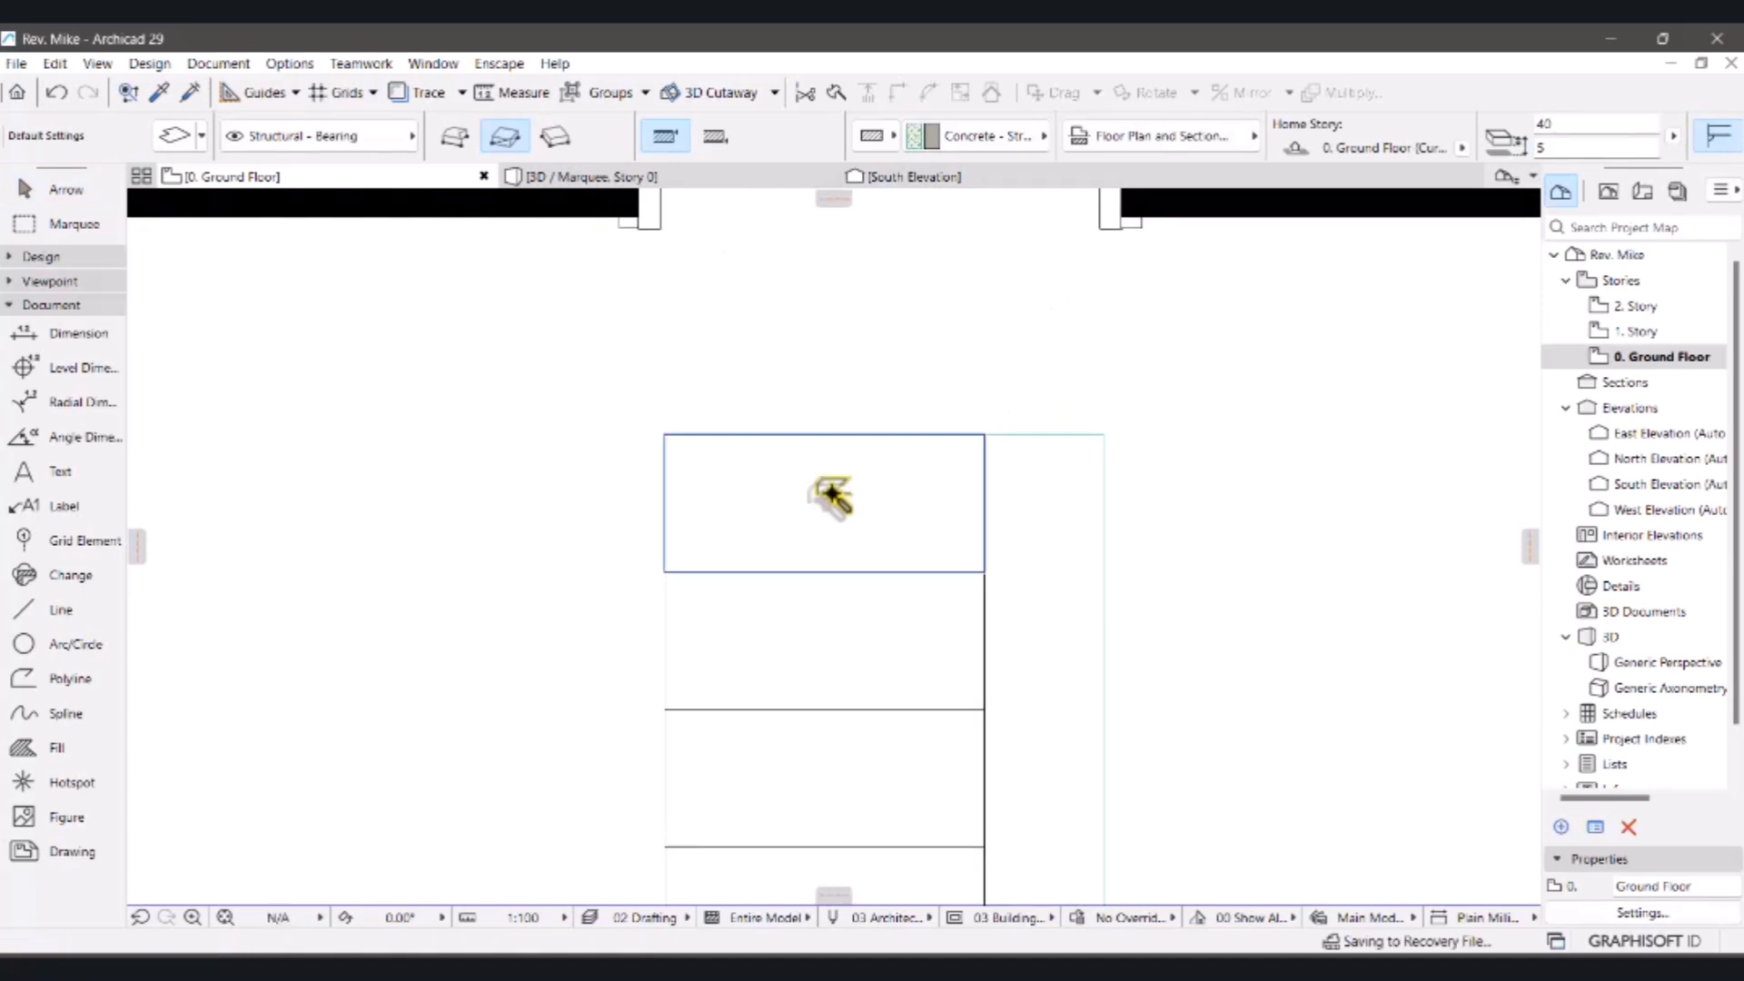
- Move the top panel slab's two corner nodes beside the strip slab slightly inward from the vertical dividing line
key(Escape)
click(980, 553)
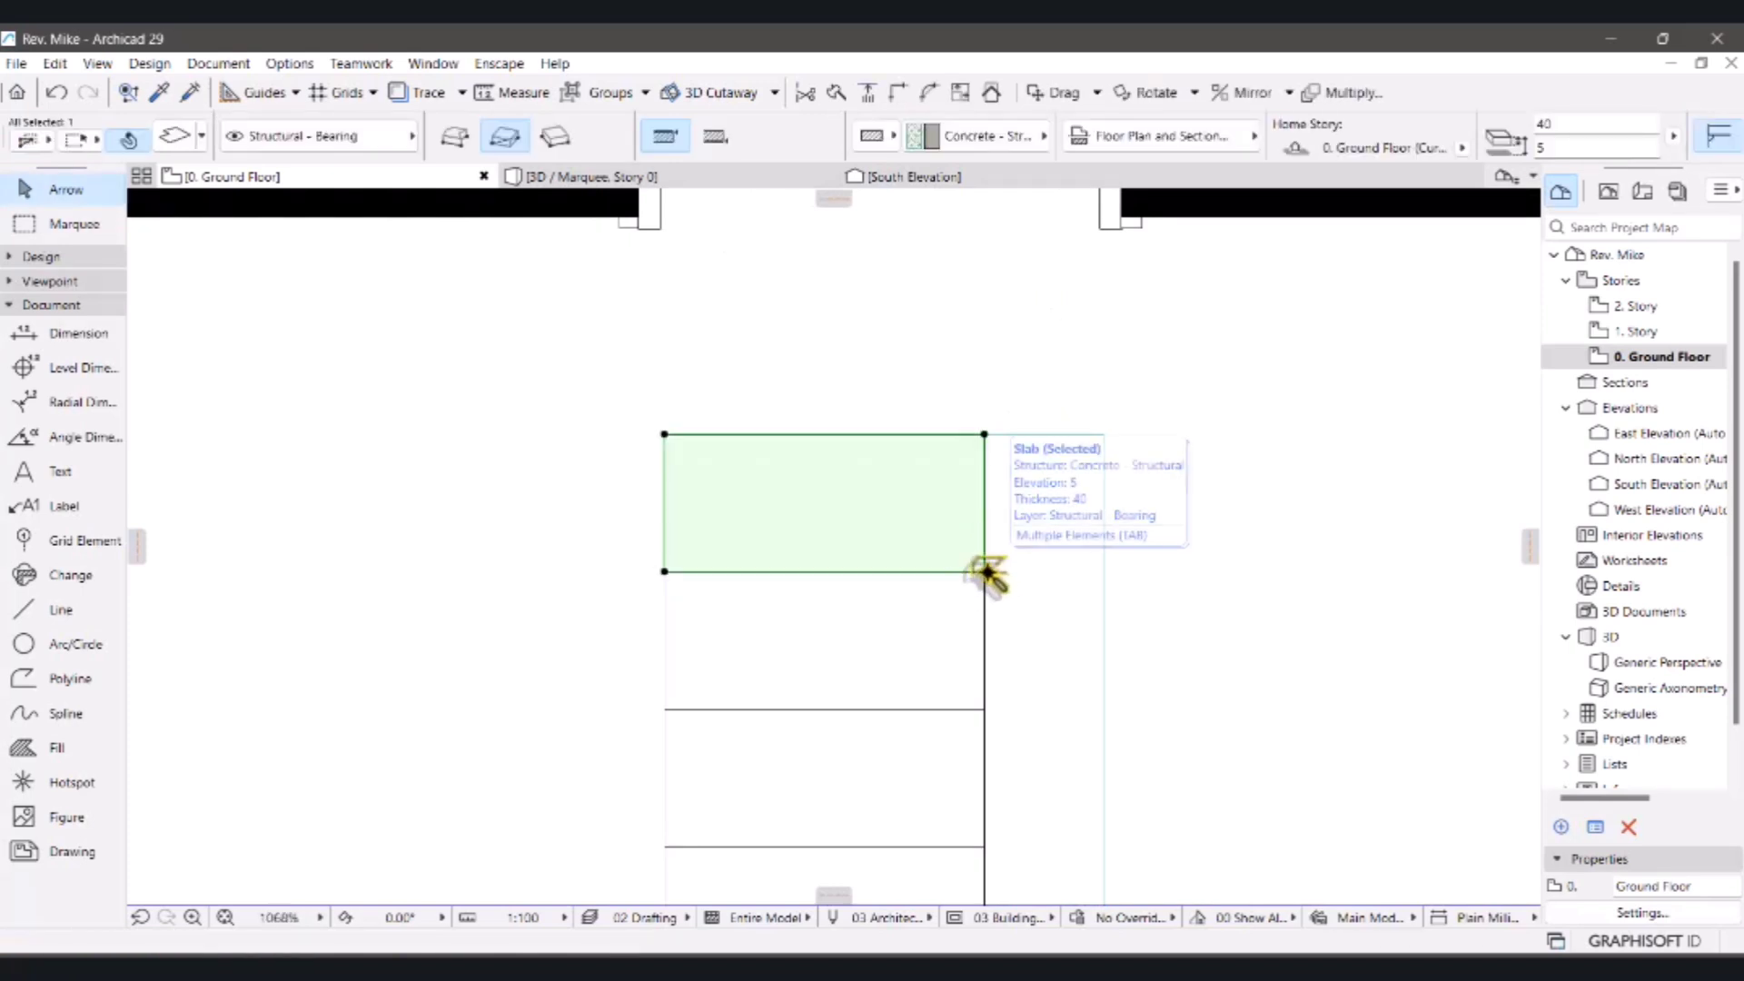
click(987, 572)
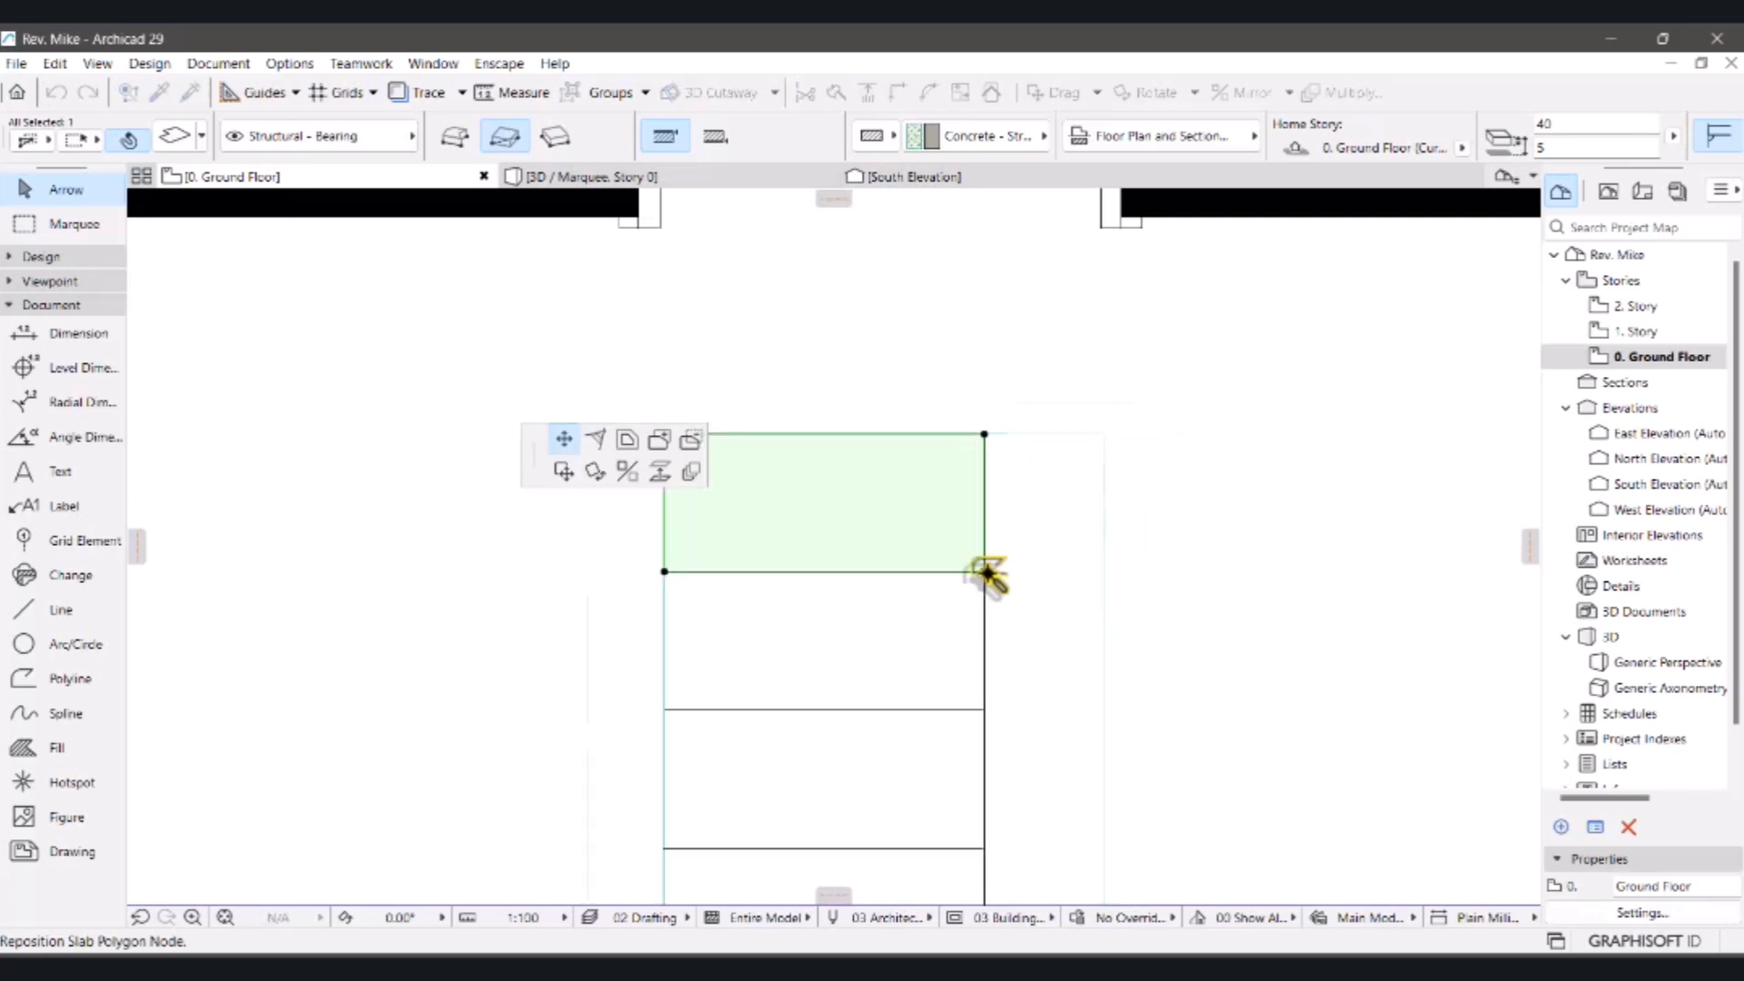
scroll(974, 572, up, 2)
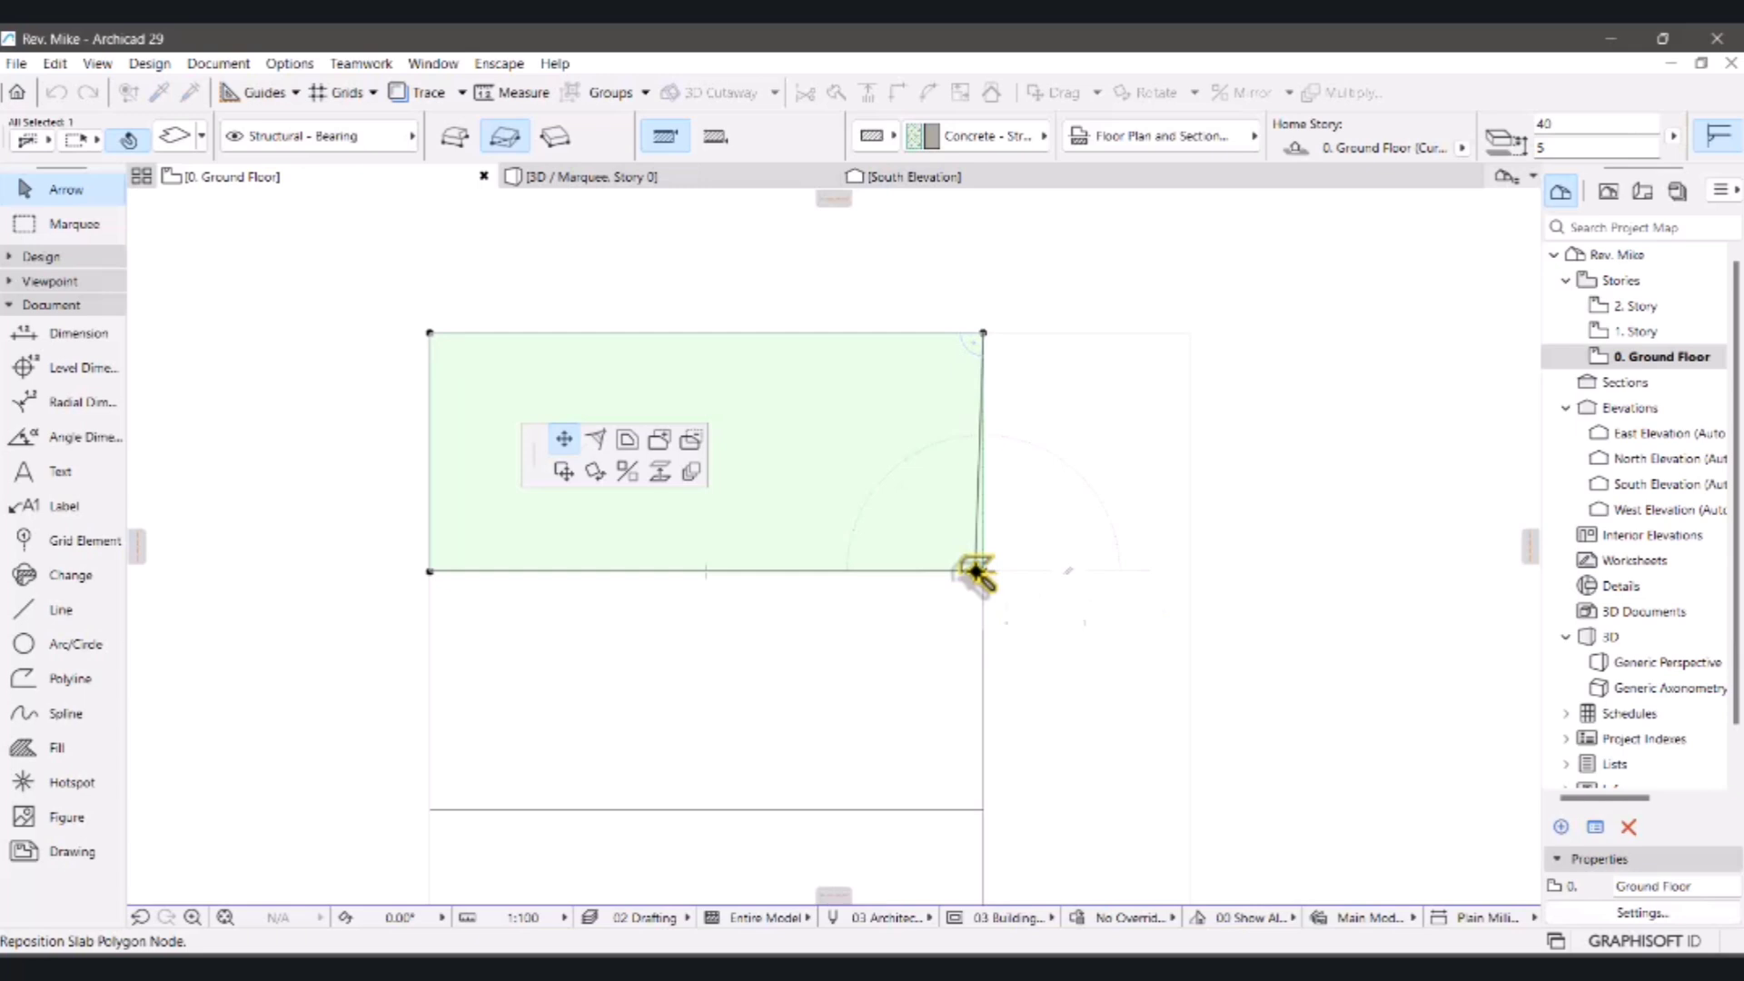
click(977, 571)
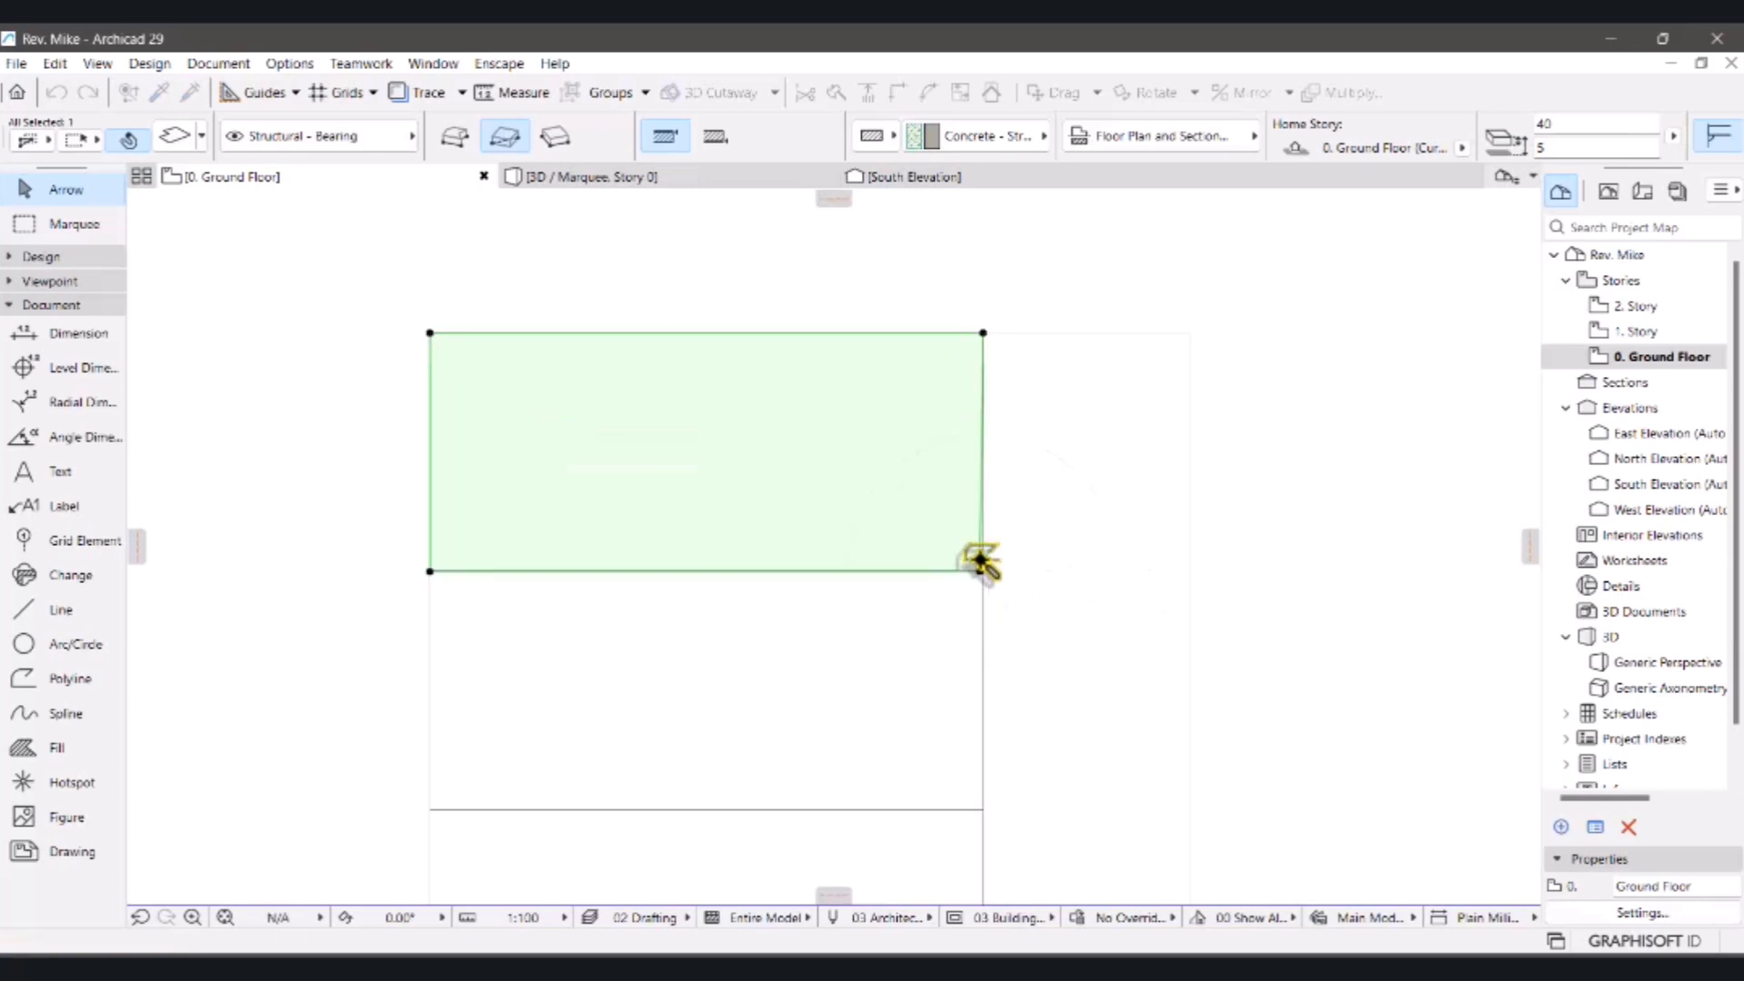
click(977, 334)
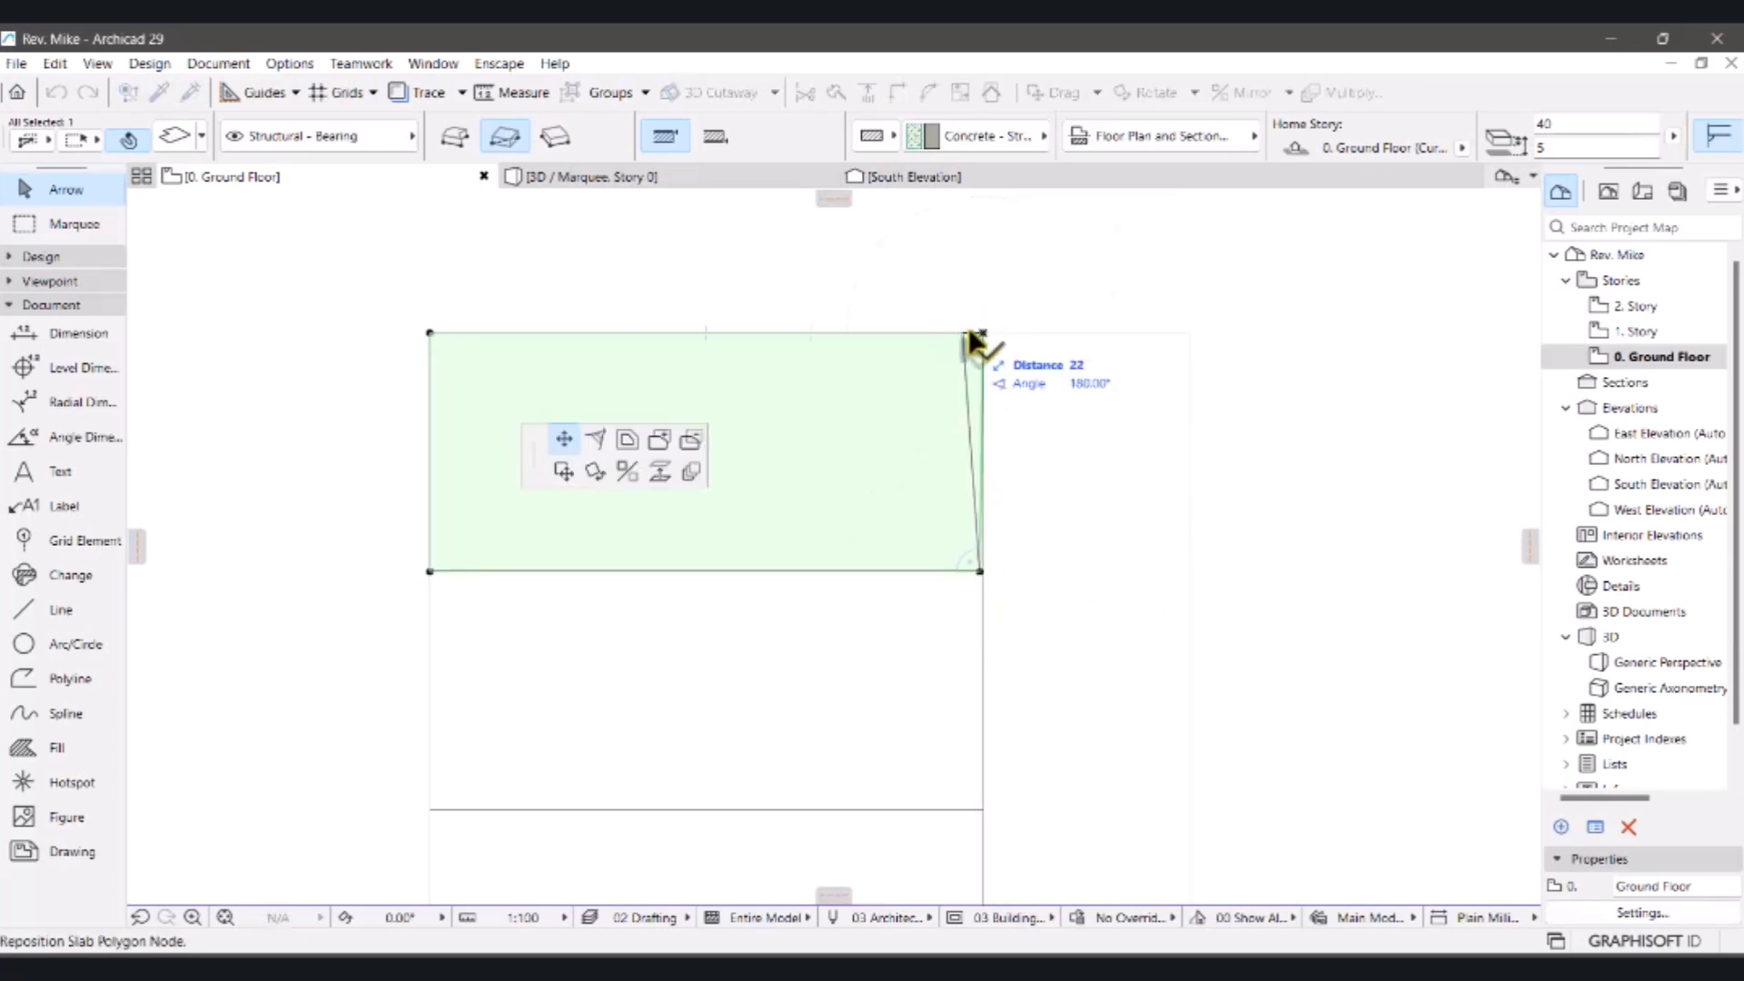
scroll(993, 322, up, 3)
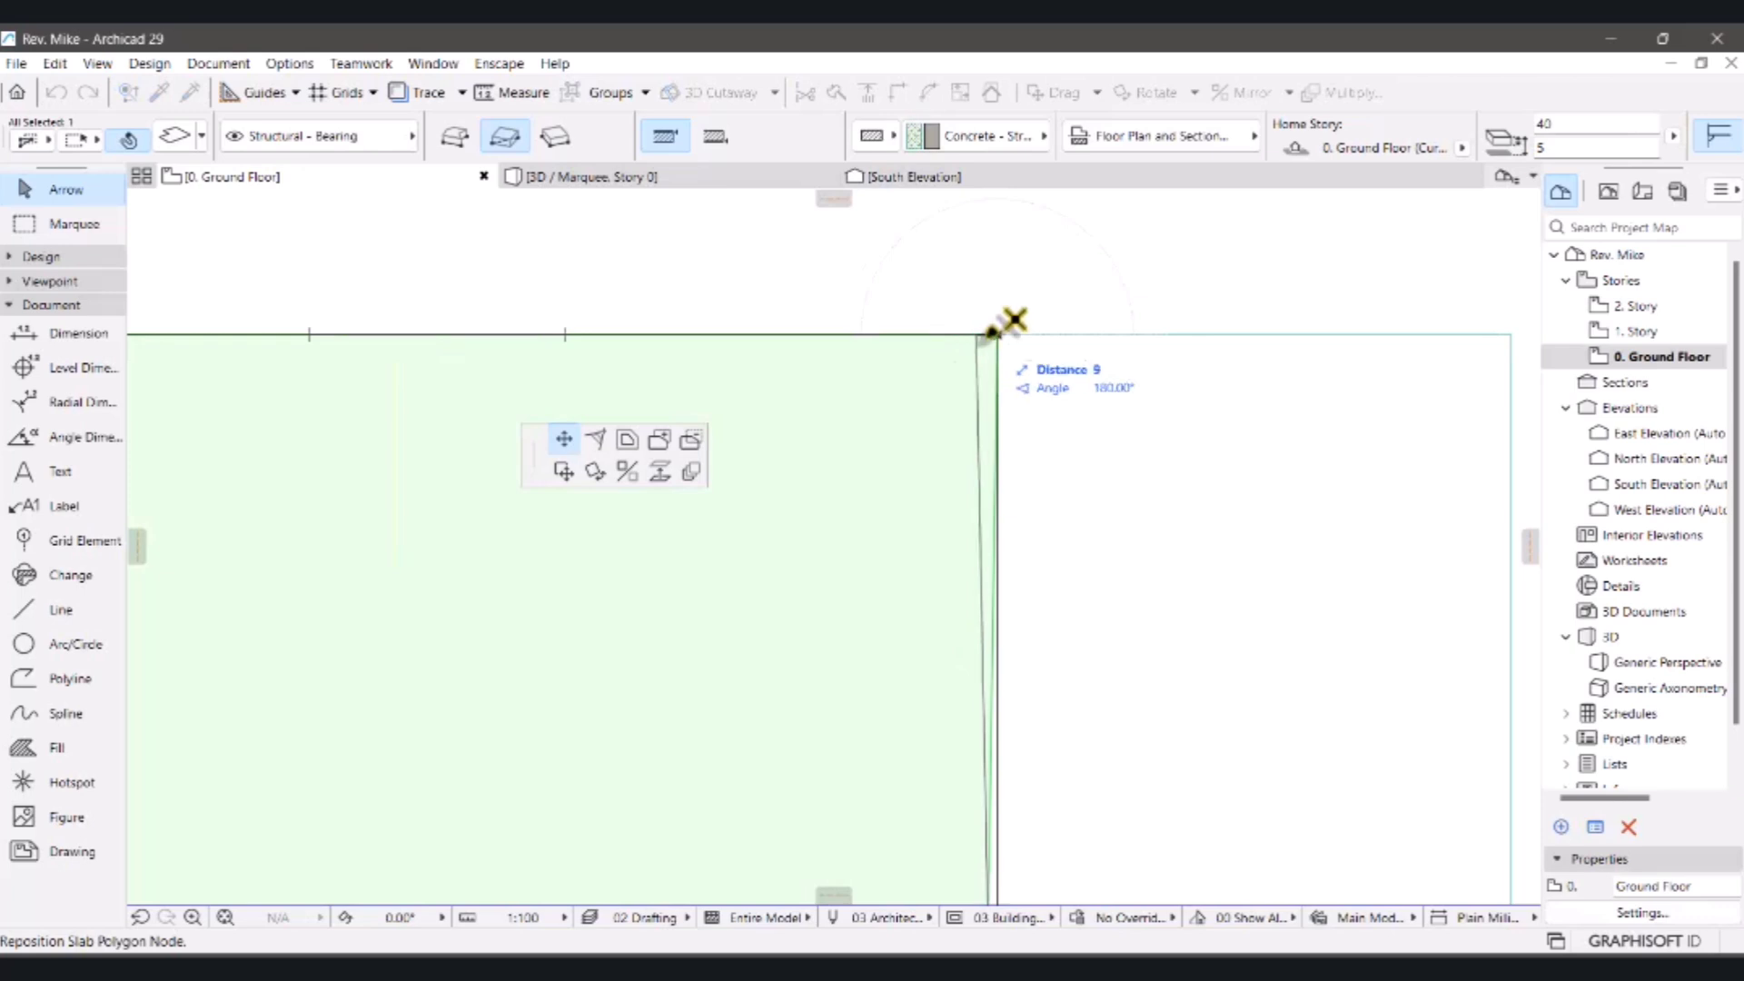
click(995, 329)
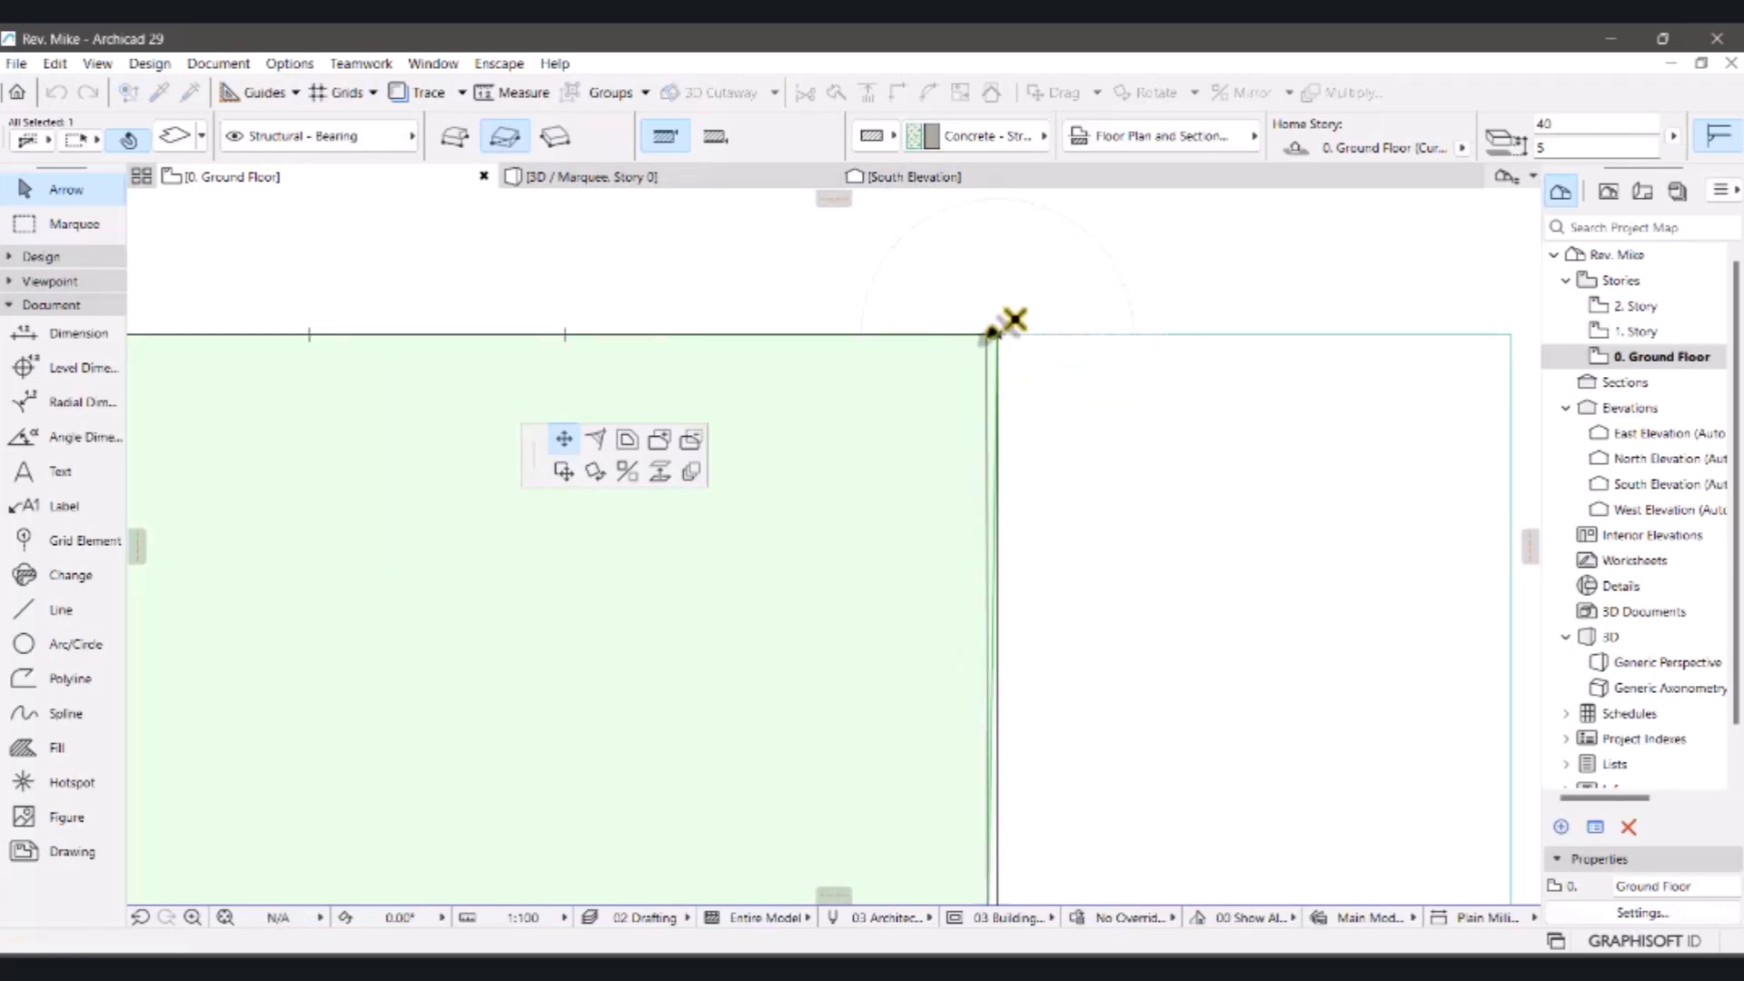
scroll(995, 331, down, 3)
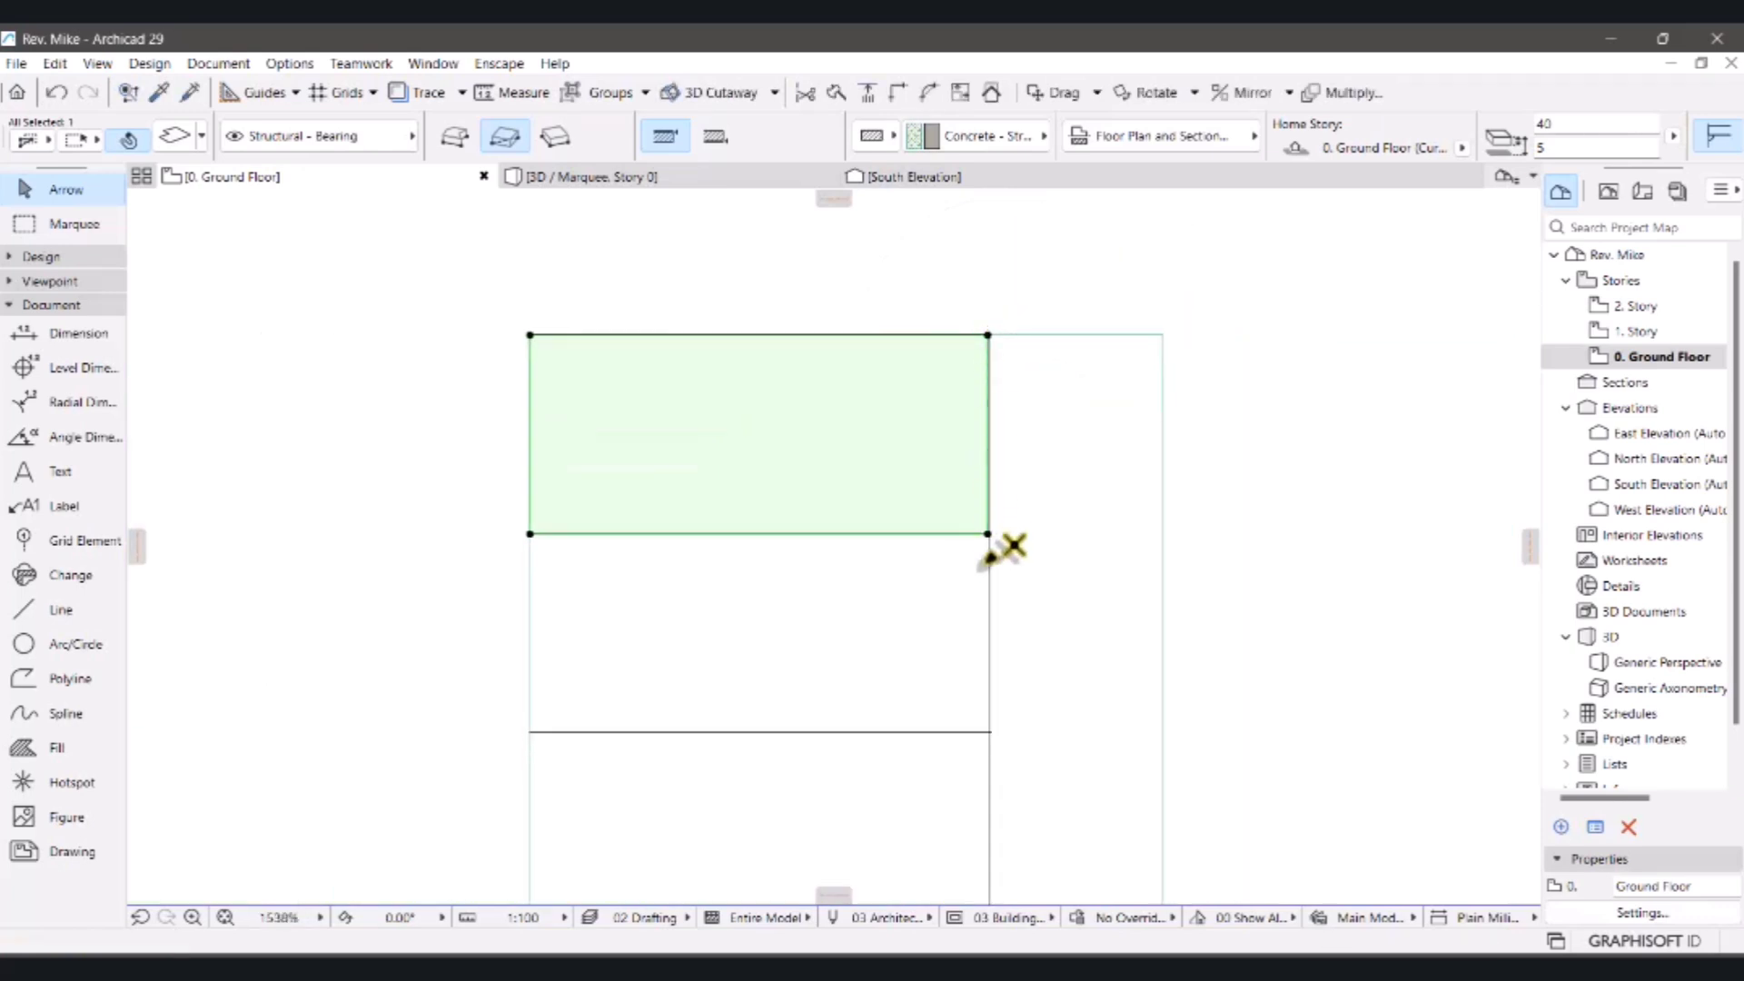
- Move the top panel slab's two lower corner nodes slightly up from the horizontal dividing line to leave a narrow gap
scroll(988, 541, up, 5)
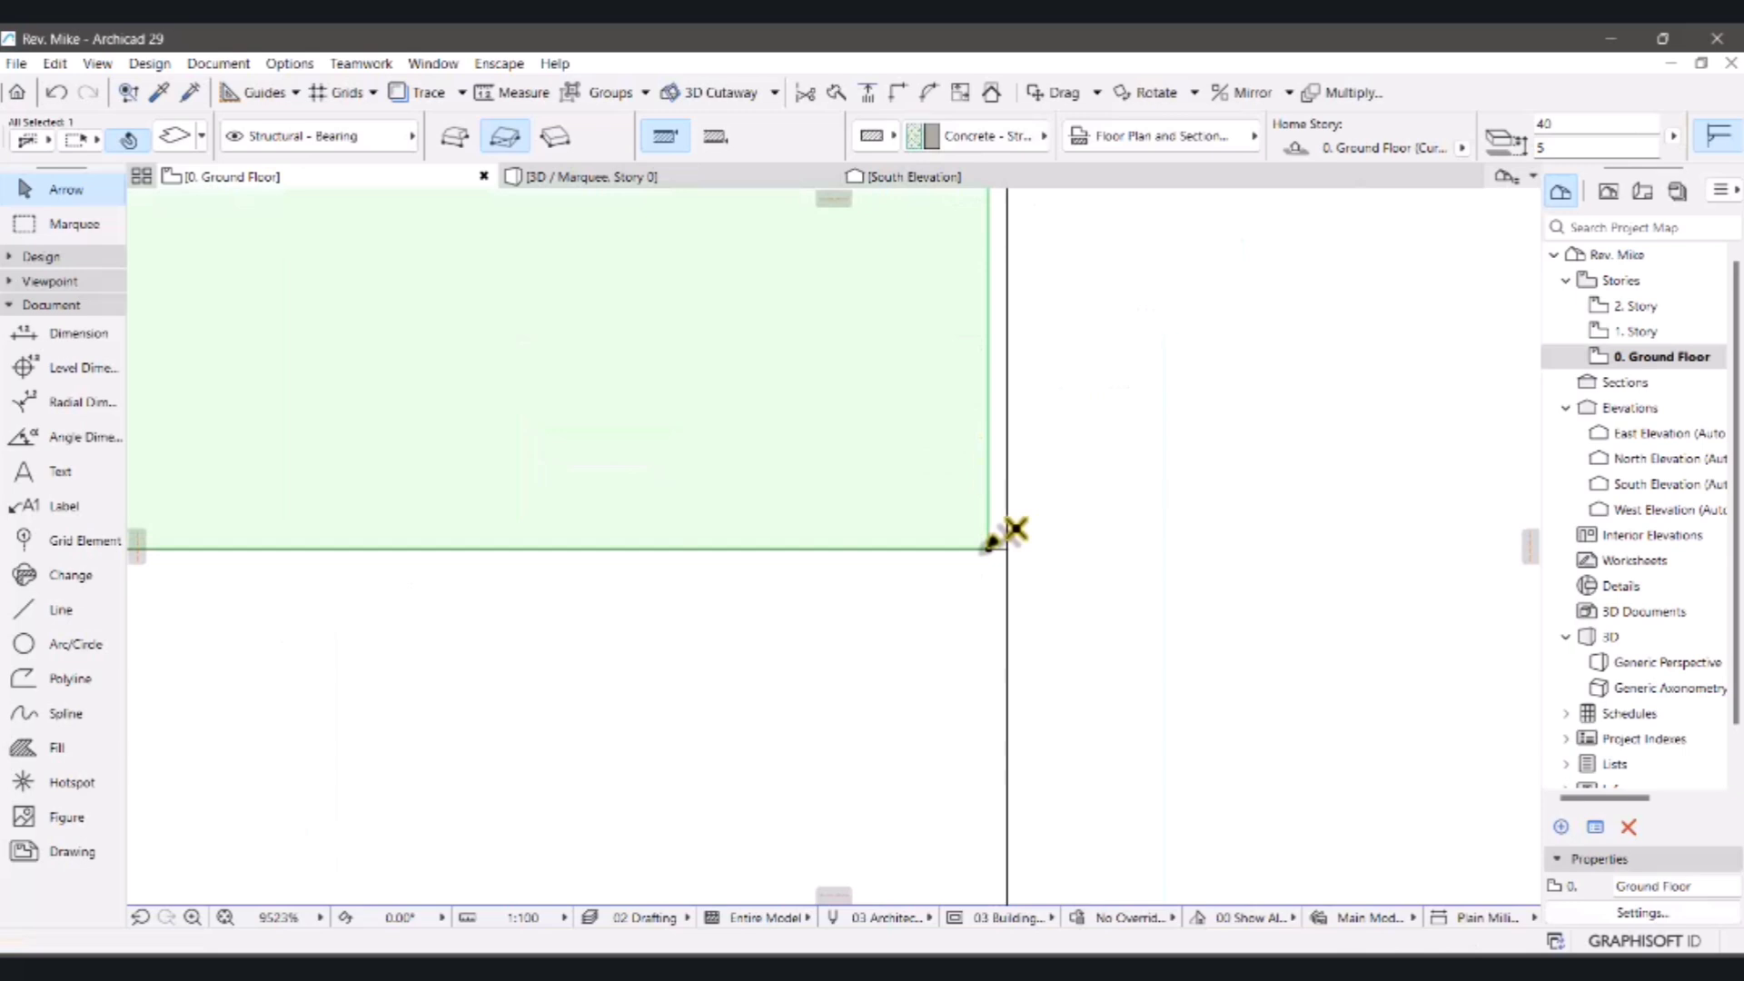
click(990, 546)
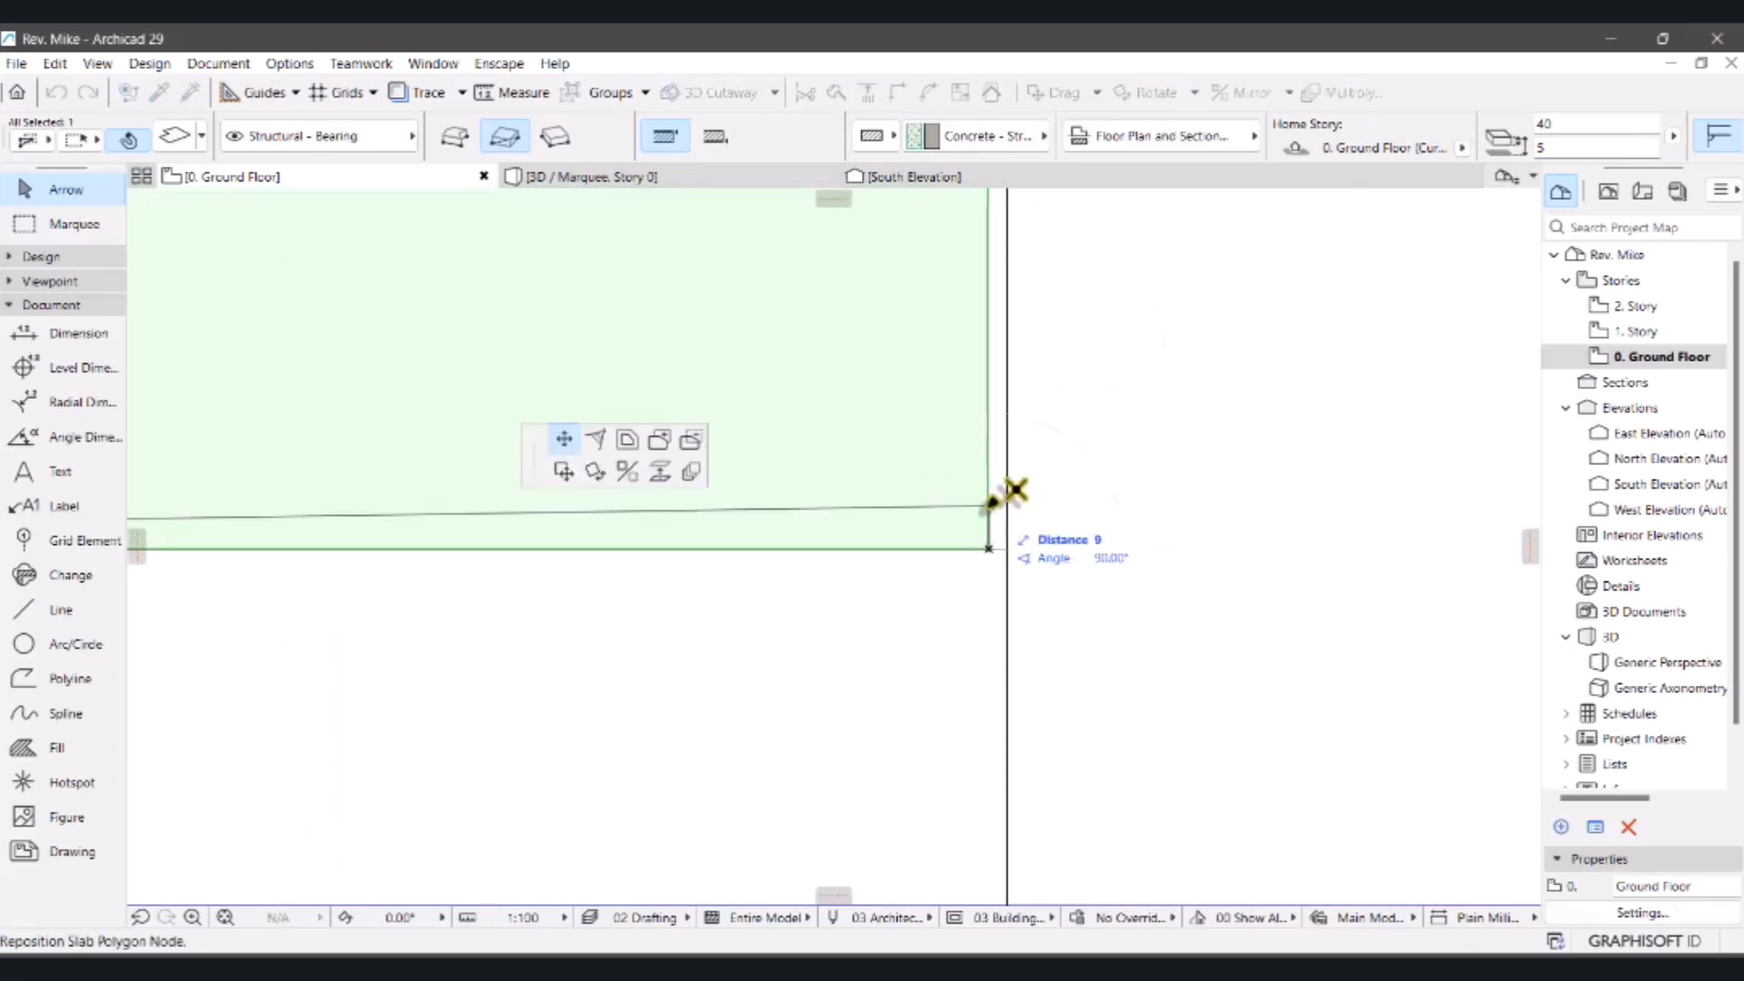
key(Escape)
scroll(1090, 548, down, 5)
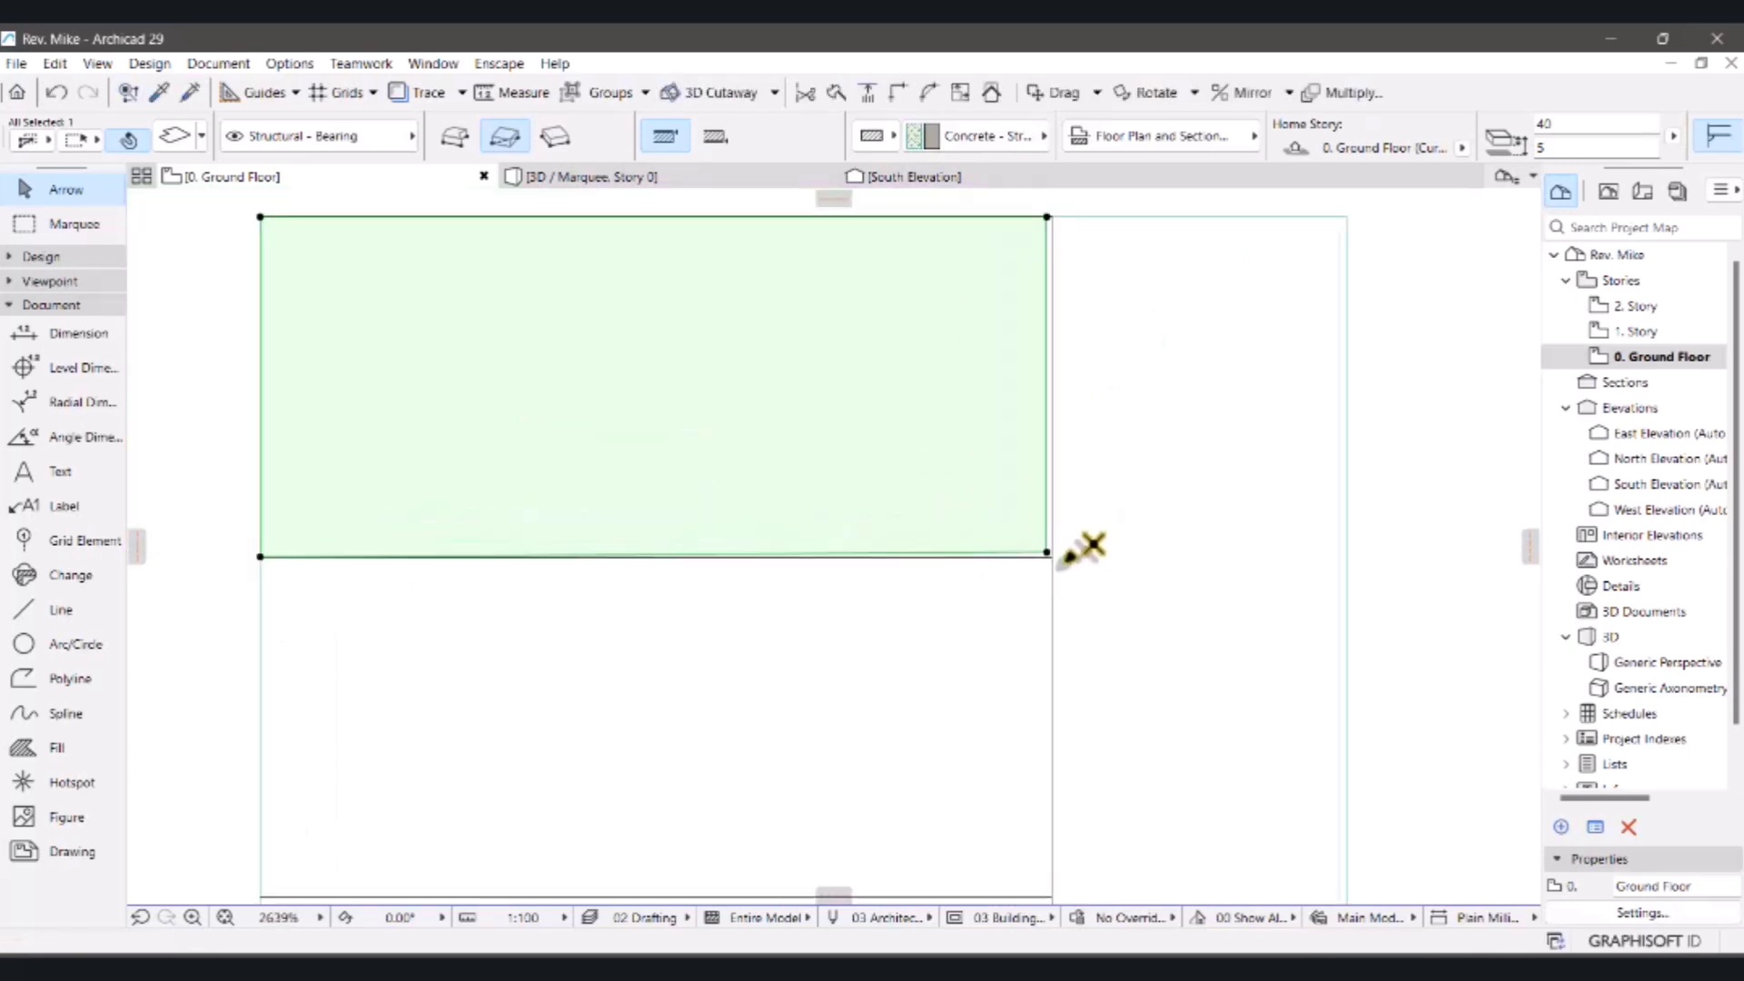
scroll(677, 559, up, 3)
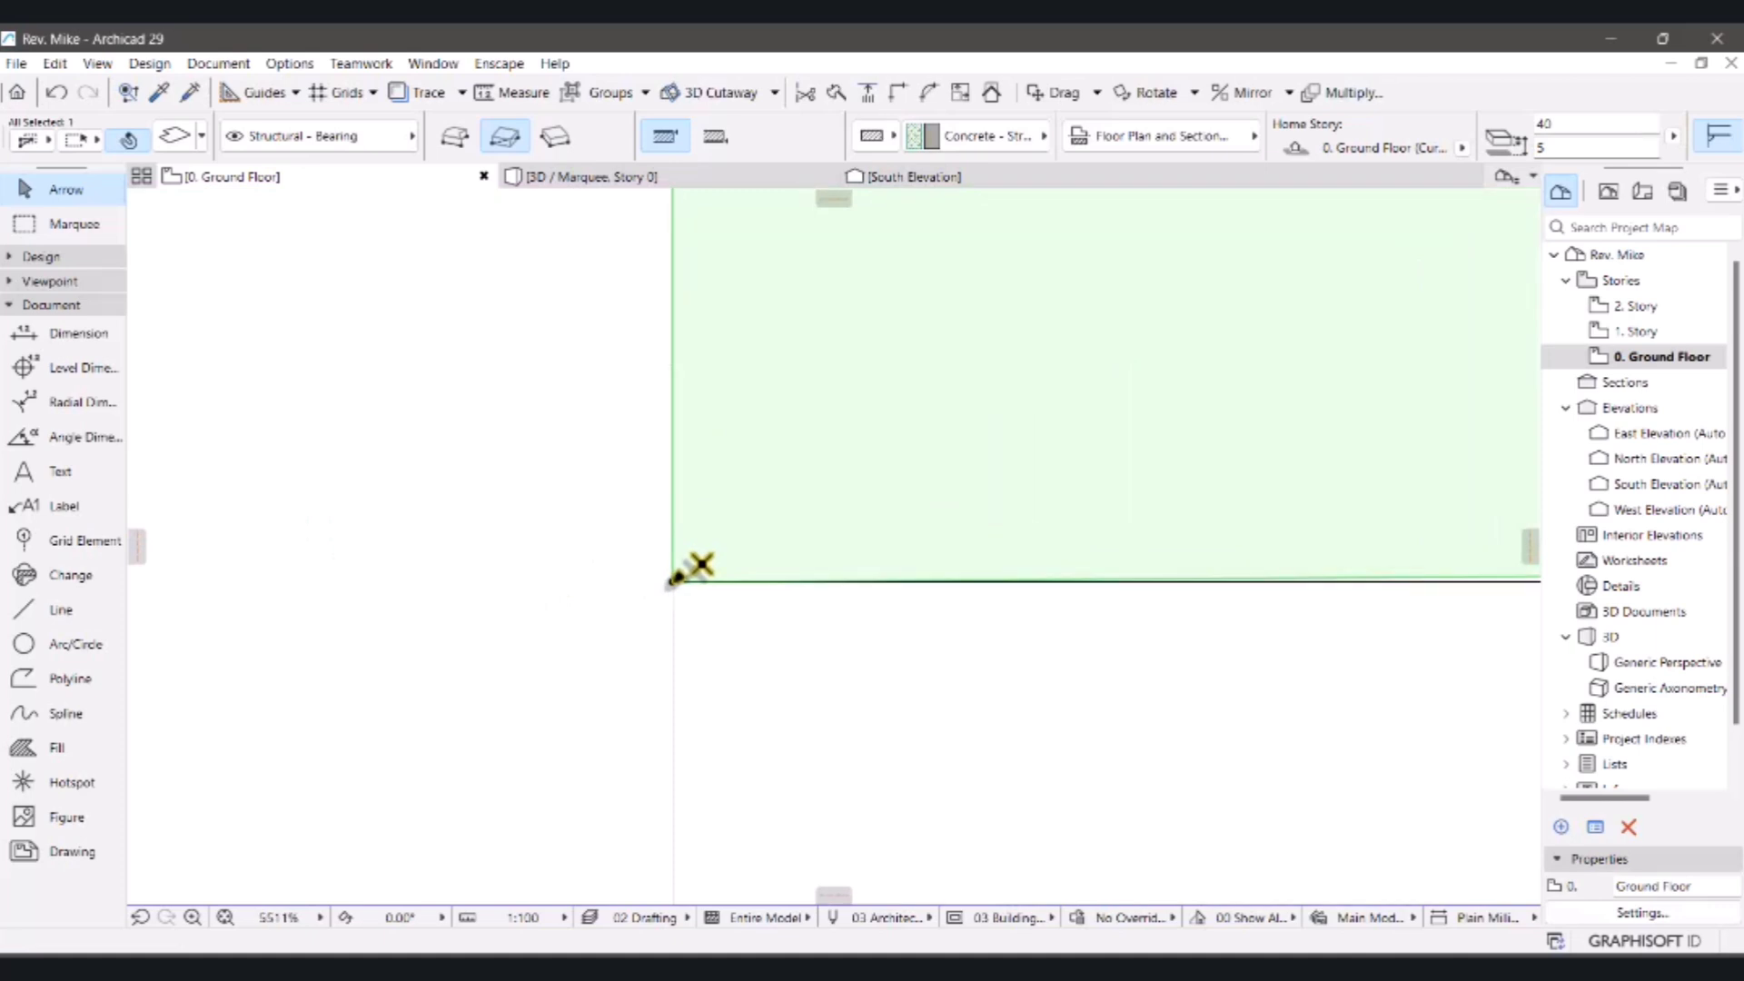
click(674, 568)
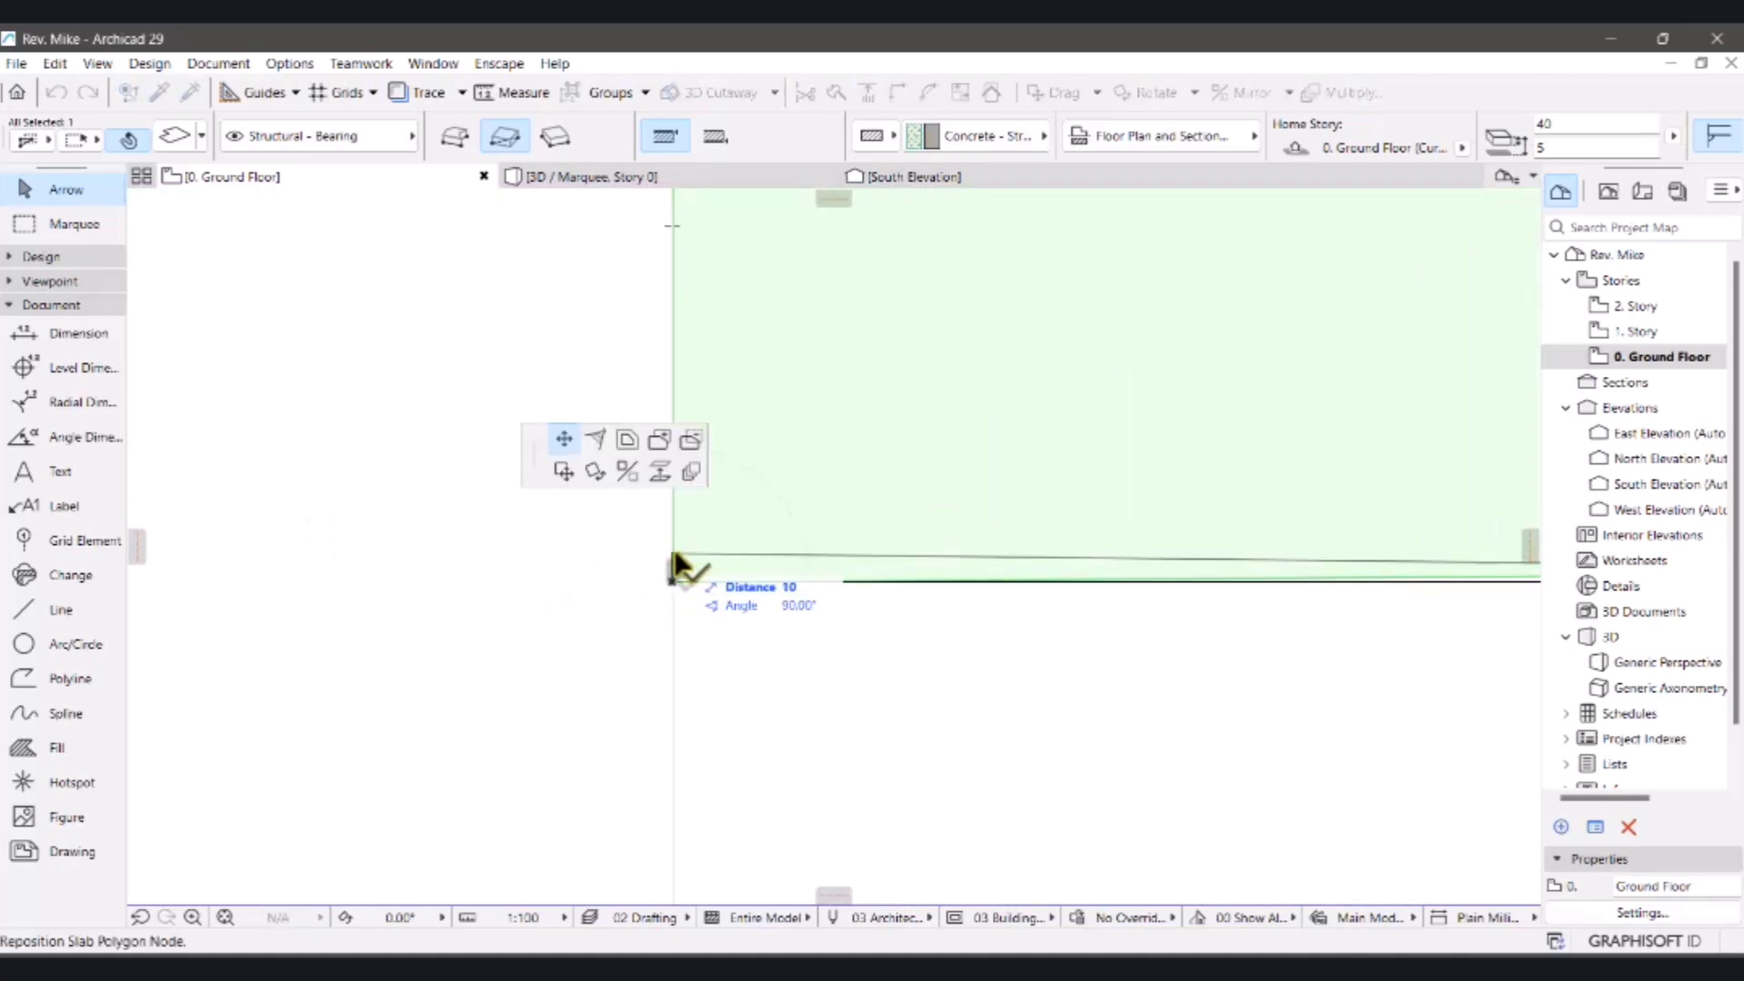
key(Escape)
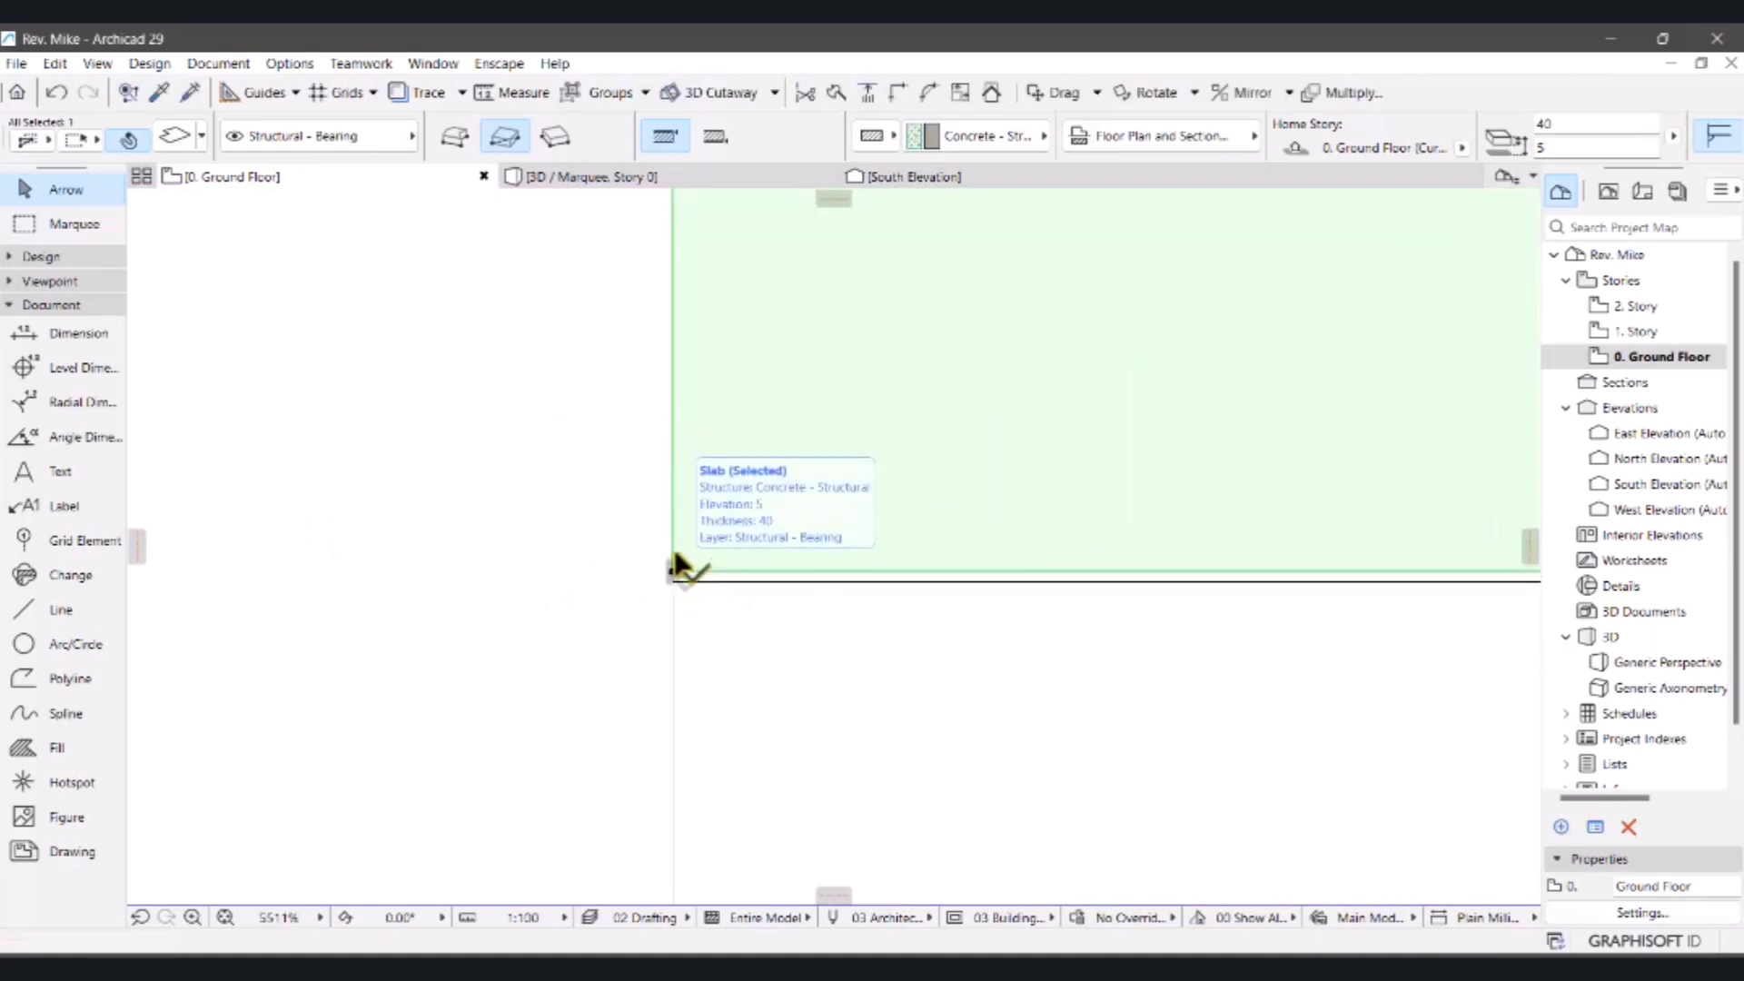
scroll(520, 570, down, 2)
scroll(519, 570, down, 2)
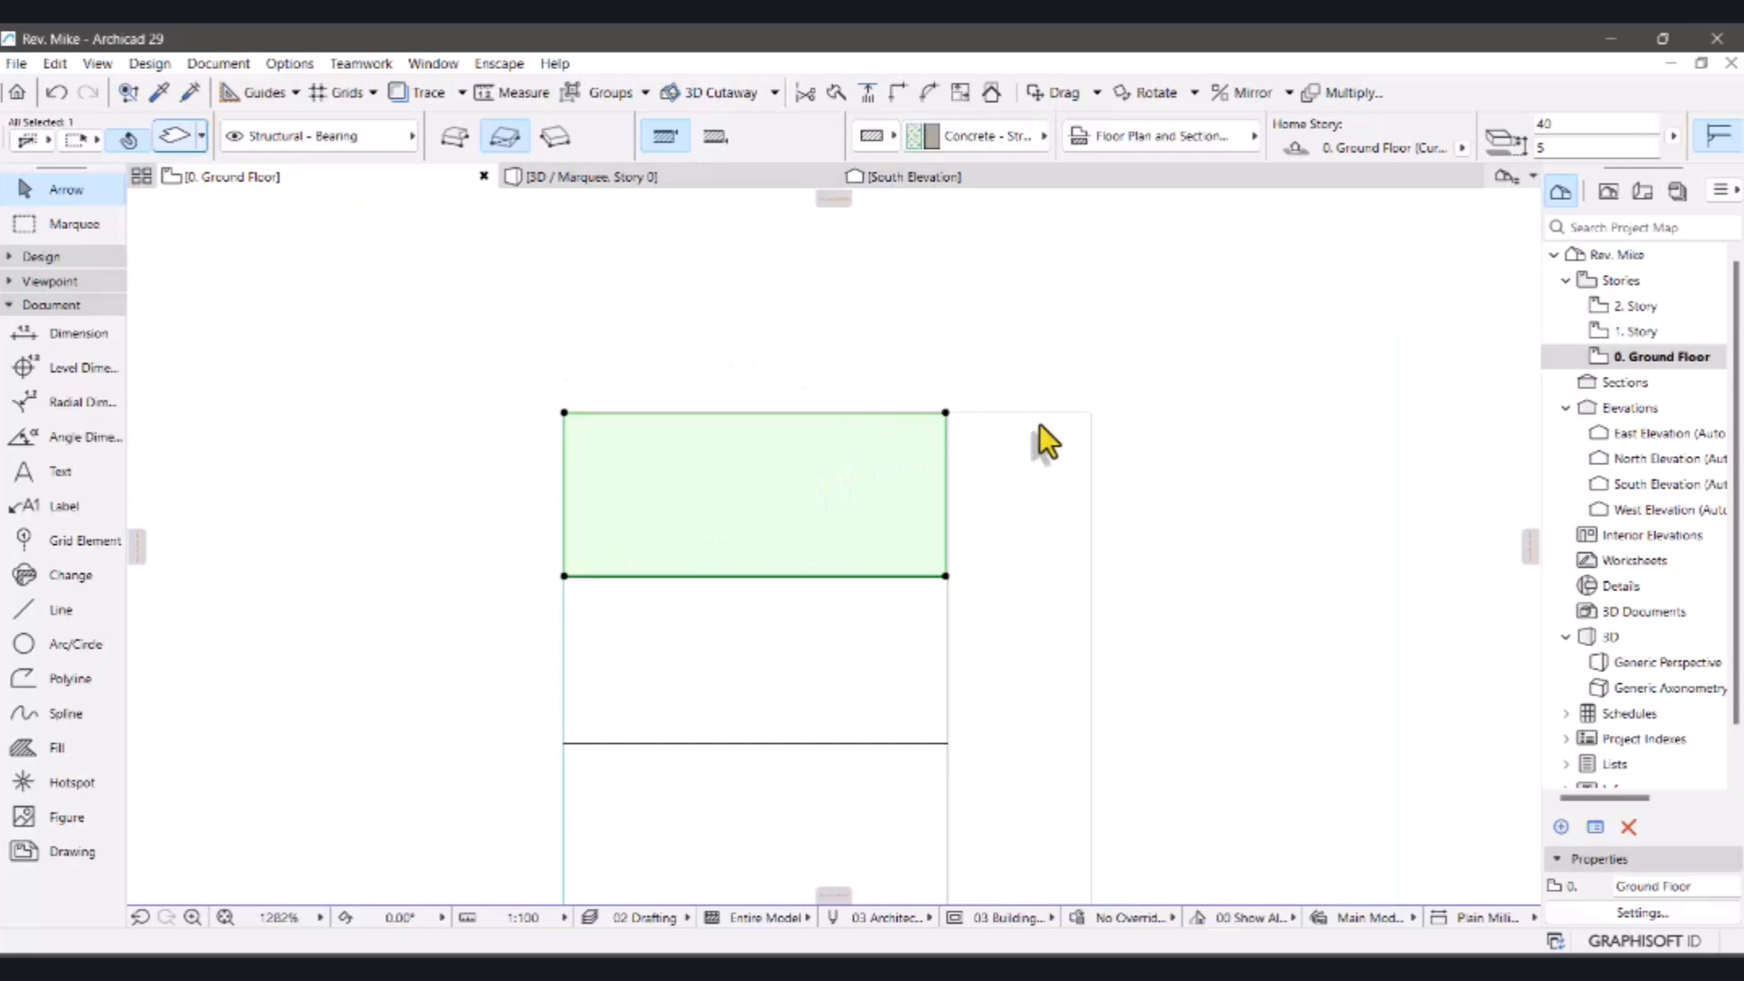
- Set all three override surfaces of the top panel slab to Wood - Mahogany Horizontal
key(ctrl+t)
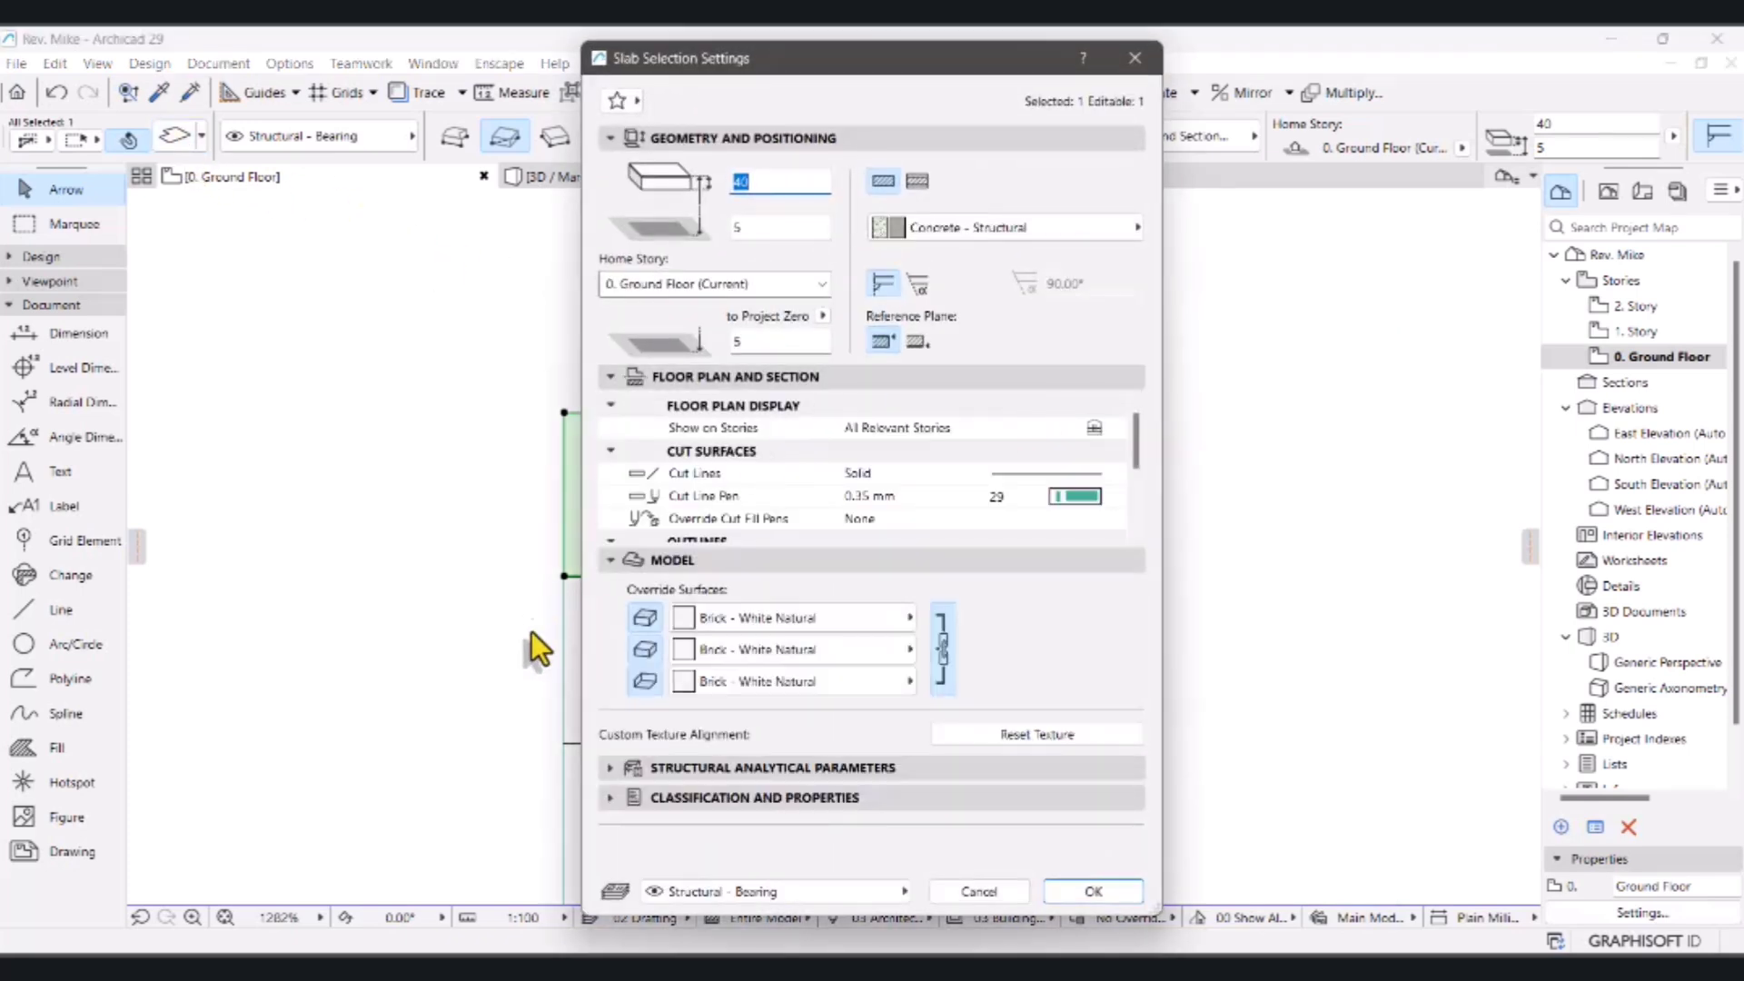
click(706, 625)
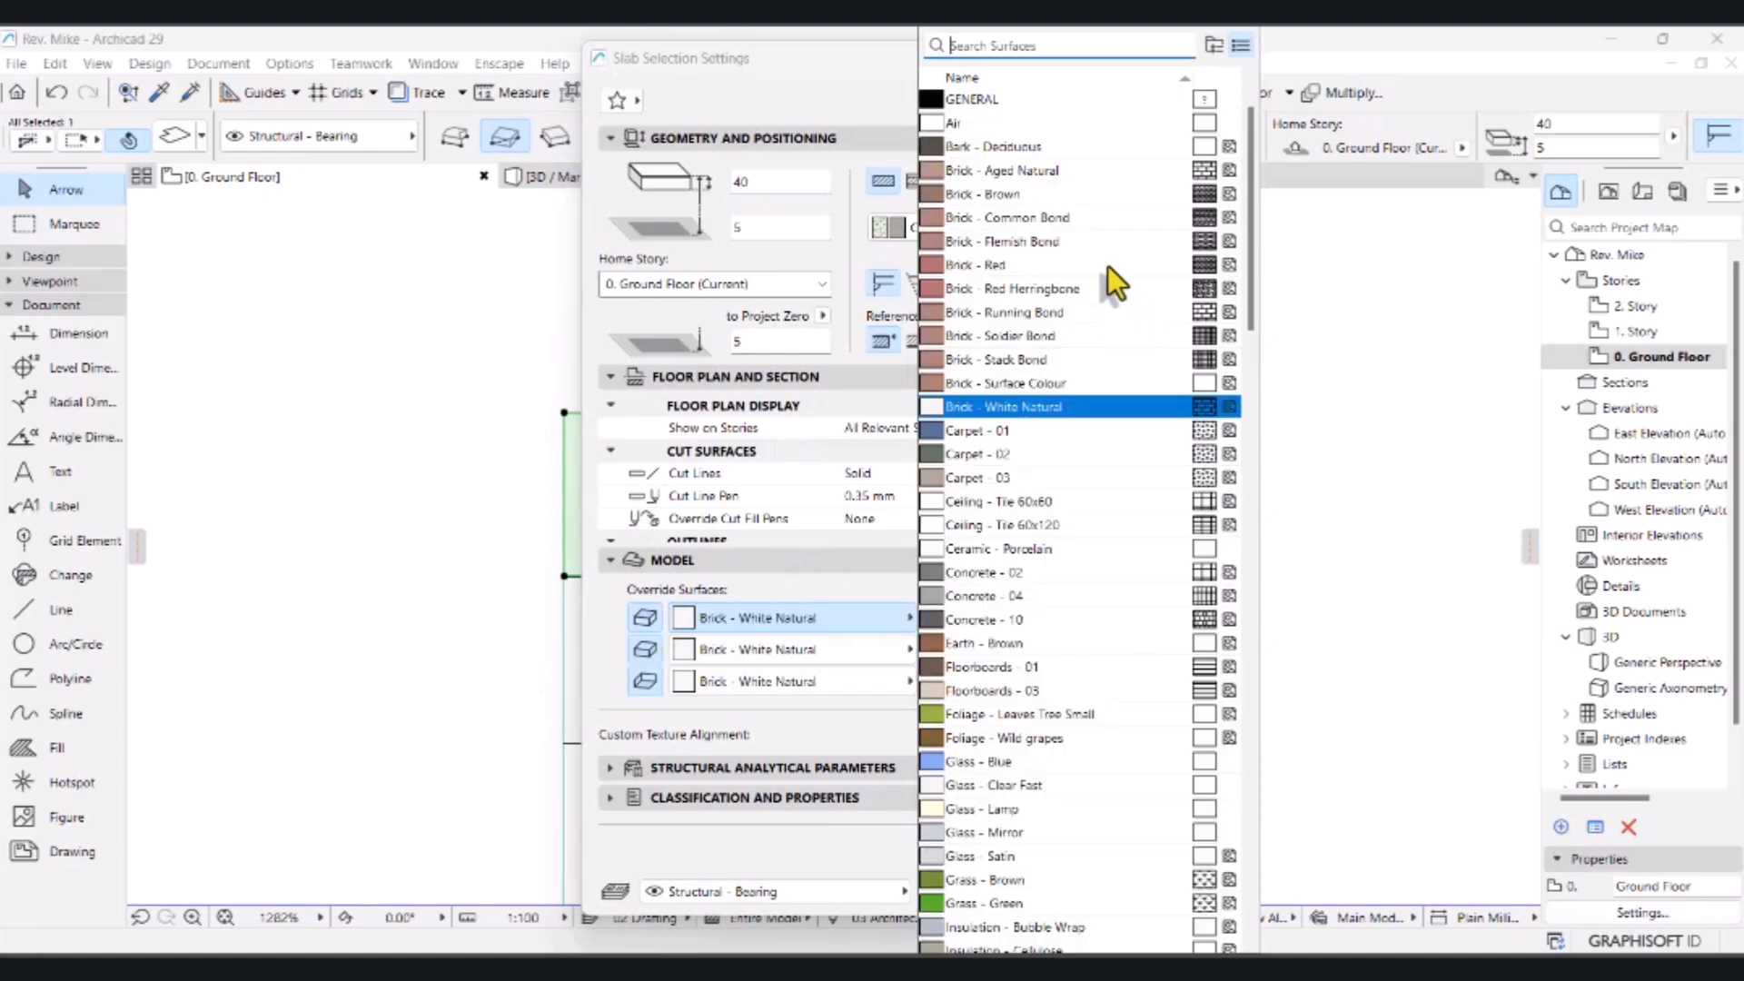
text(woo)
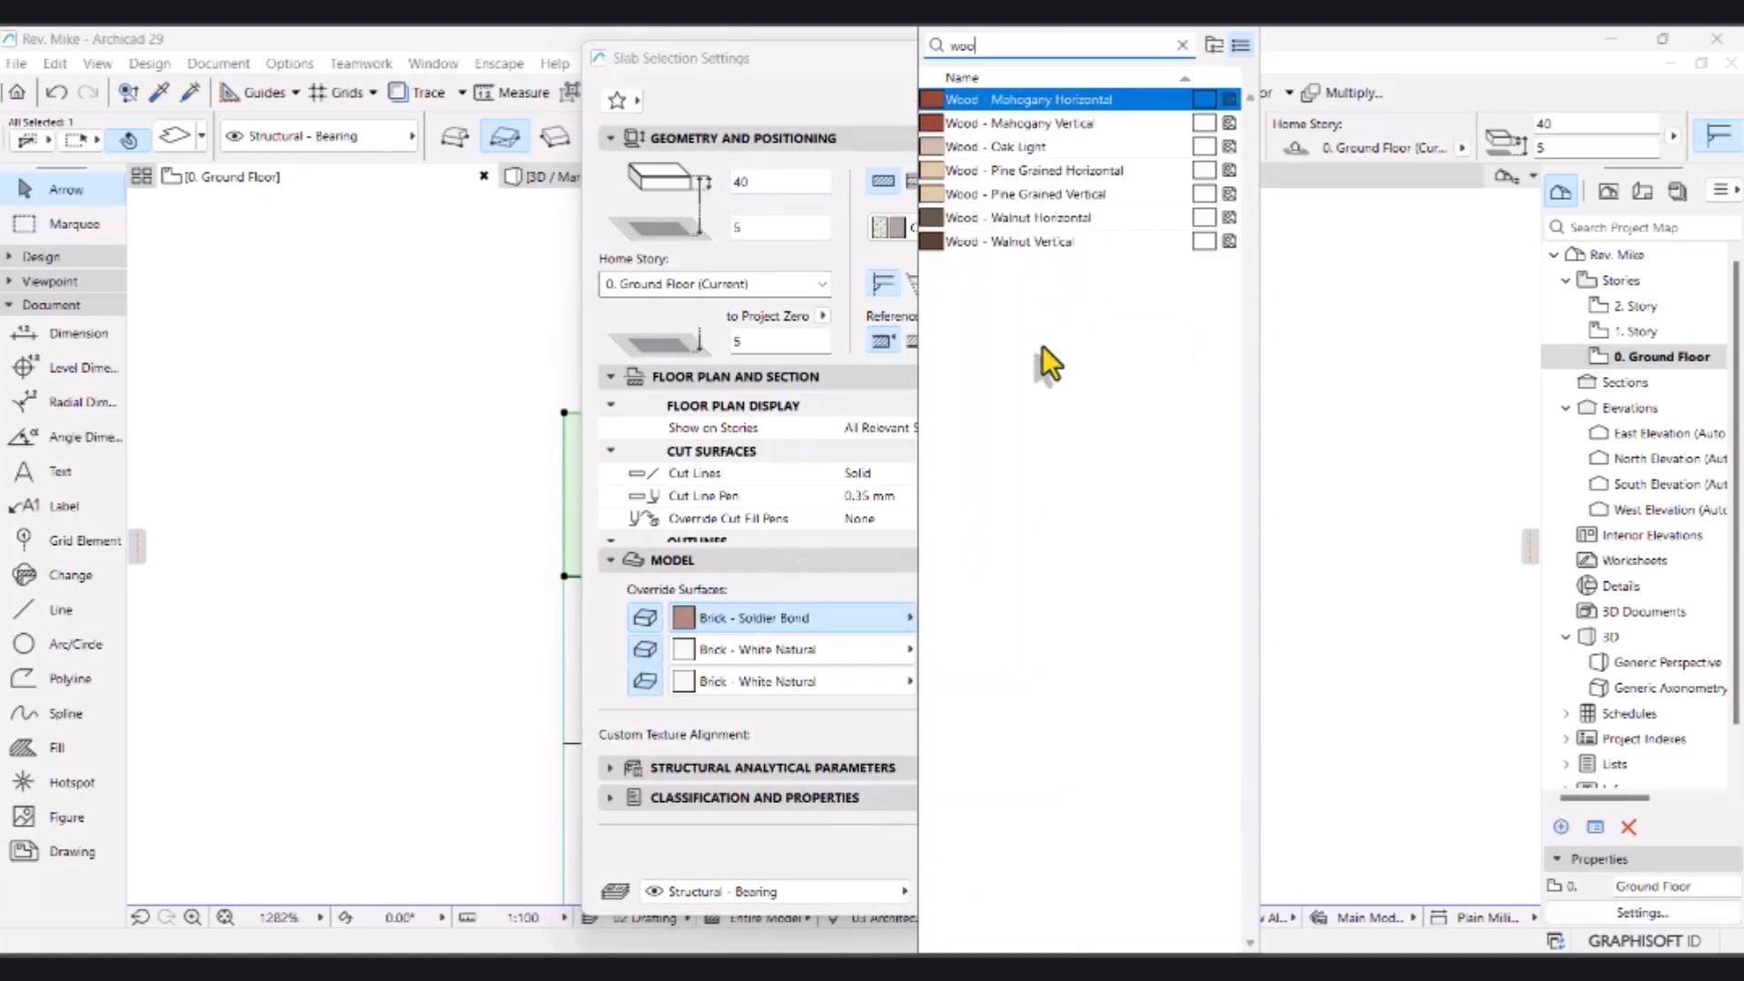
double_click(1014, 100)
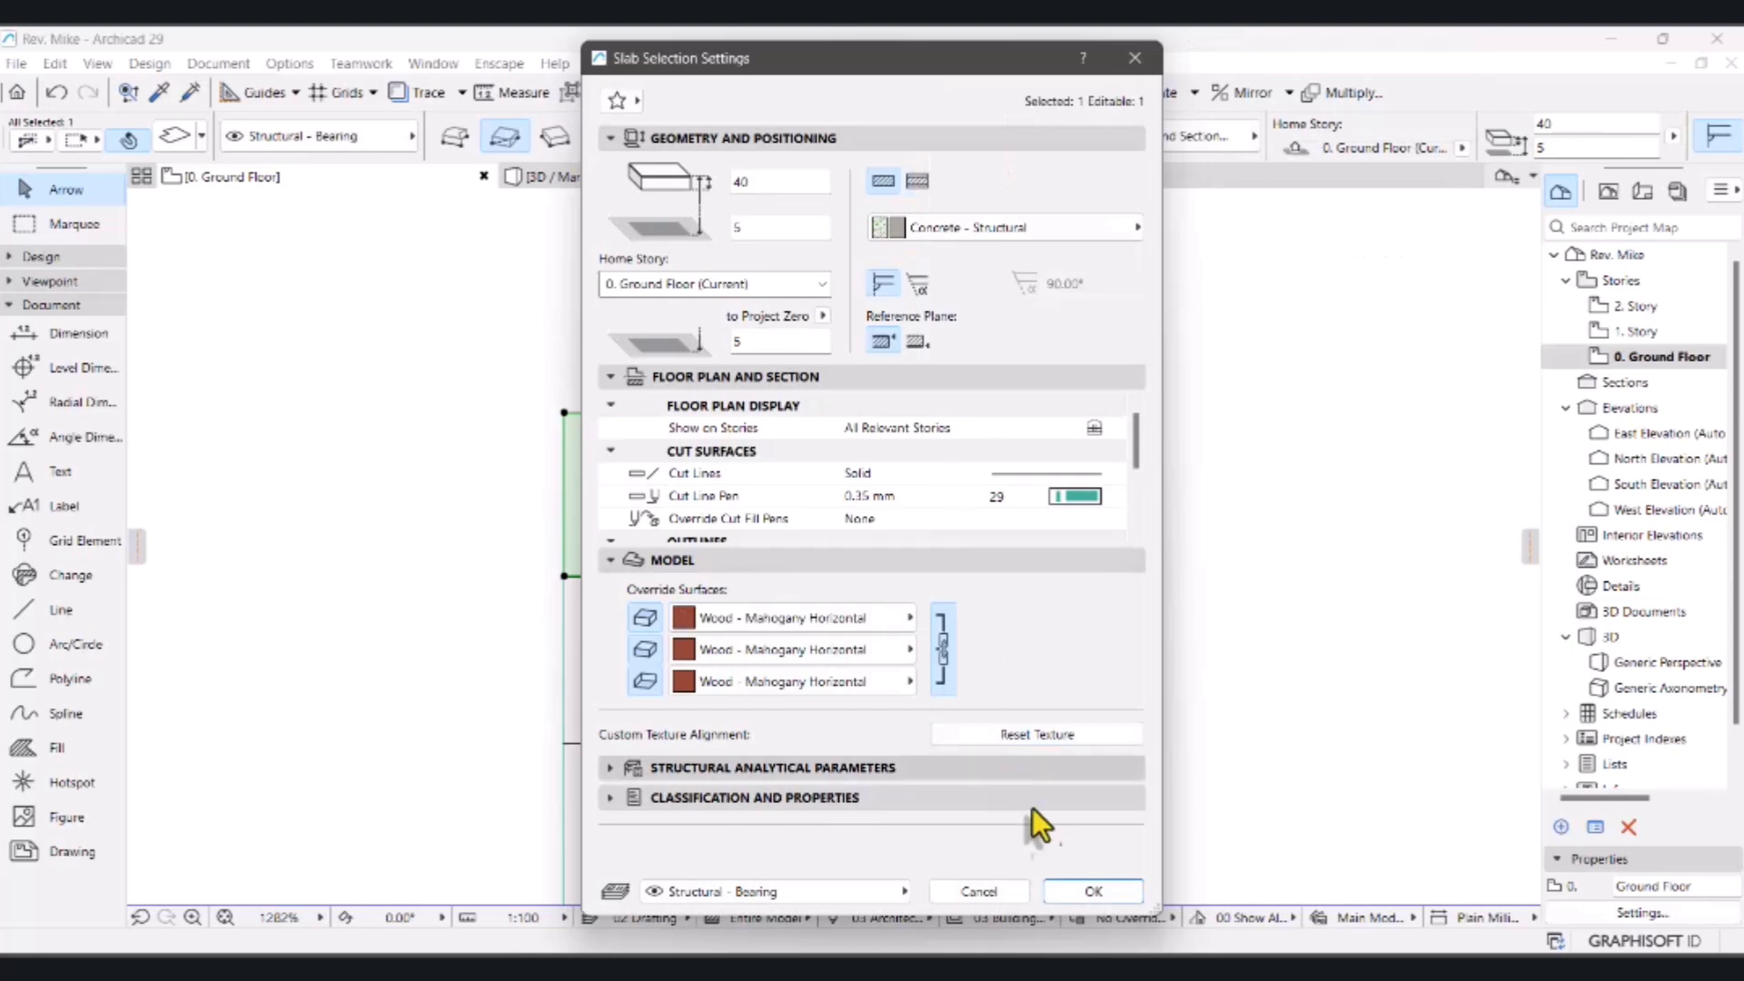
click(1090, 891)
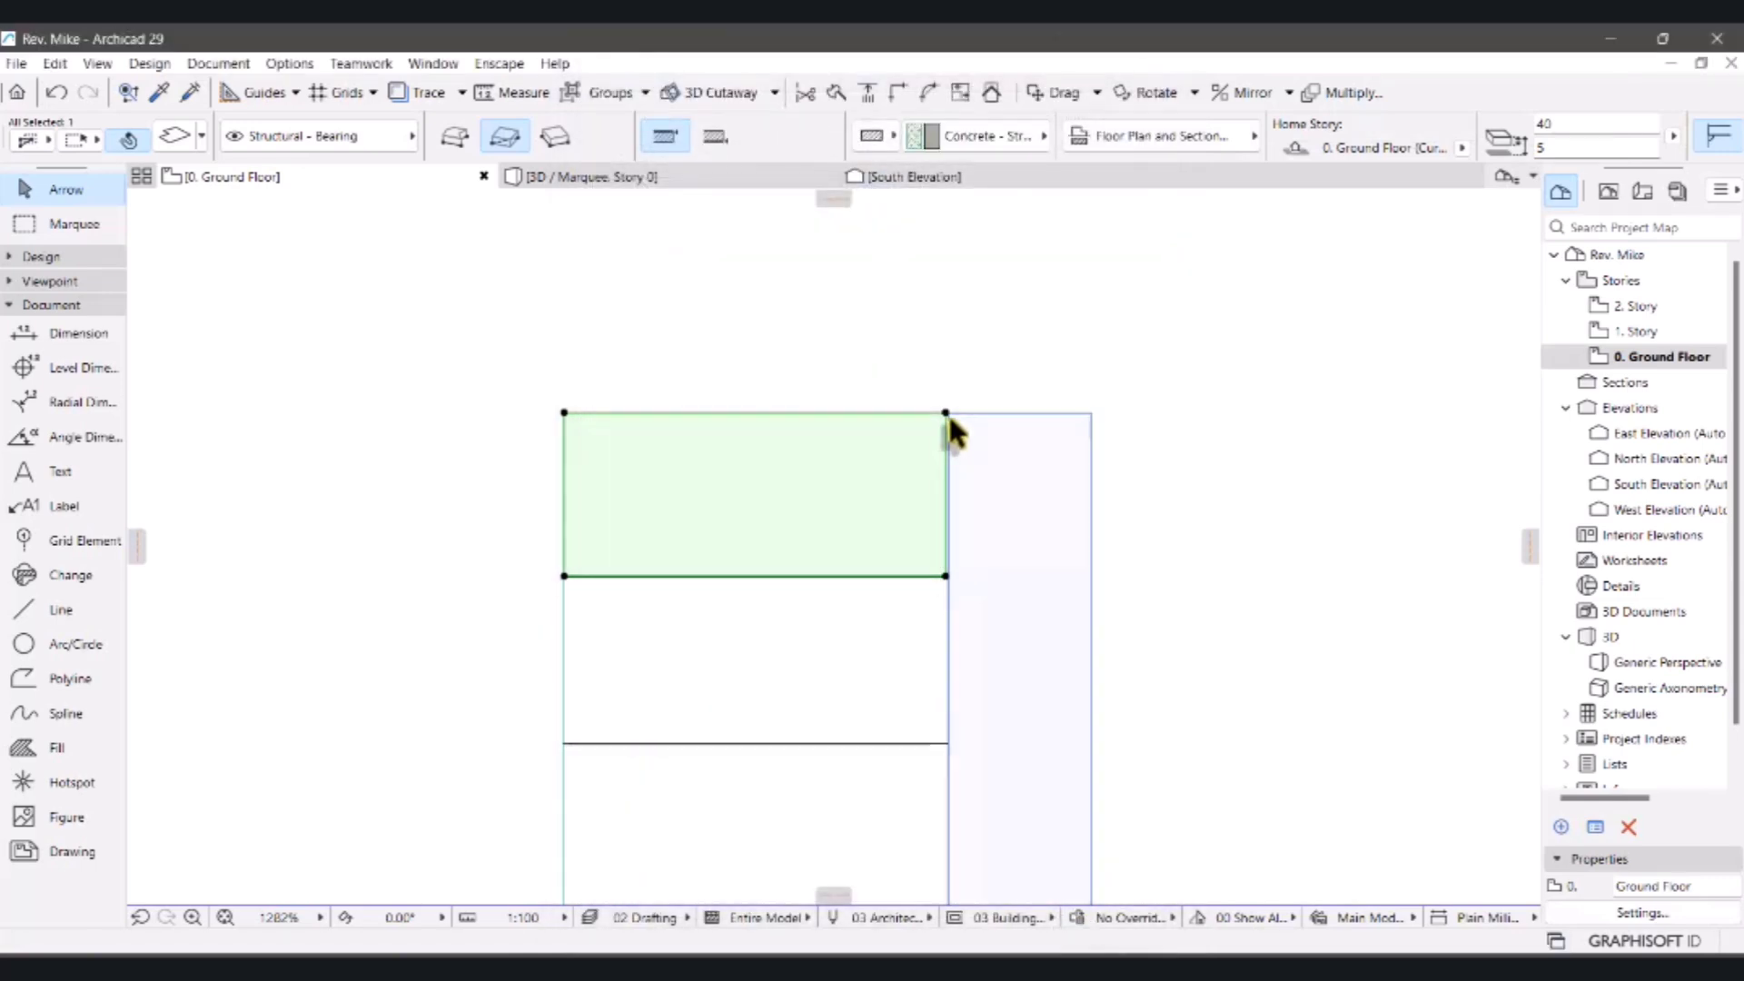
- Drag multiple copies of the top panel slab down the door leaf, placing one in each remaining panel division
scroll(945, 414, up, 6)
right_click(1020, 436)
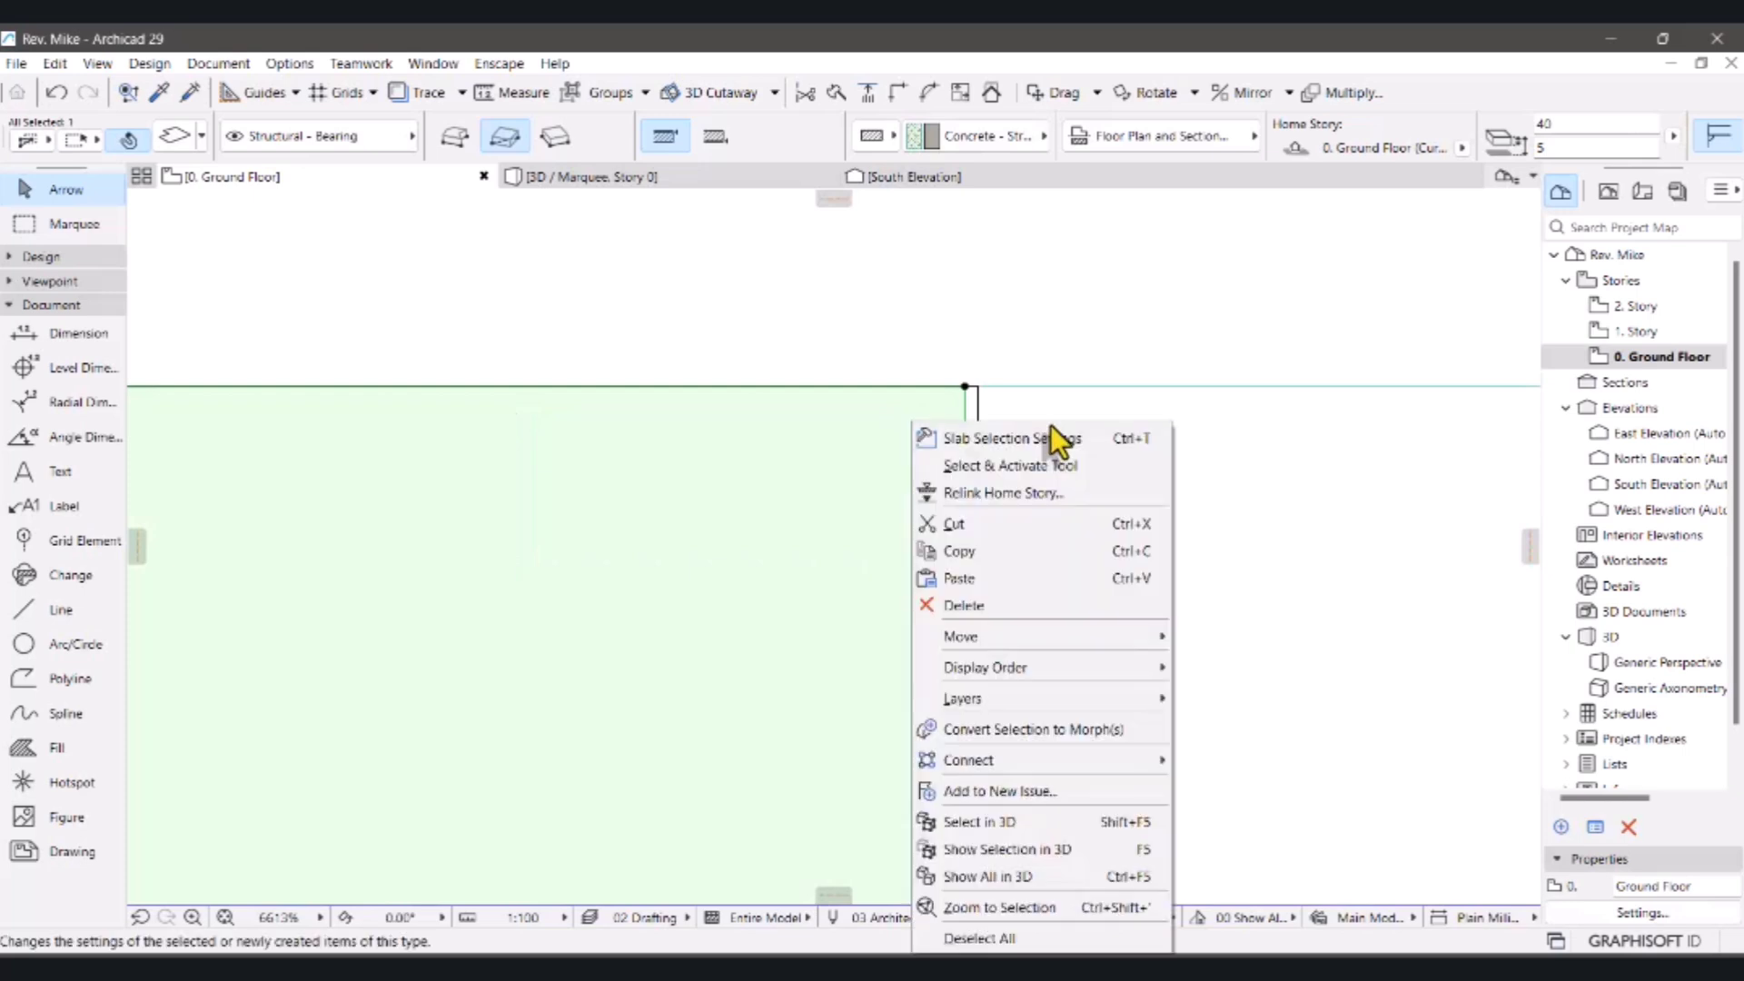
mouse_move(1063, 639)
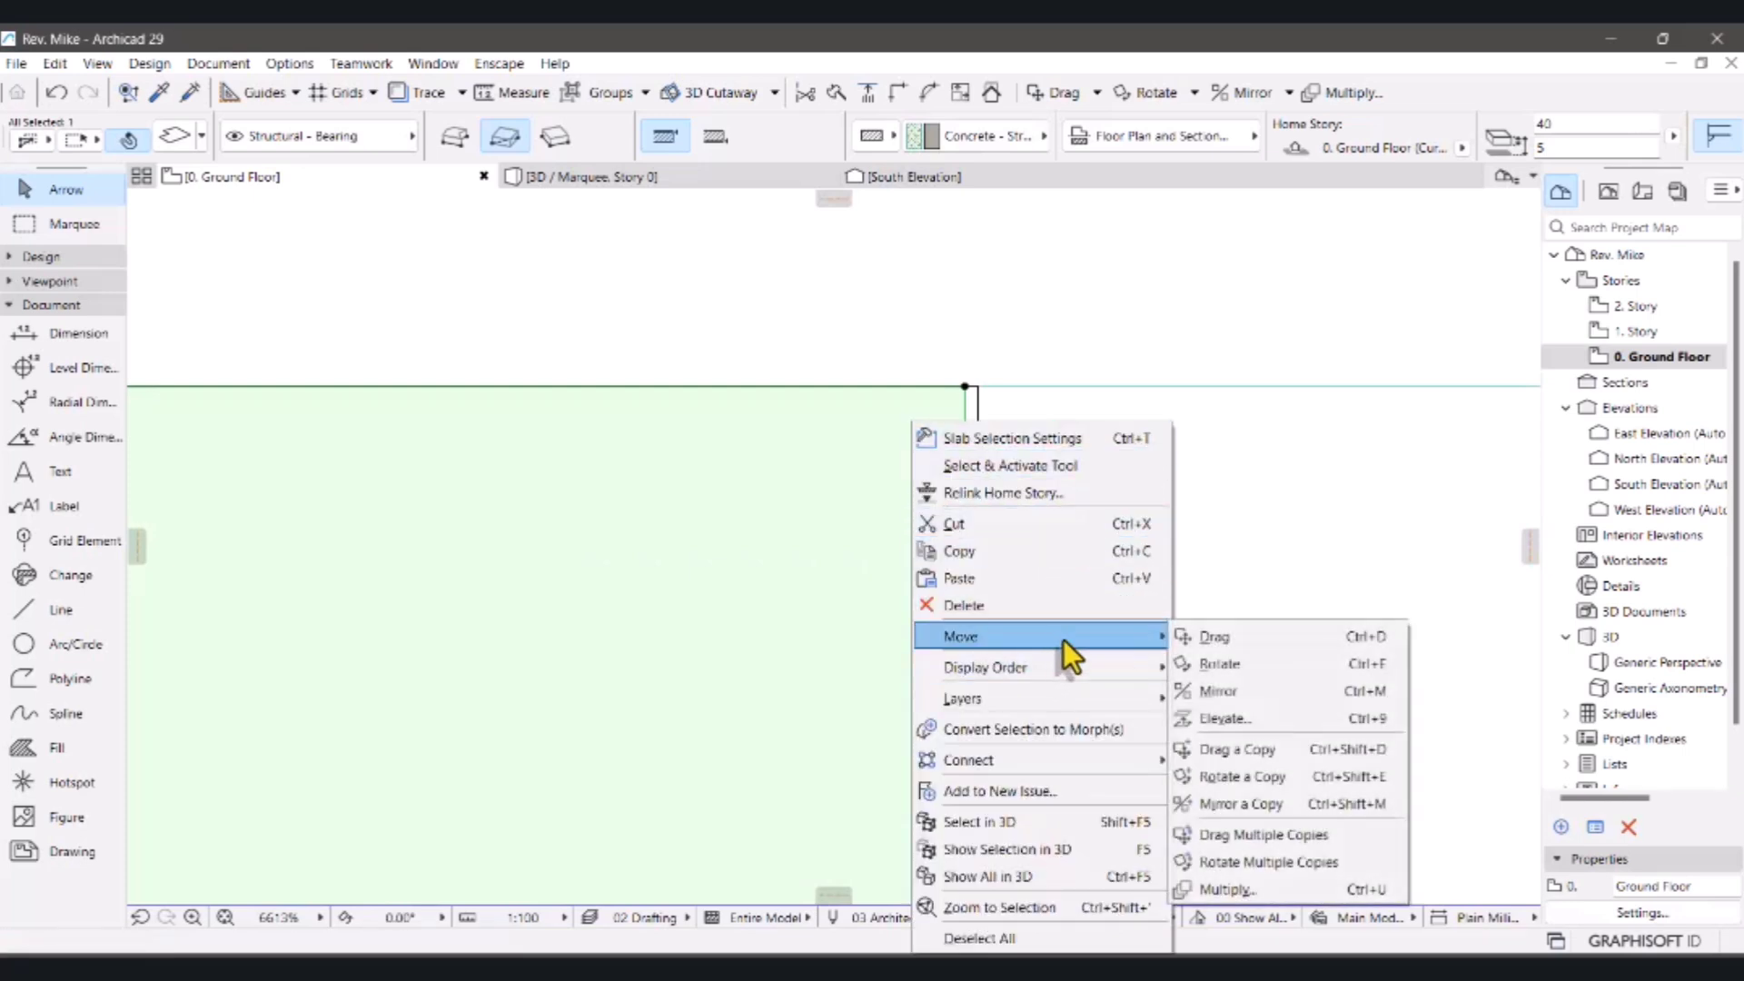
click(1188, 834)
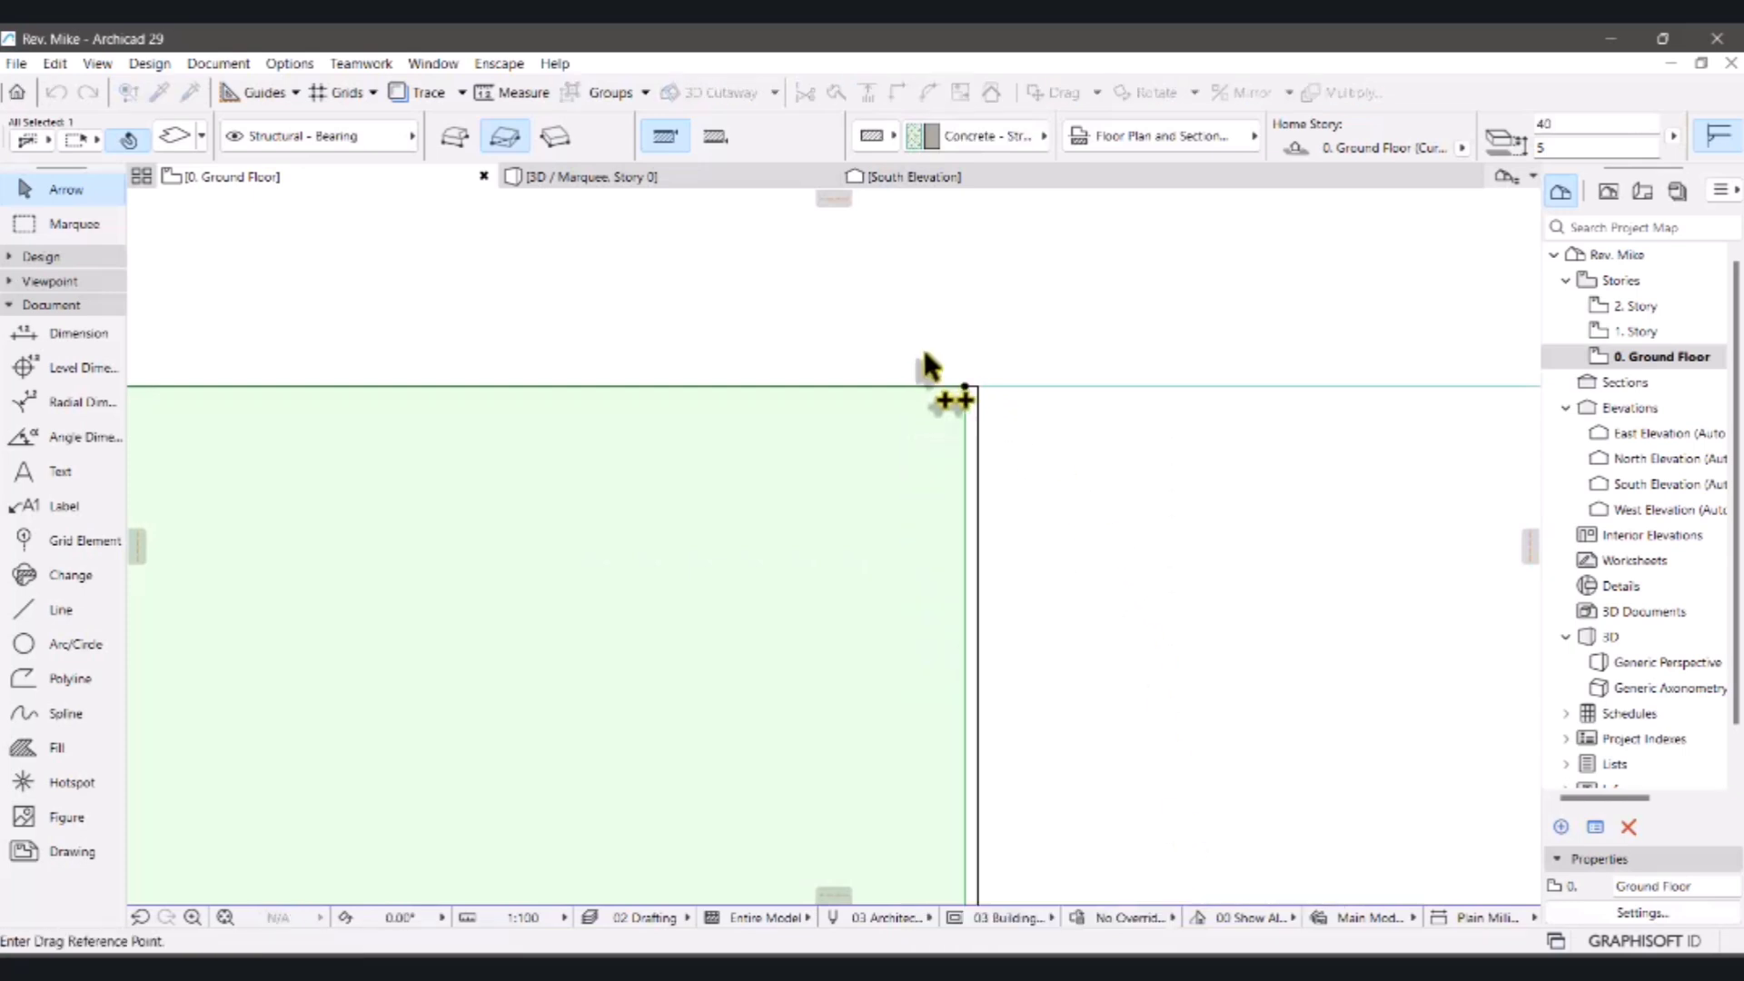
click(965, 386)
scroll(1056, 272, down, 3)
scroll(1045, 382, down, 3)
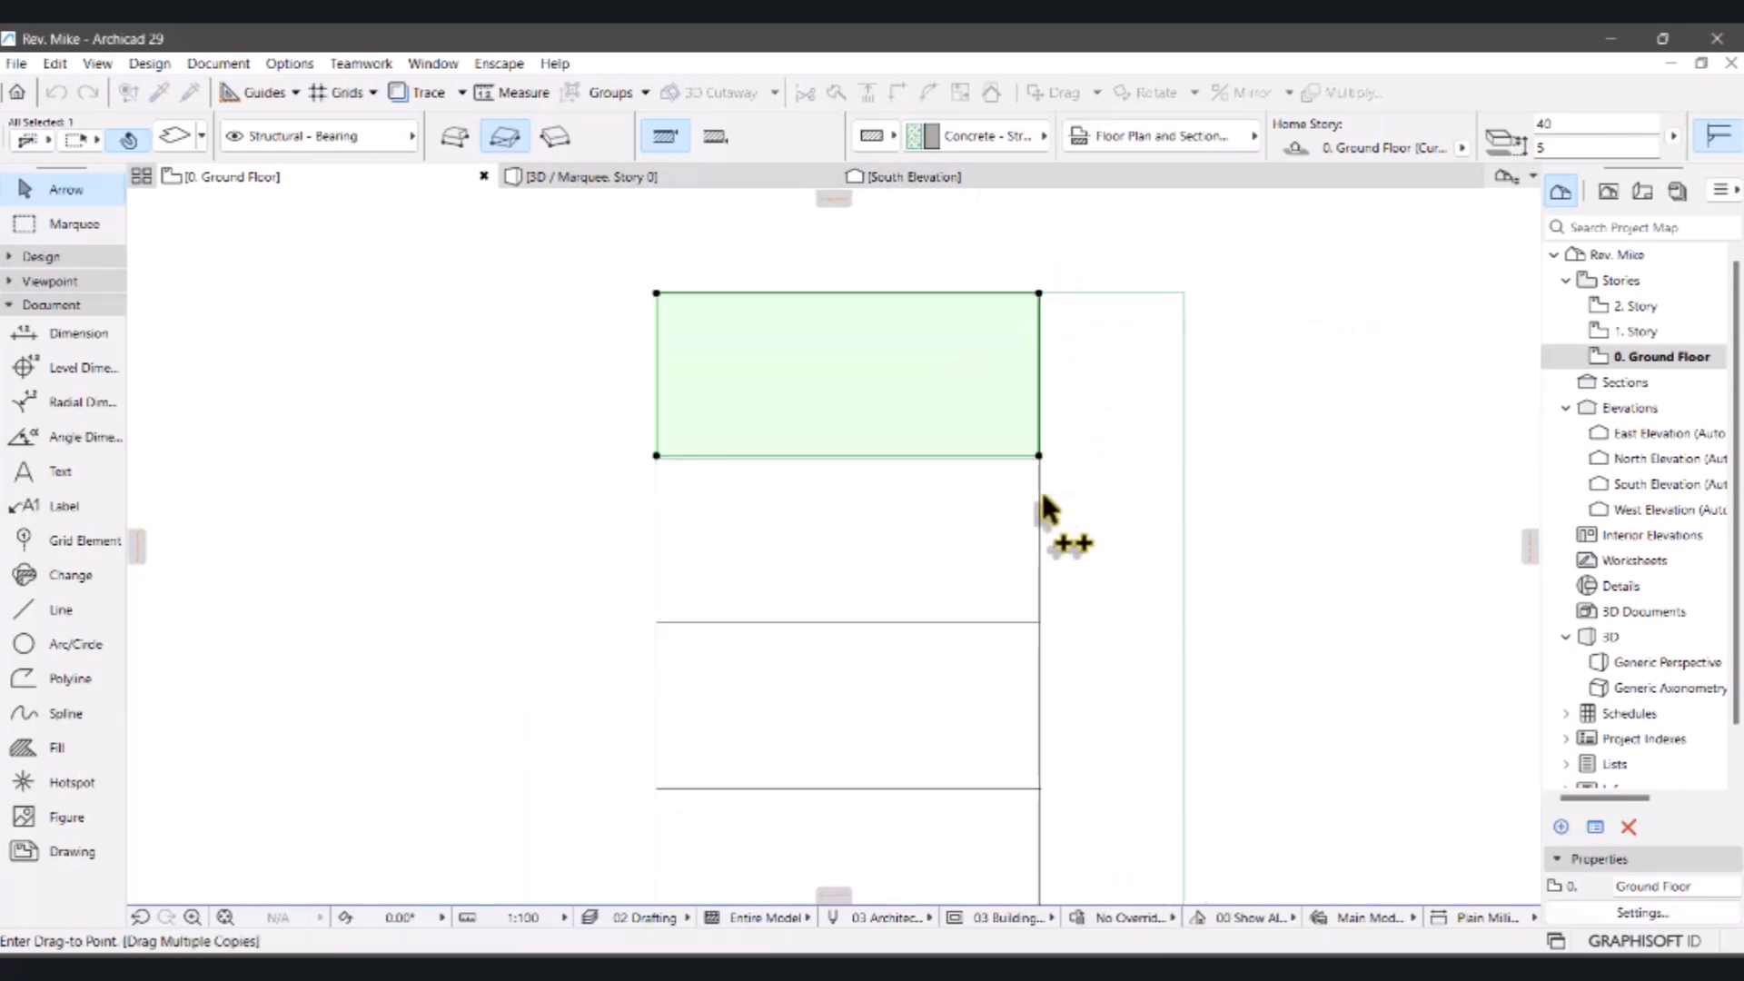
scroll(1038, 491, up, 5)
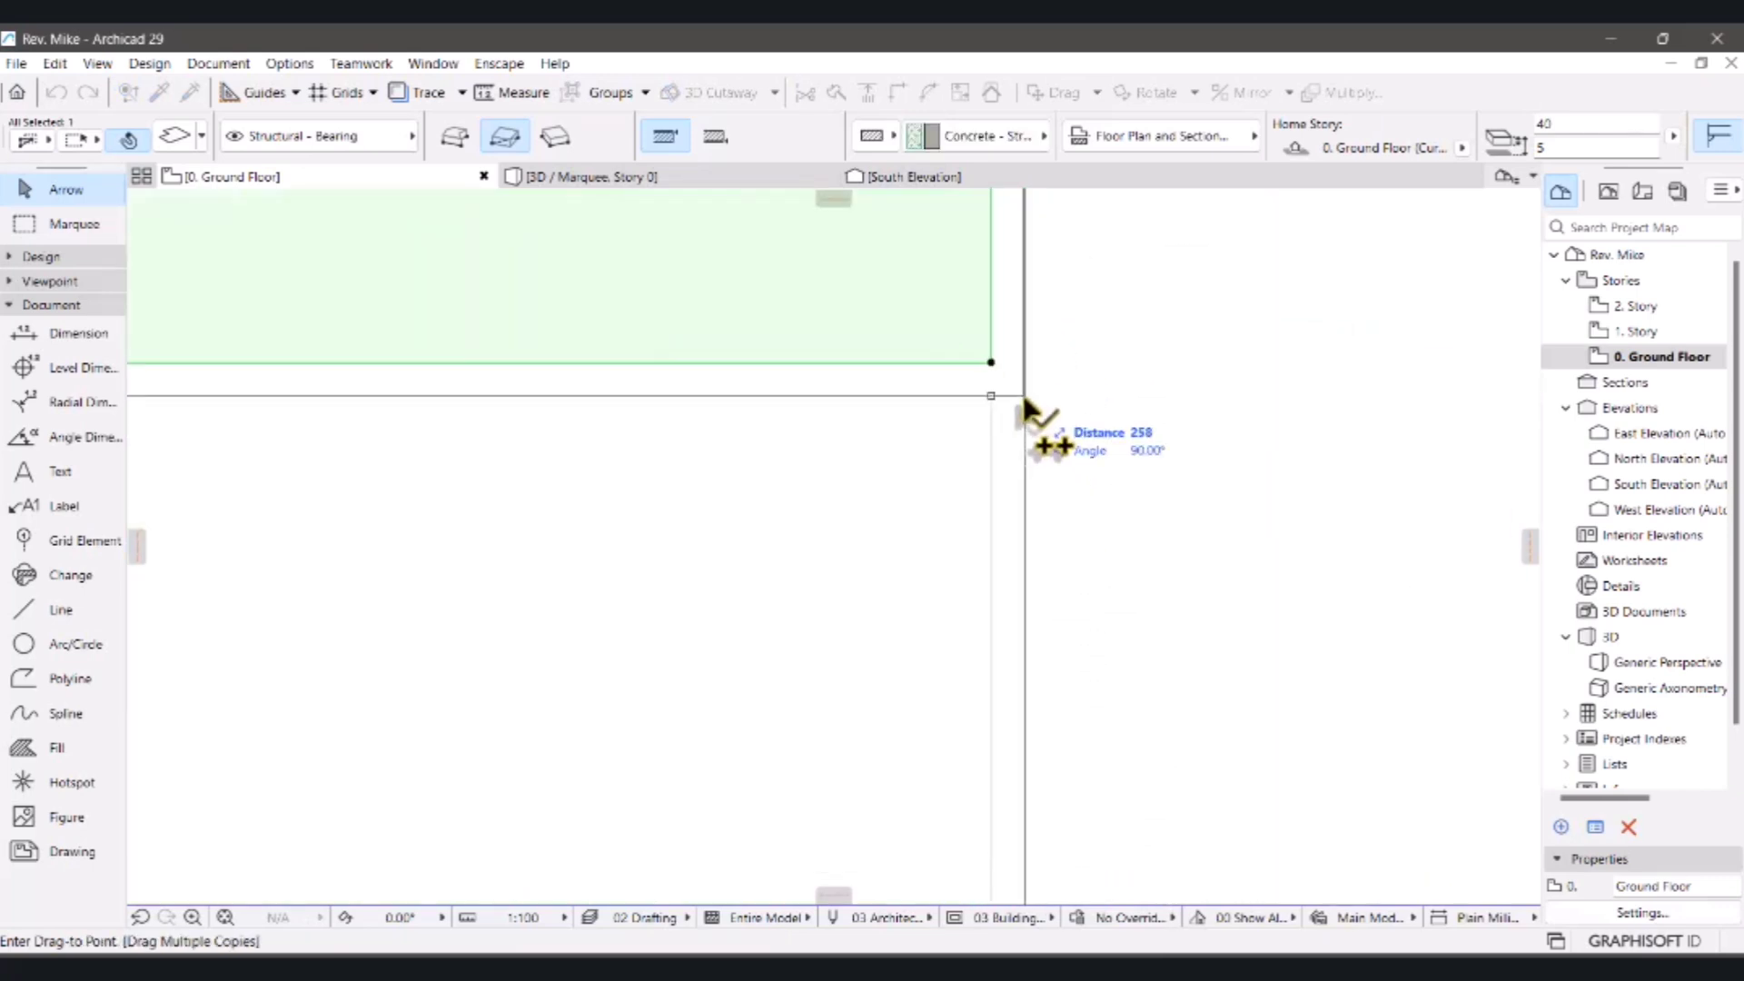
scroll(1095, 332, down, 1)
scroll(1077, 341, down, 3)
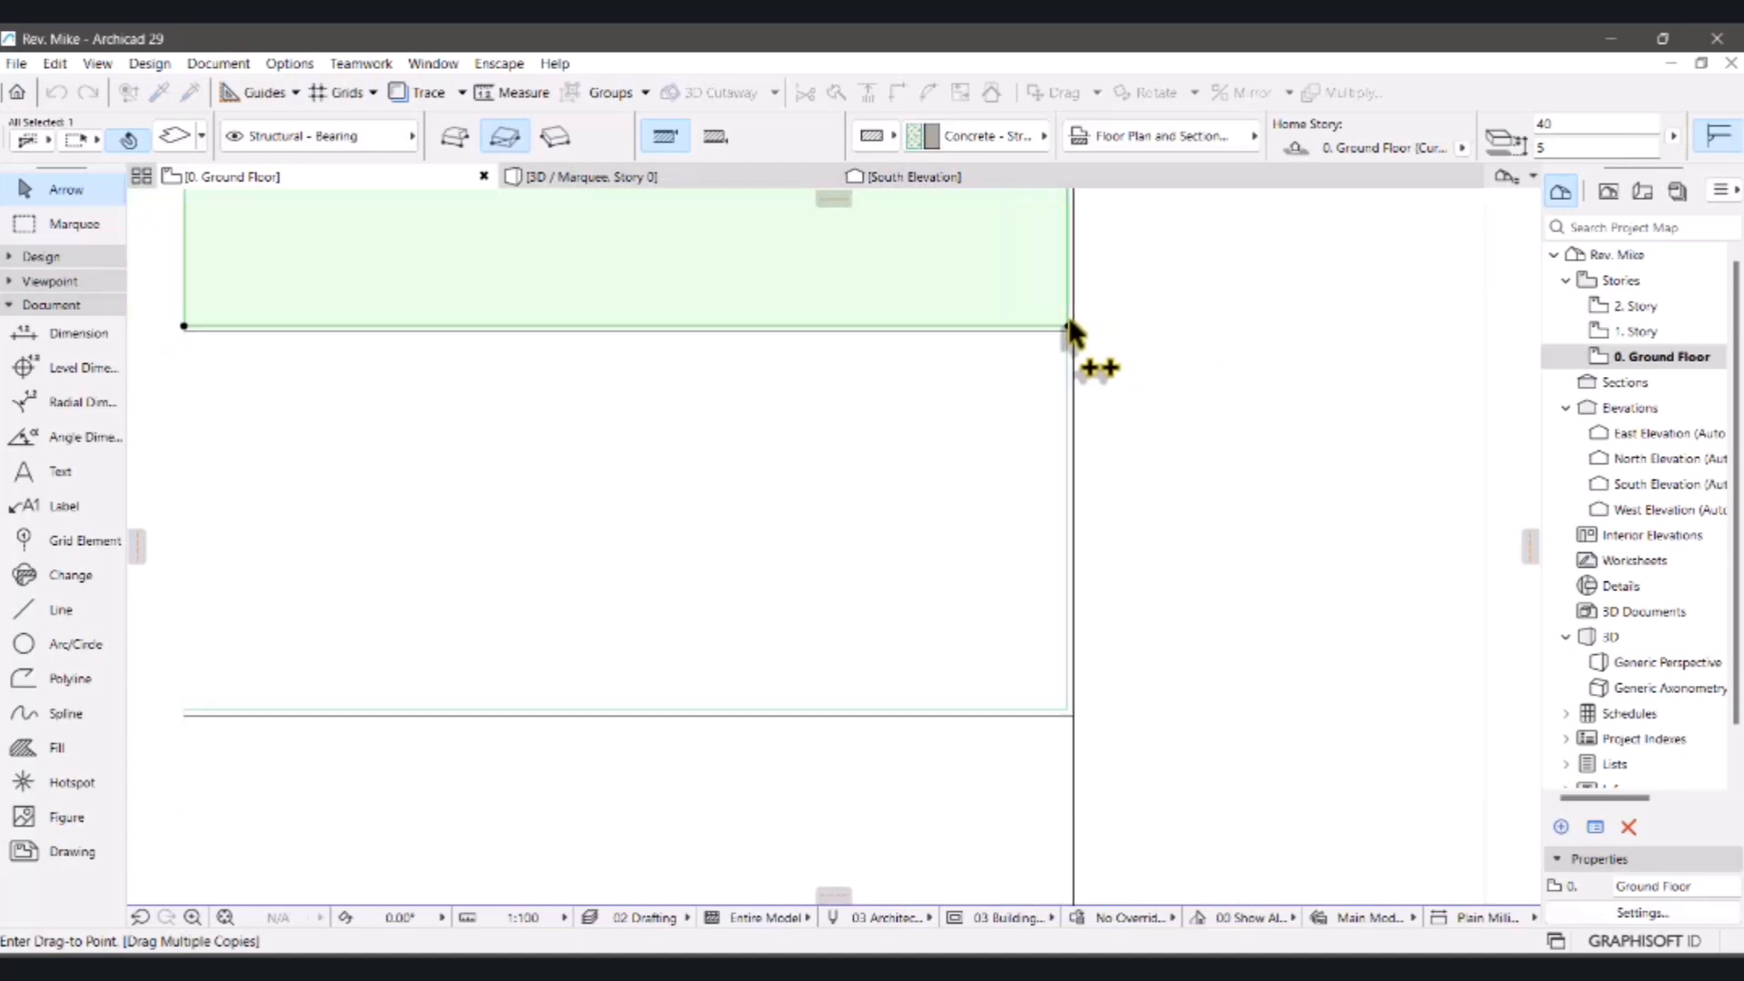
scroll(1077, 554, up, 4)
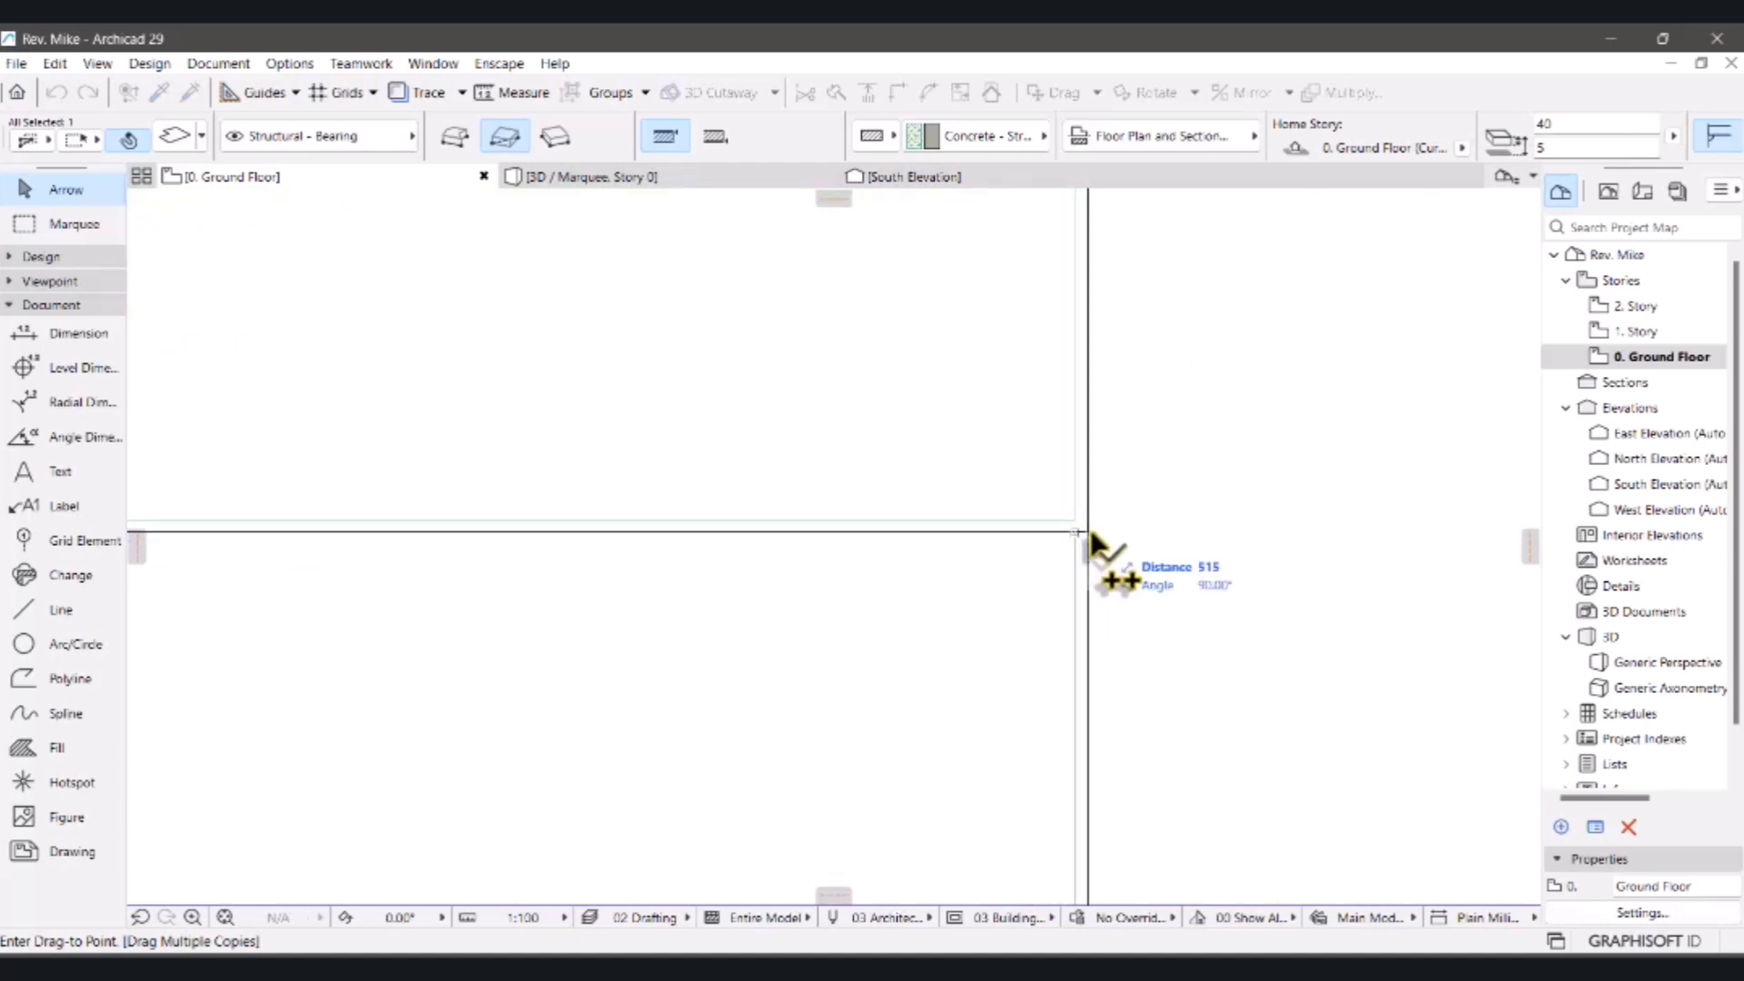
click(1088, 532)
scroll(954, 356, down, 2)
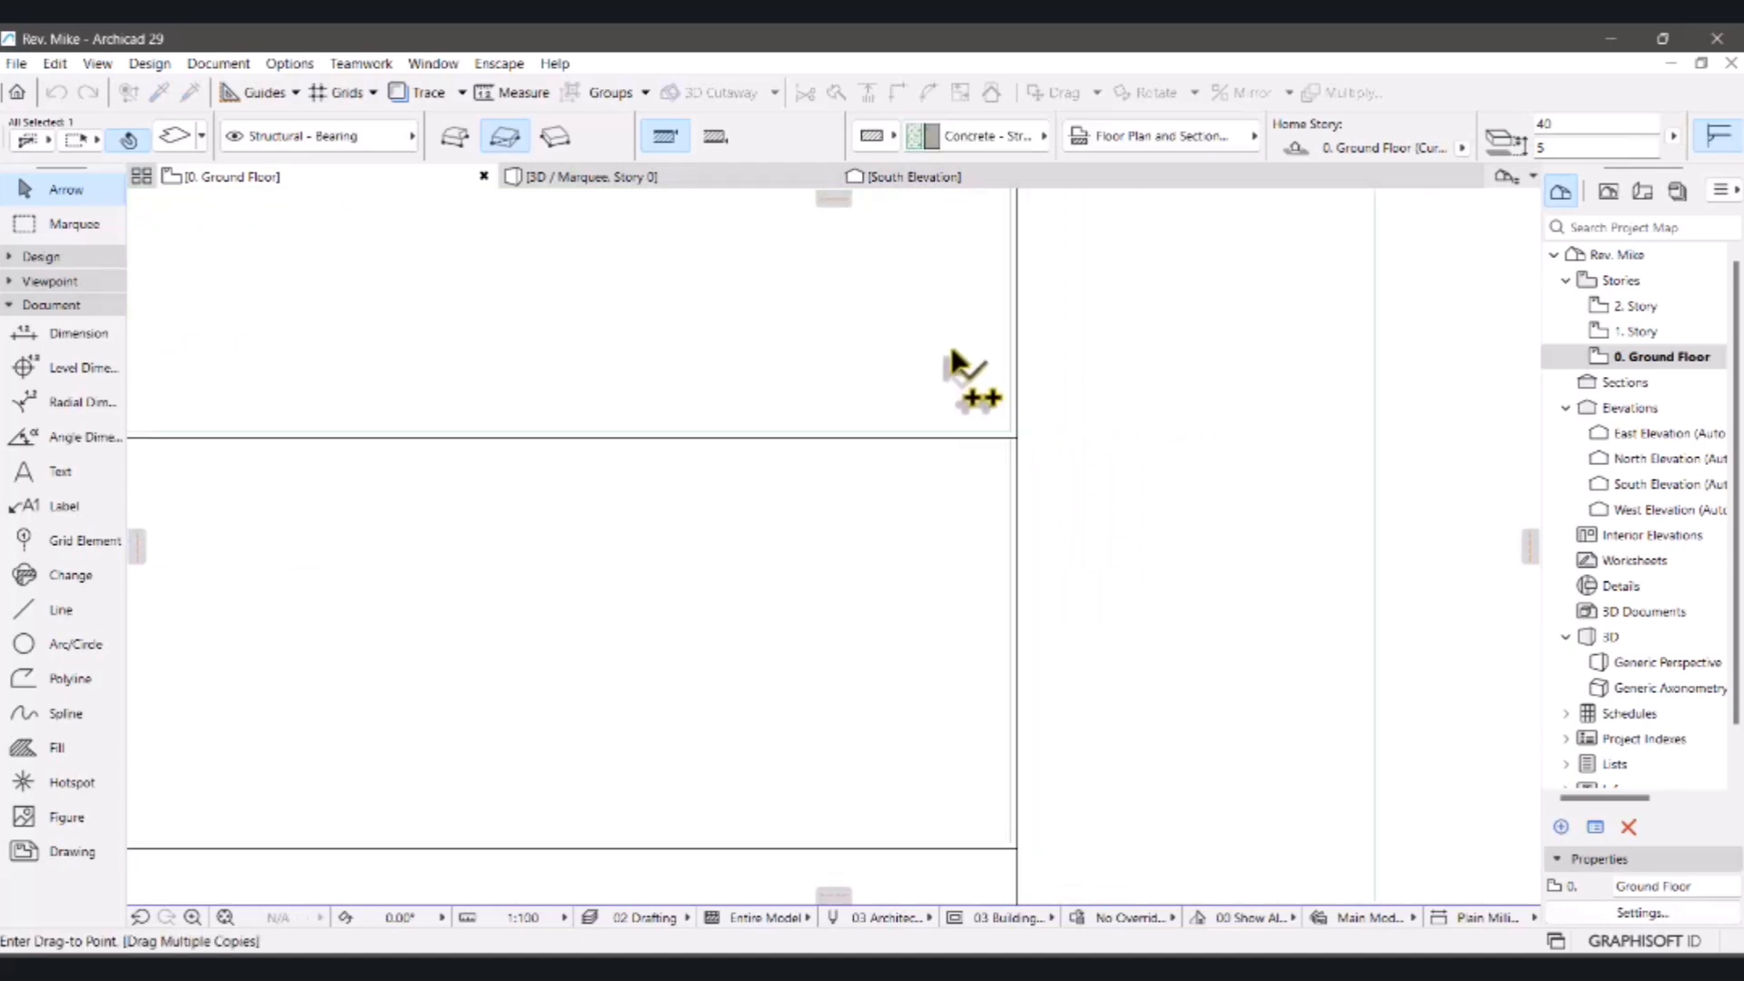
scroll(966, 537, up, 2)
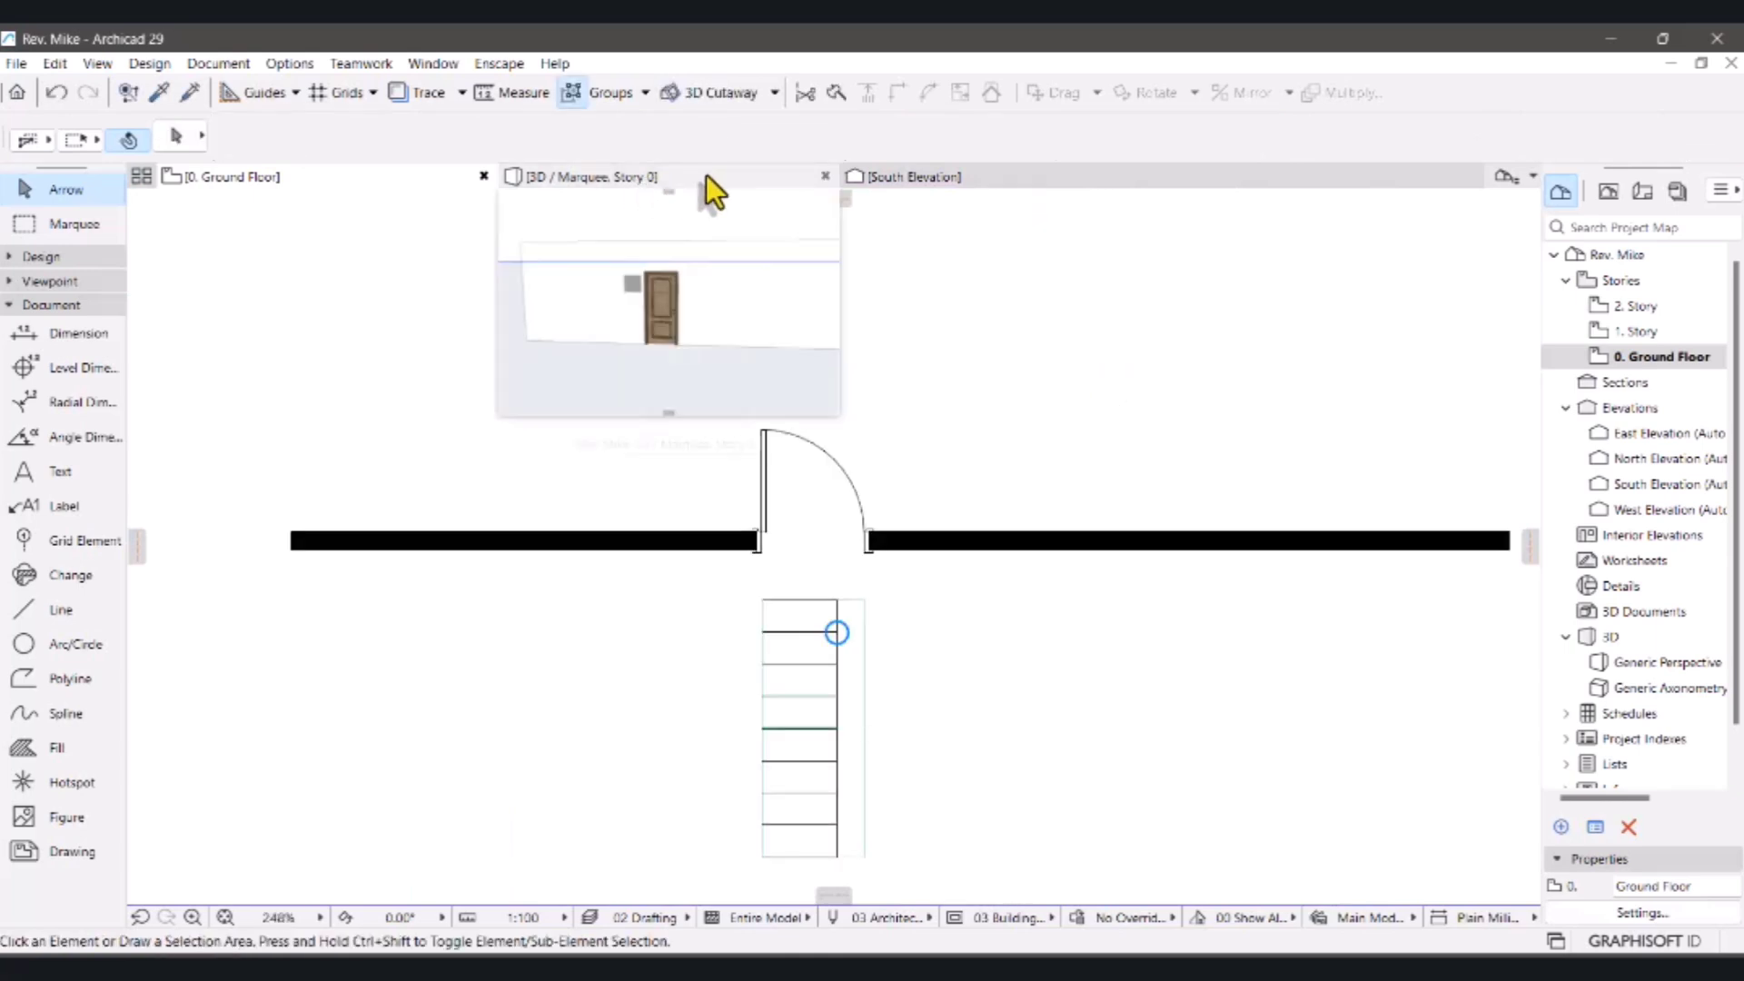
- Examine the mahogany panel slabs and the strip slab of the door leaf in the 3D view
click(706, 177)
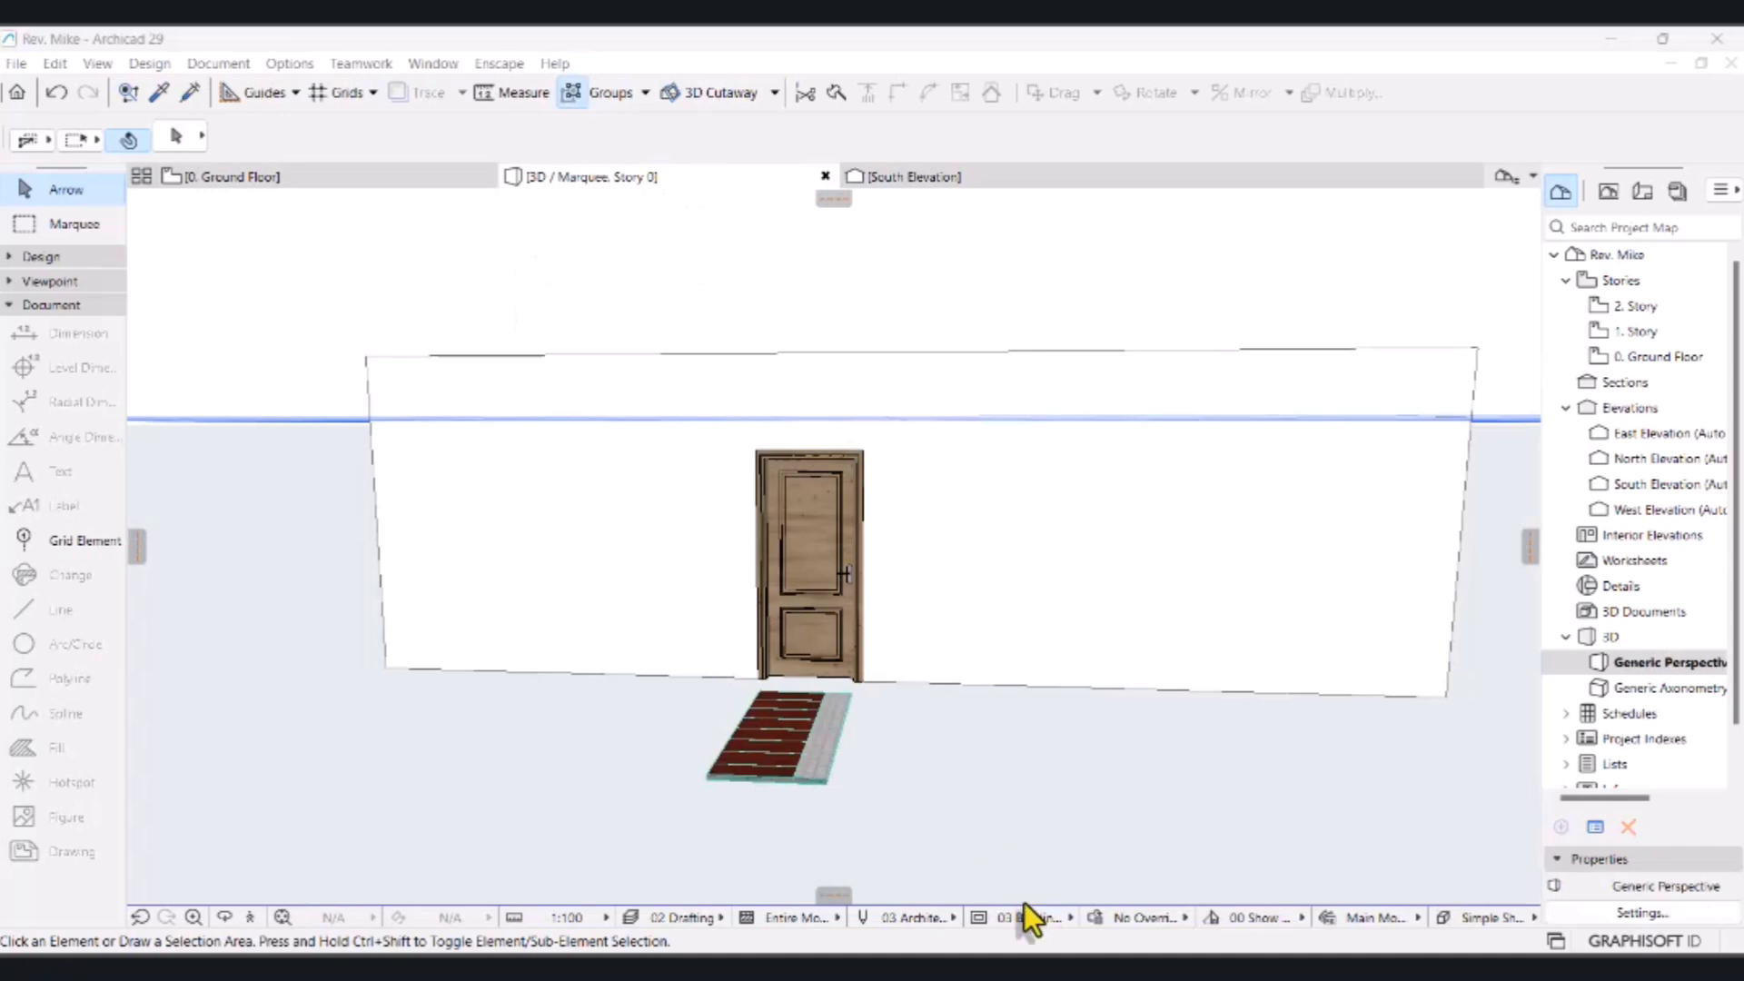
scroll(780, 761, up, 5)
scroll(782, 760, up, 5)
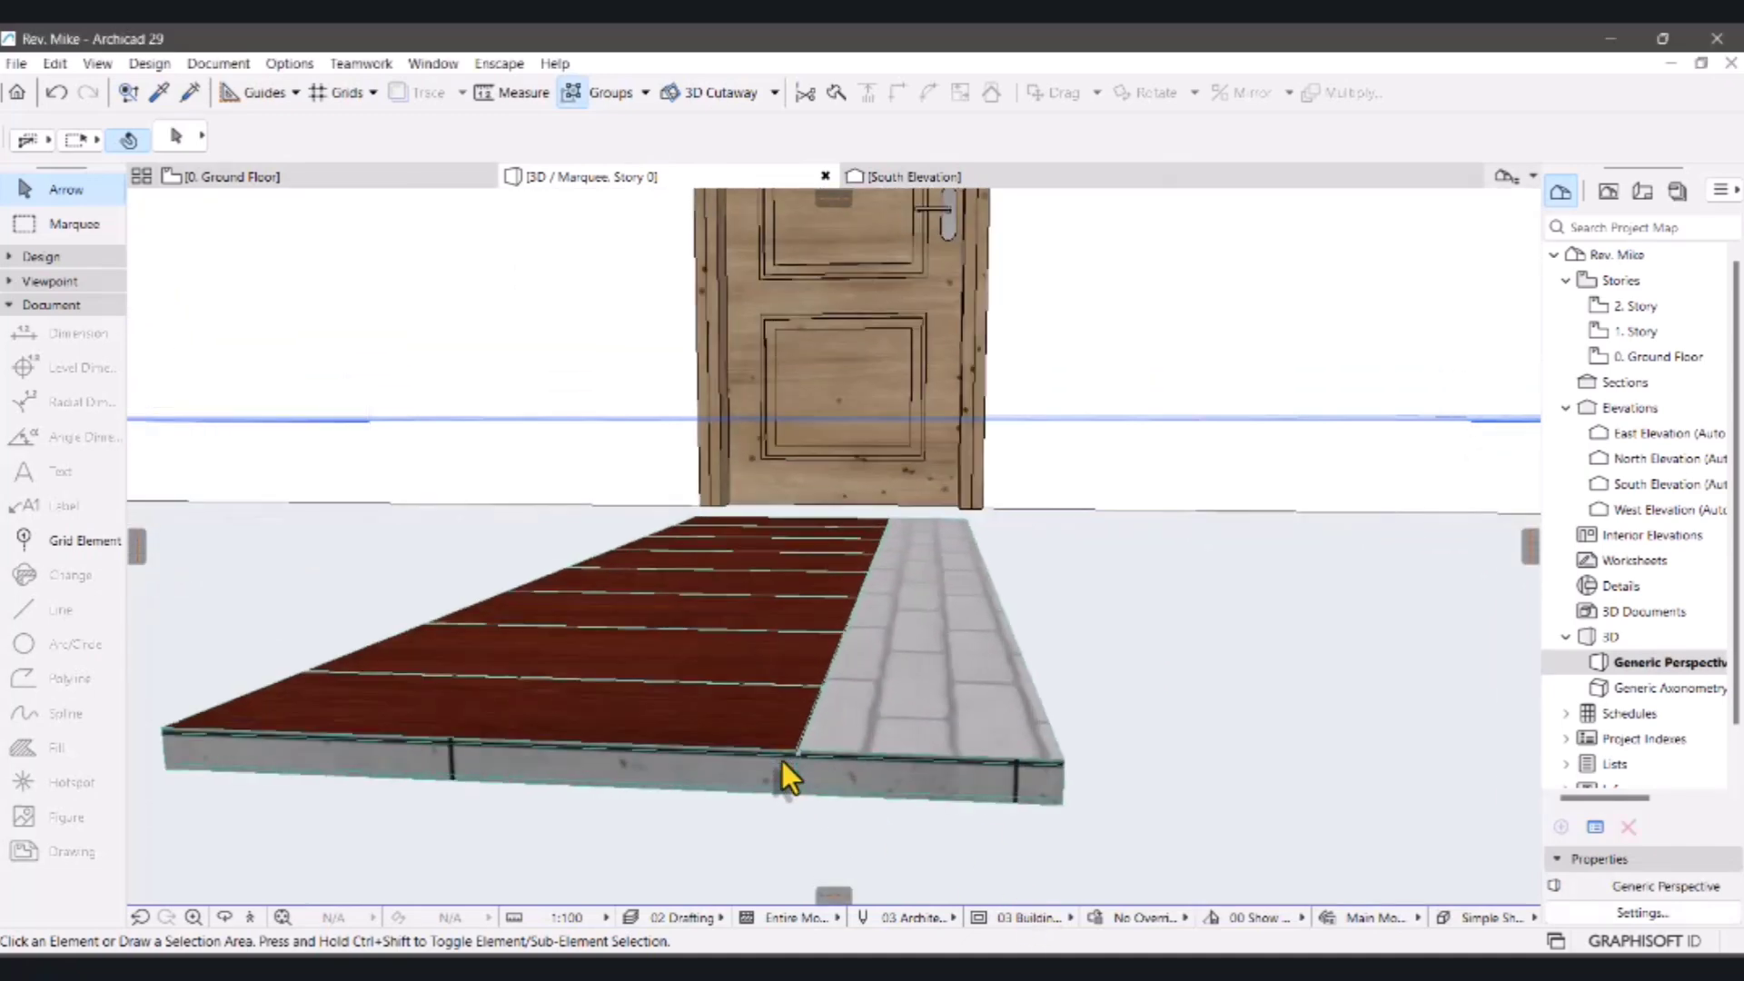
scroll(1103, 785, down, 4)
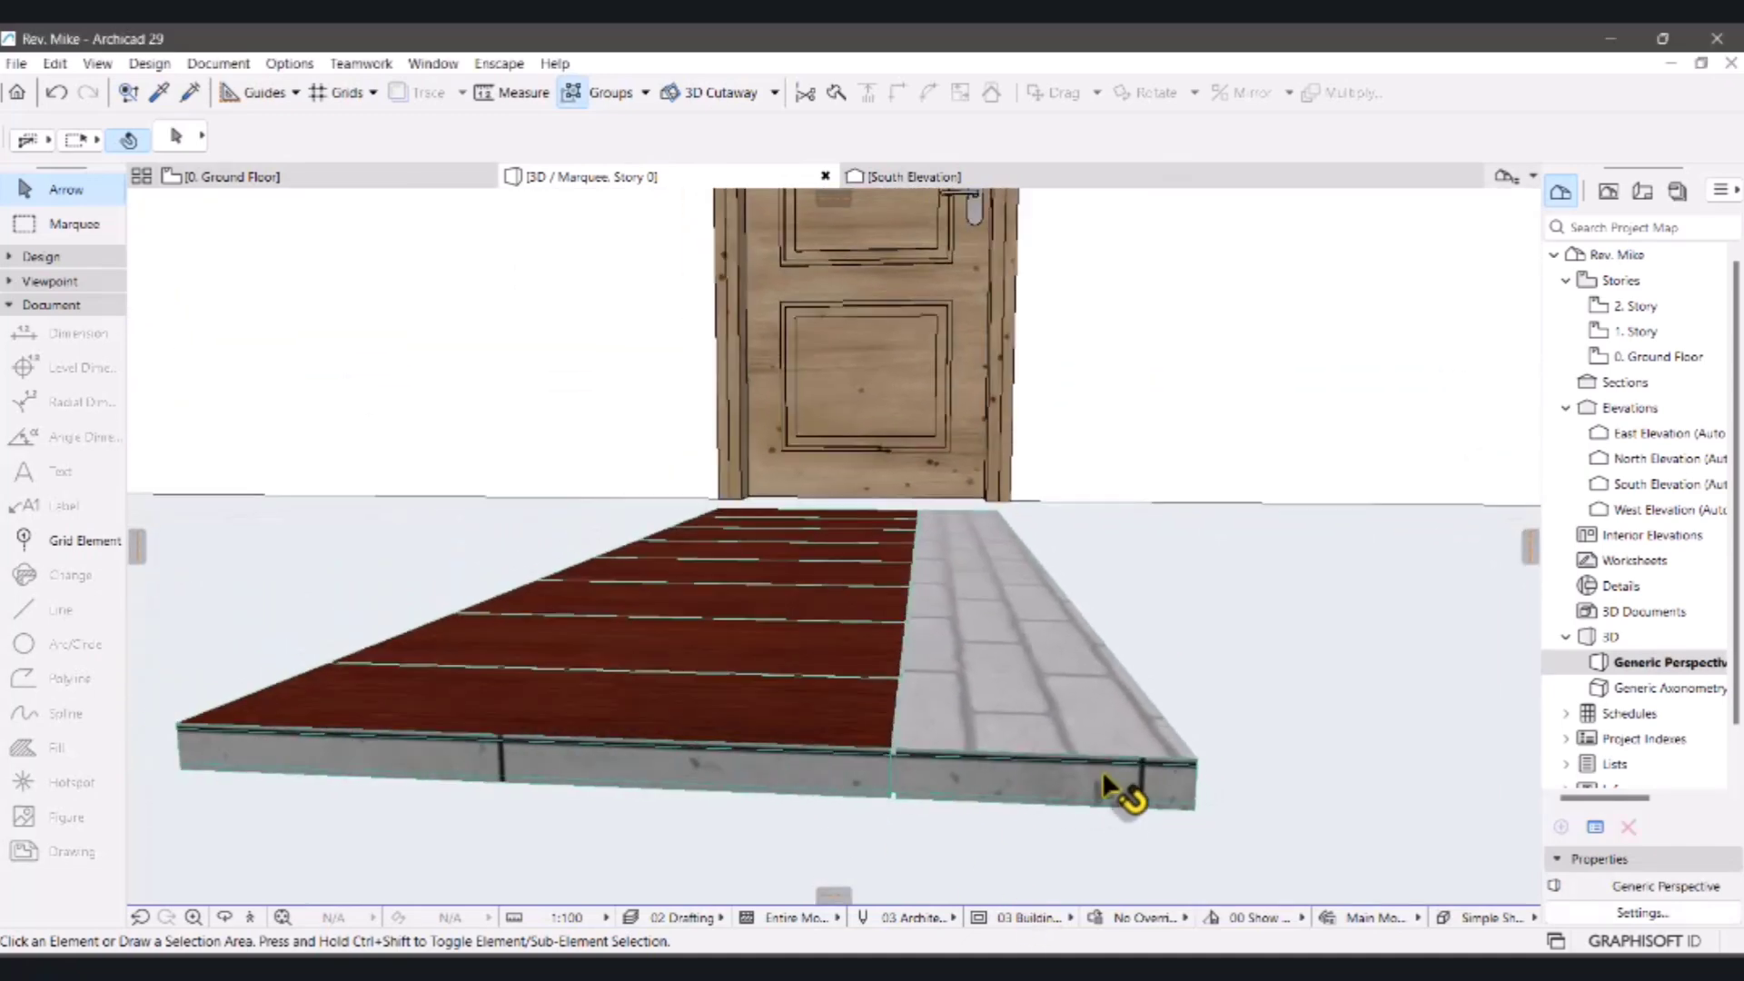
scroll(1036, 765, up, 3)
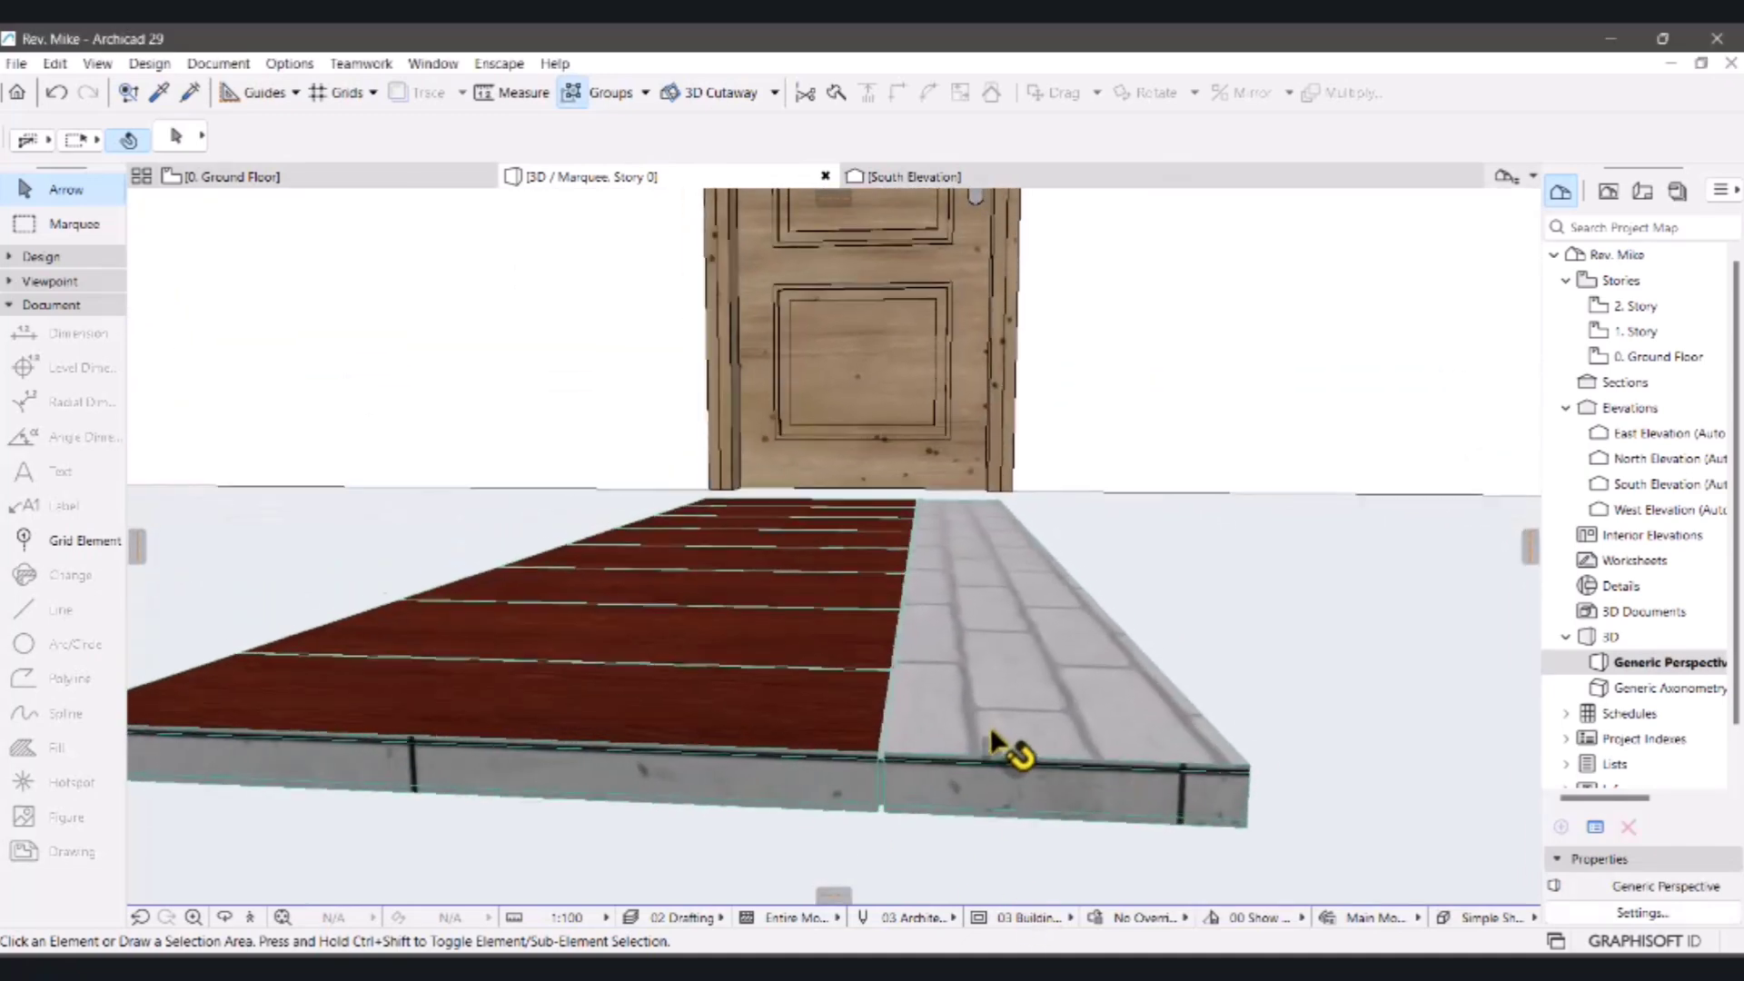
click(985, 678)
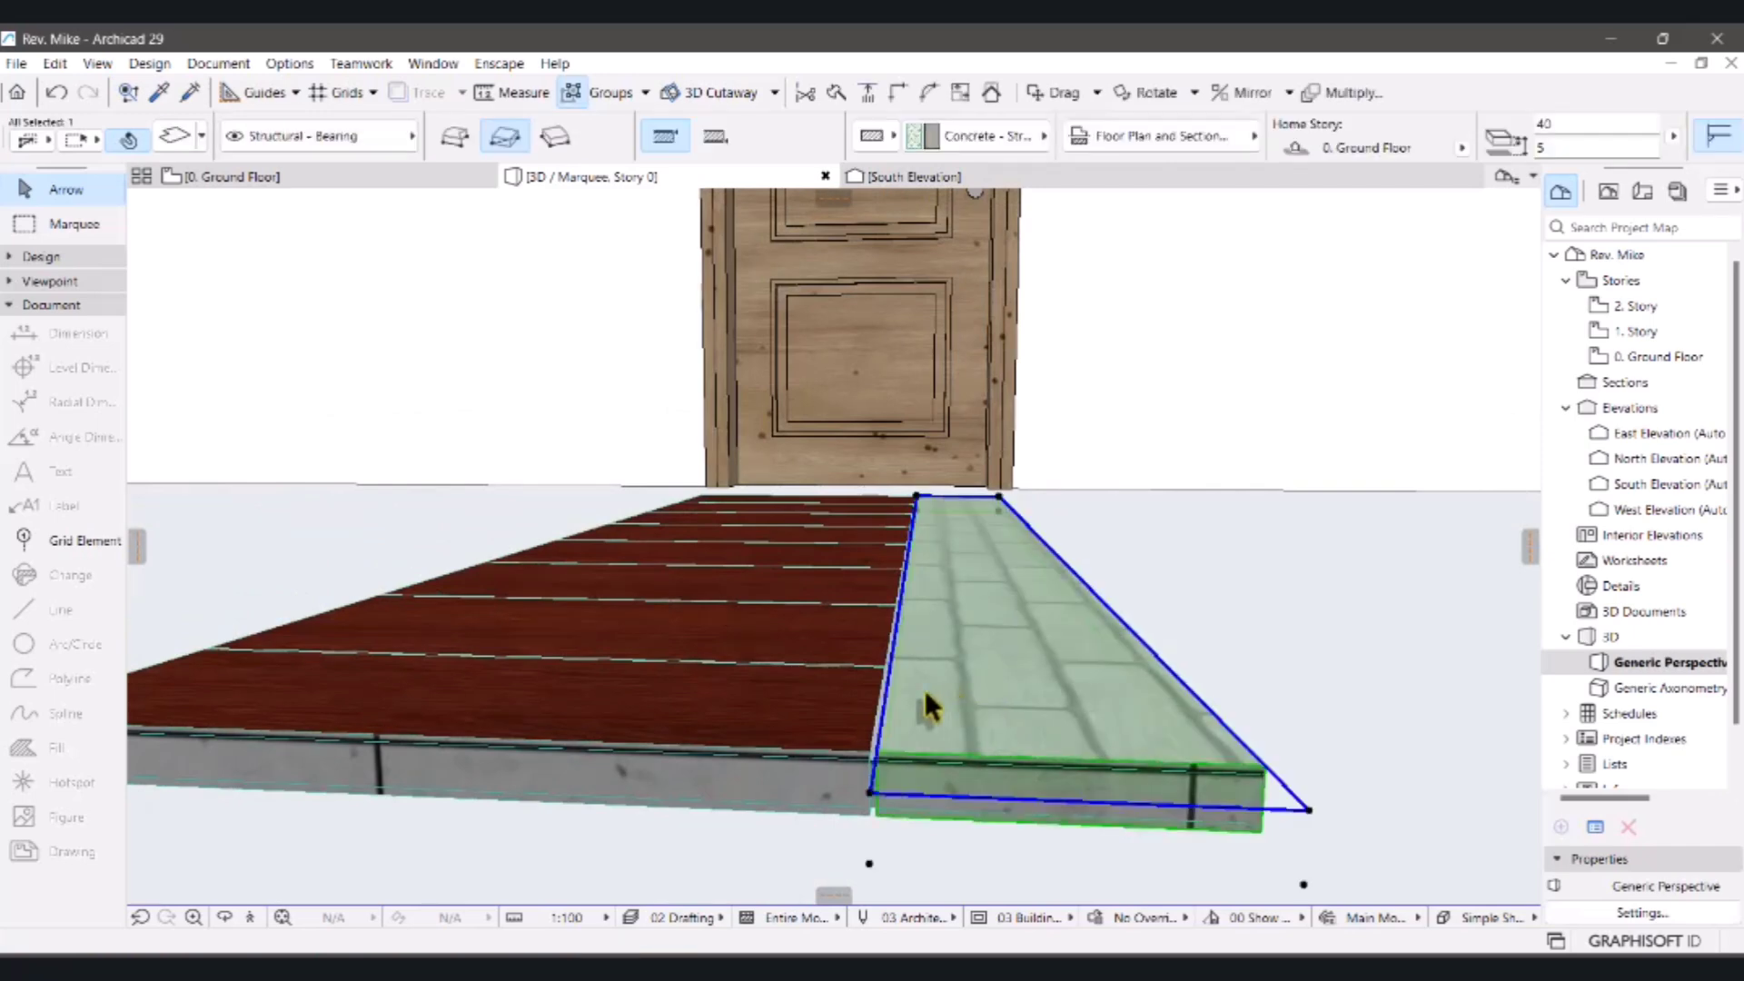
key(Escape)
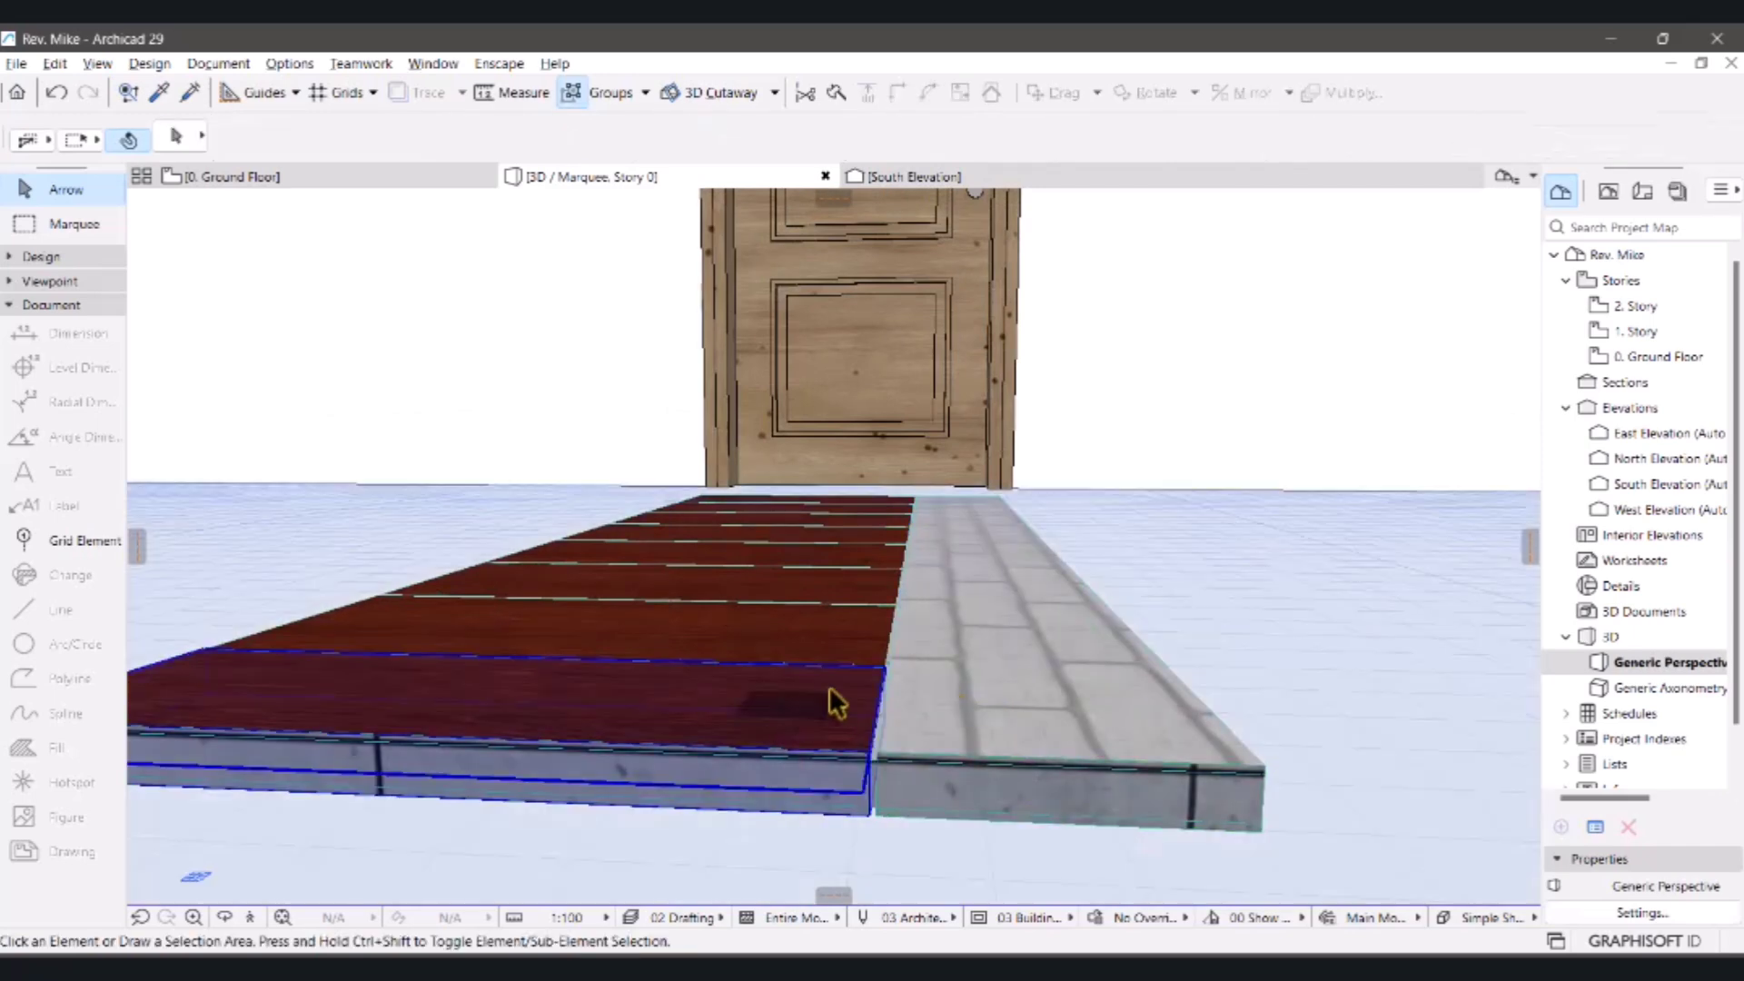
- Transfer the slab settings of a mahogany panel to the vertical strip slab, matching its surfaces
alt+click(1000, 681)
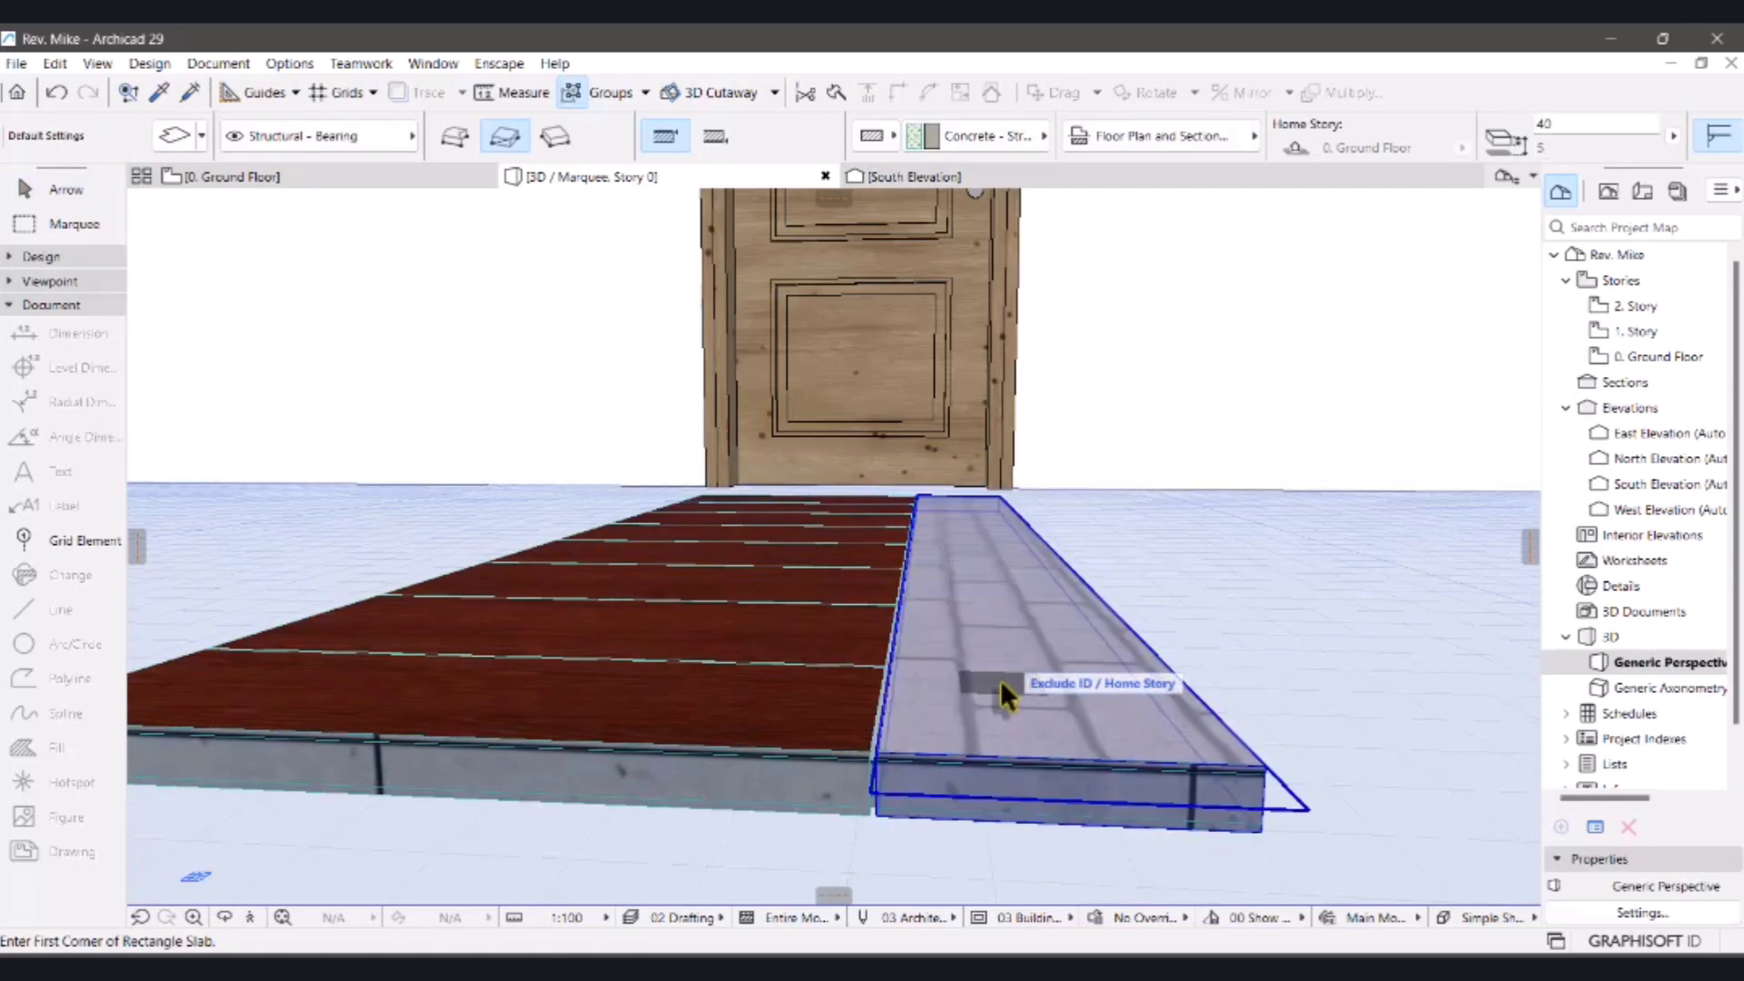
ctrl+alt+click(1000, 681)
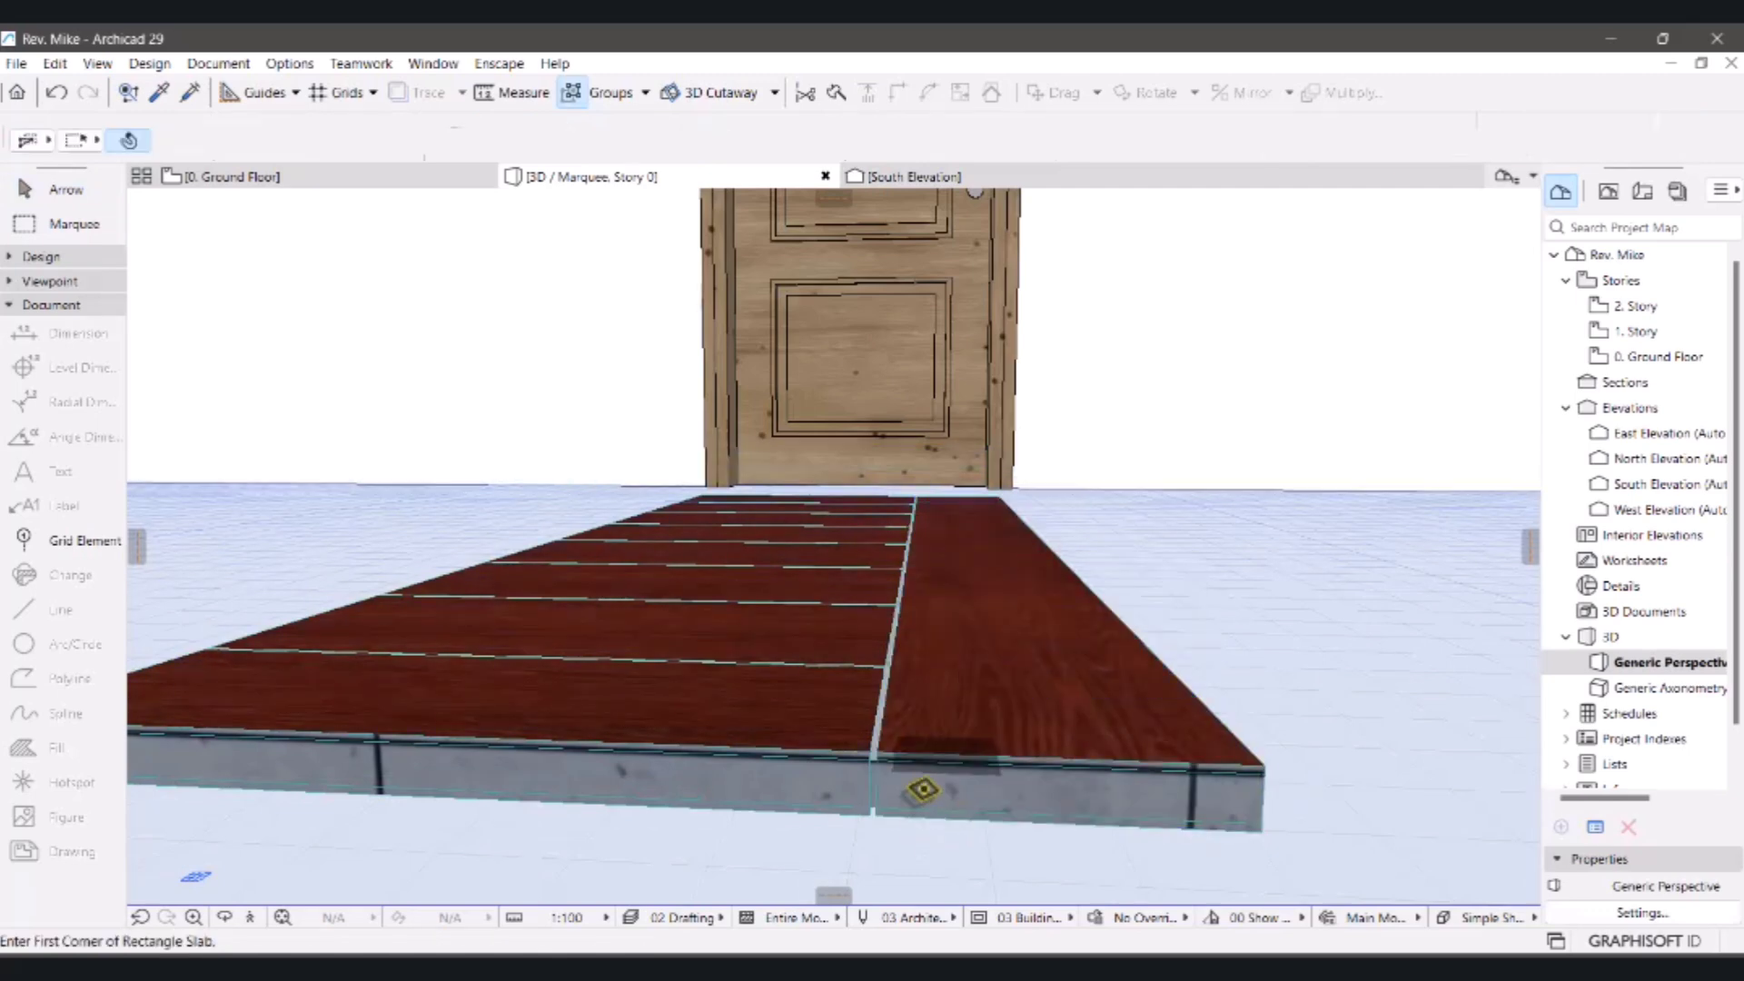
click(1041, 787)
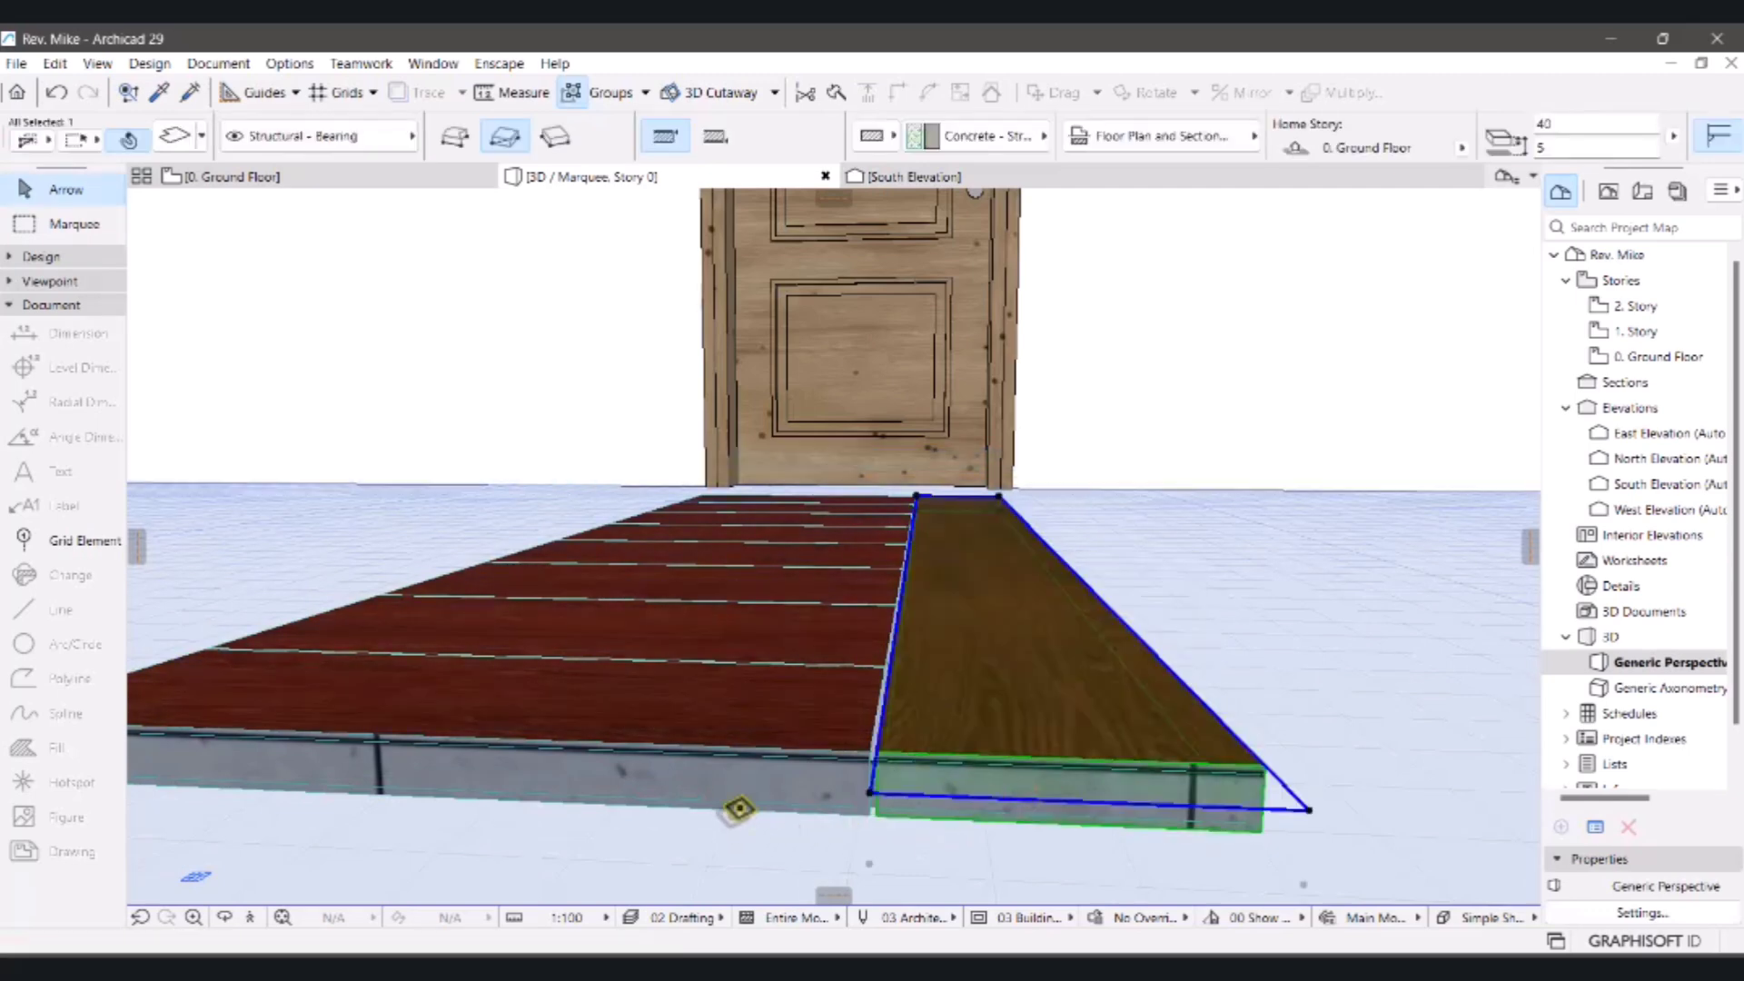
- Set all three override surfaces of the base slab beneath the panels to Wood - Oak Light
click(741, 801)
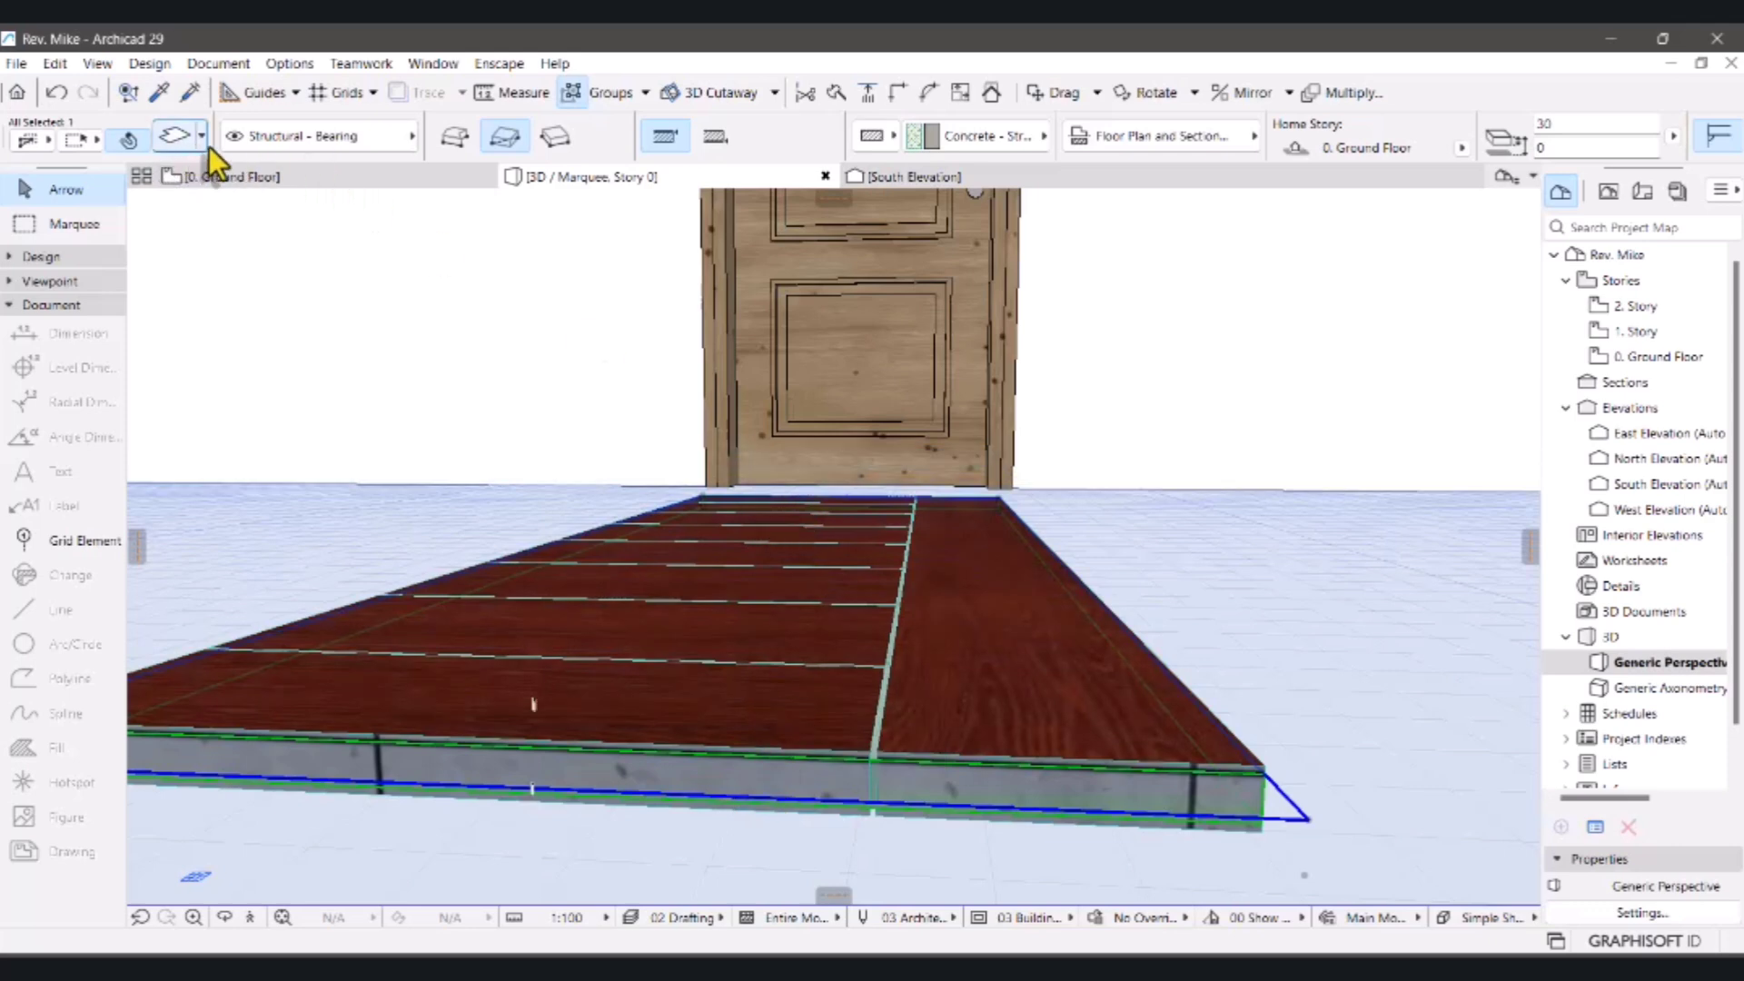
double_click(989, 672)
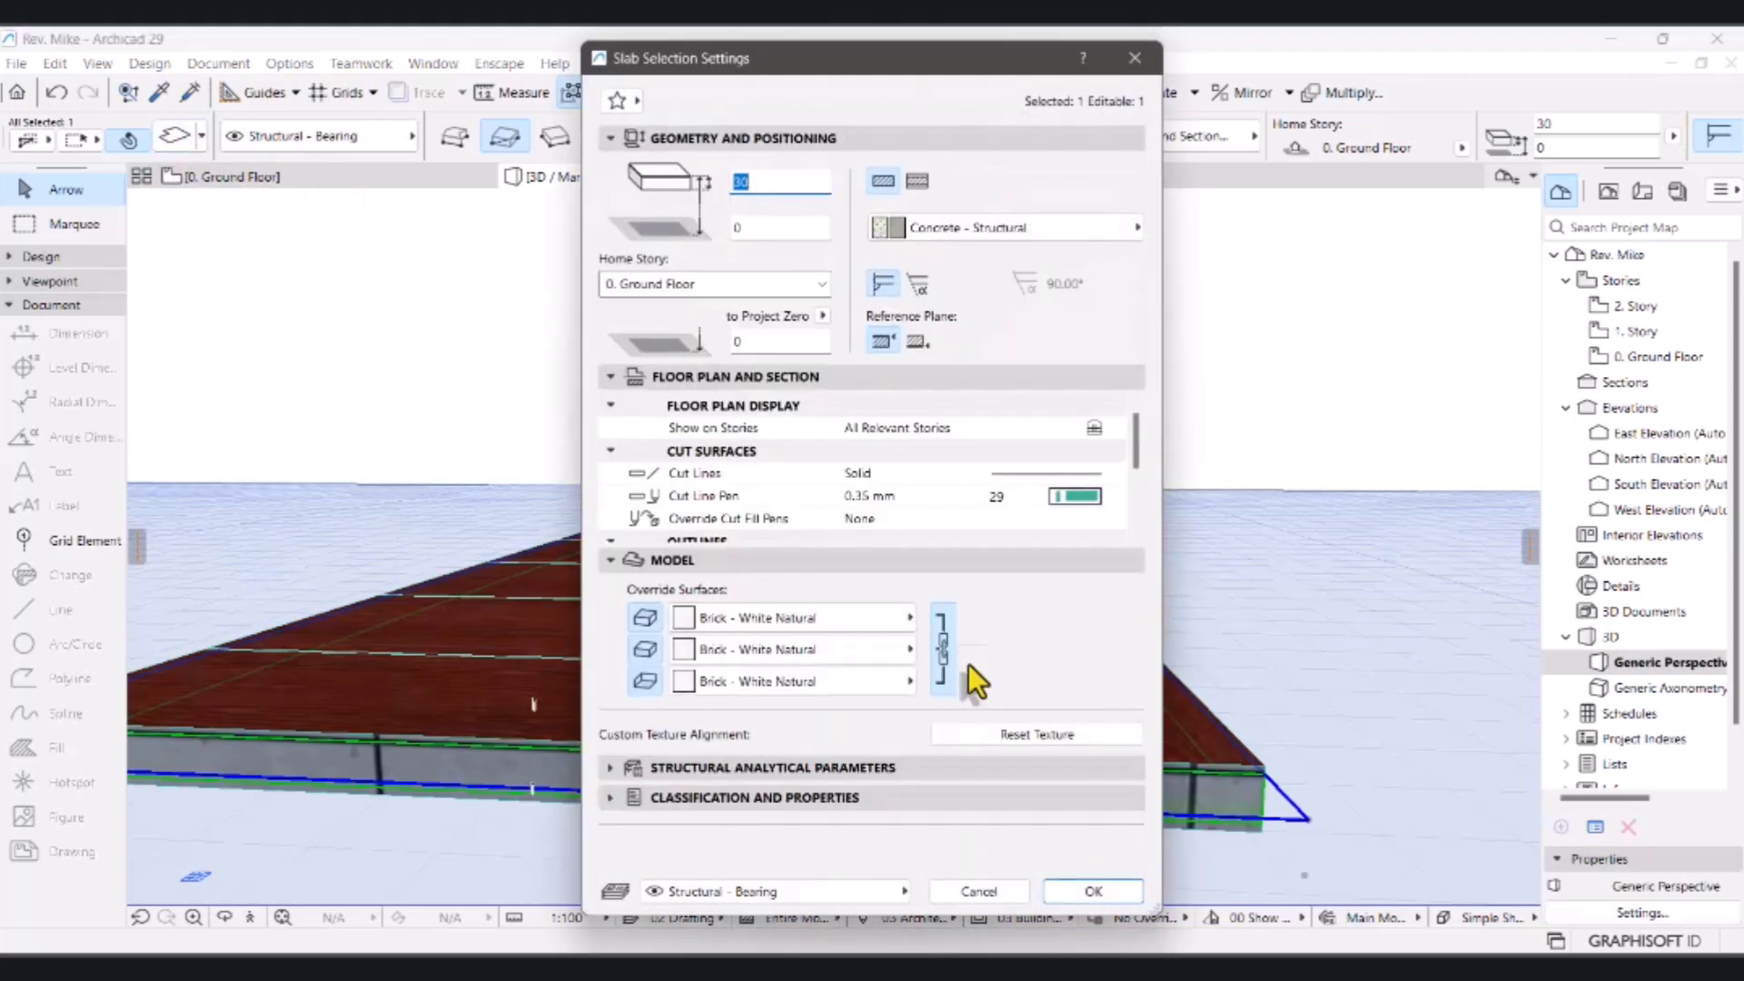
click(826, 618)
text(woo)
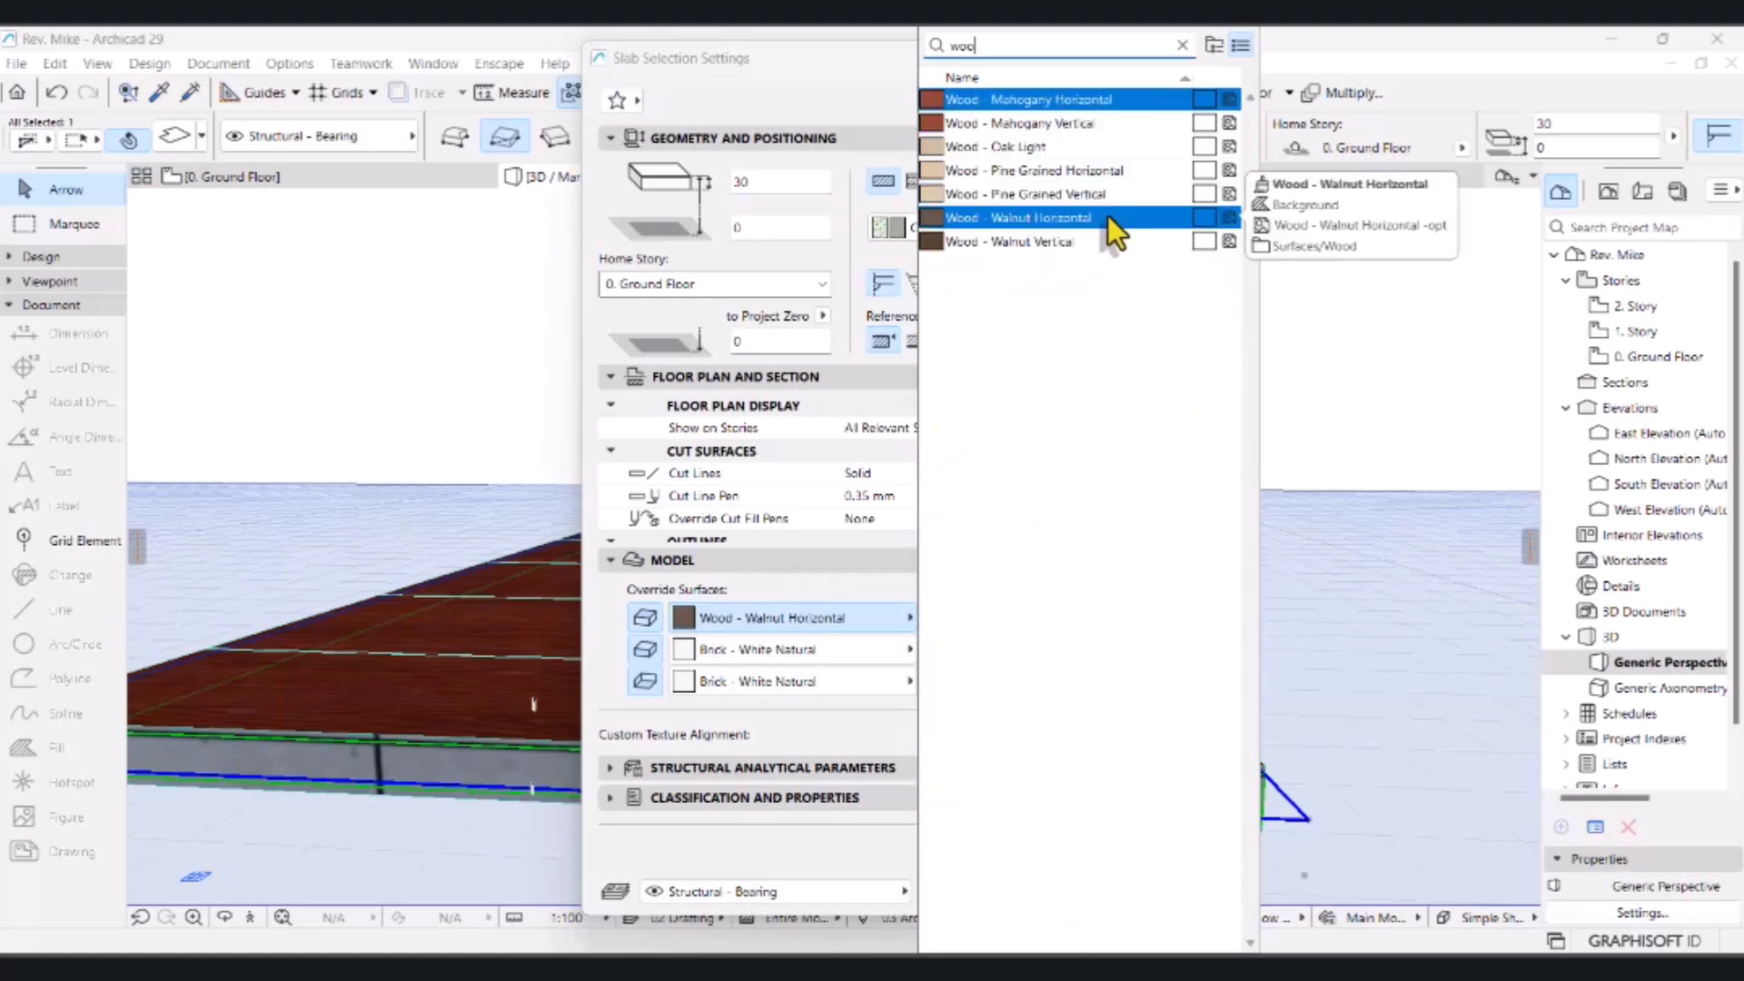
click(1103, 149)
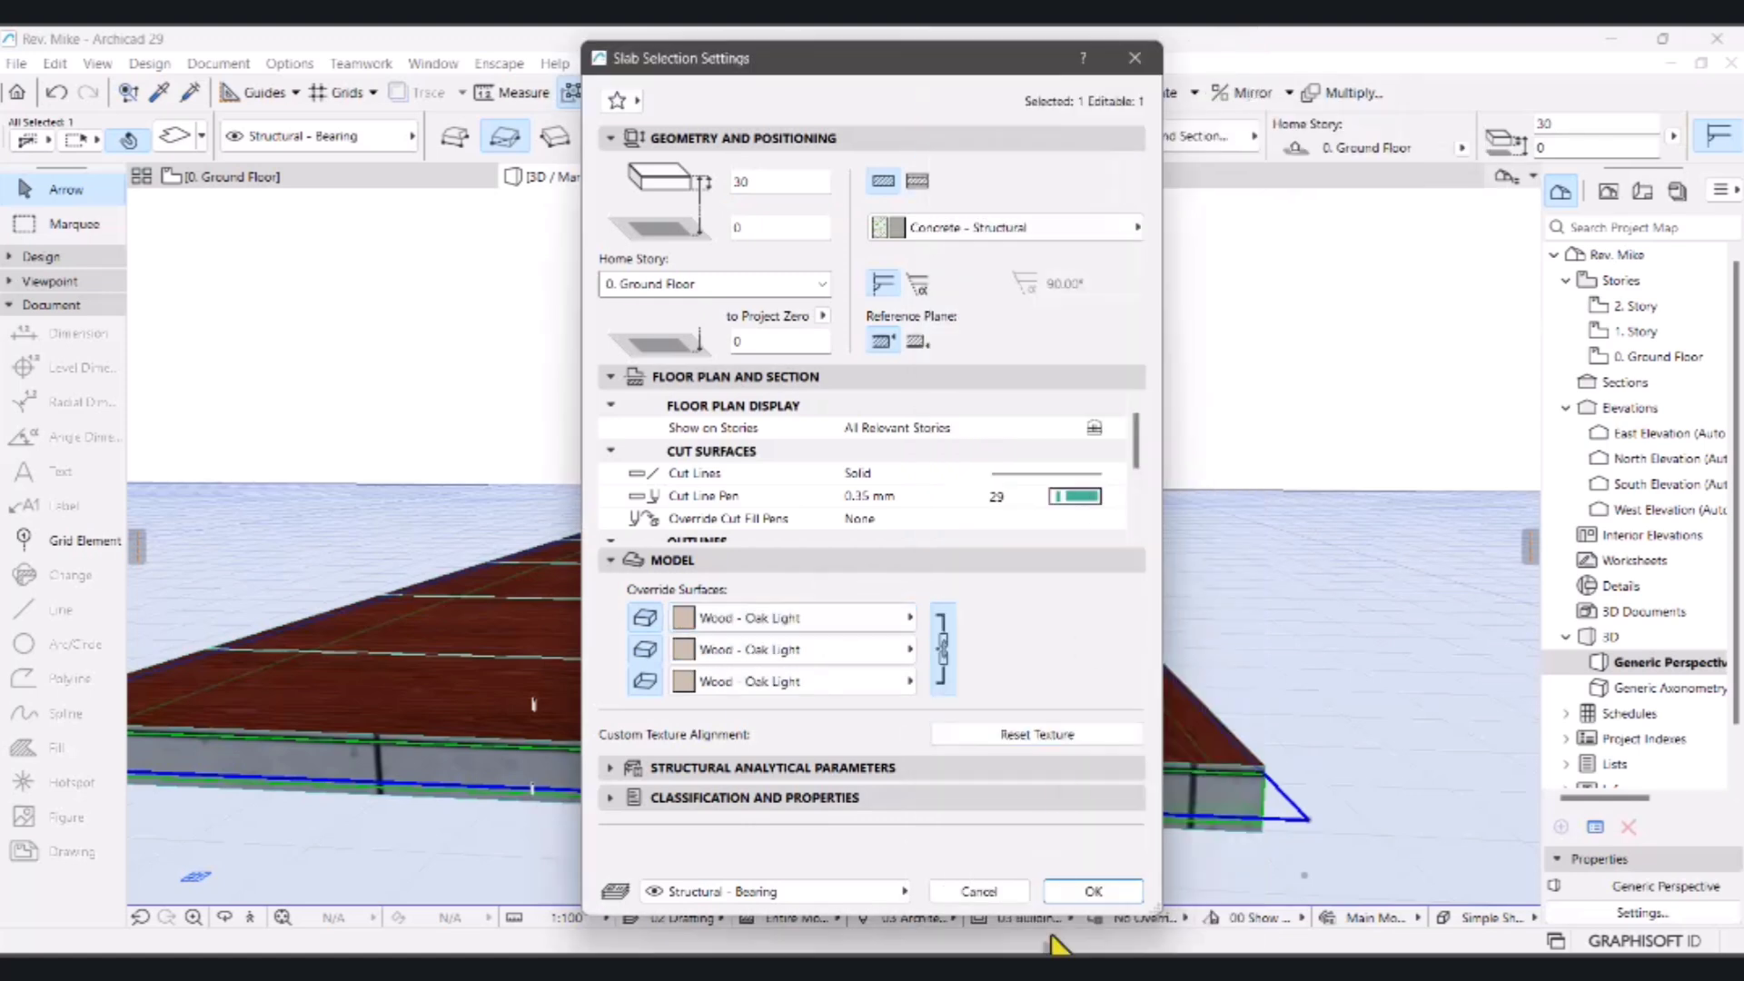
click(1094, 891)
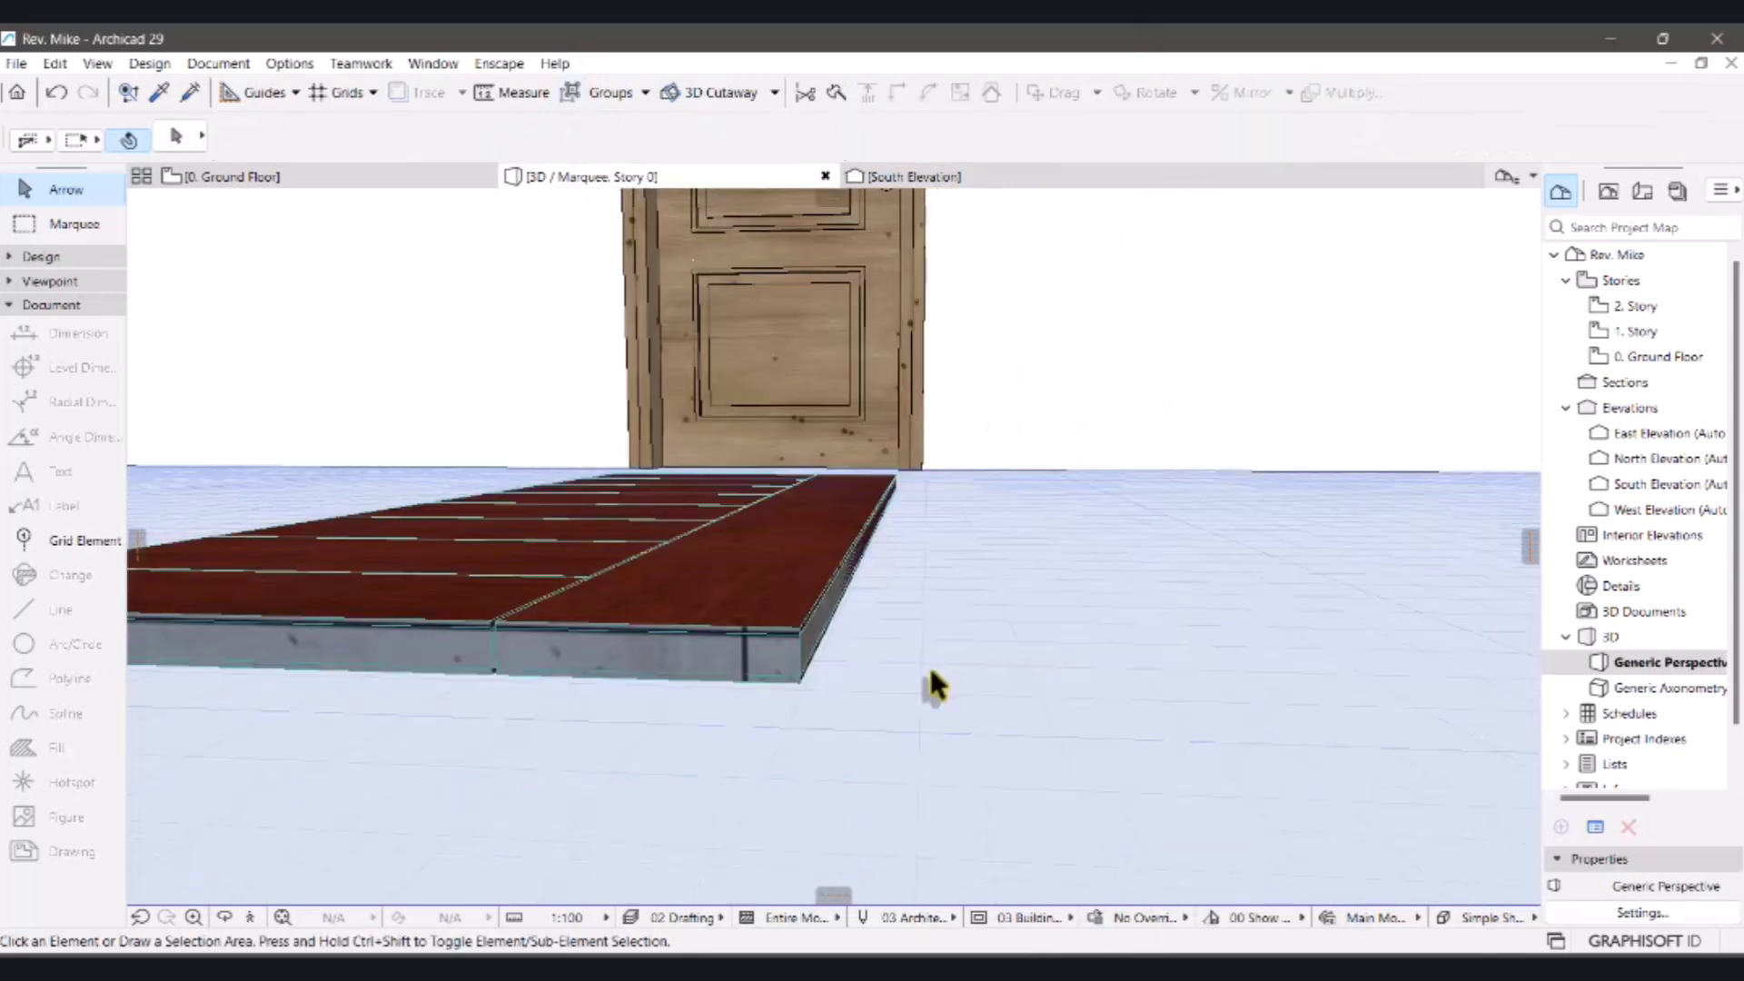
- Set the mahogany panel slabs and the vertical strip slab as the targets of a new Solid Element Operation
shift+middle_drag(858, 674, 579, 698)
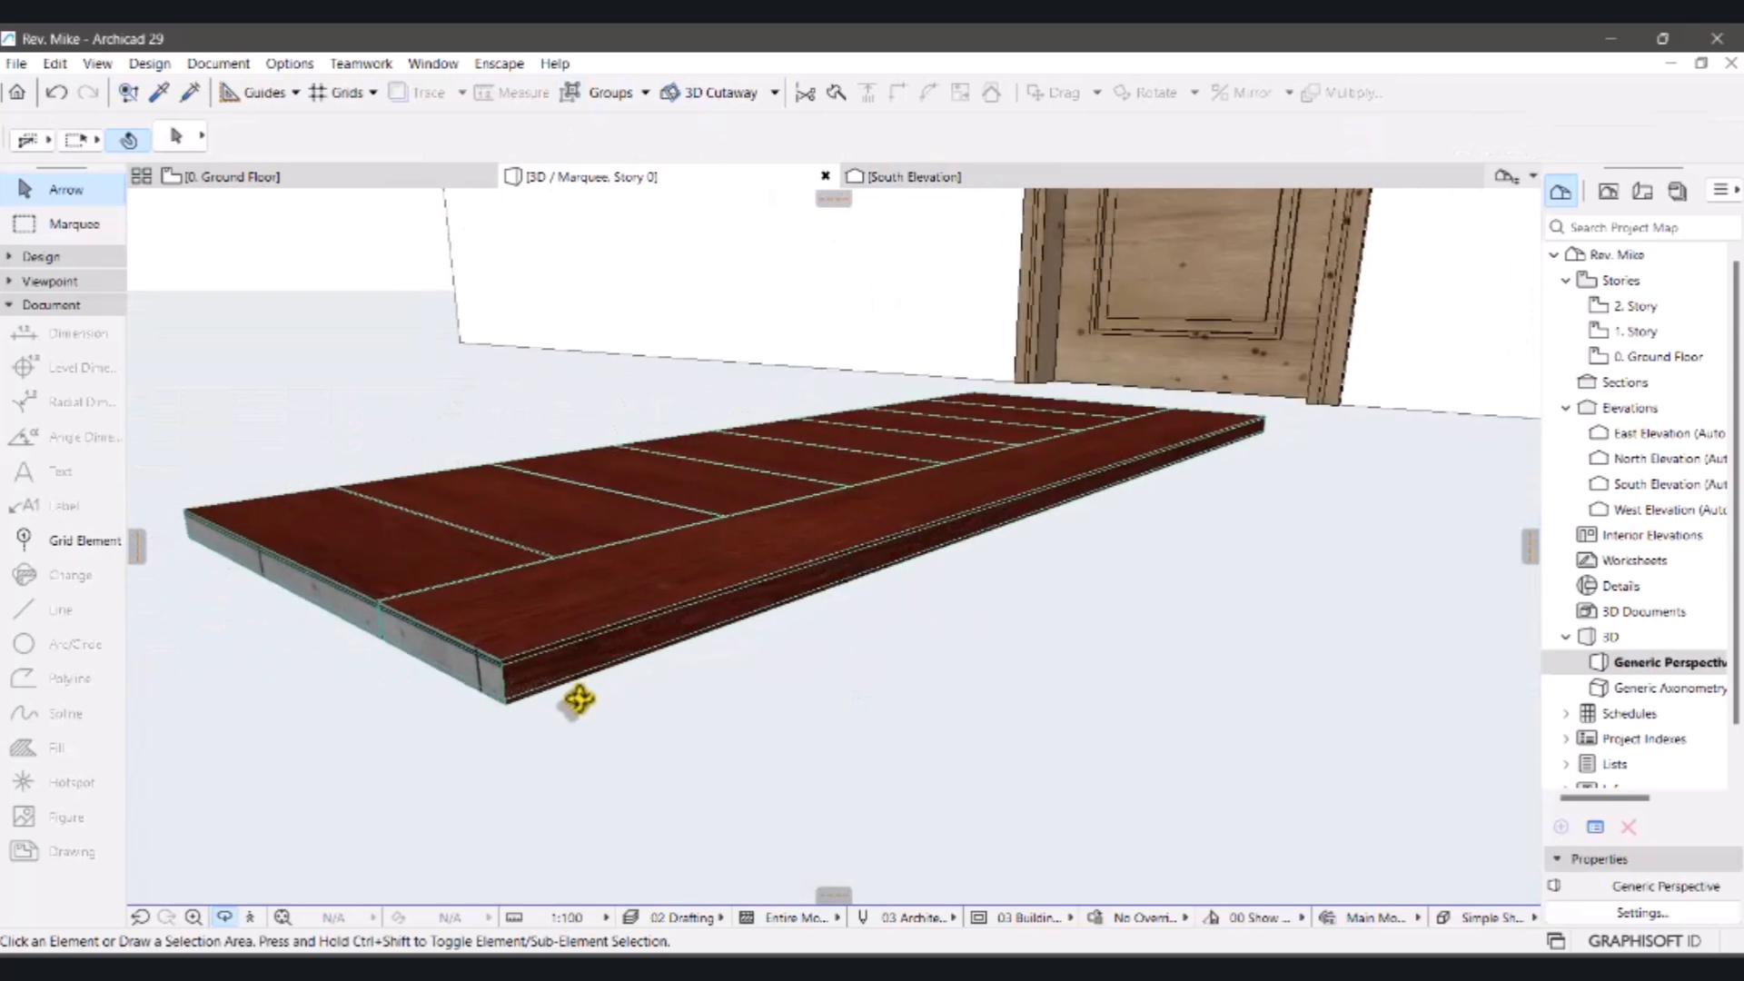
shift+middle_drag(427, 656, 493, 678)
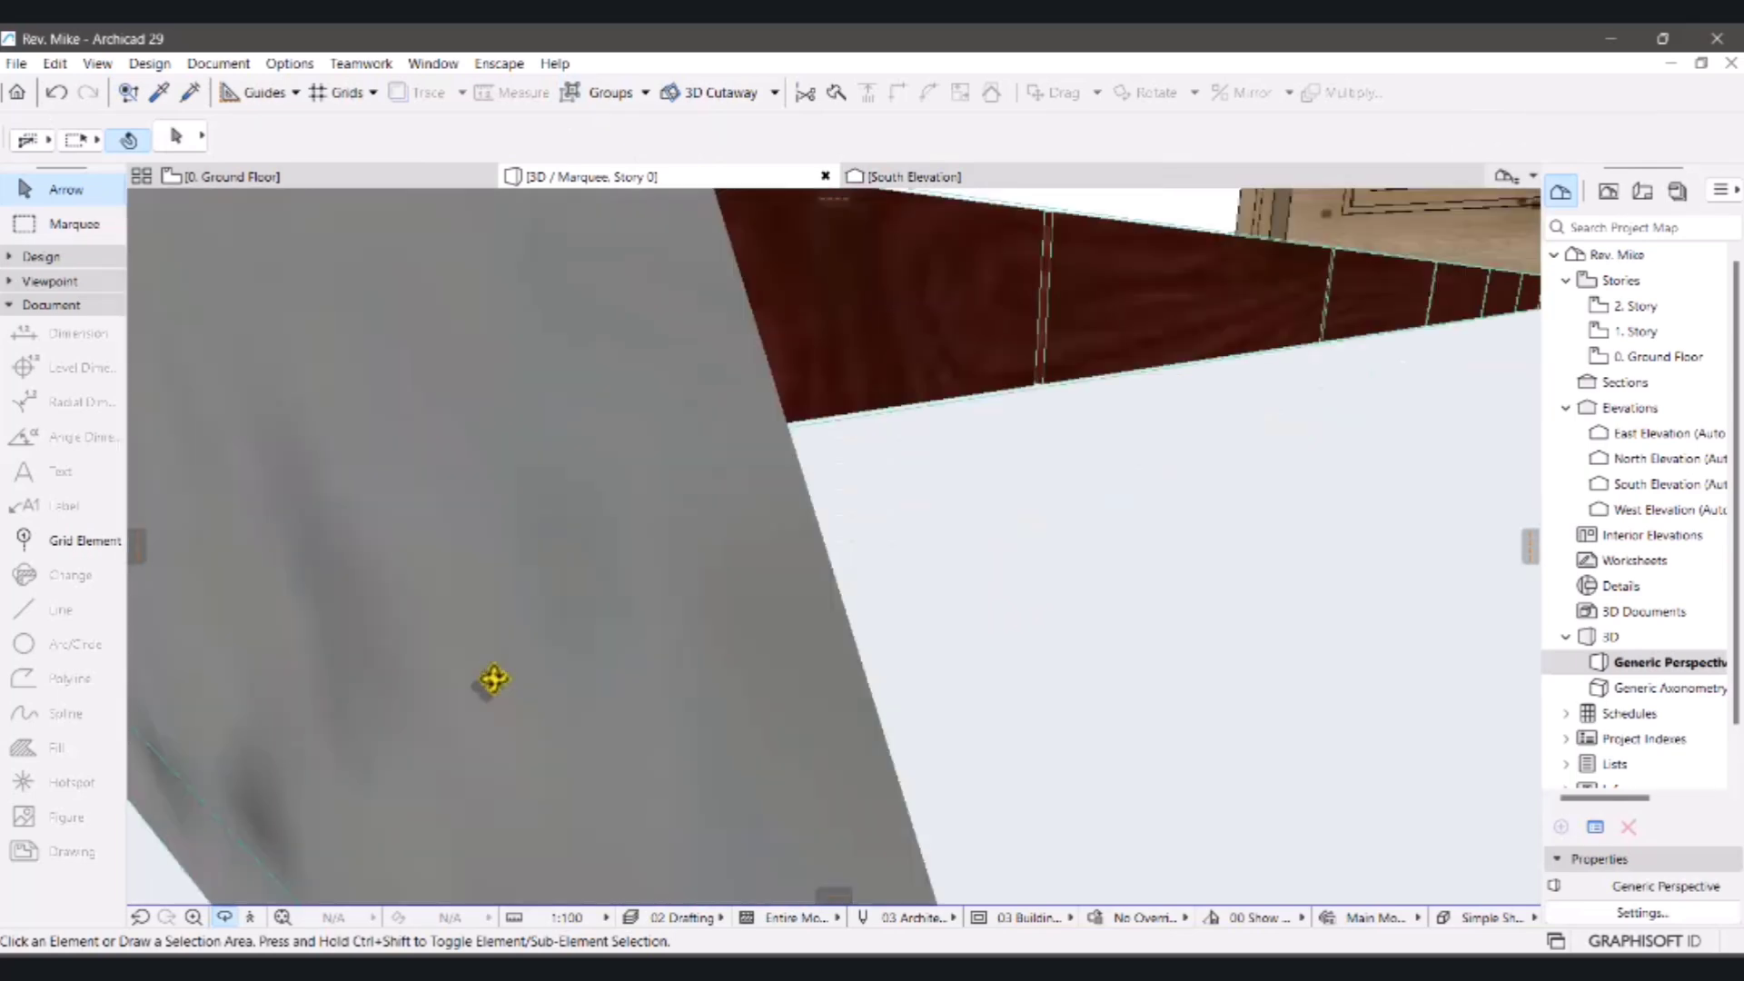
shift+middle_drag(694, 662, 748, 679)
scroll(801, 664, up, 3)
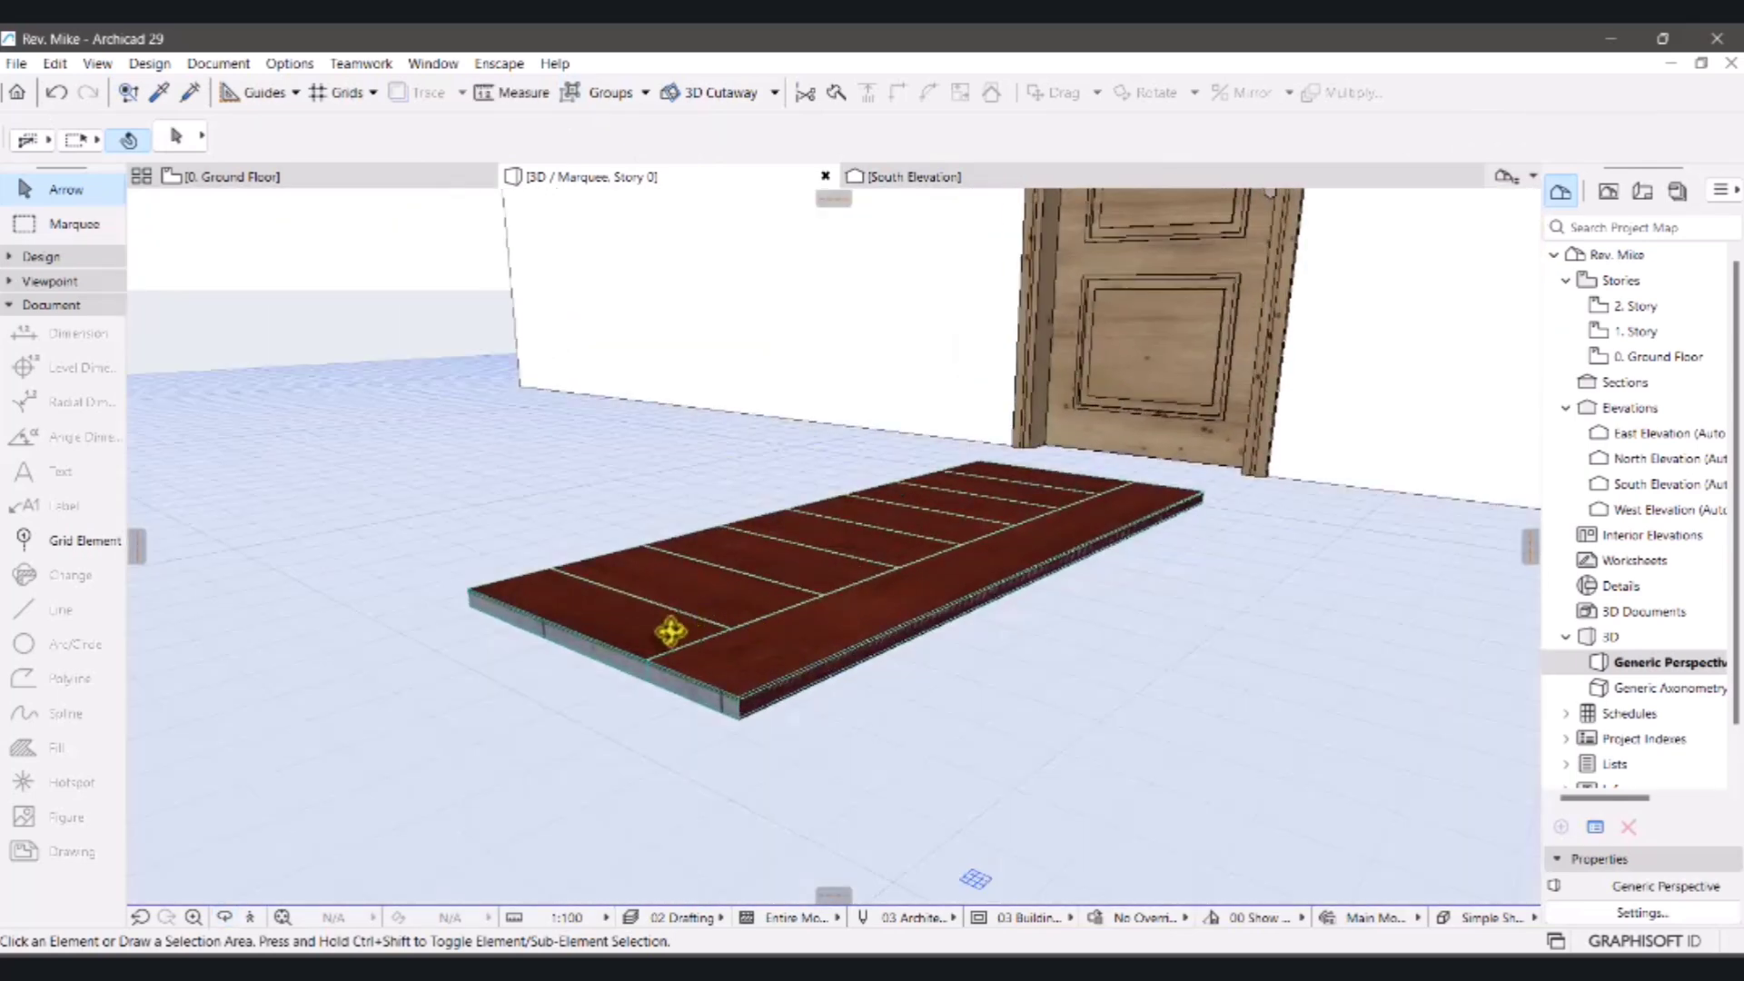
click(634, 615)
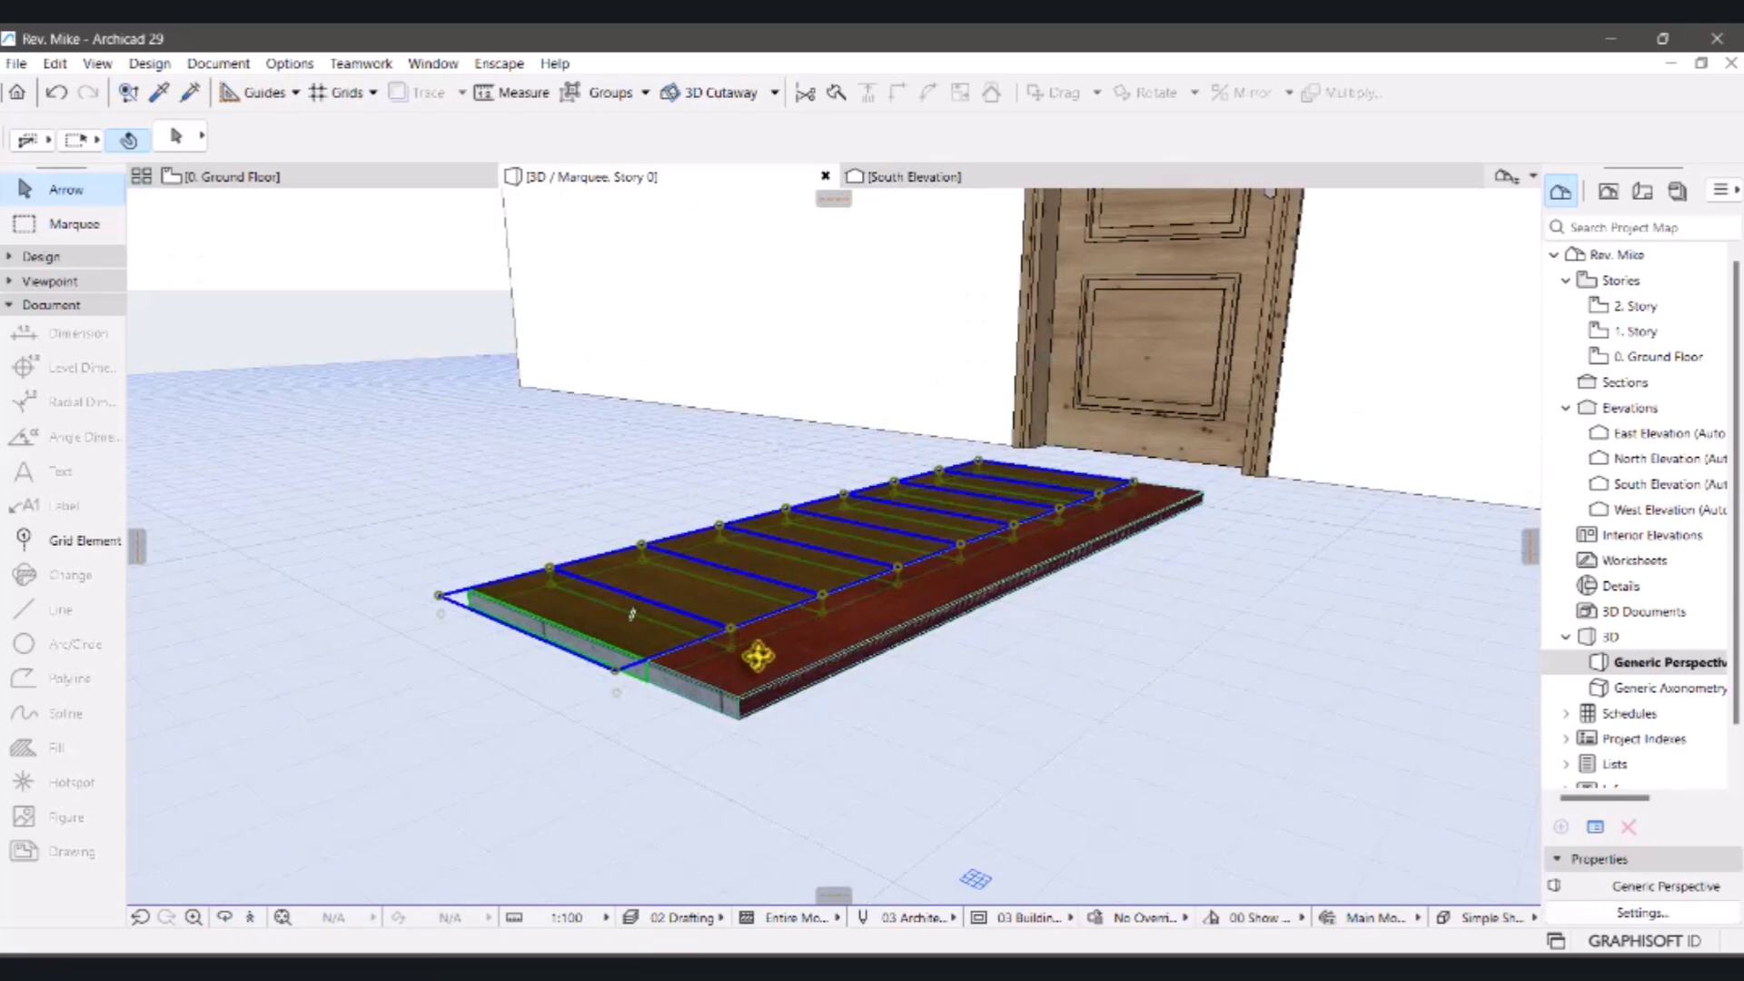
shift+click(758, 656)
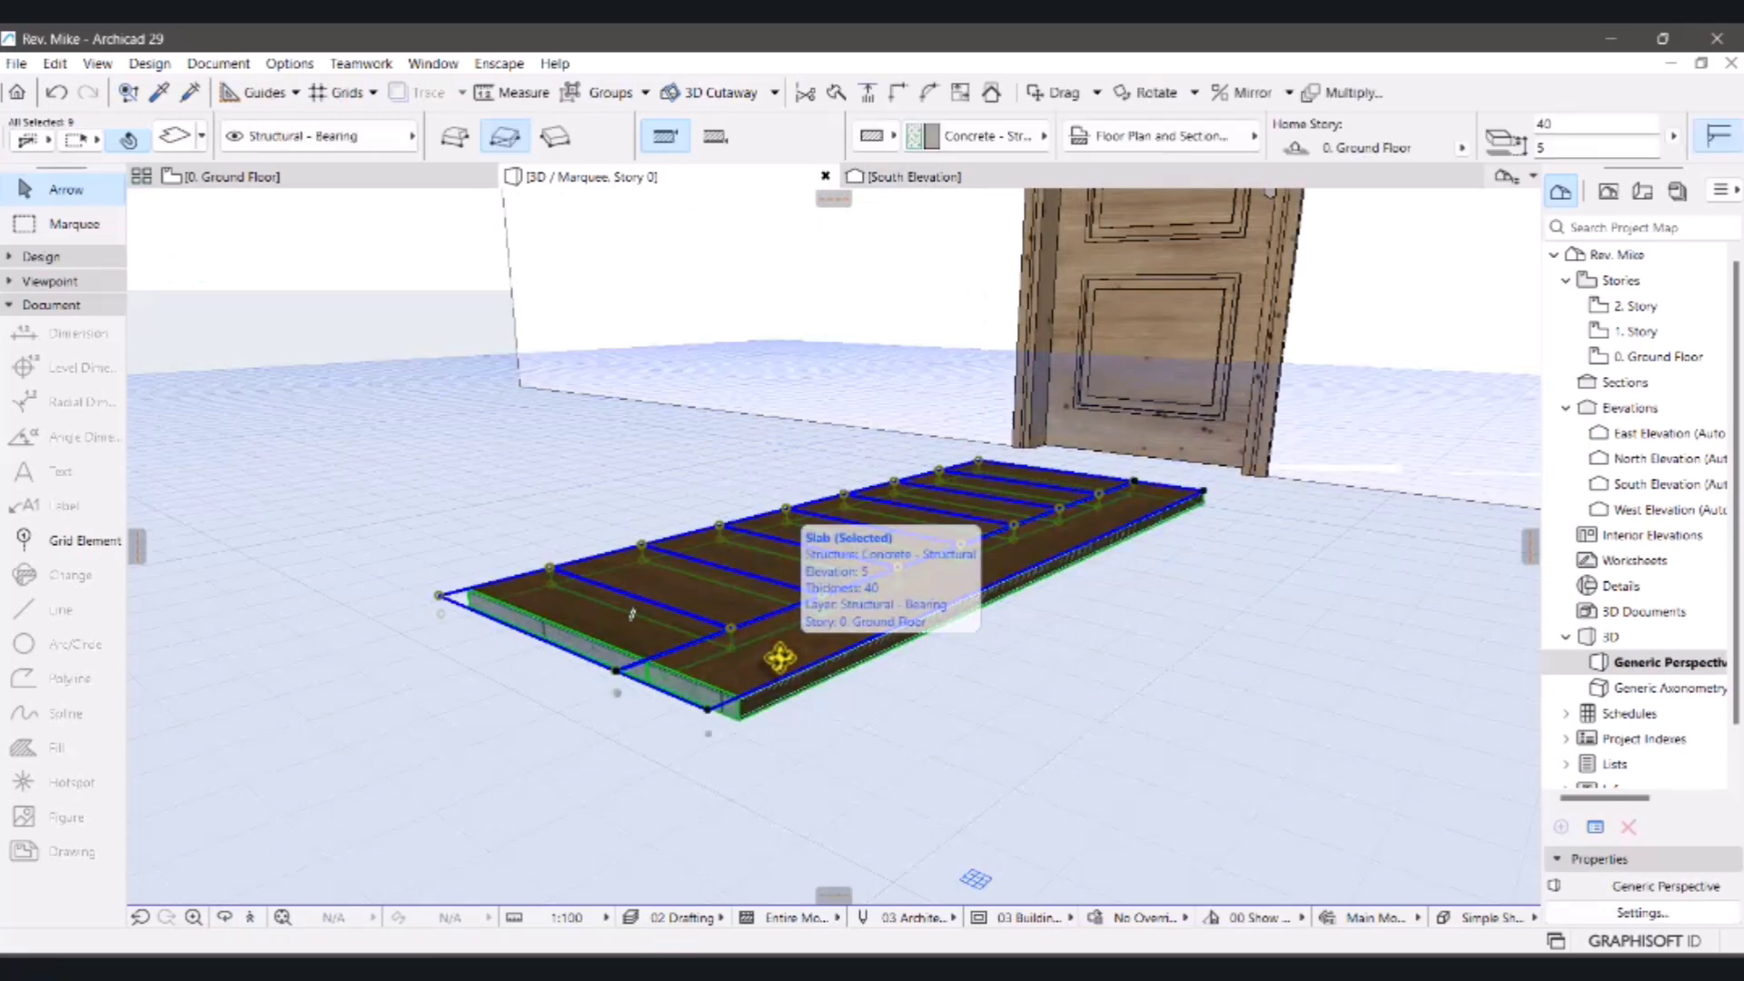
key(Escape)
scroll(824, 666, up, 2)
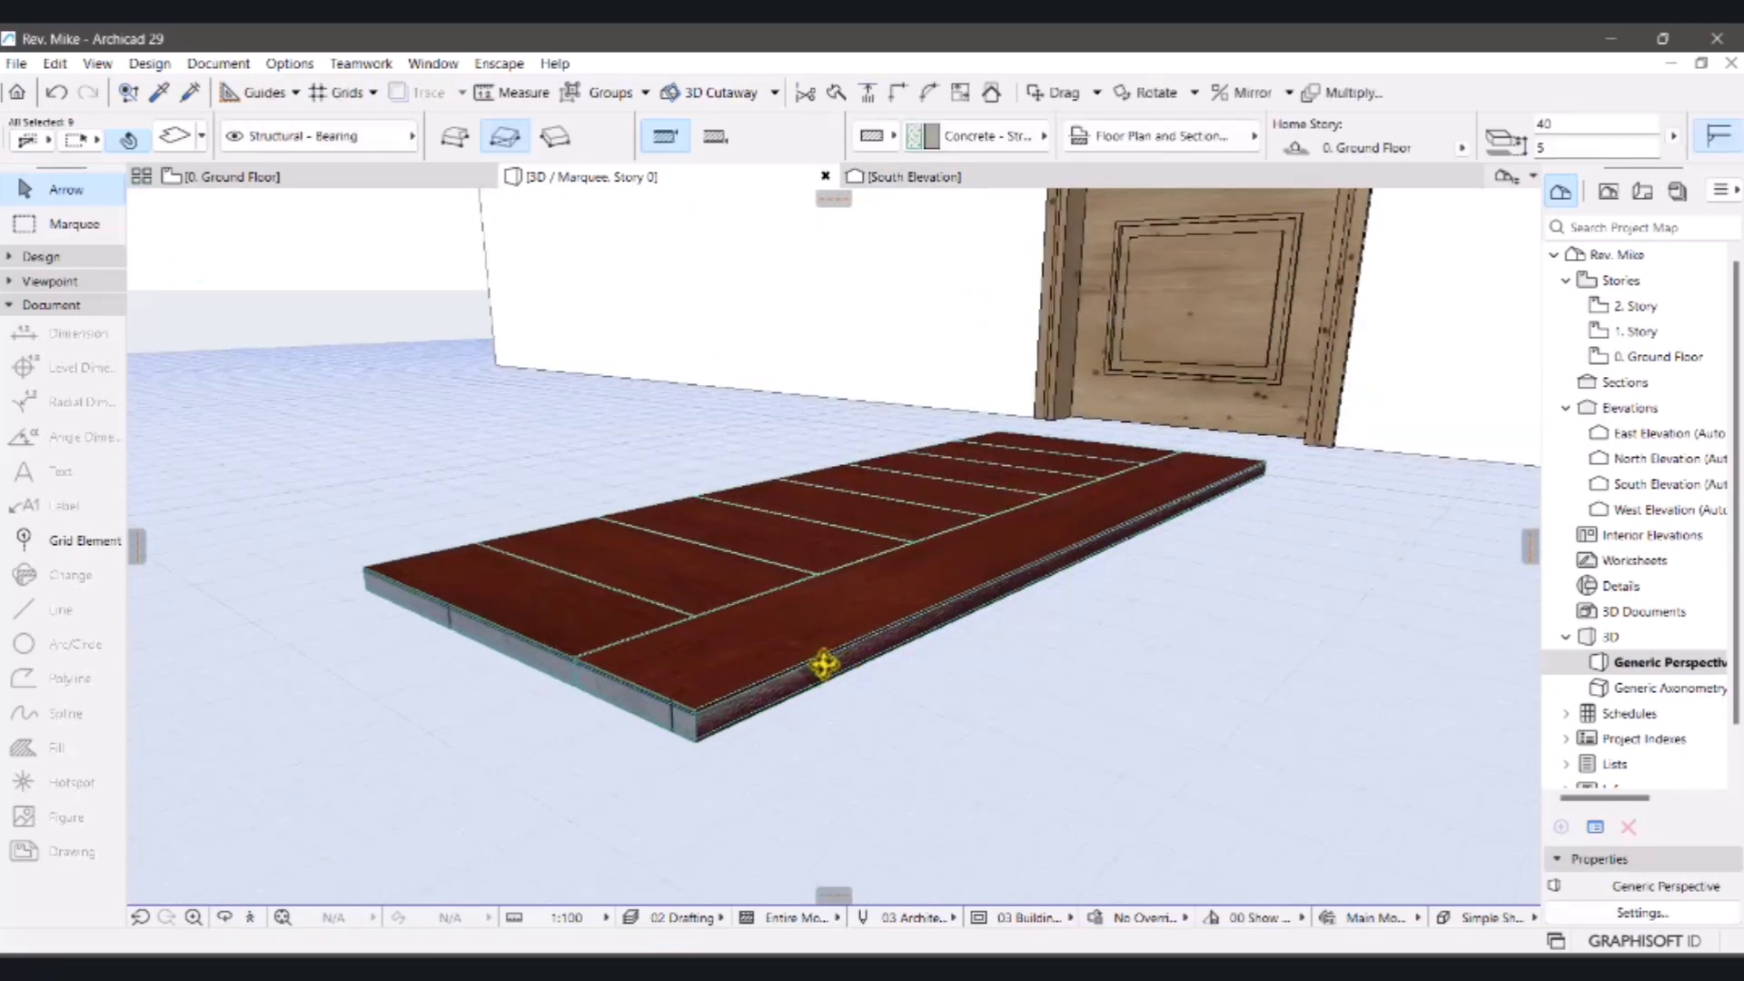
scroll(824, 665, up, 3)
scroll(754, 640, down, 5)
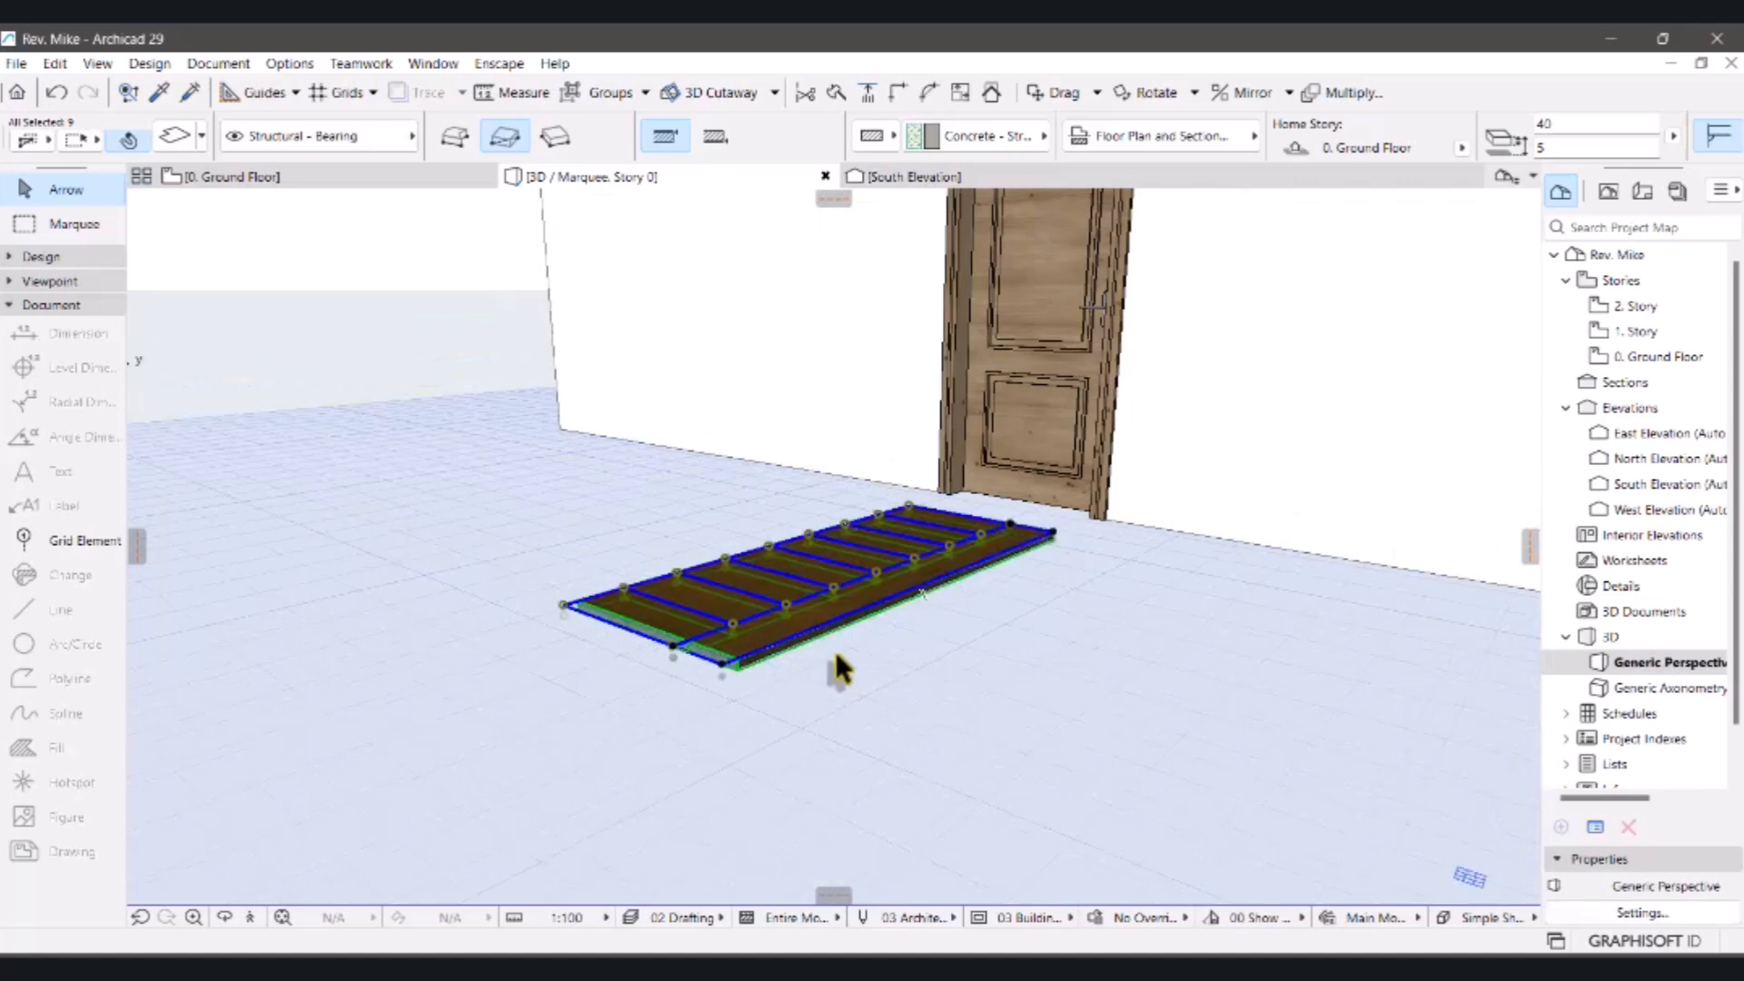
right_click(834, 647)
mouse_move(1050, 348)
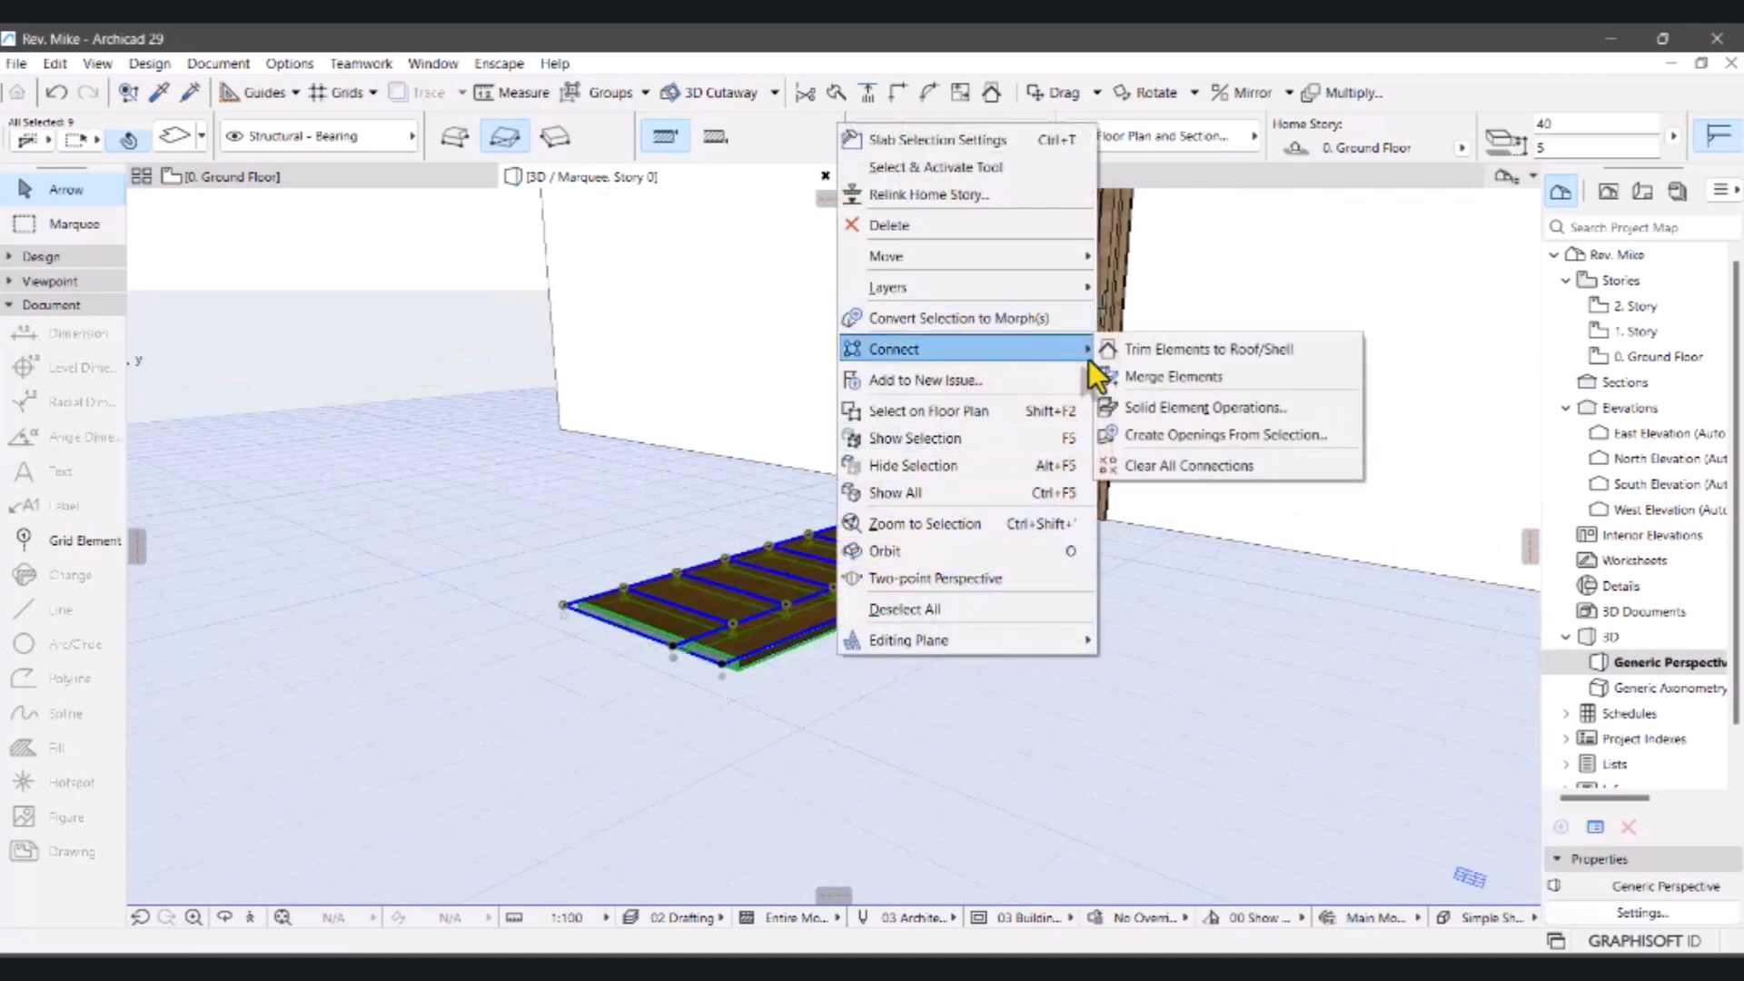
click(1136, 416)
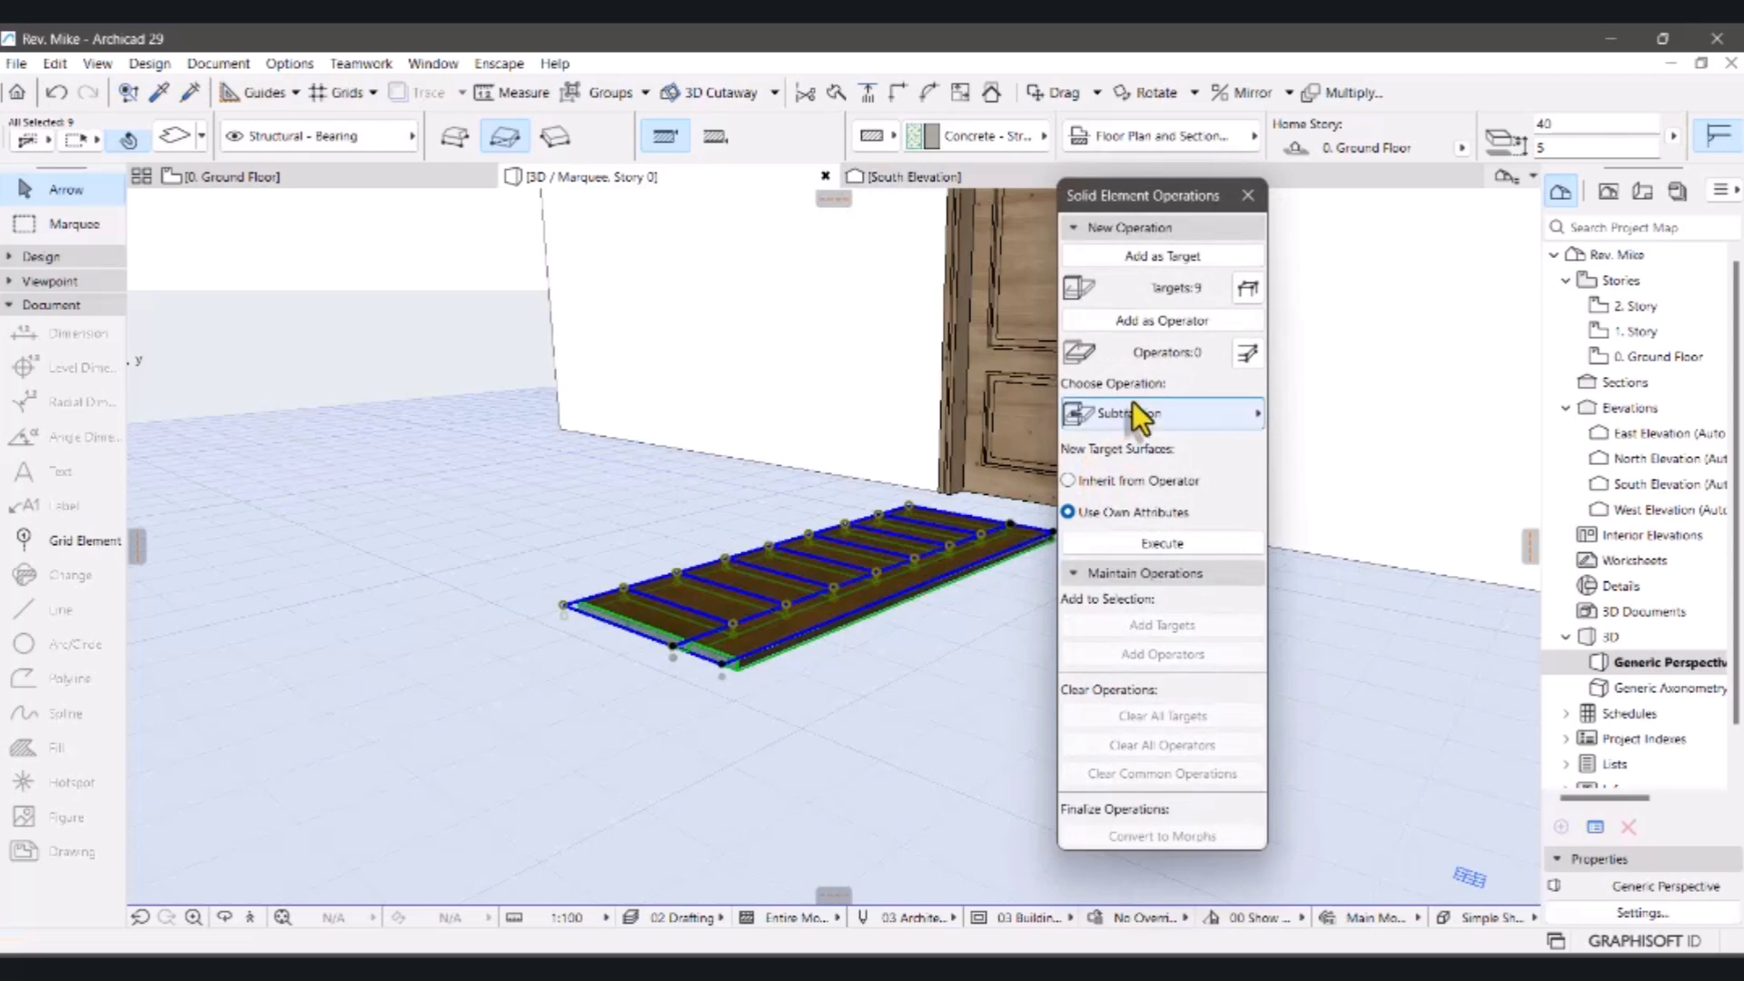
- Add the base slab beneath the panels as the operator of the Solid Element Operation
click(822, 640)
scroll(790, 664, up, 6)
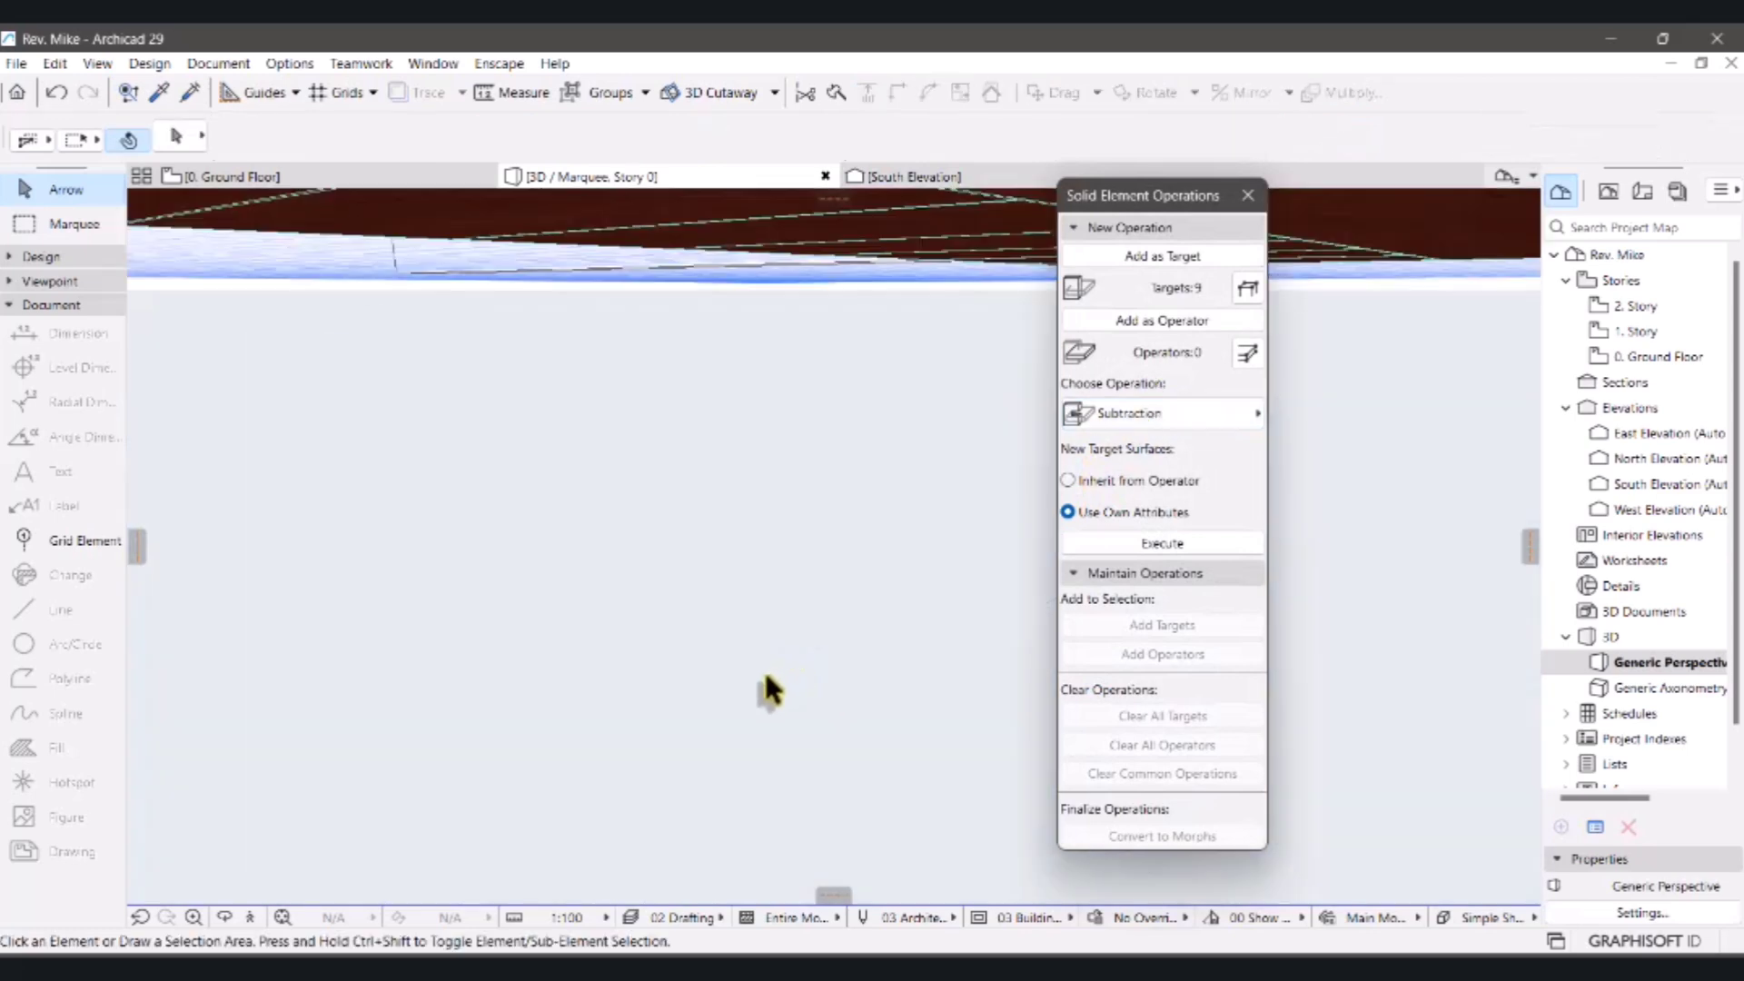
scroll(722, 682, down, 3)
scroll(594, 672, up, 3)
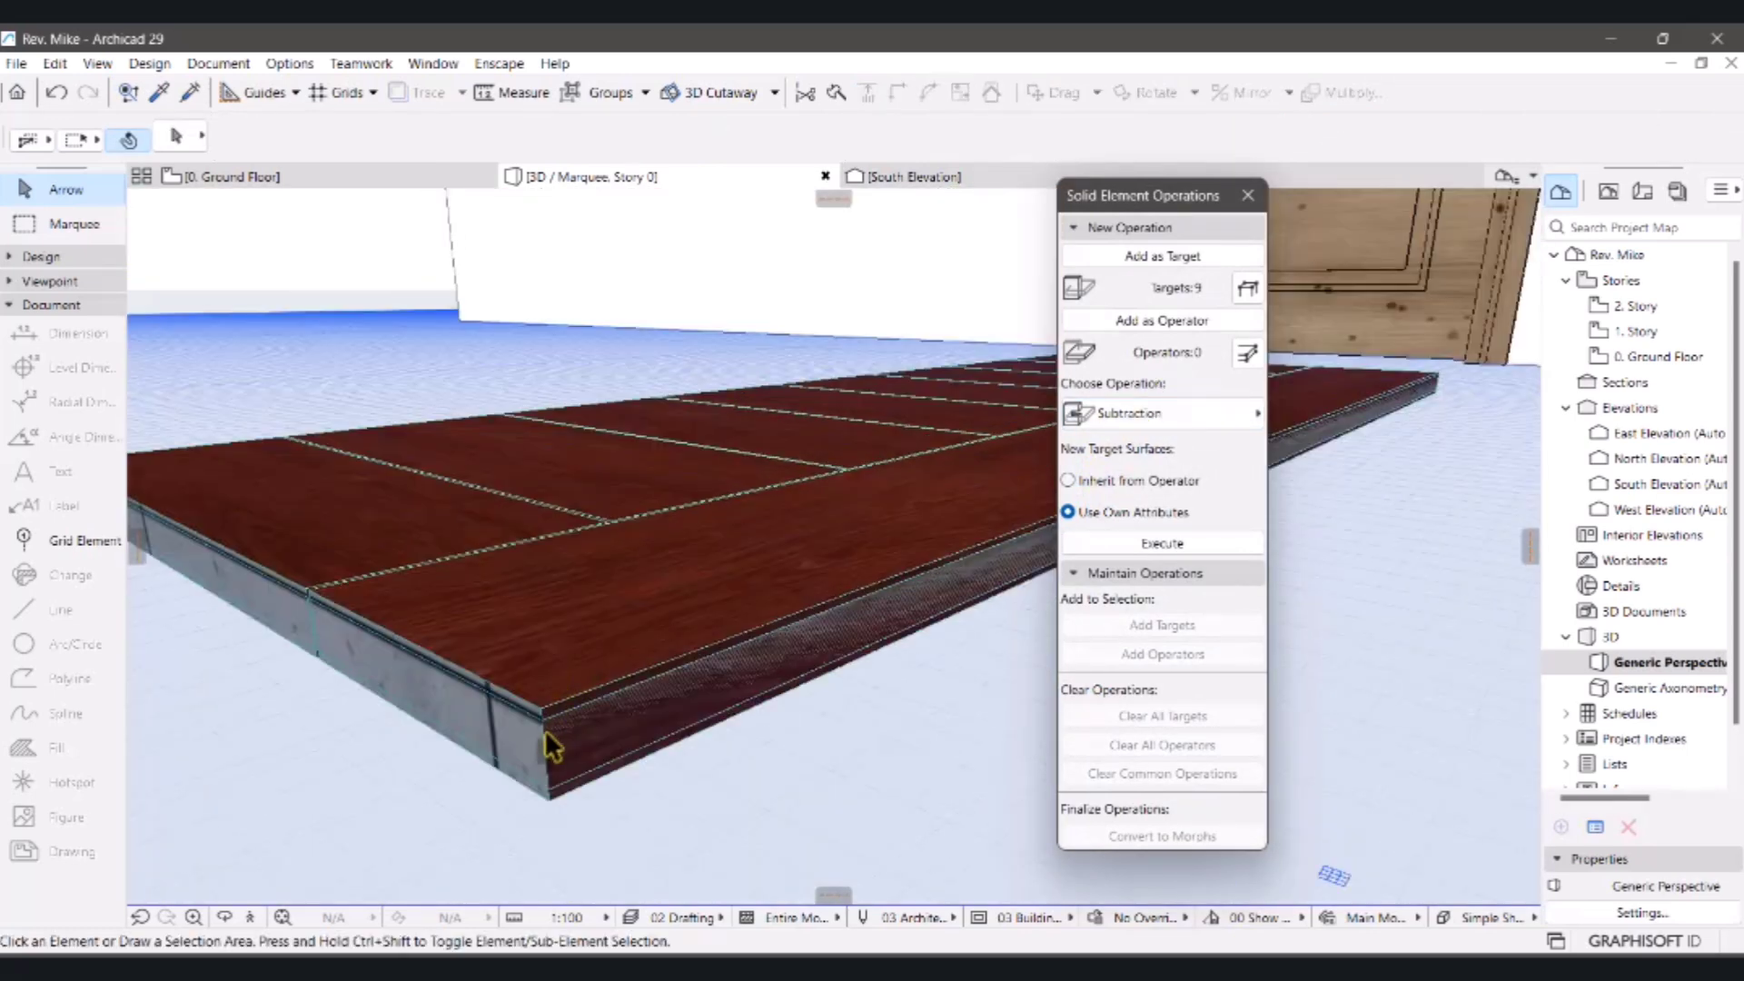
click(552, 747)
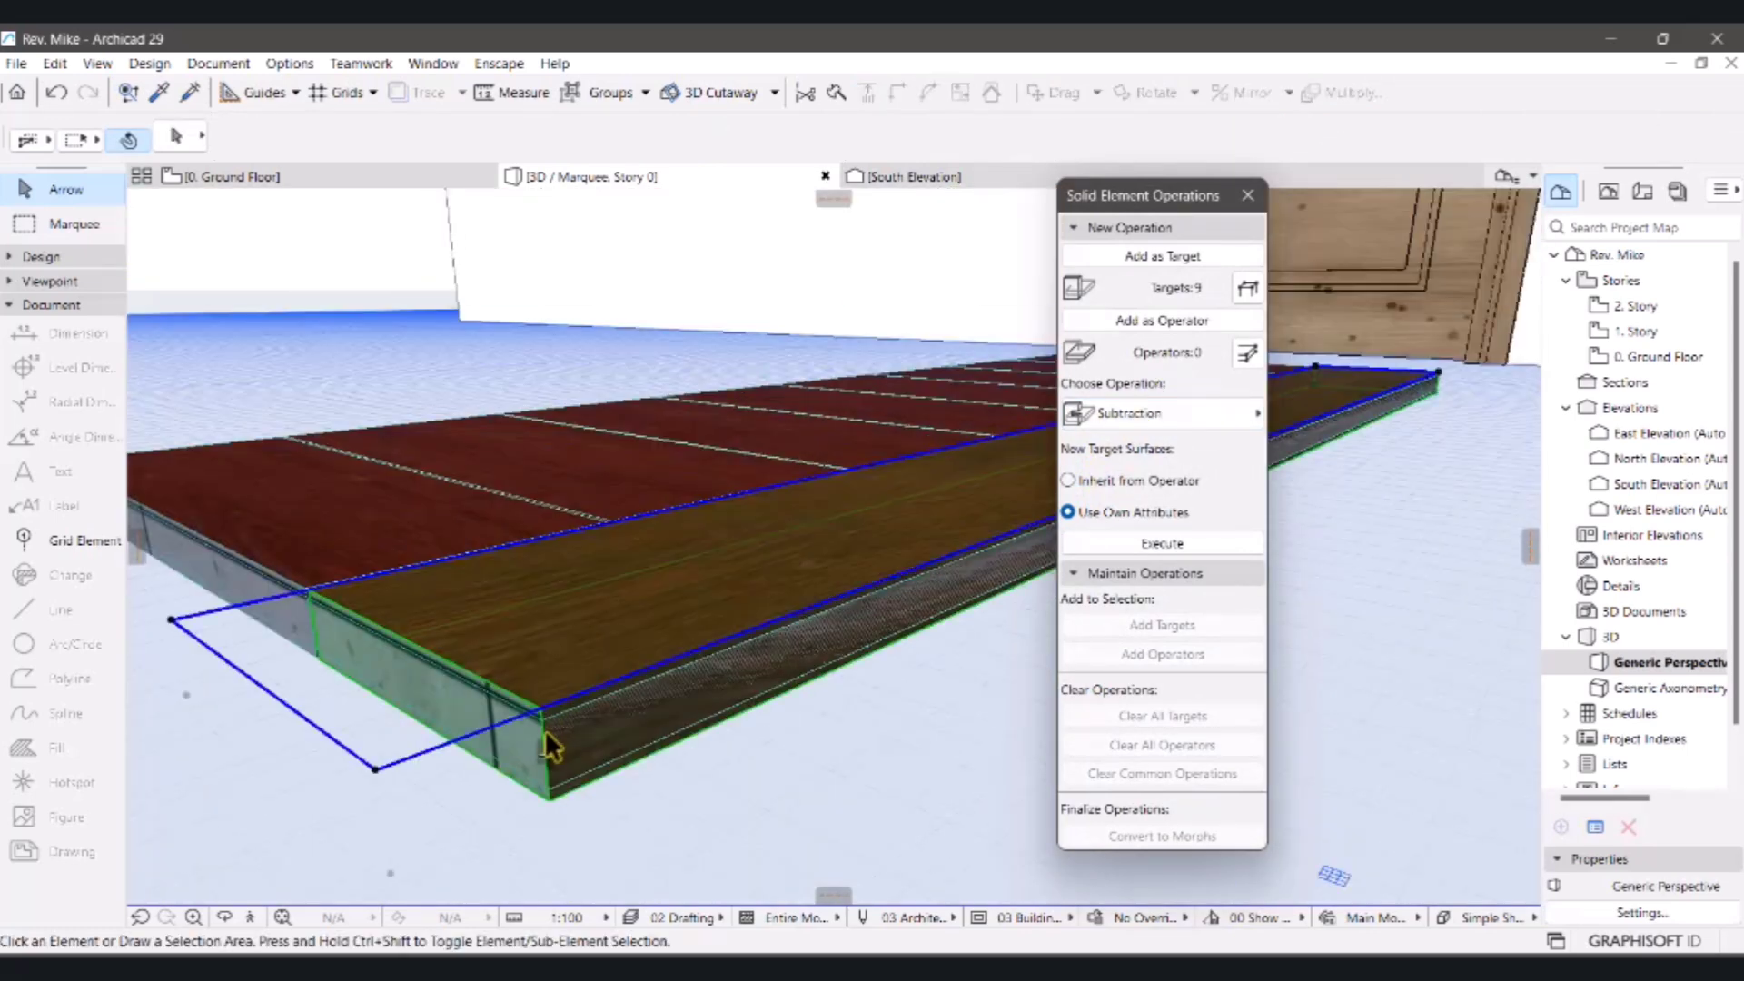
click(413, 752)
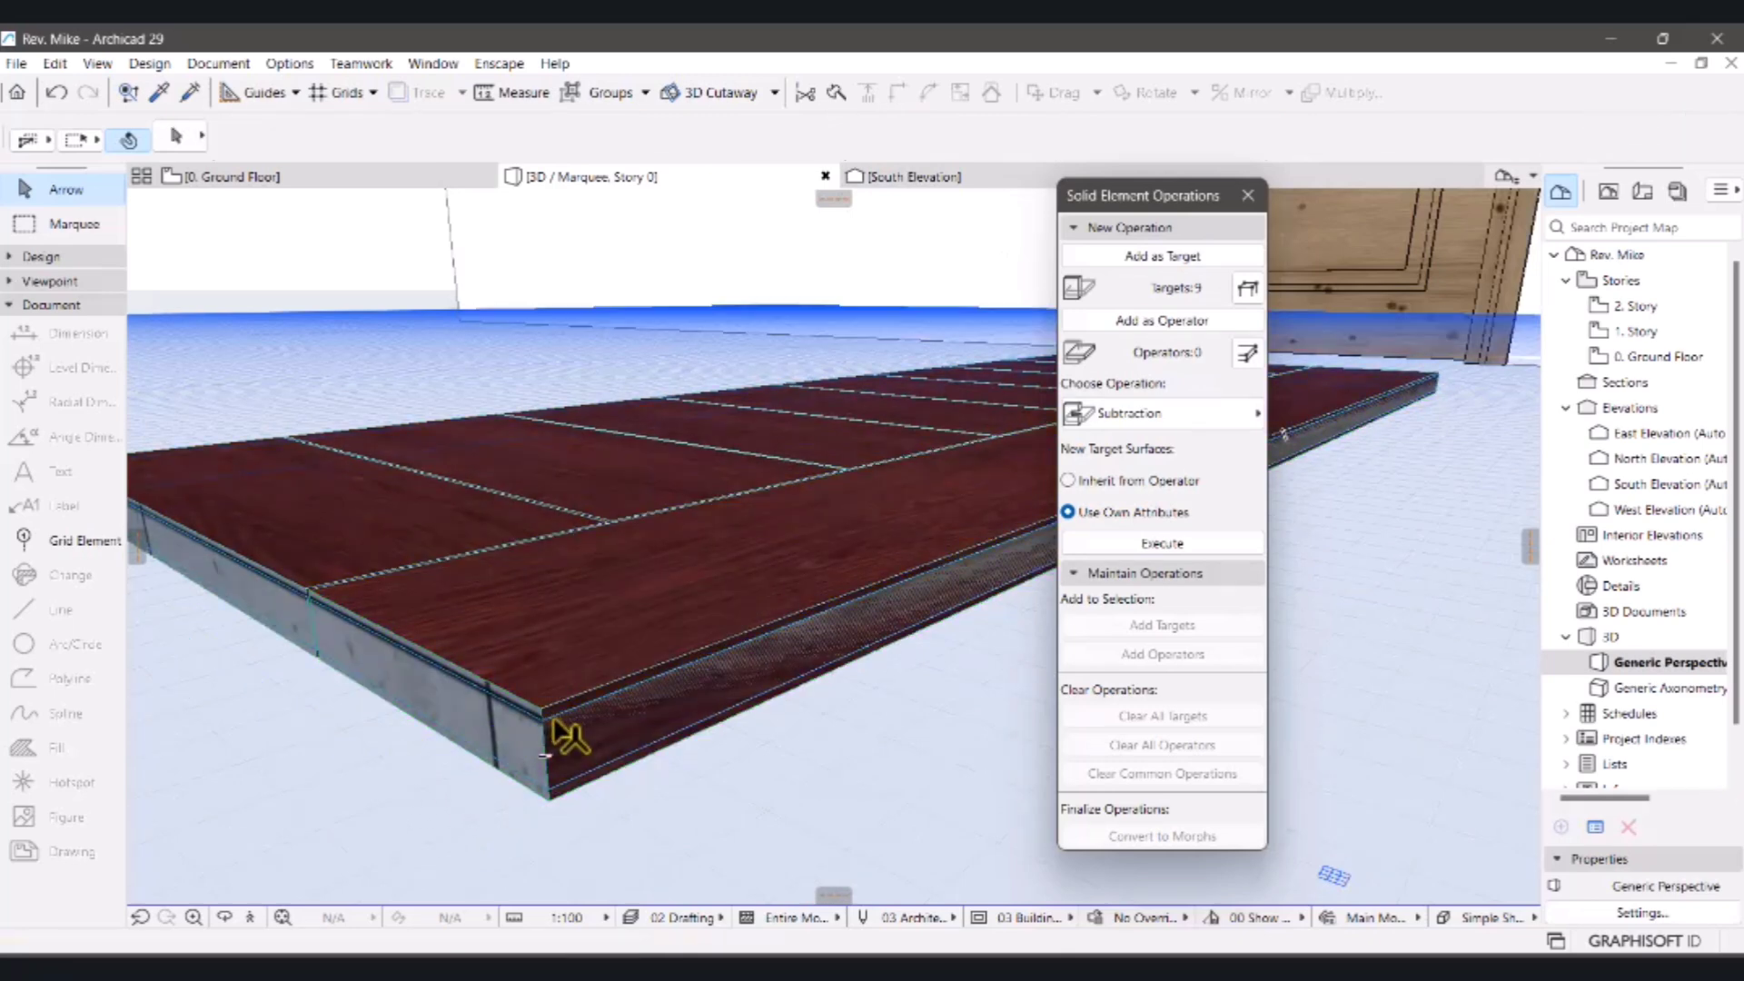
click(558, 727)
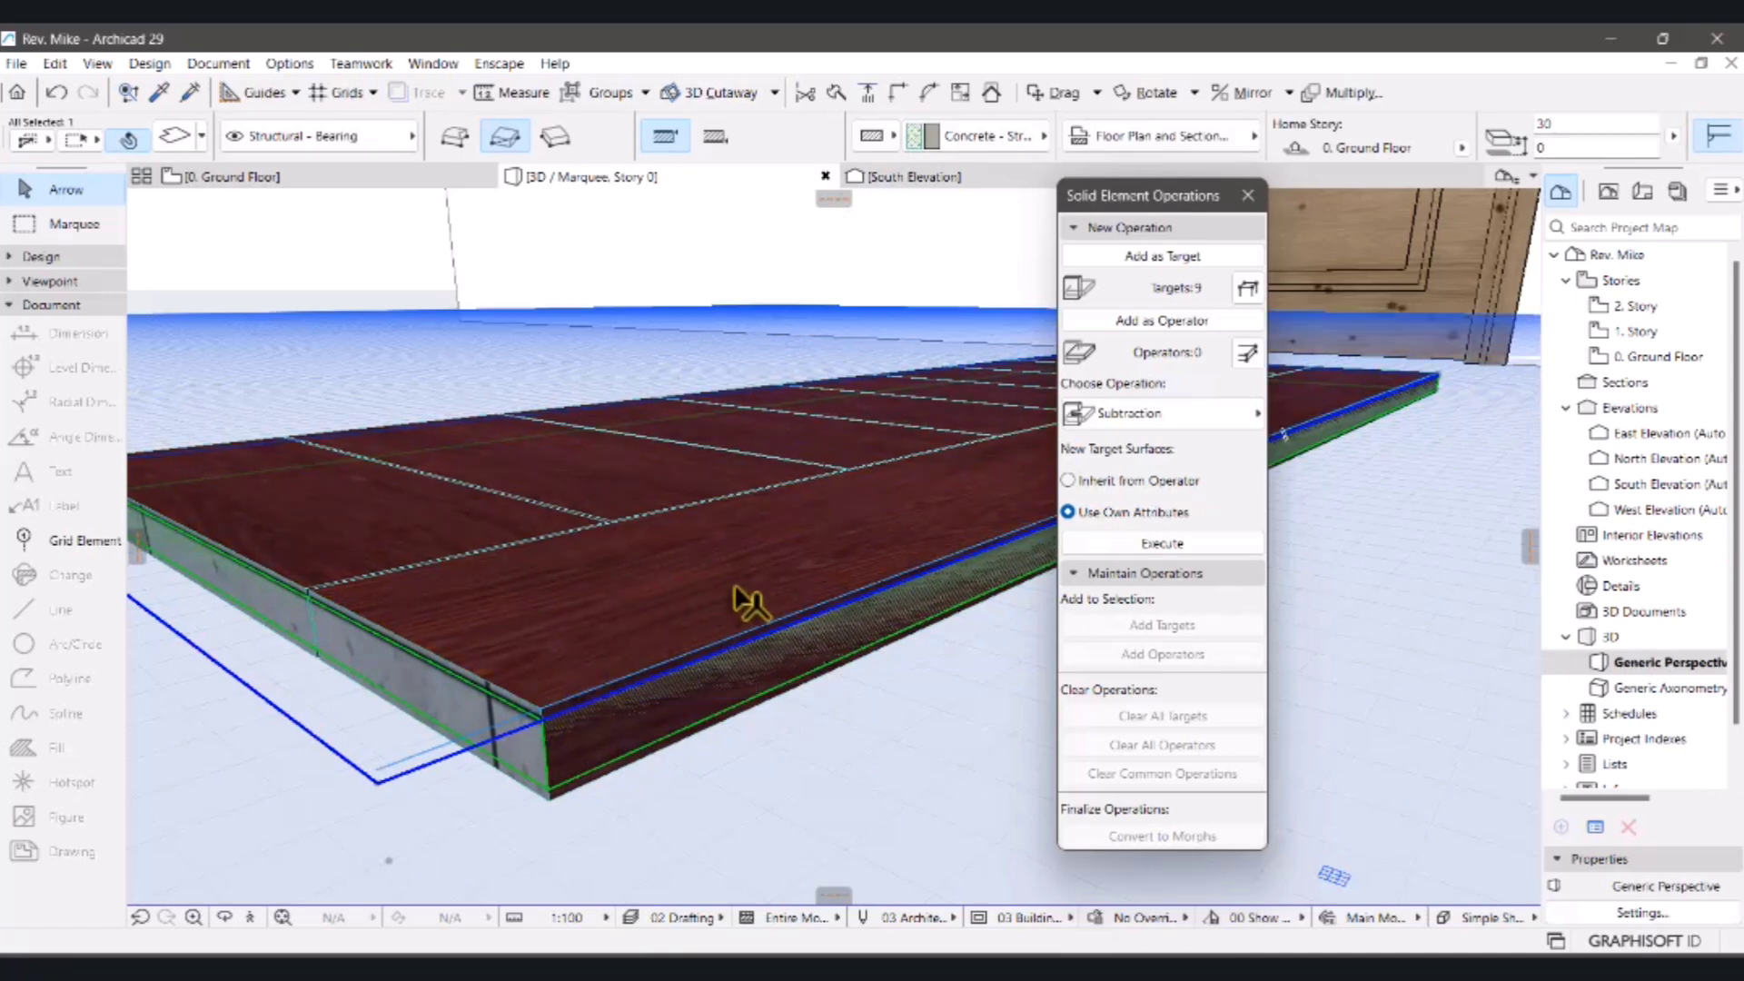
click(1177, 320)
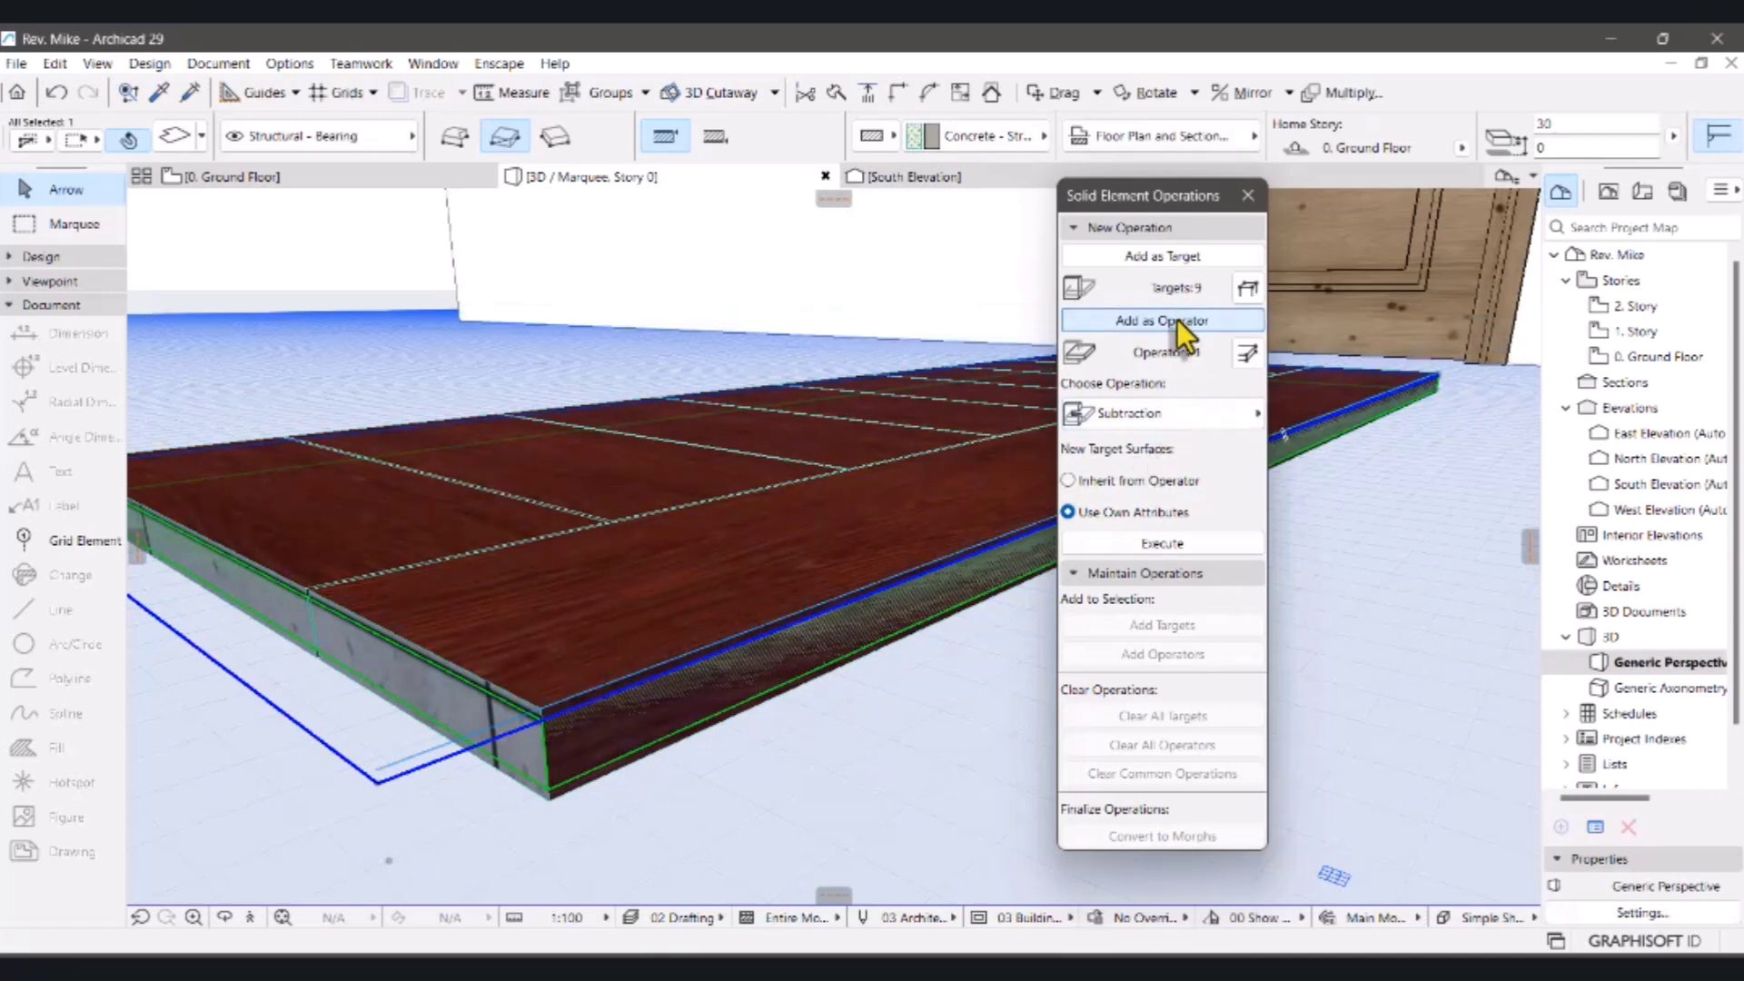
- Execute the Subtraction with Use Own Attributes for the new target surfaces, and close Solid Element Operations
click(851, 781)
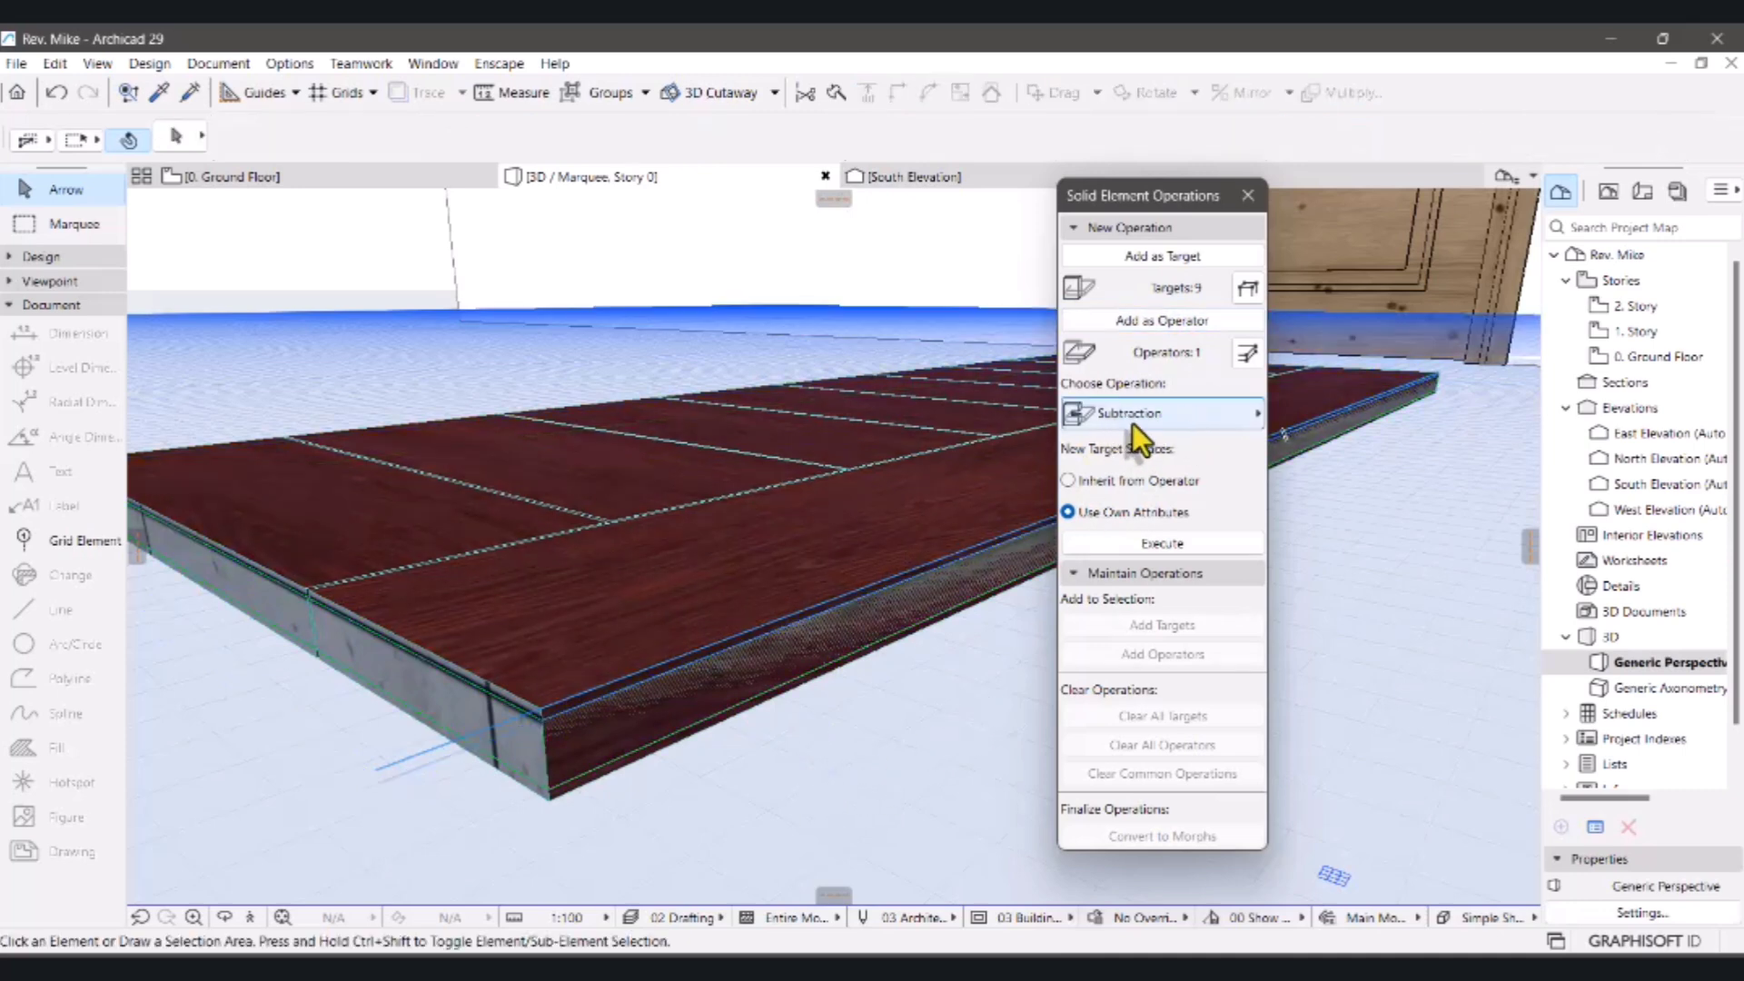
click(1154, 548)
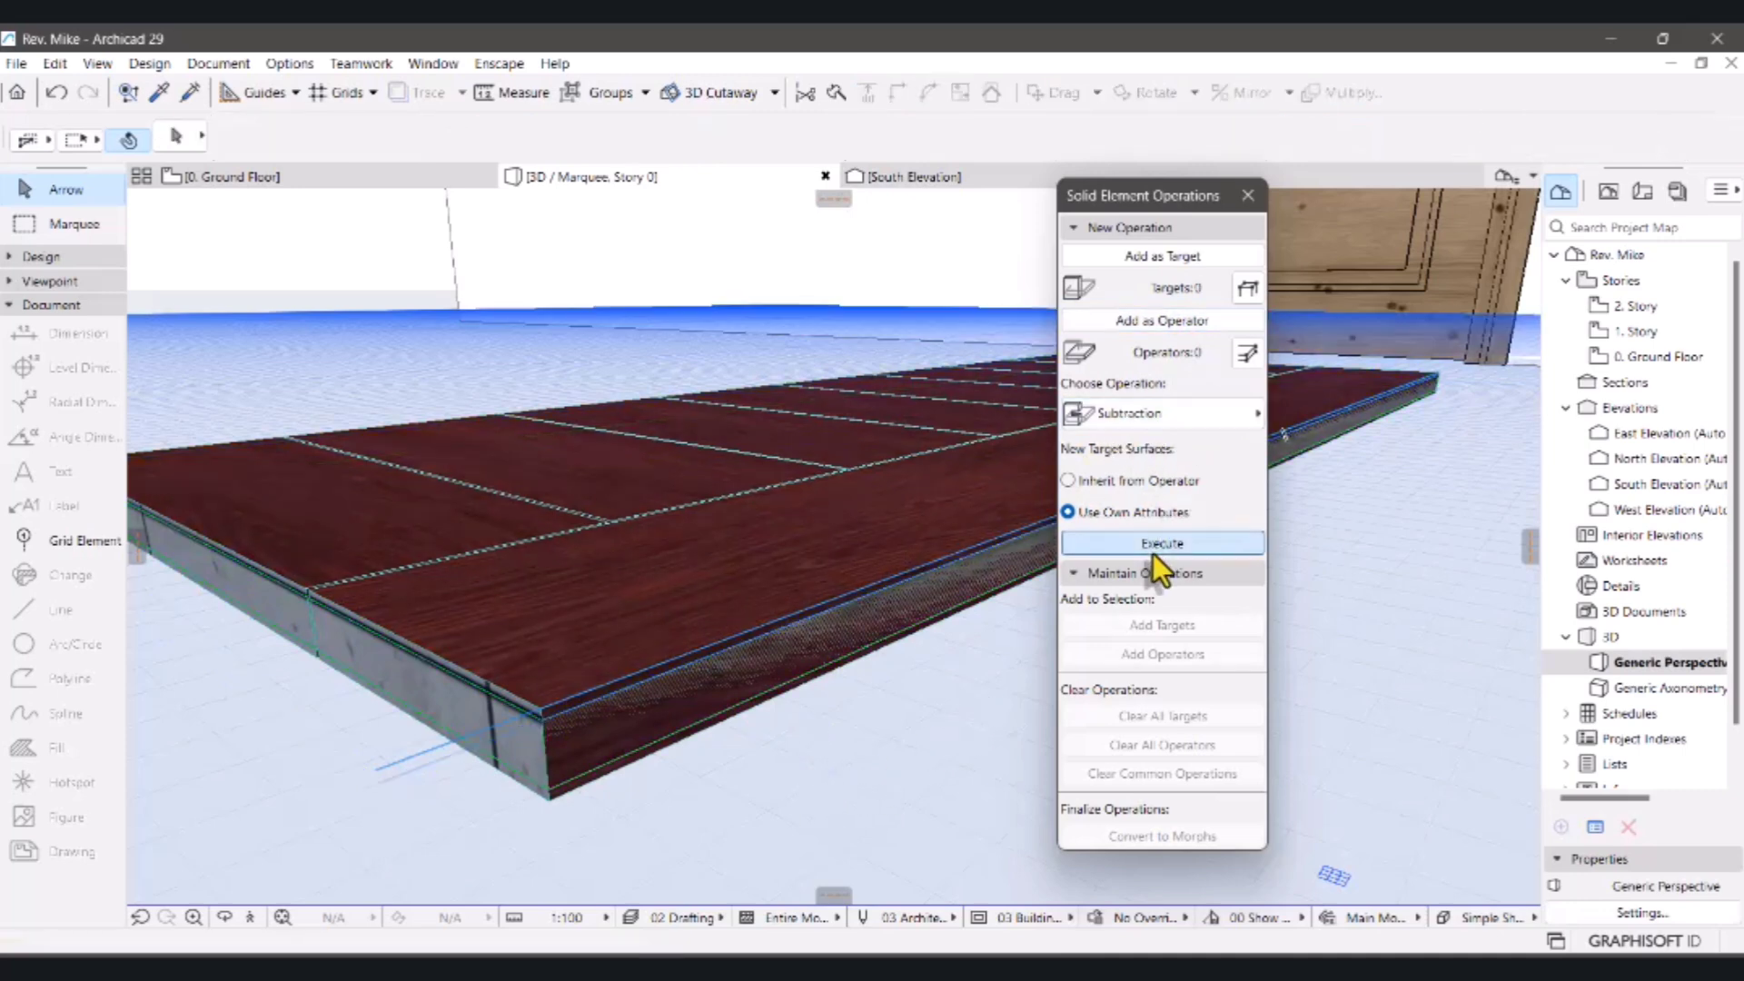
click(750, 842)
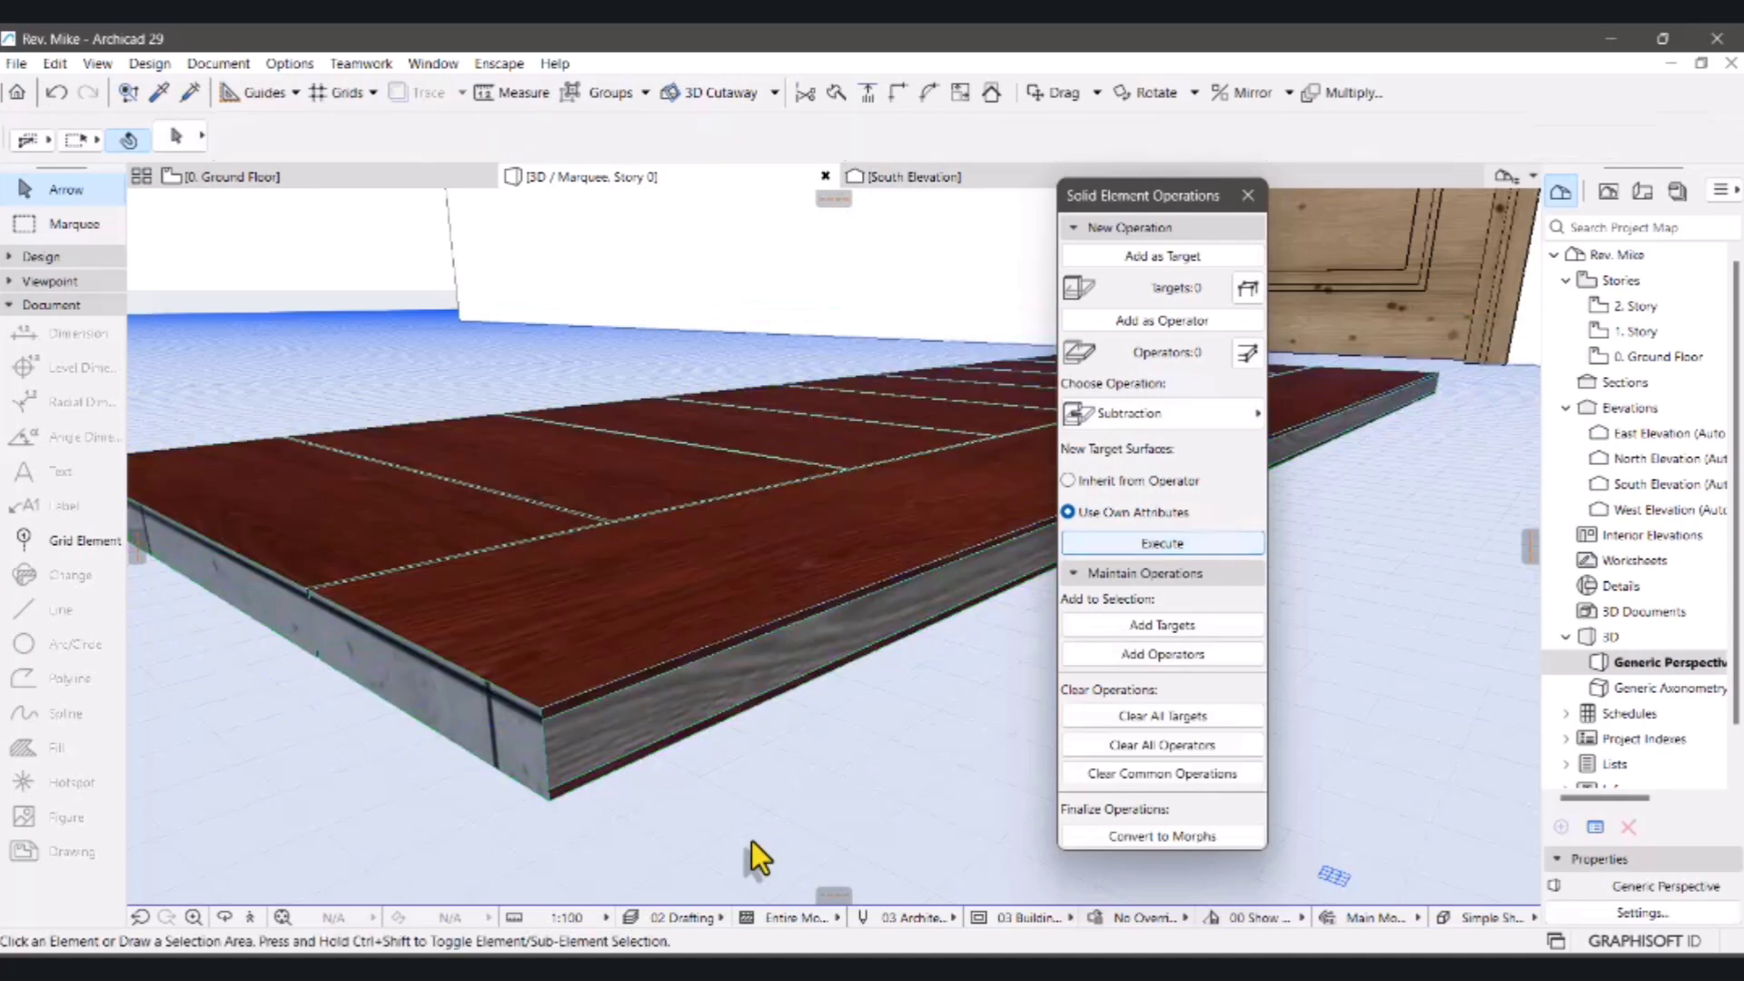
scroll(763, 817, down, 6)
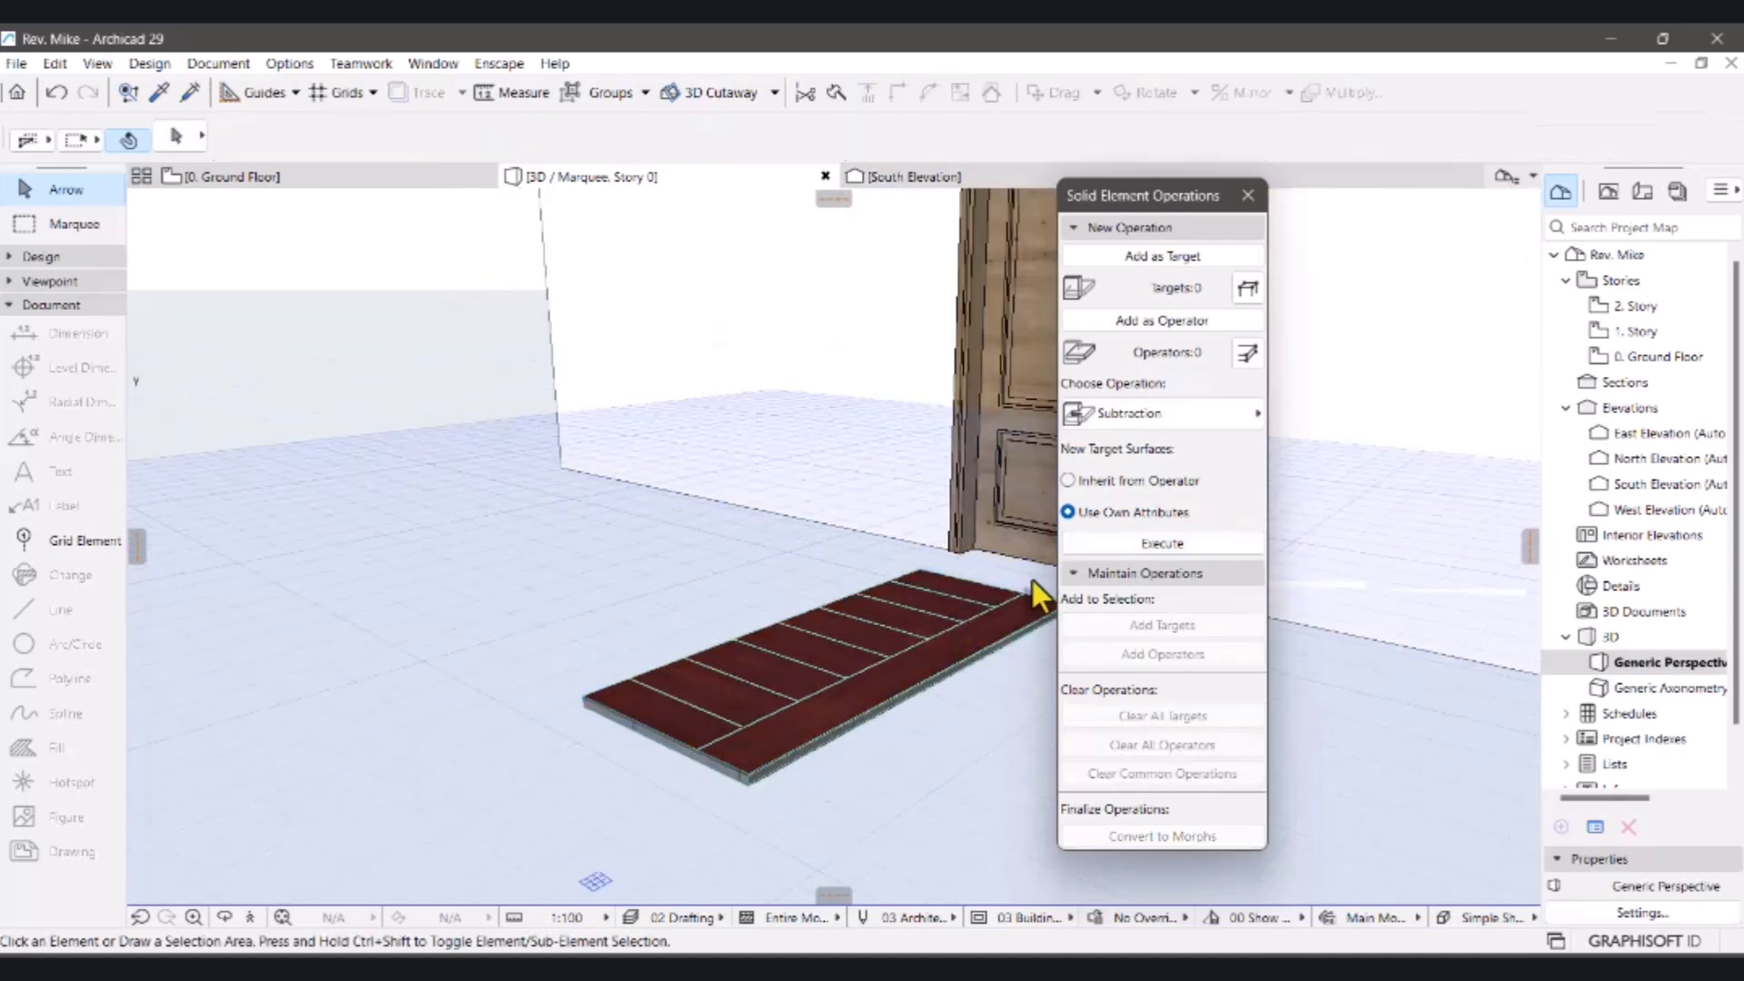
click(1249, 196)
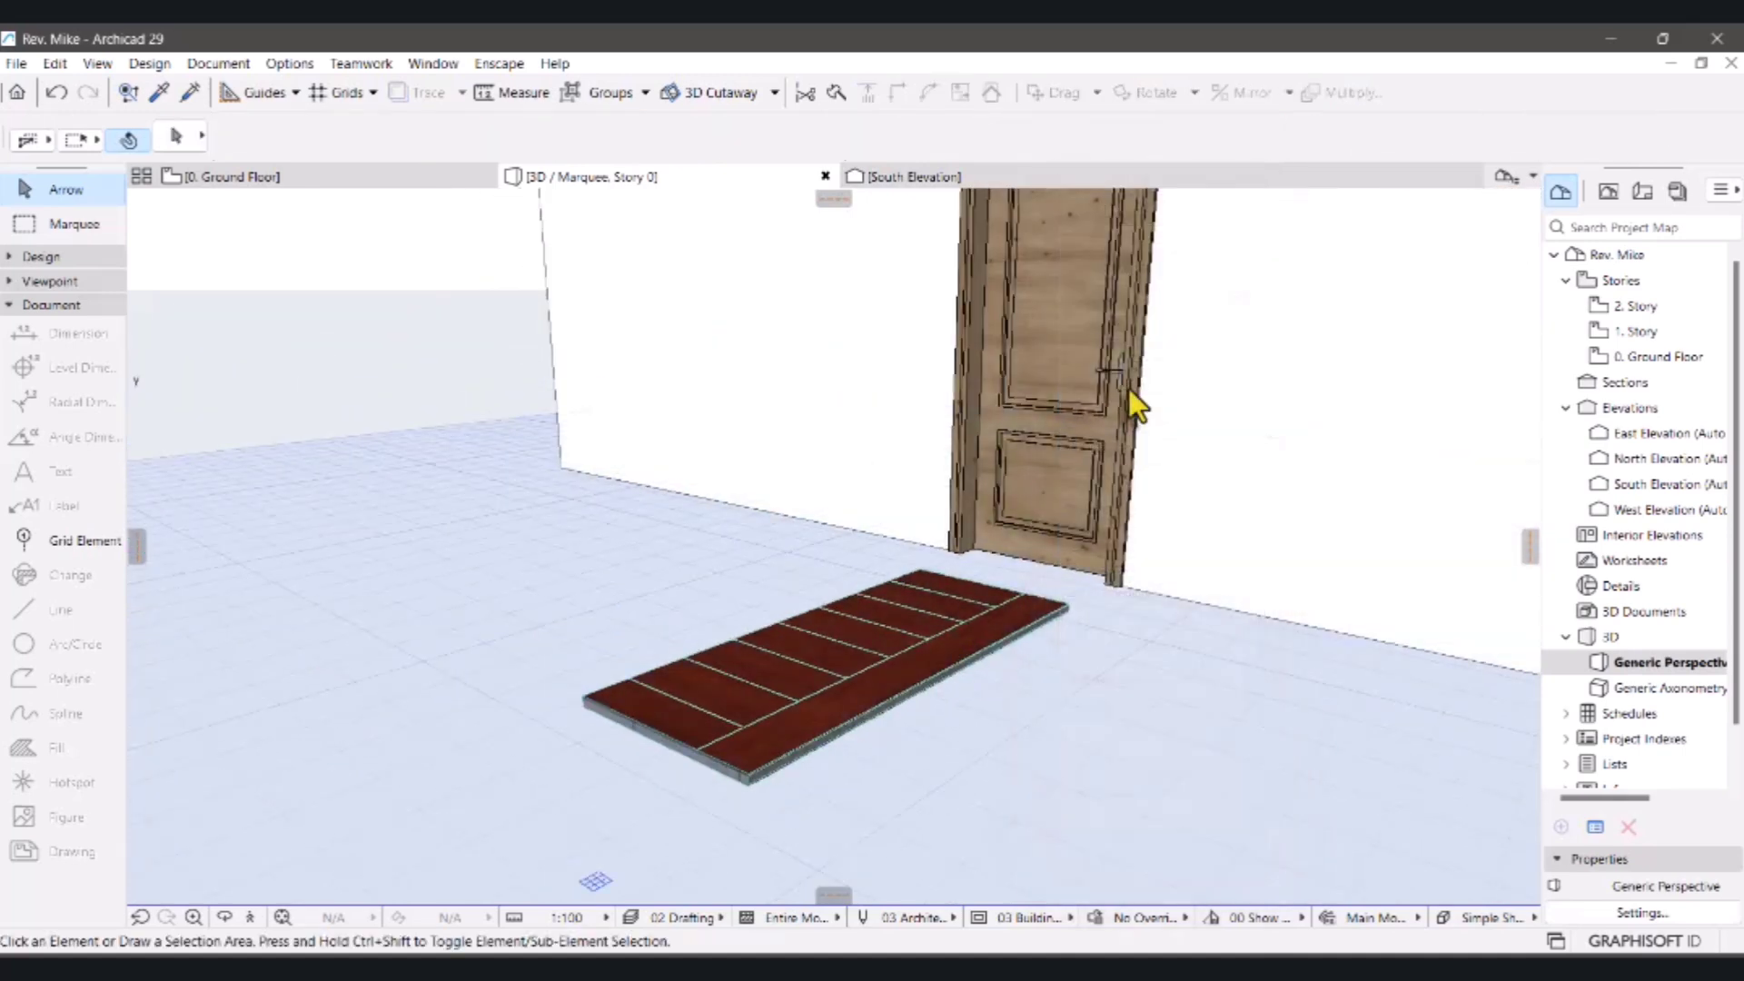
- Save all slabs of the door leaf as a custom Door Leaf named Door Leaf 1 in the Embedded Library, using the horizontal plane
drag(1061, 860, 565, 591)
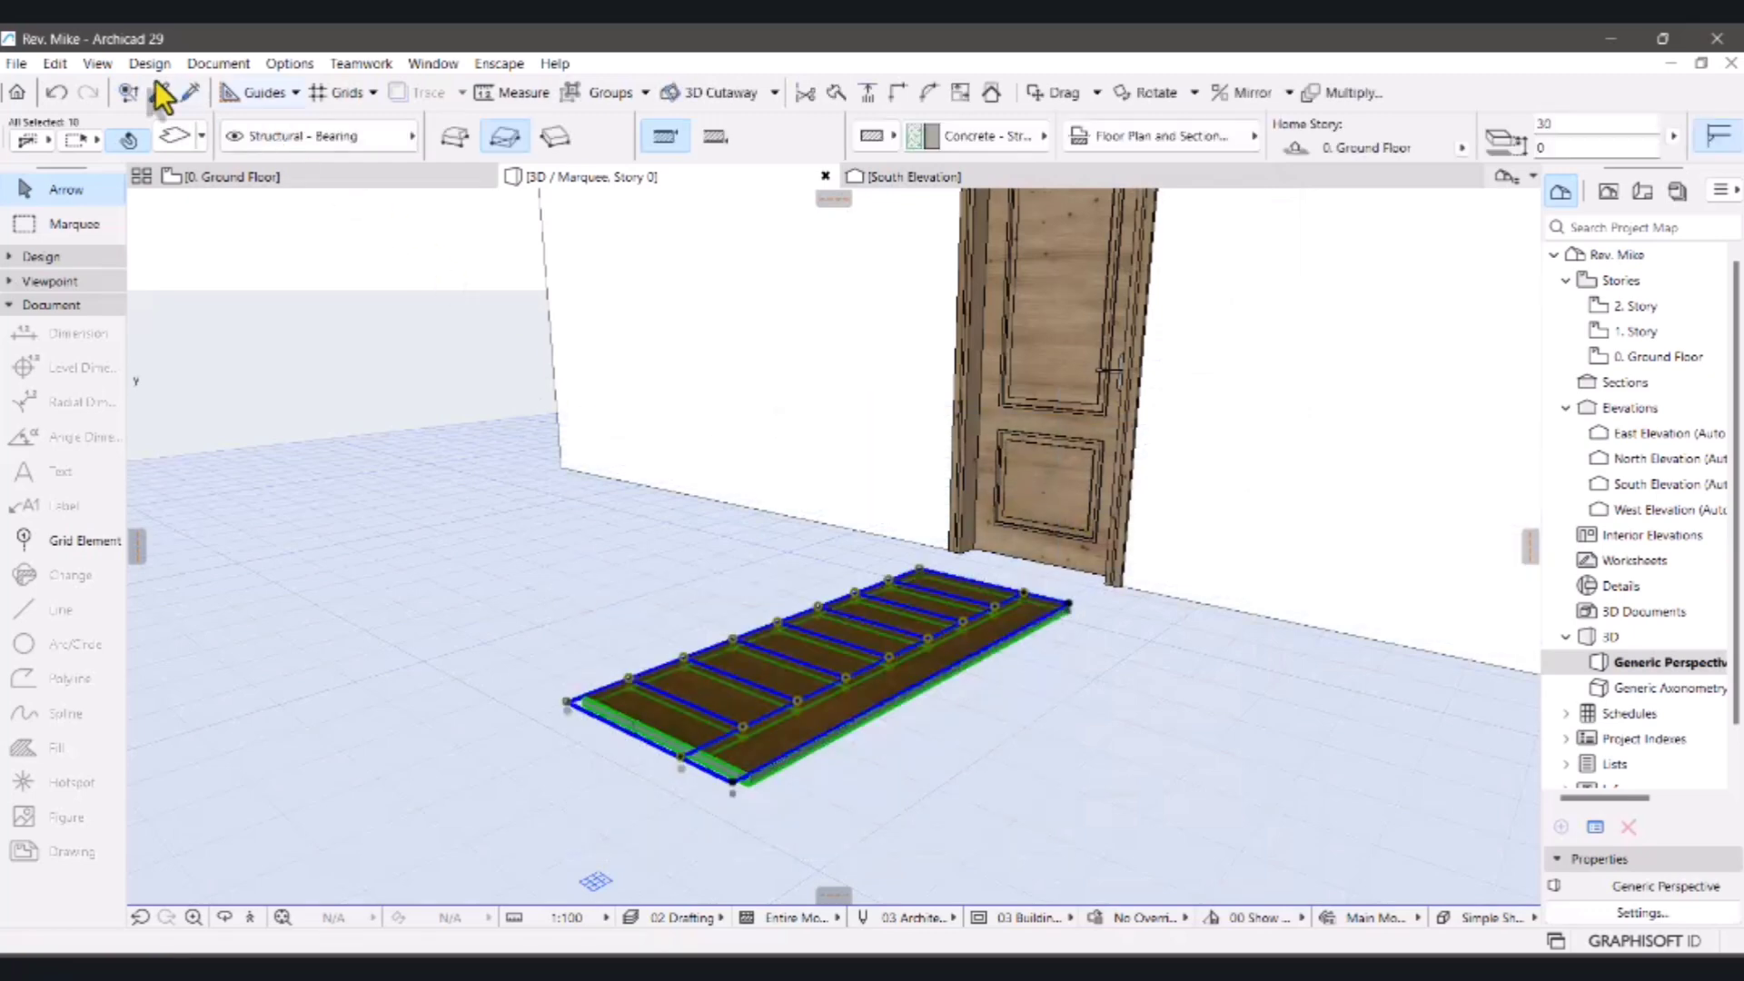
click(23, 58)
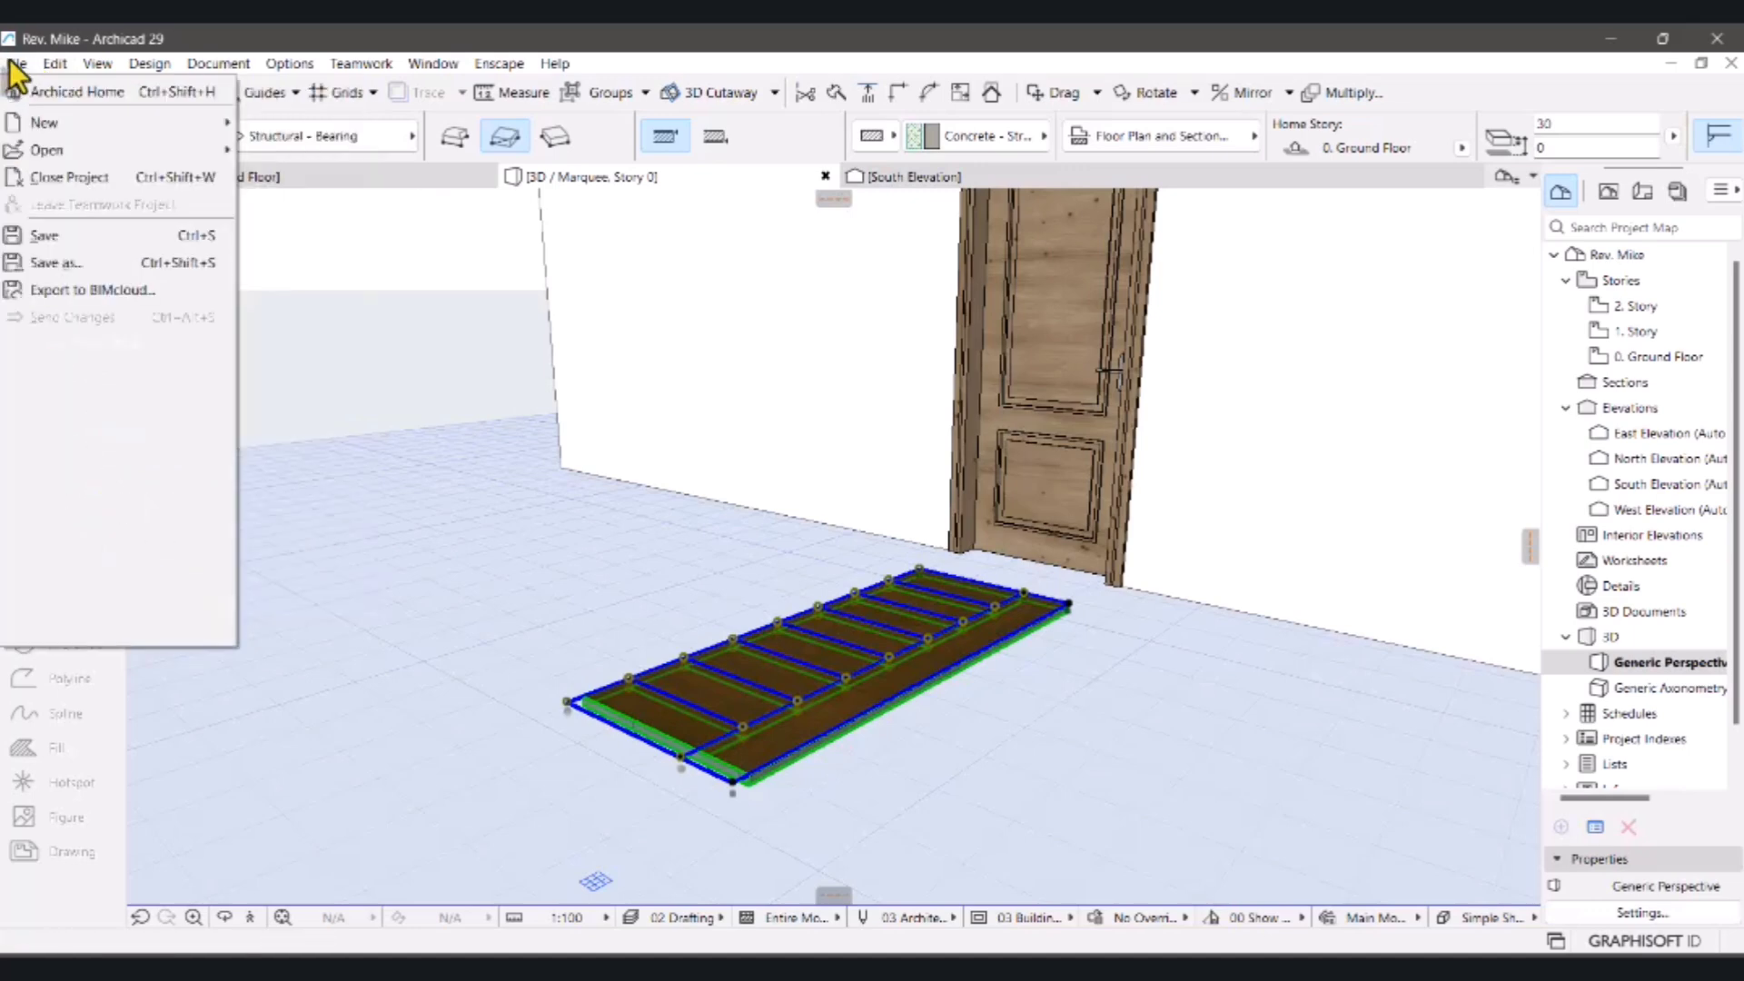
mouse_move(95, 454)
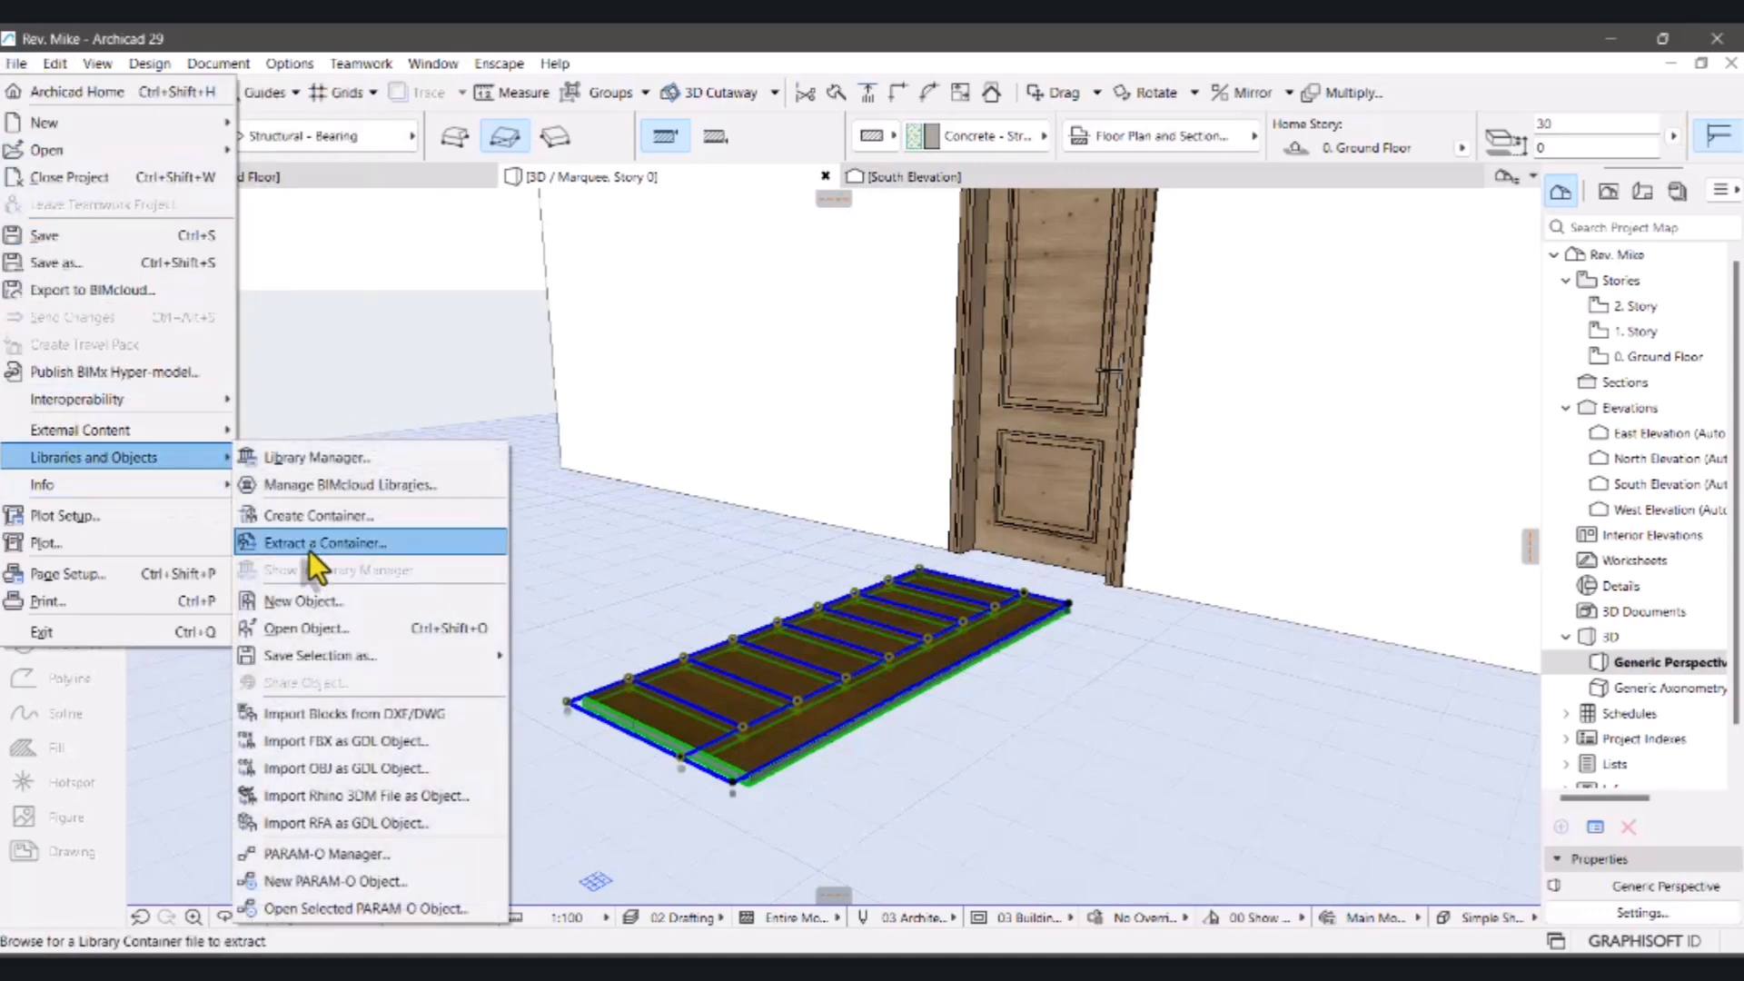
mouse_move(367, 655)
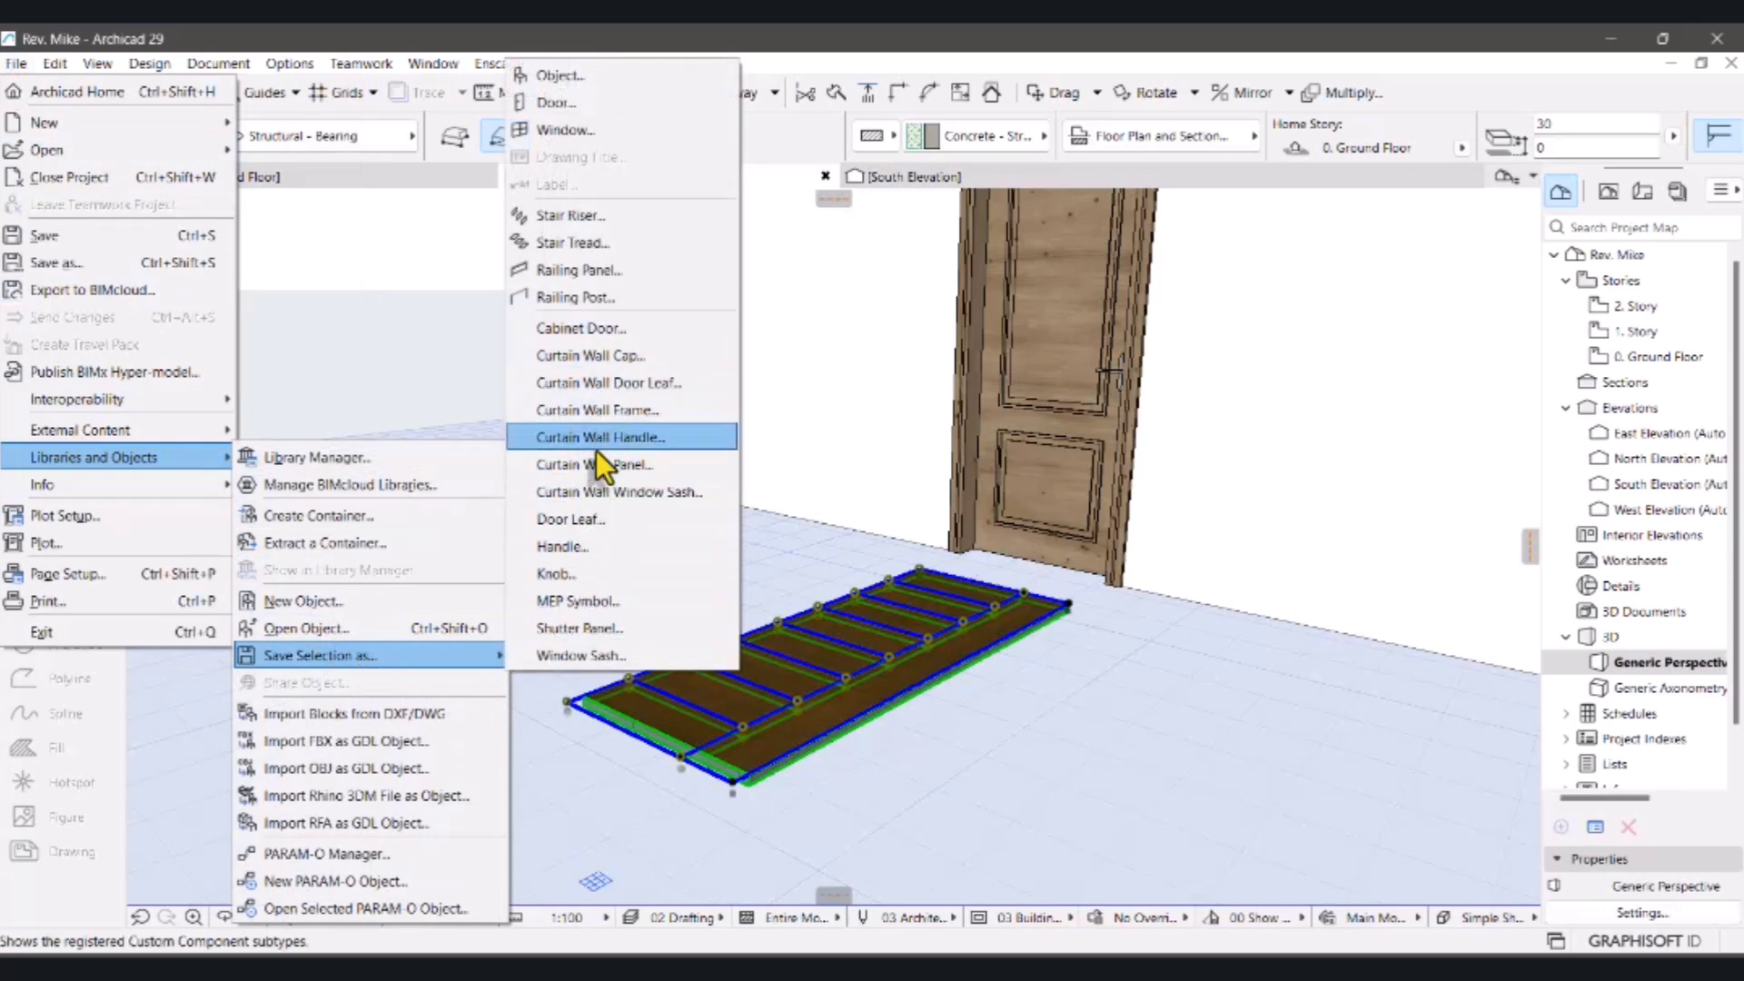
click(575, 527)
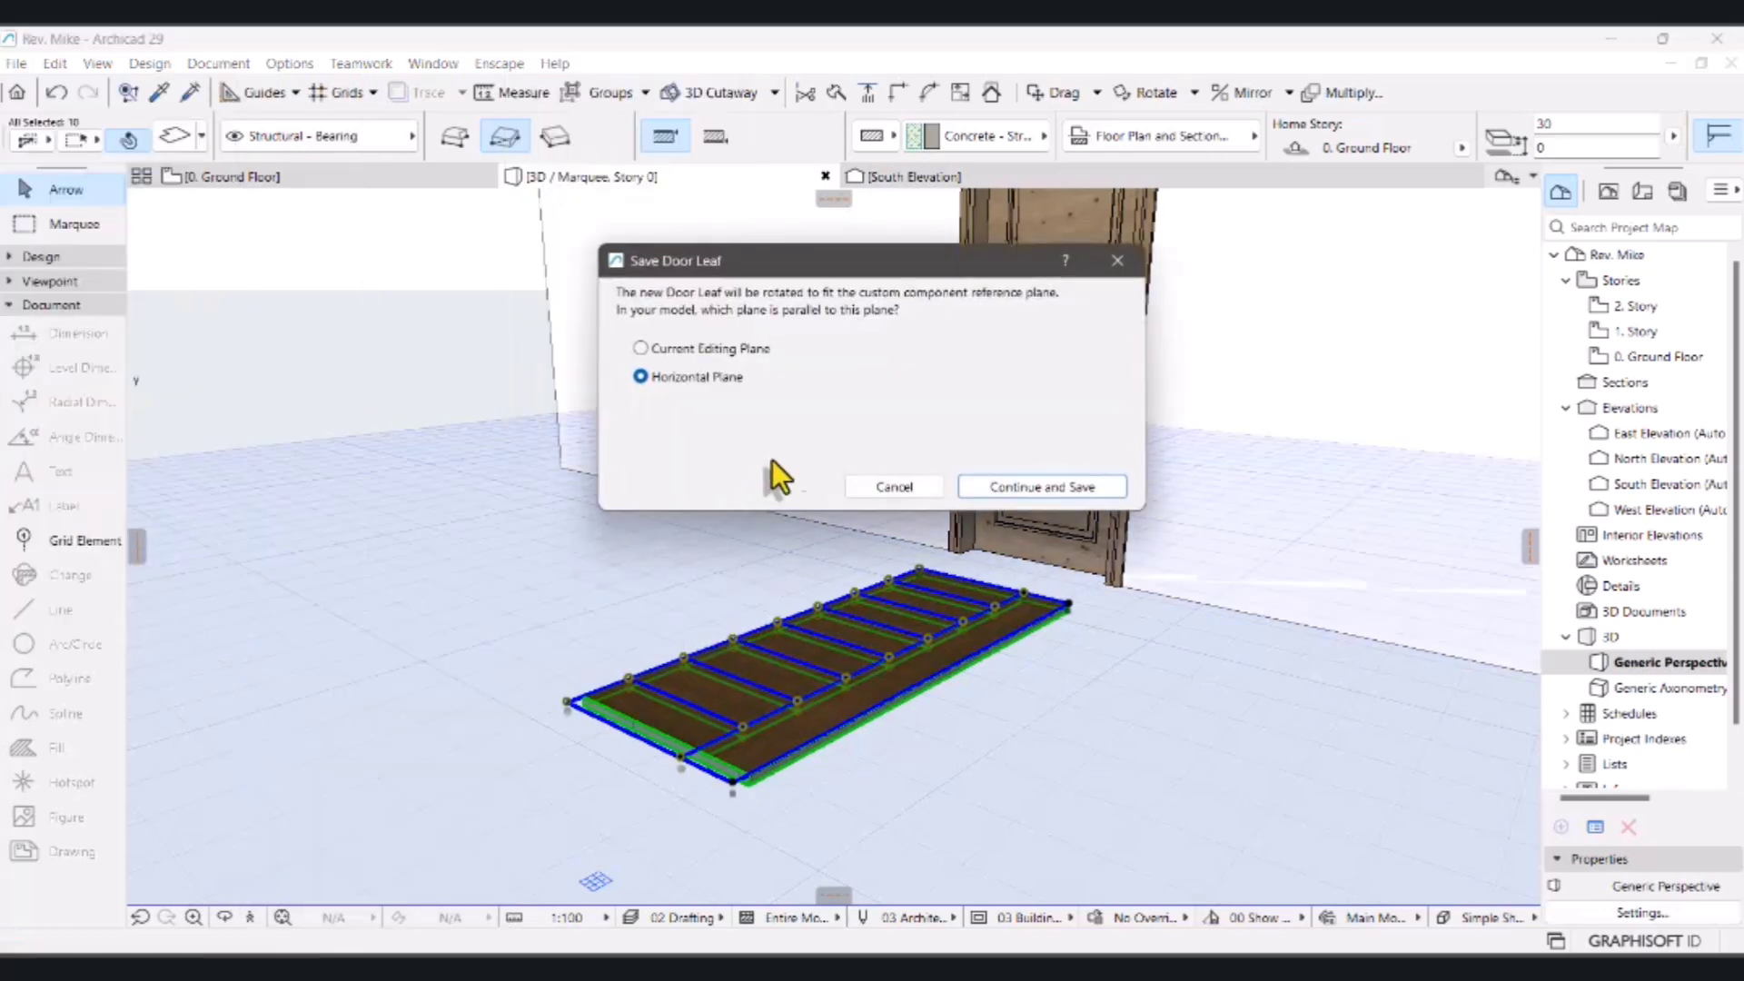
click(1020, 489)
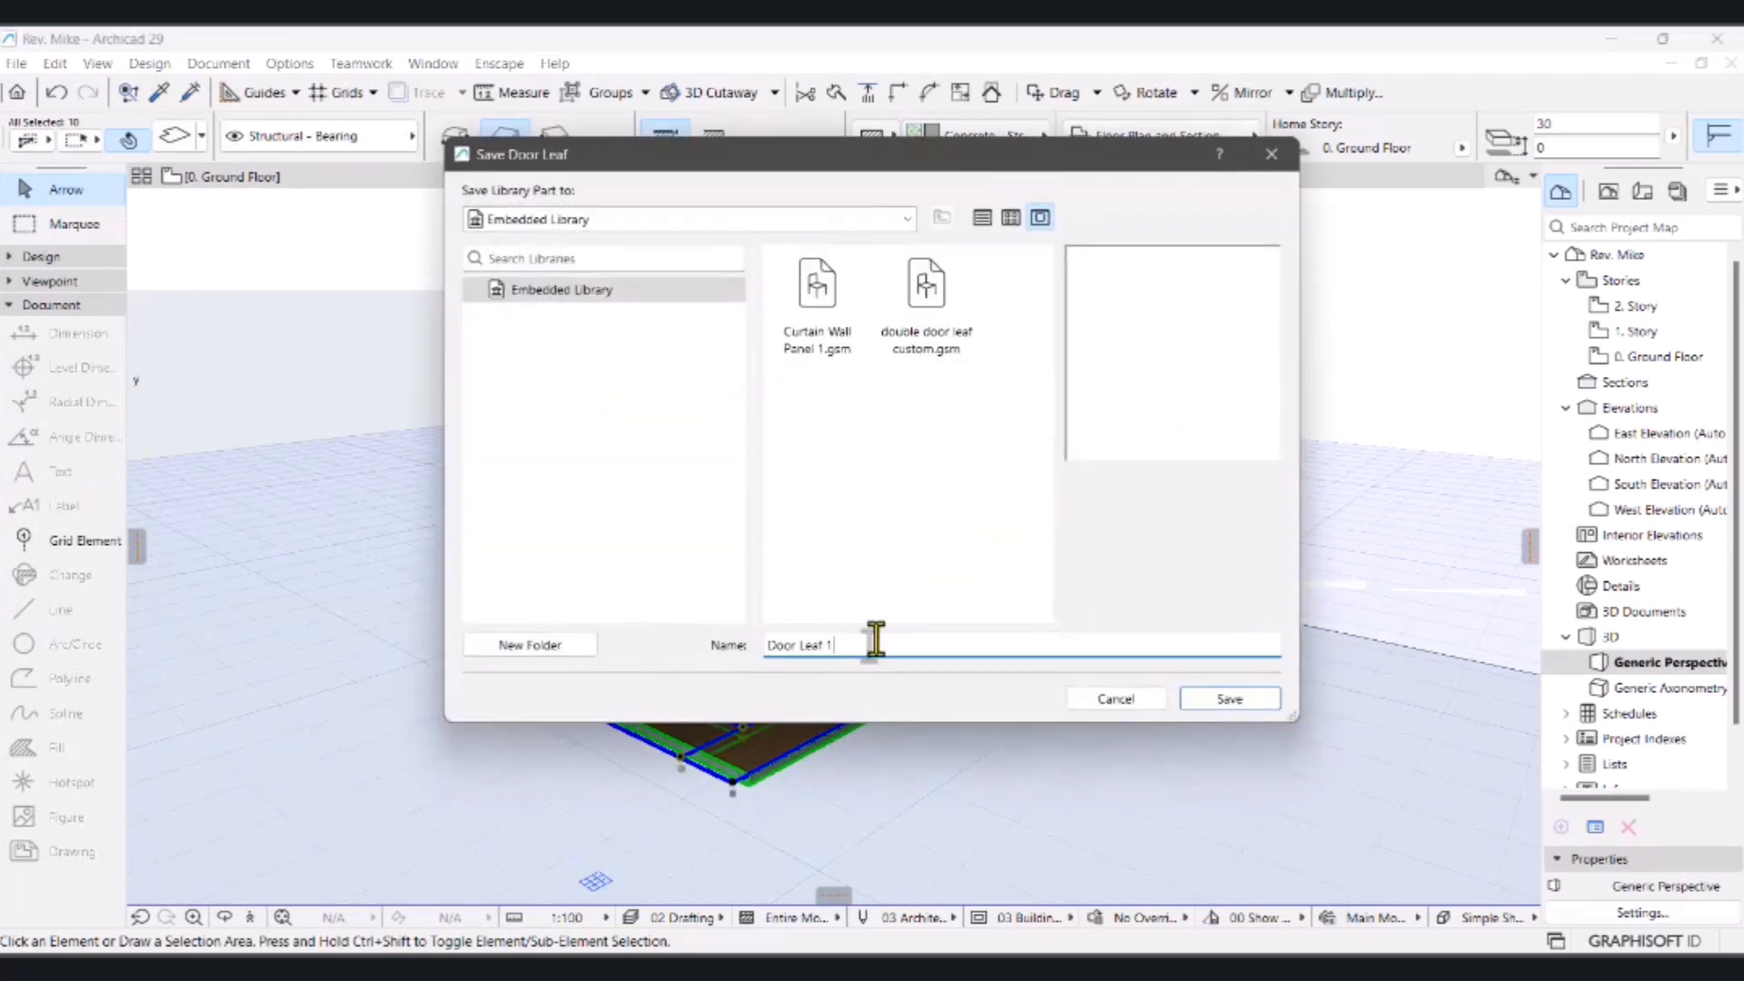
click(1185, 700)
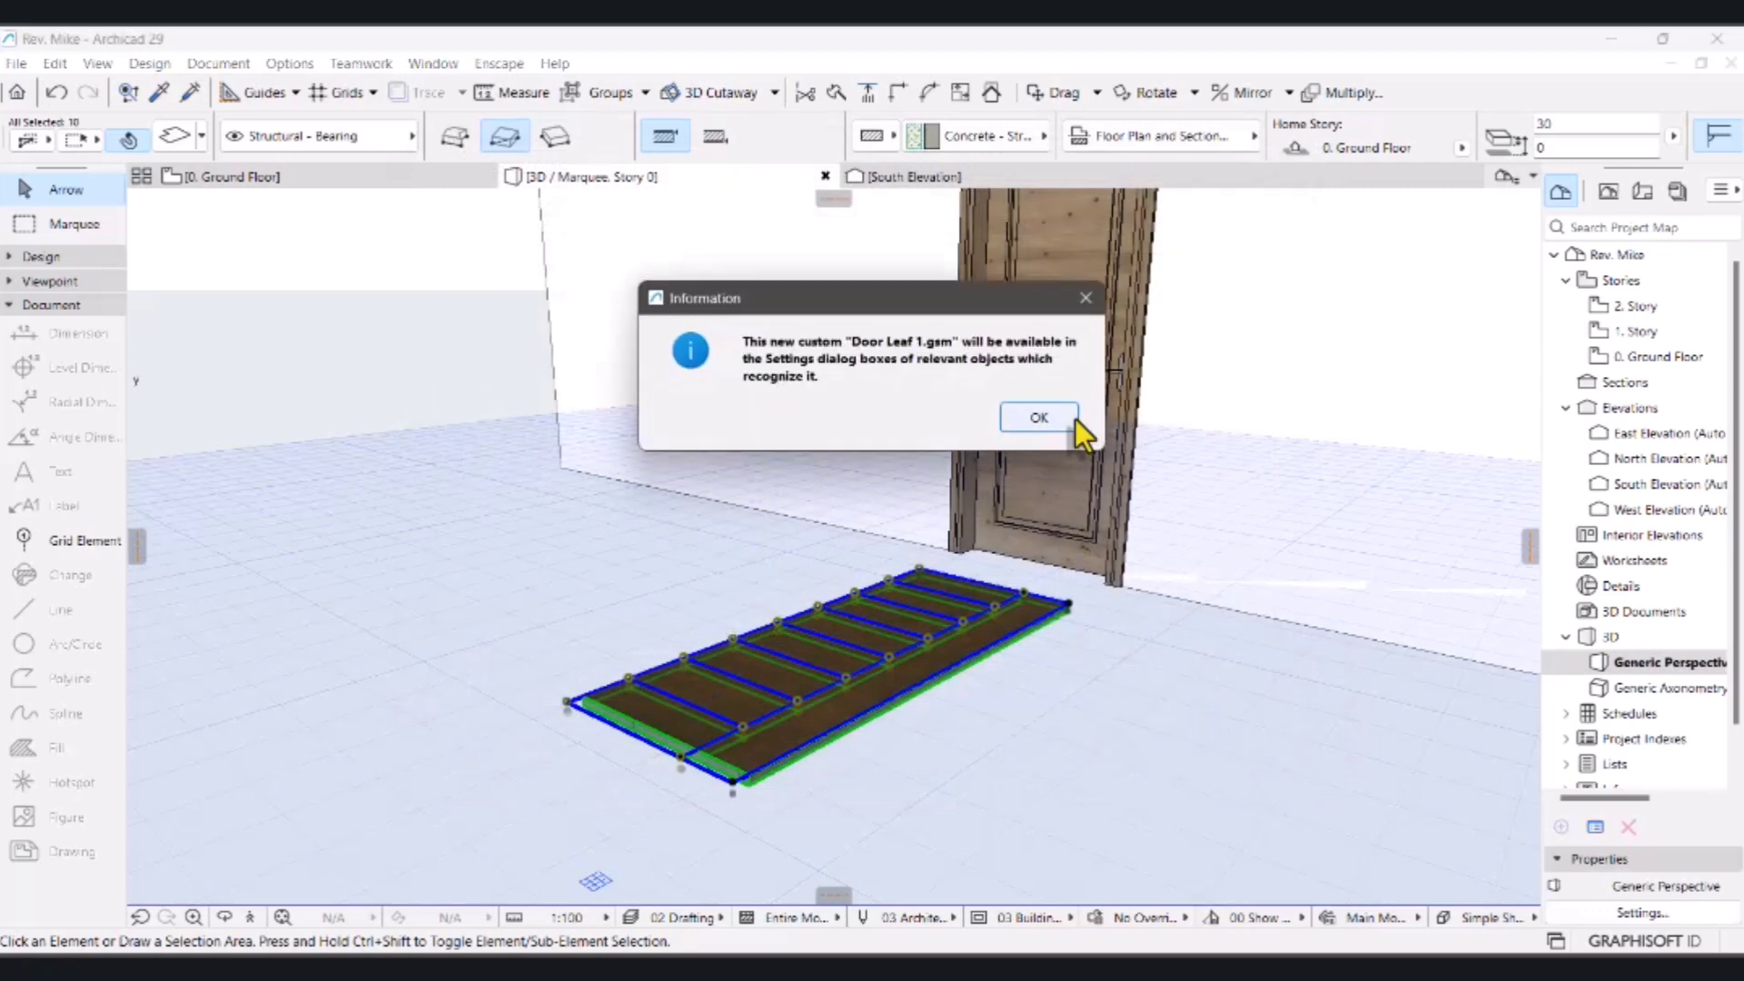
- Change the leaf of the 900 by 2100 door in the wall to the Custom Door Leaf named Door Leaf 1
click(1072, 417)
click(1077, 678)
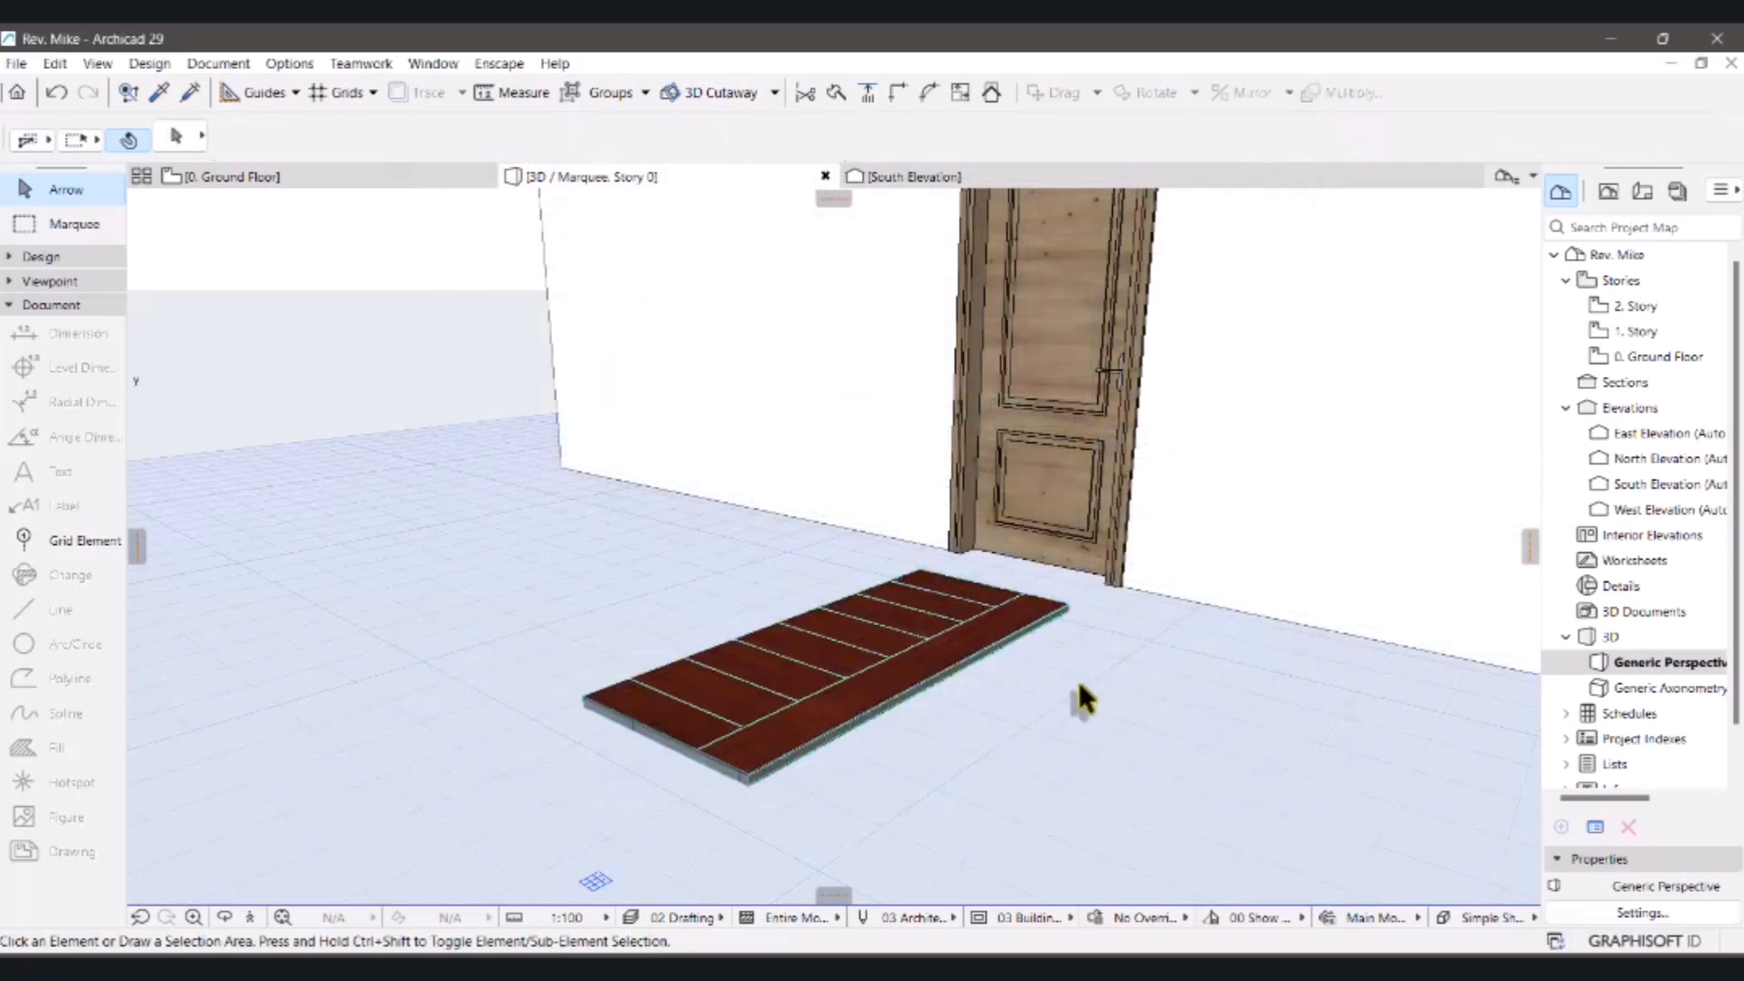
click(1078, 468)
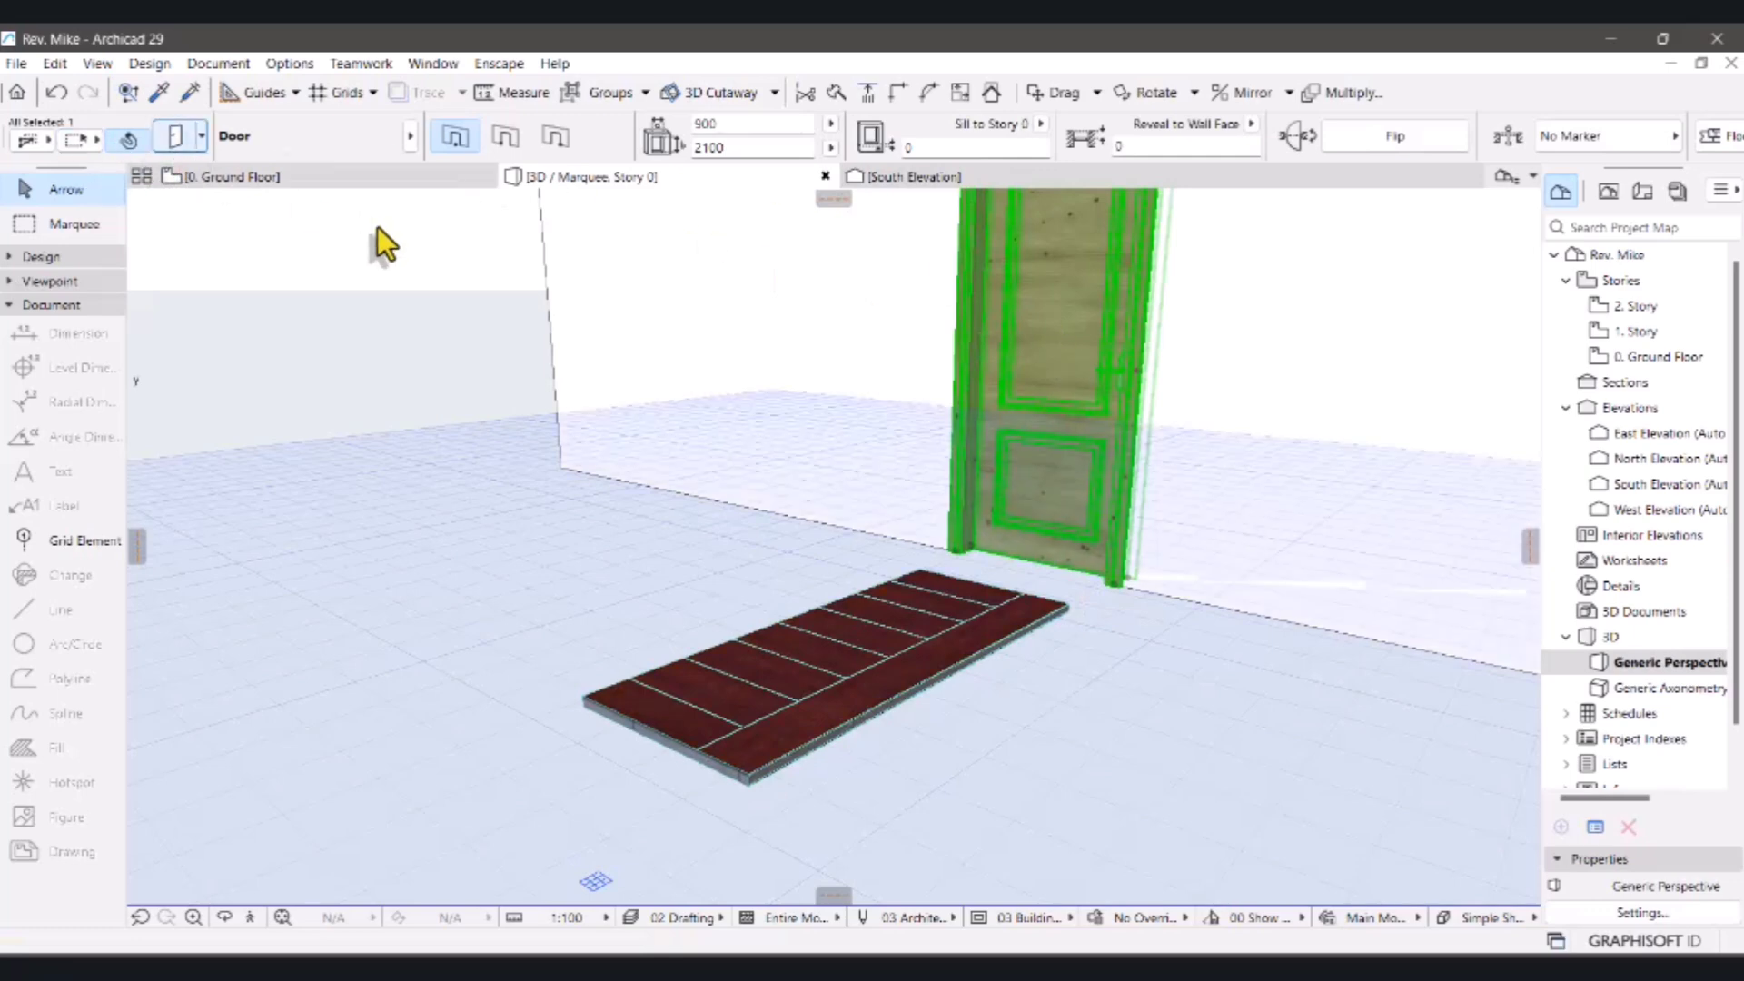
key(ctrl+t)
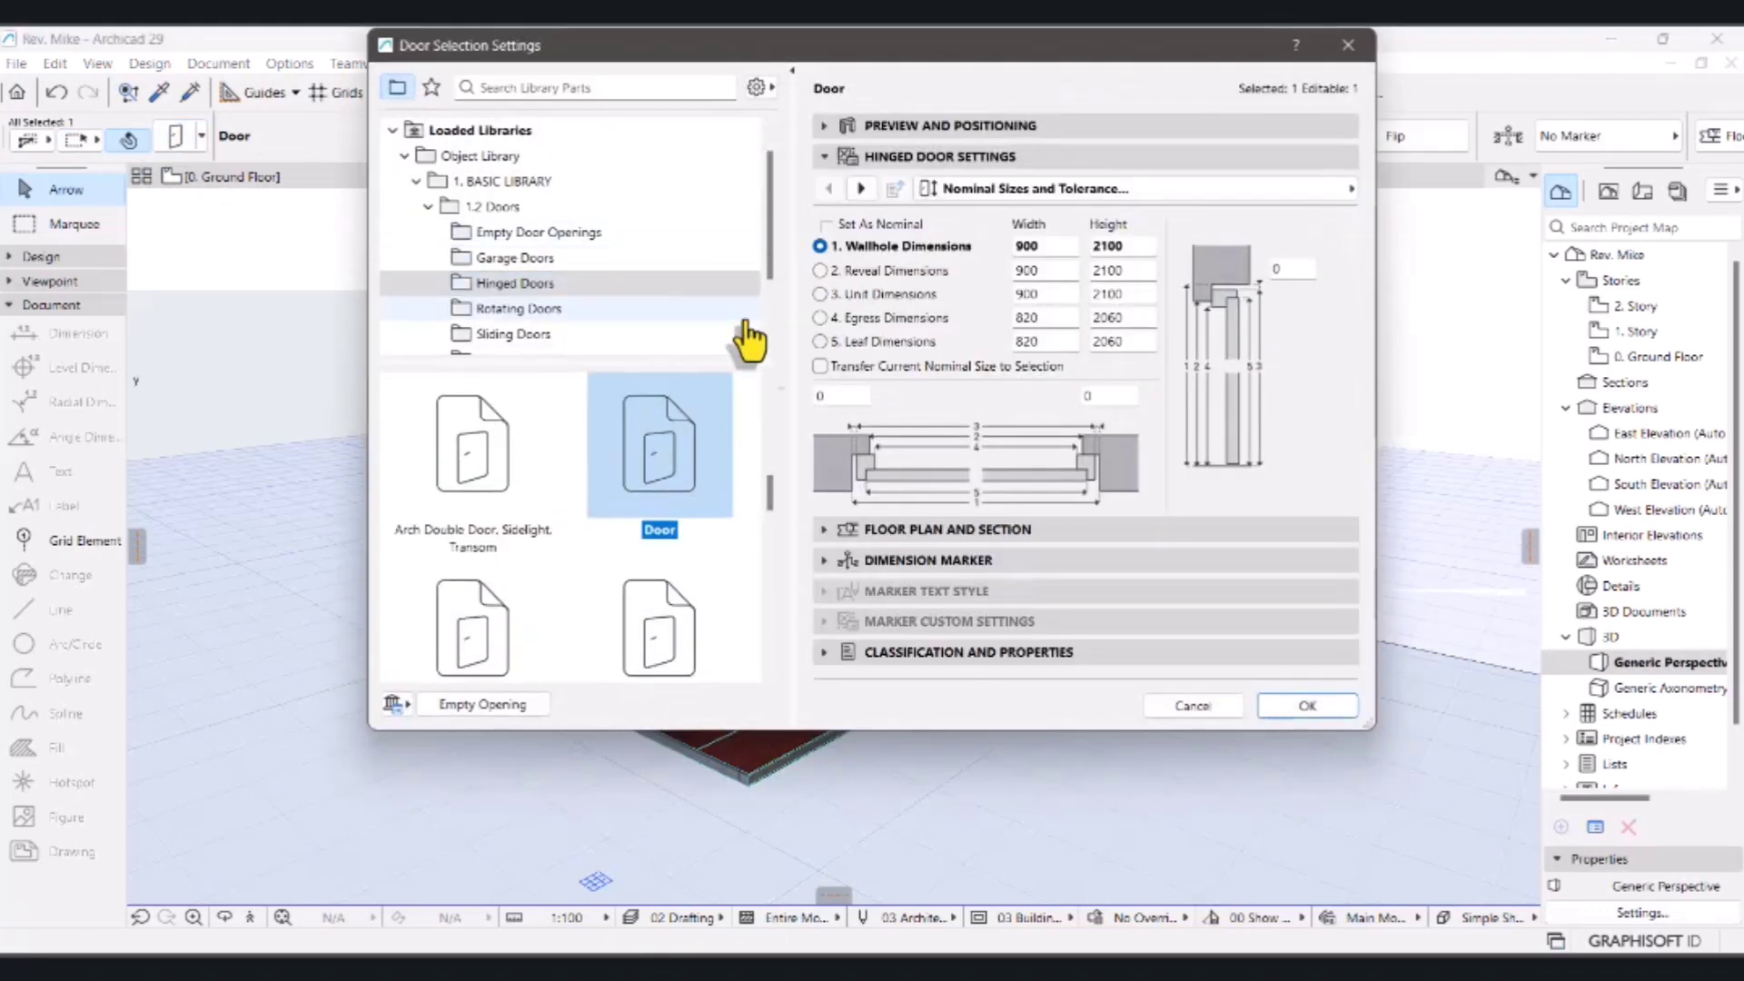
click(863, 187)
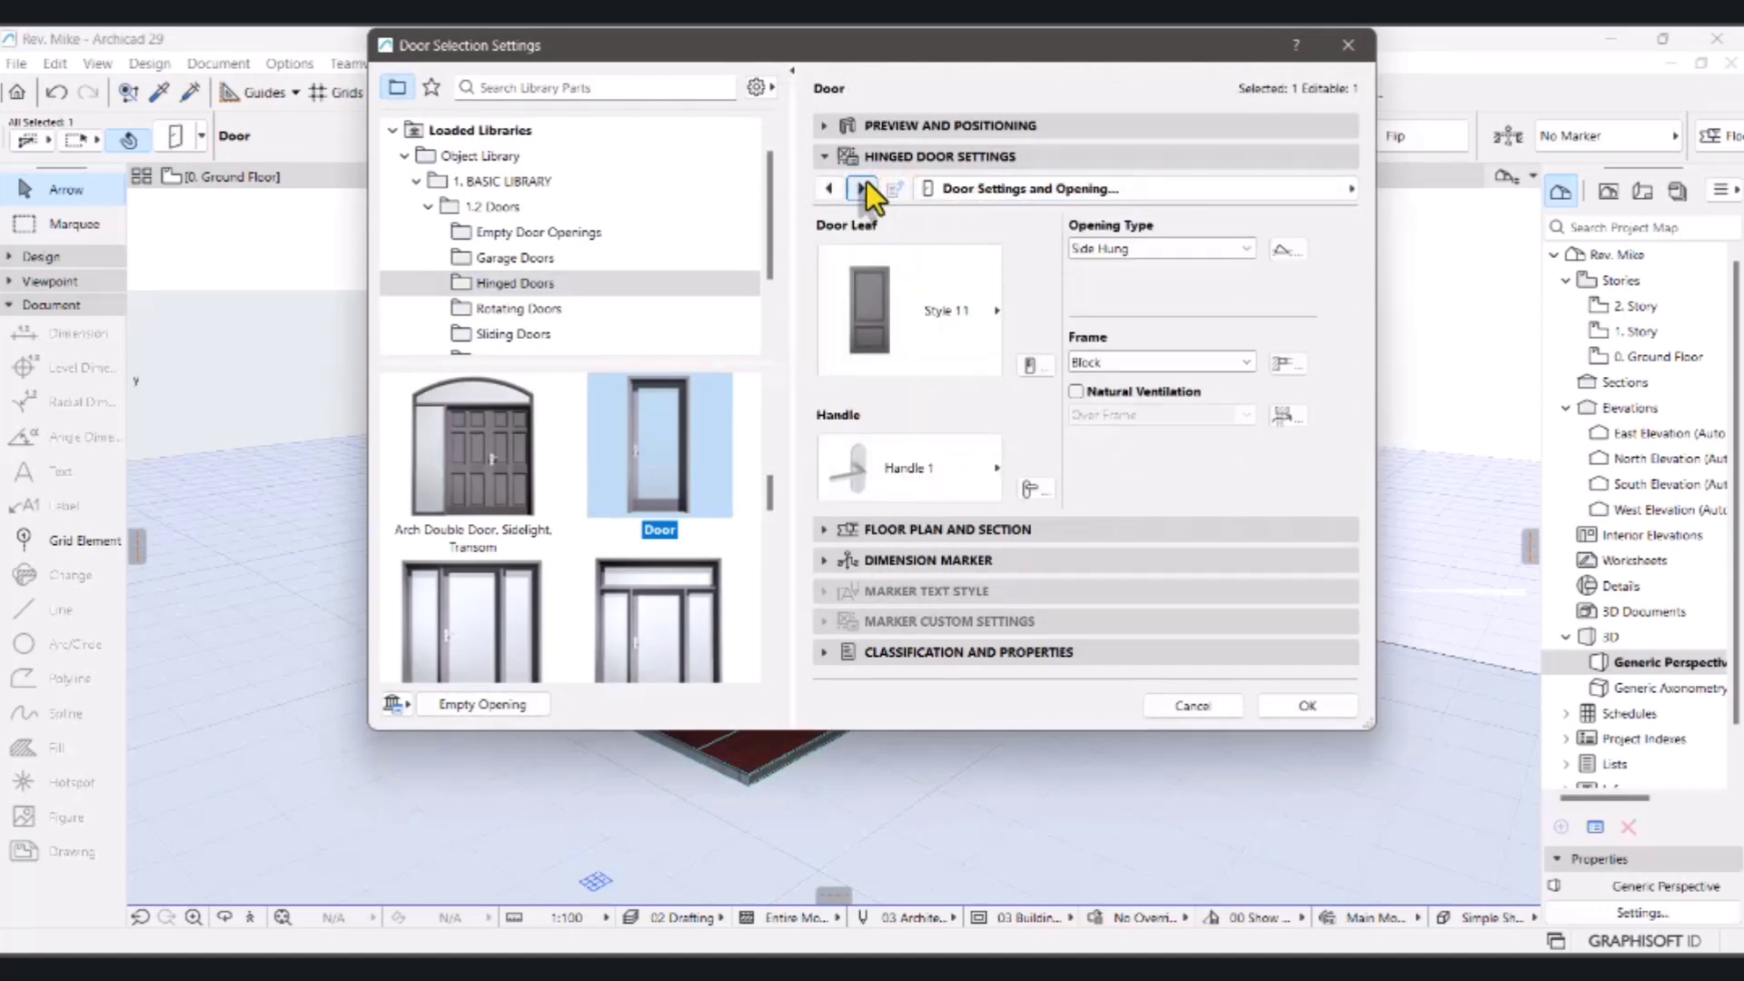
click(1000, 353)
scroll(1049, 552, down, 15)
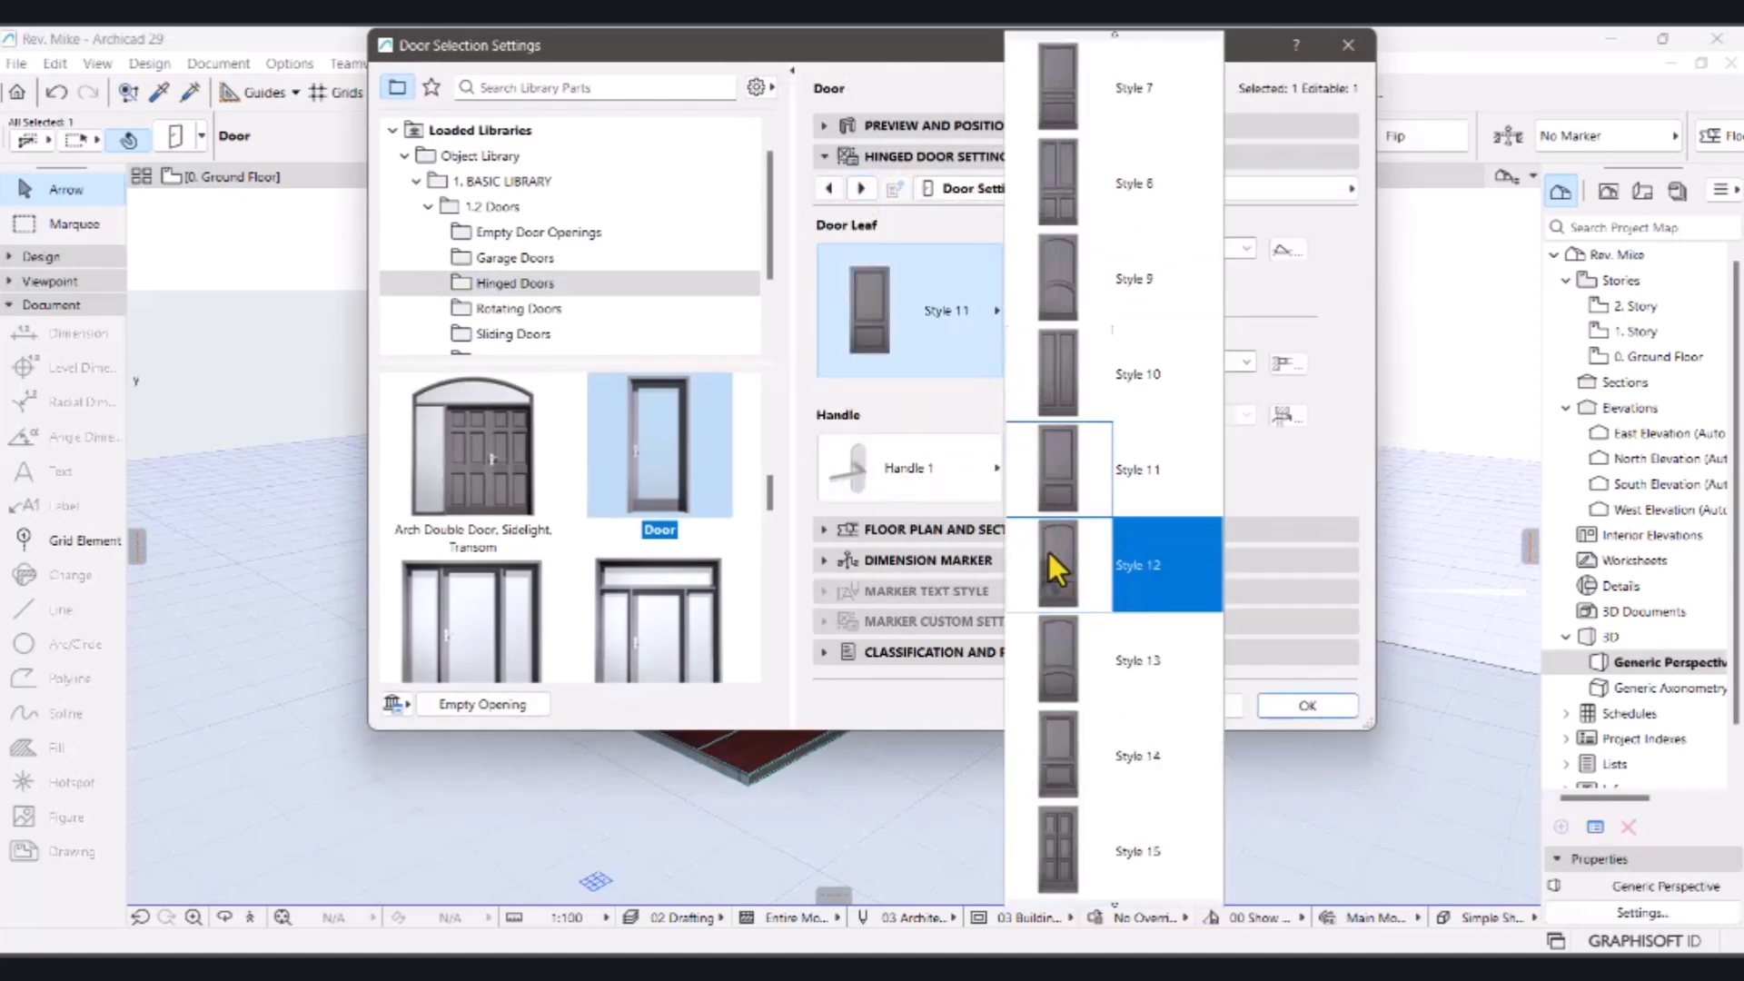
scroll(1075, 680, down, 5)
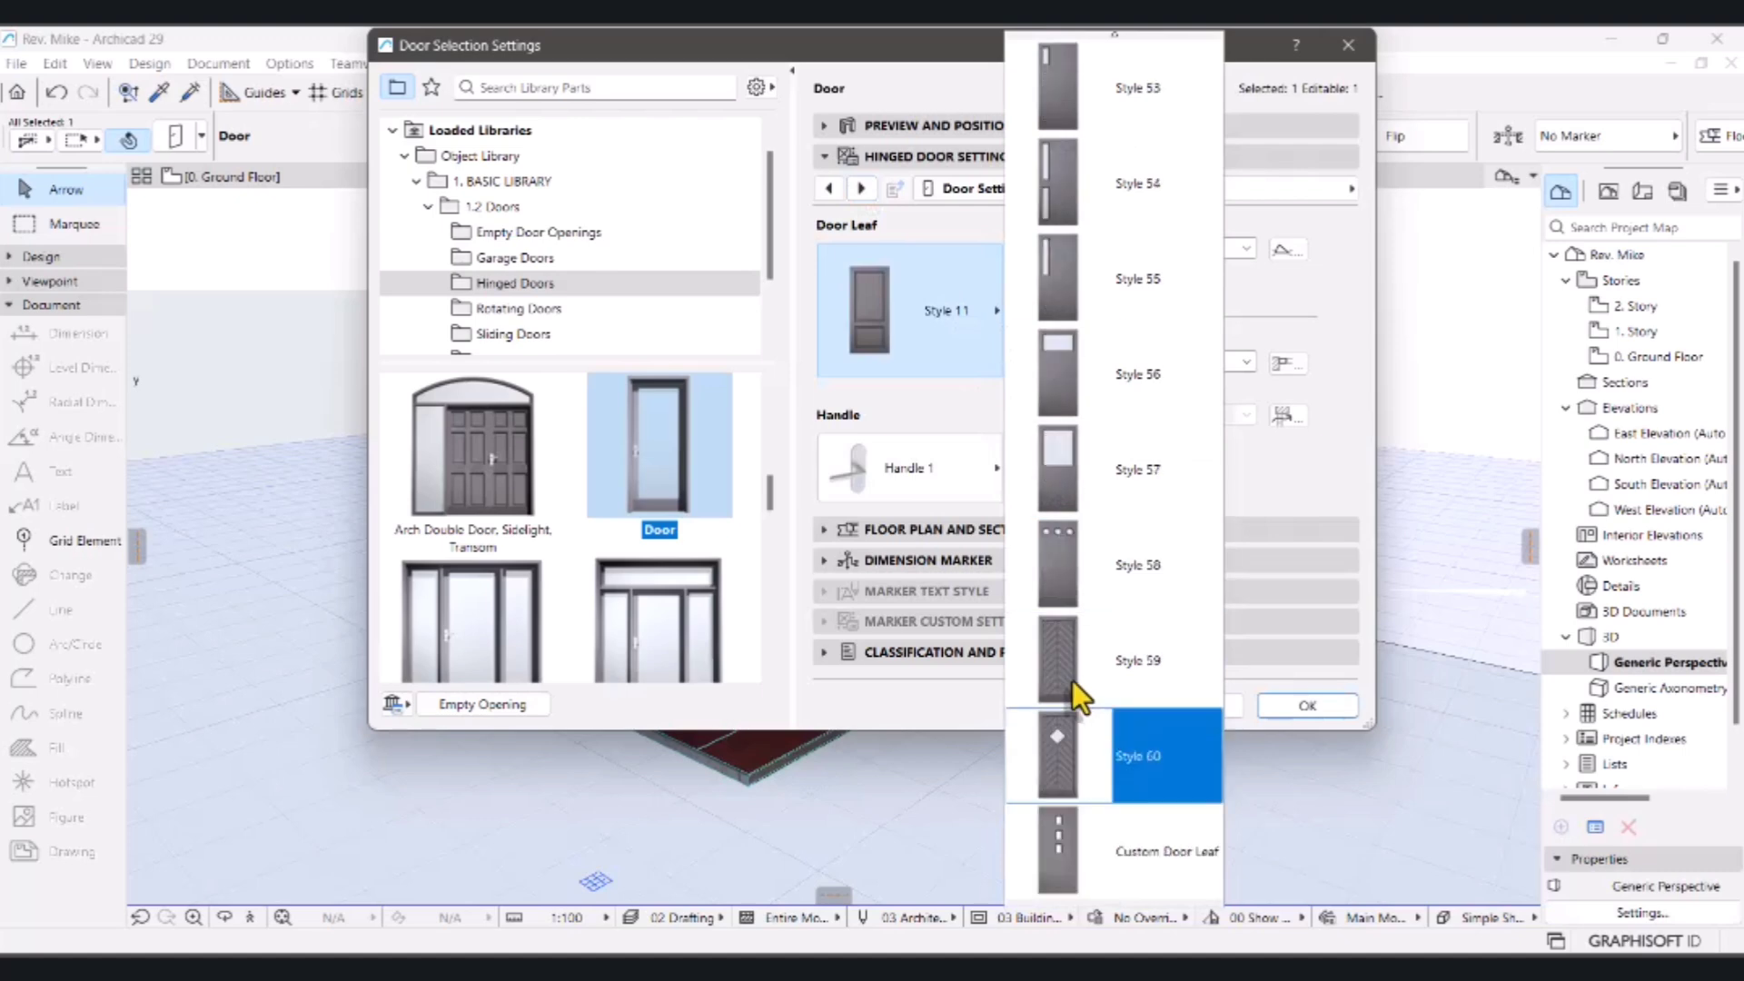
click(1072, 740)
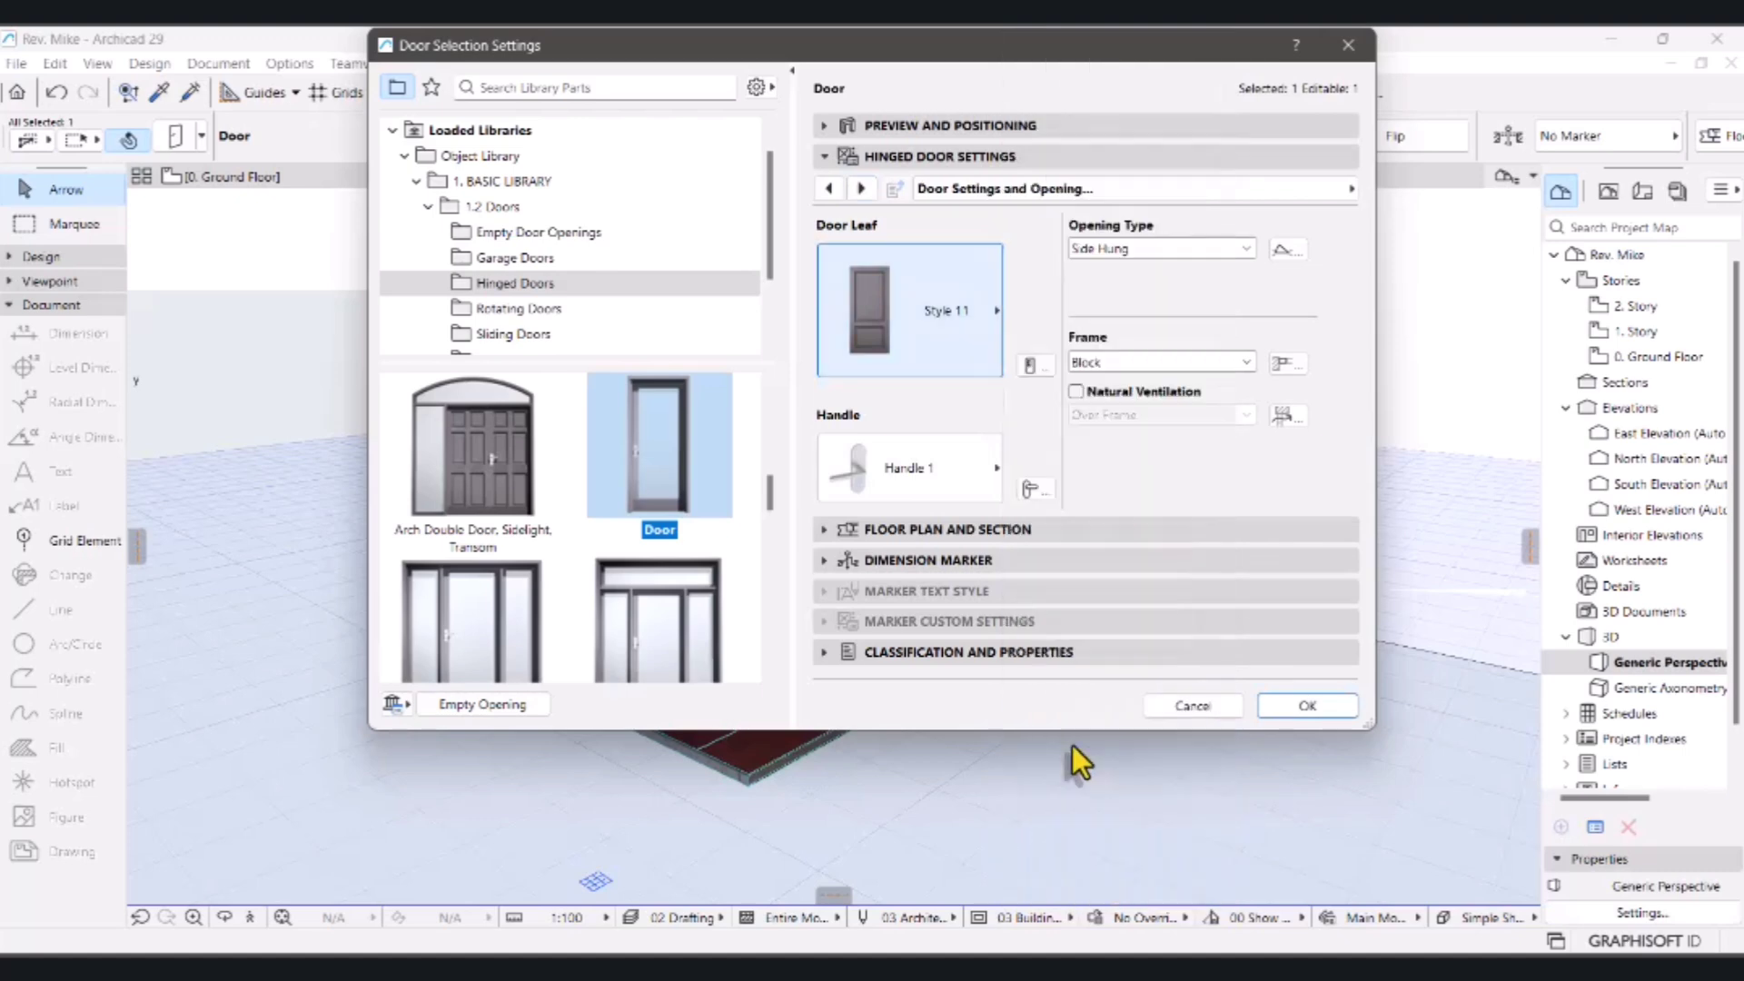
click(1043, 366)
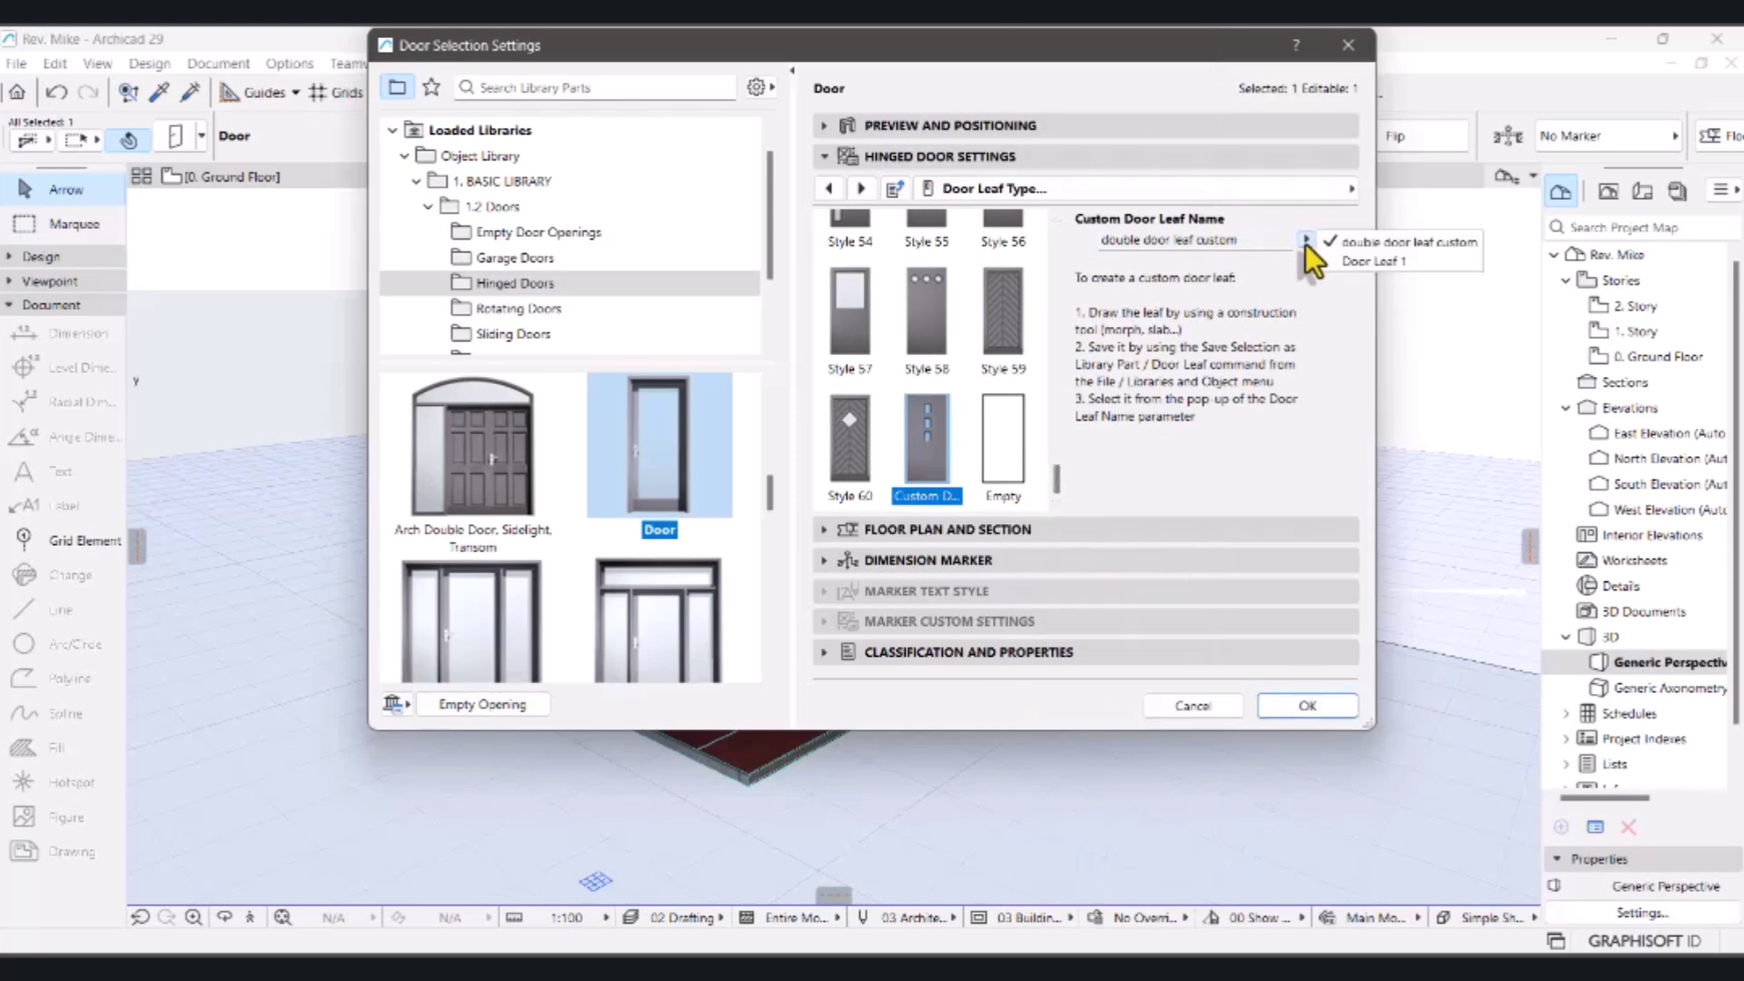
click(1355, 263)
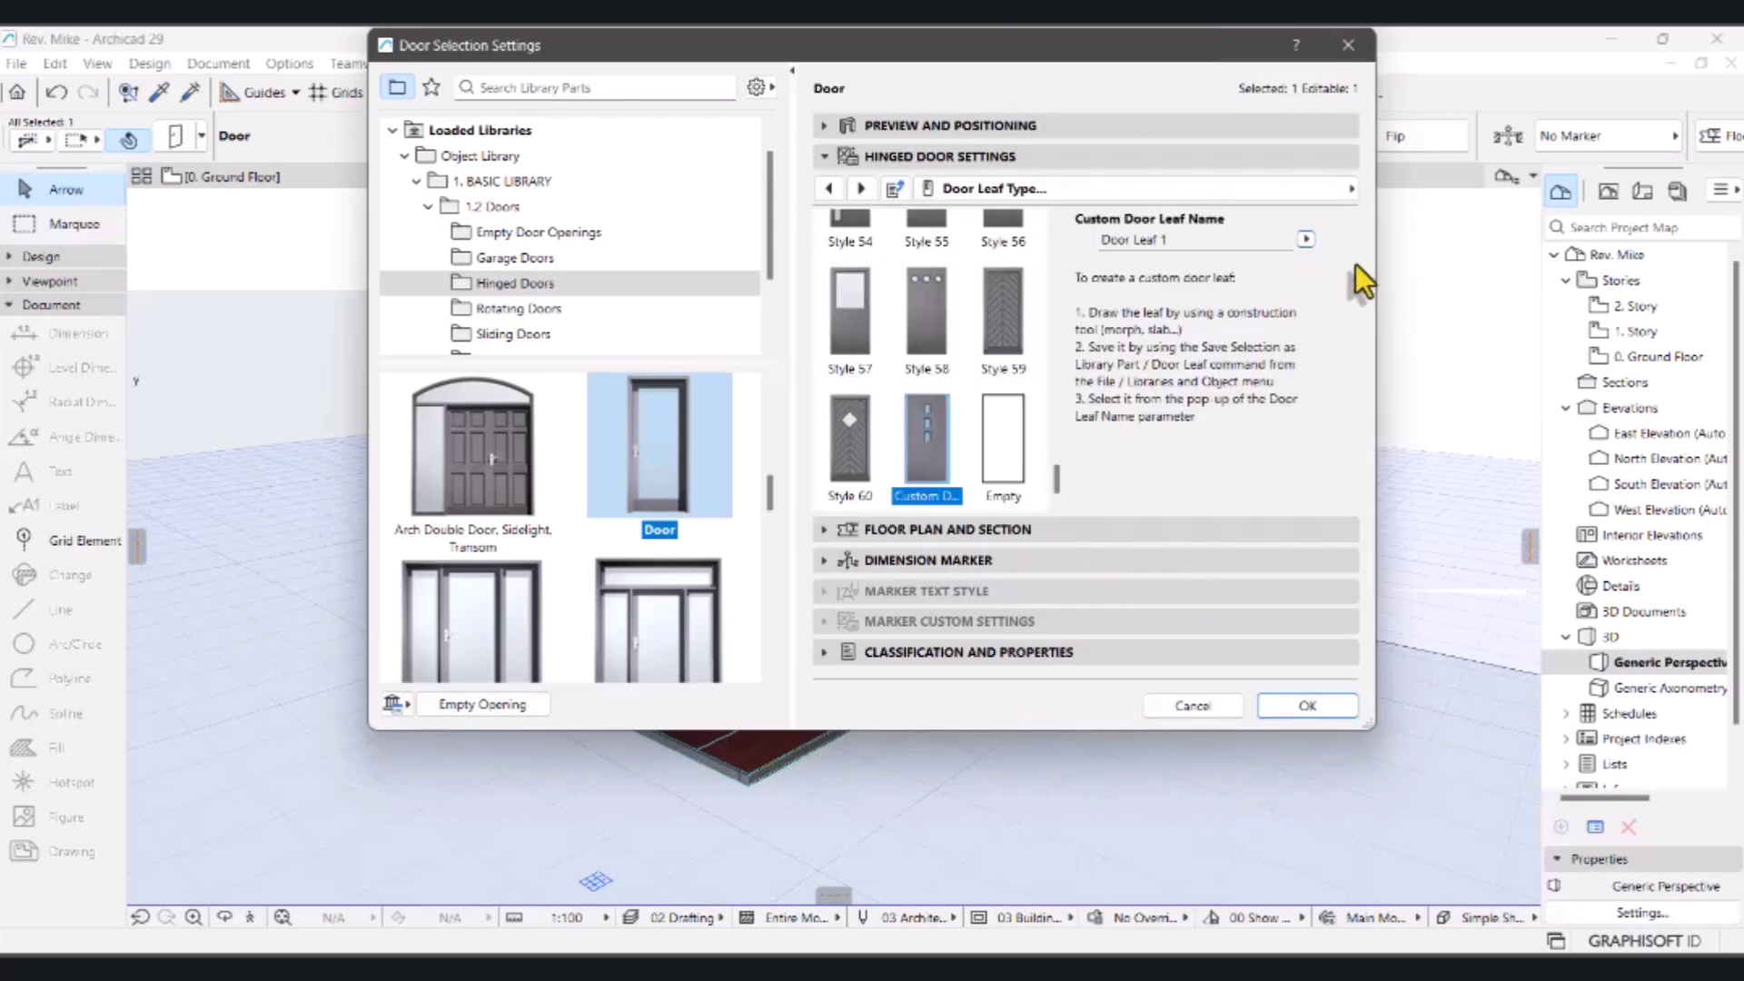
click(1290, 716)
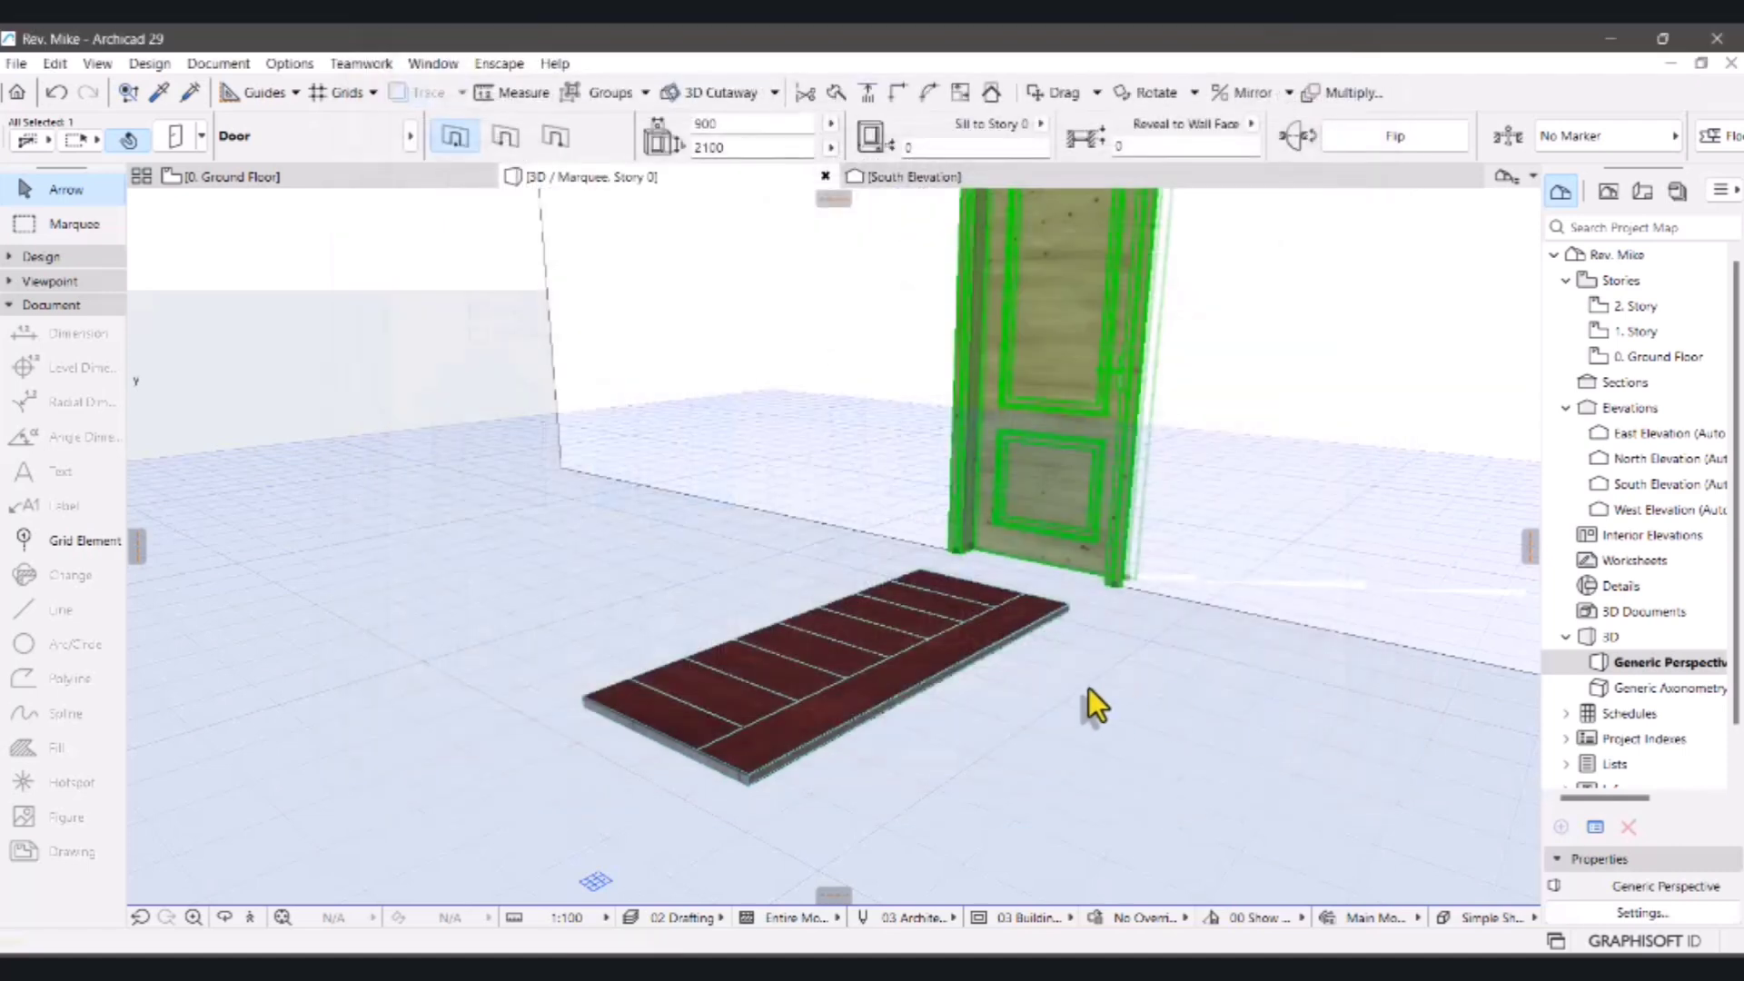
- Deselect the door and examine its custom mahogany leaf, handle and frame in the 3D view
scroll(1060, 694, down, 4)
scroll(1090, 425, up, 4)
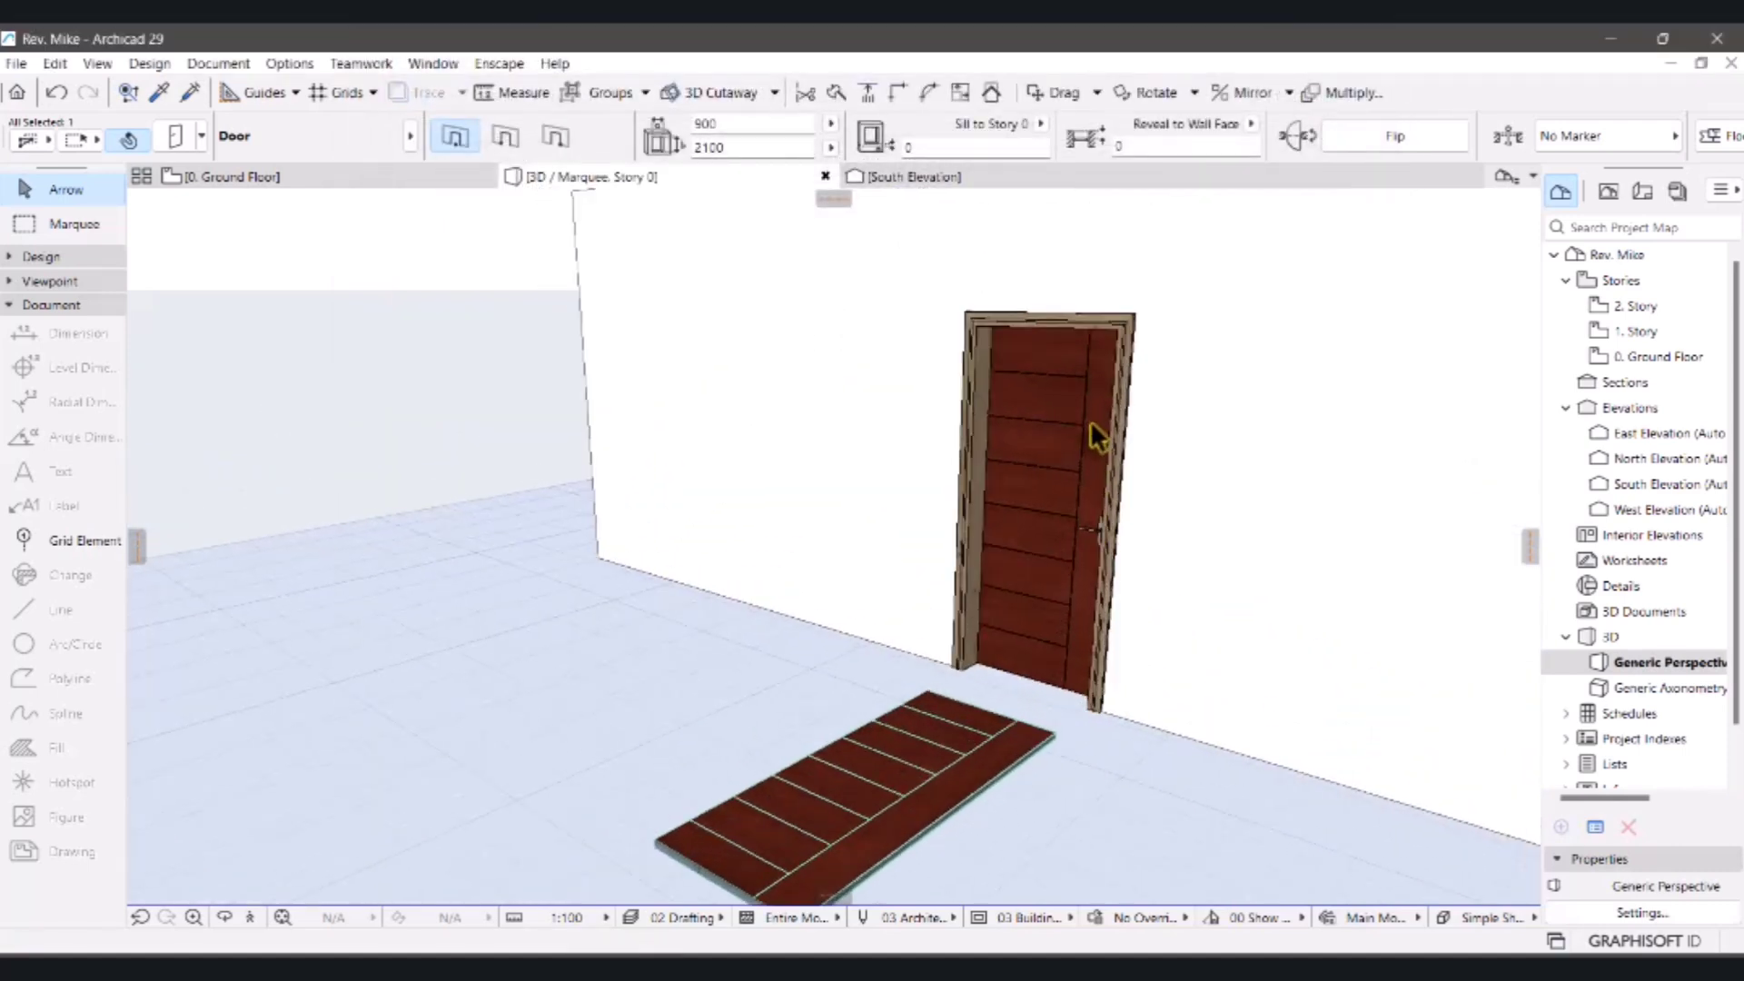
scroll(1097, 436, up, 4)
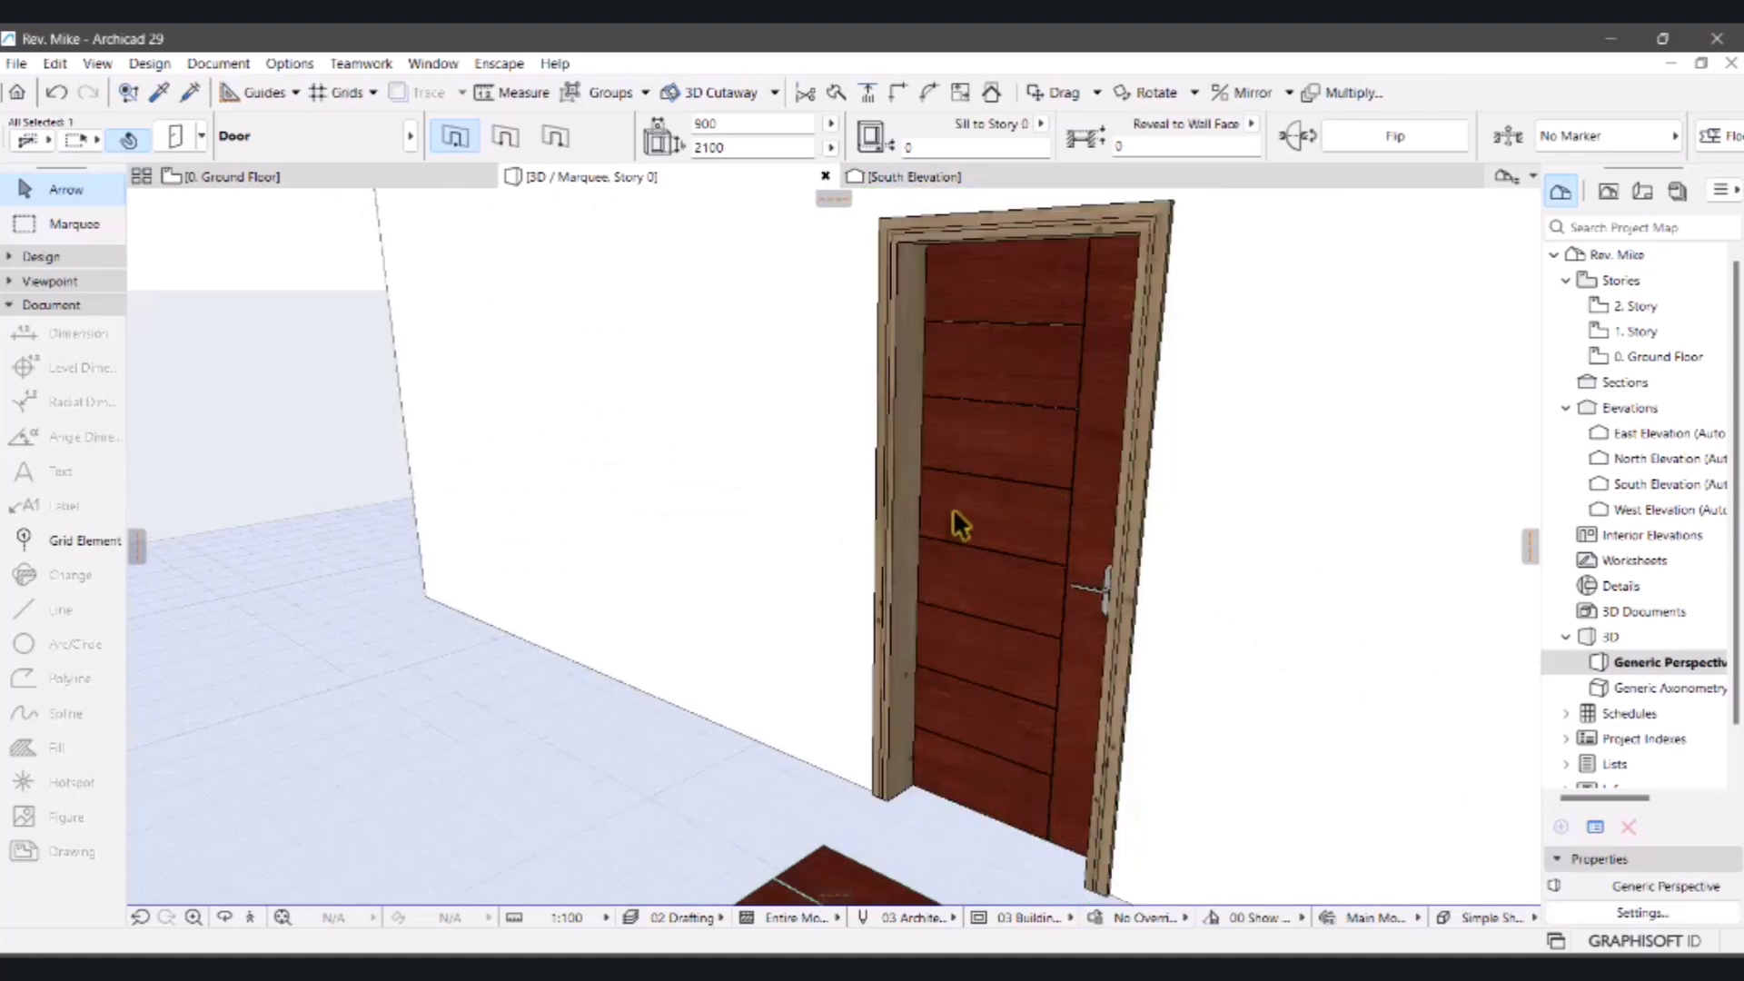
key(Escape)
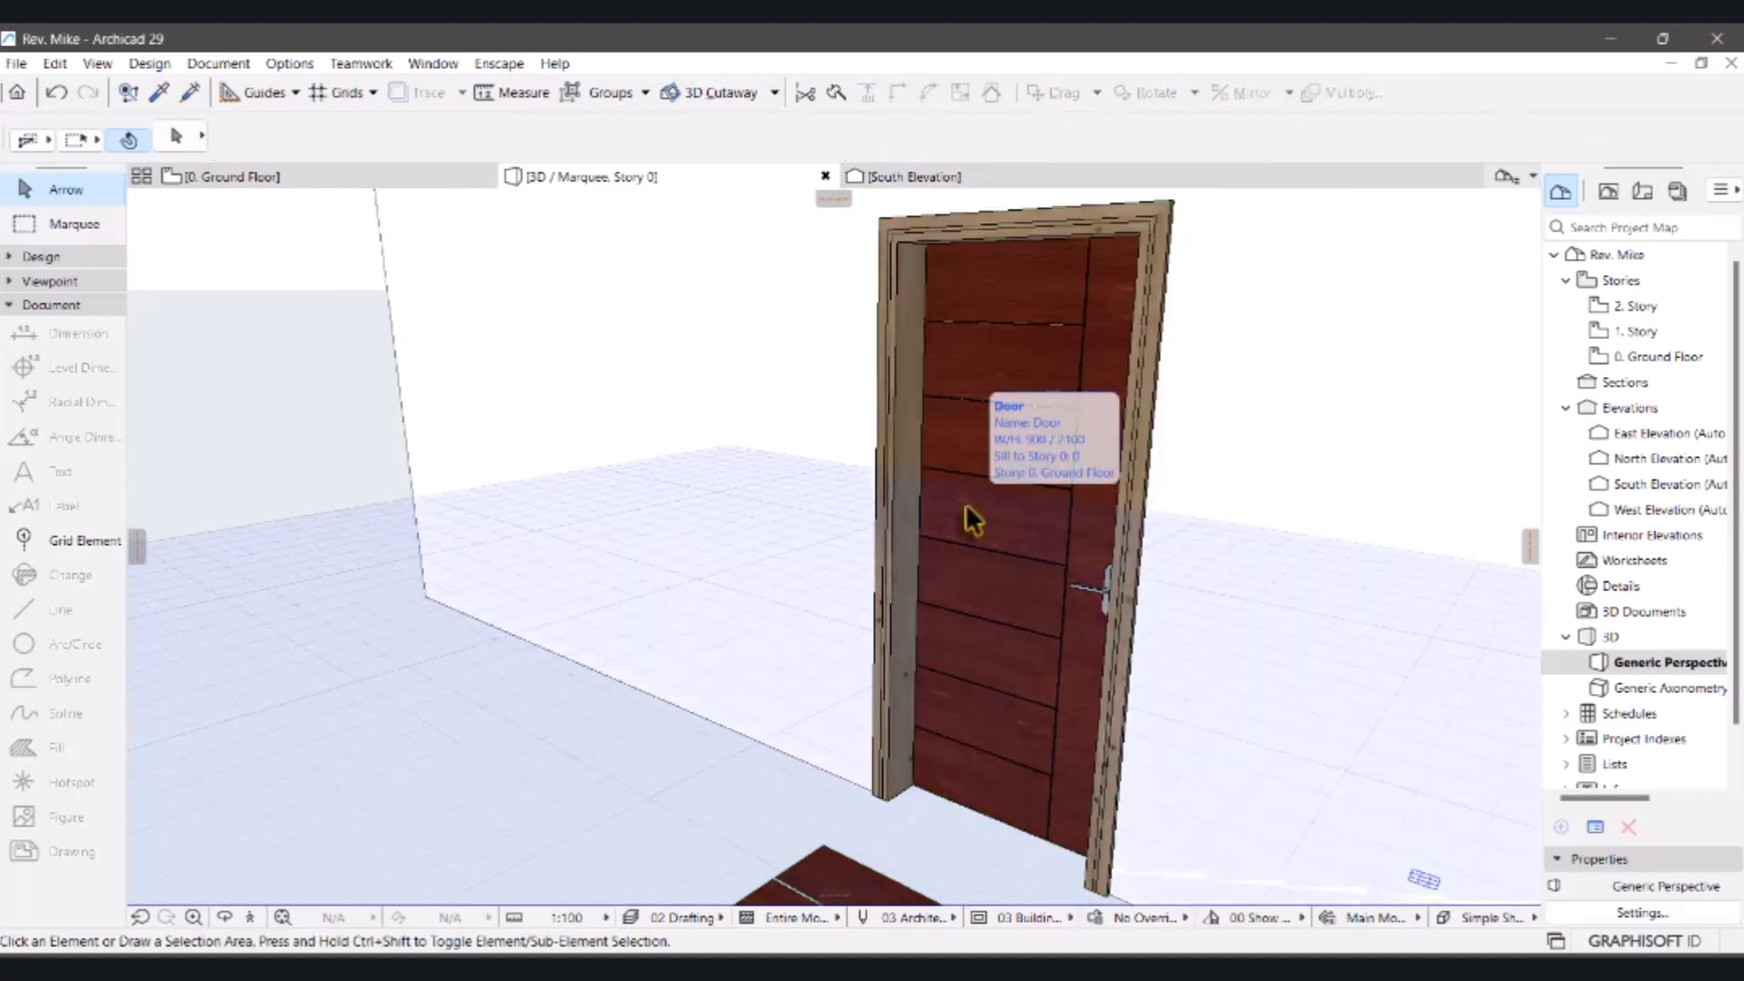
shift+middle_drag(967, 503, 989, 627)
scroll(1047, 412, up, 5)
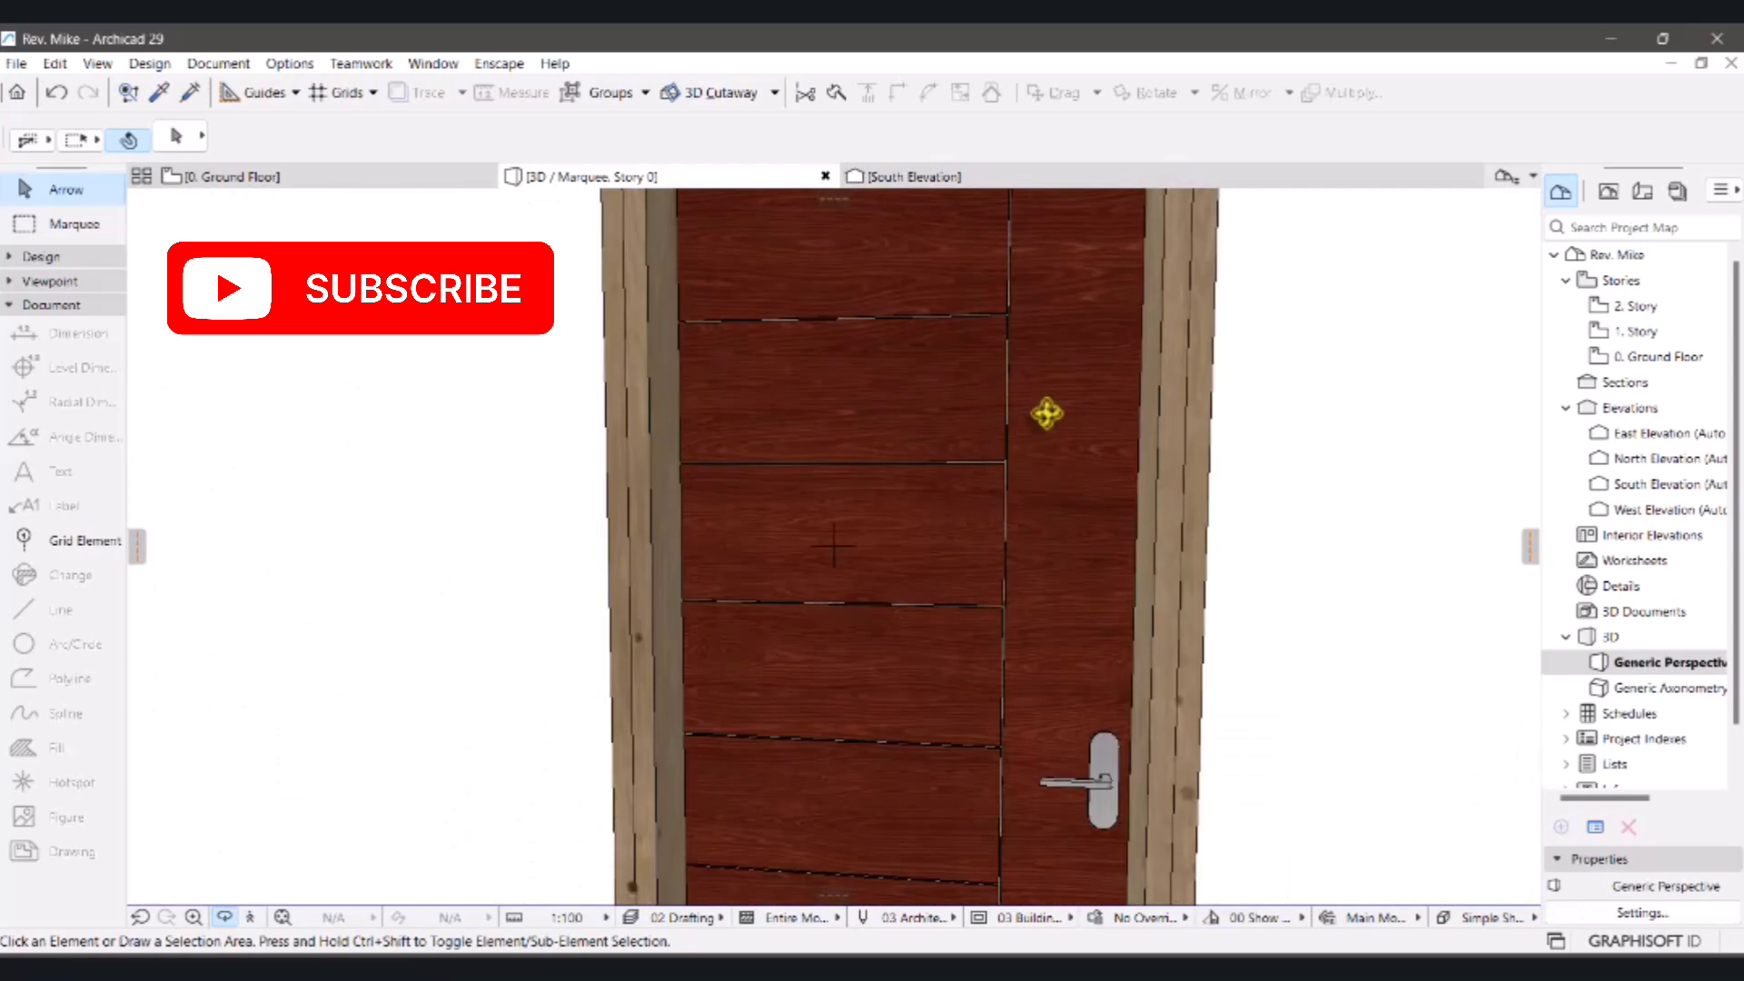
scroll(1049, 542, down, 1)
scroll(1049, 541, down, 6)
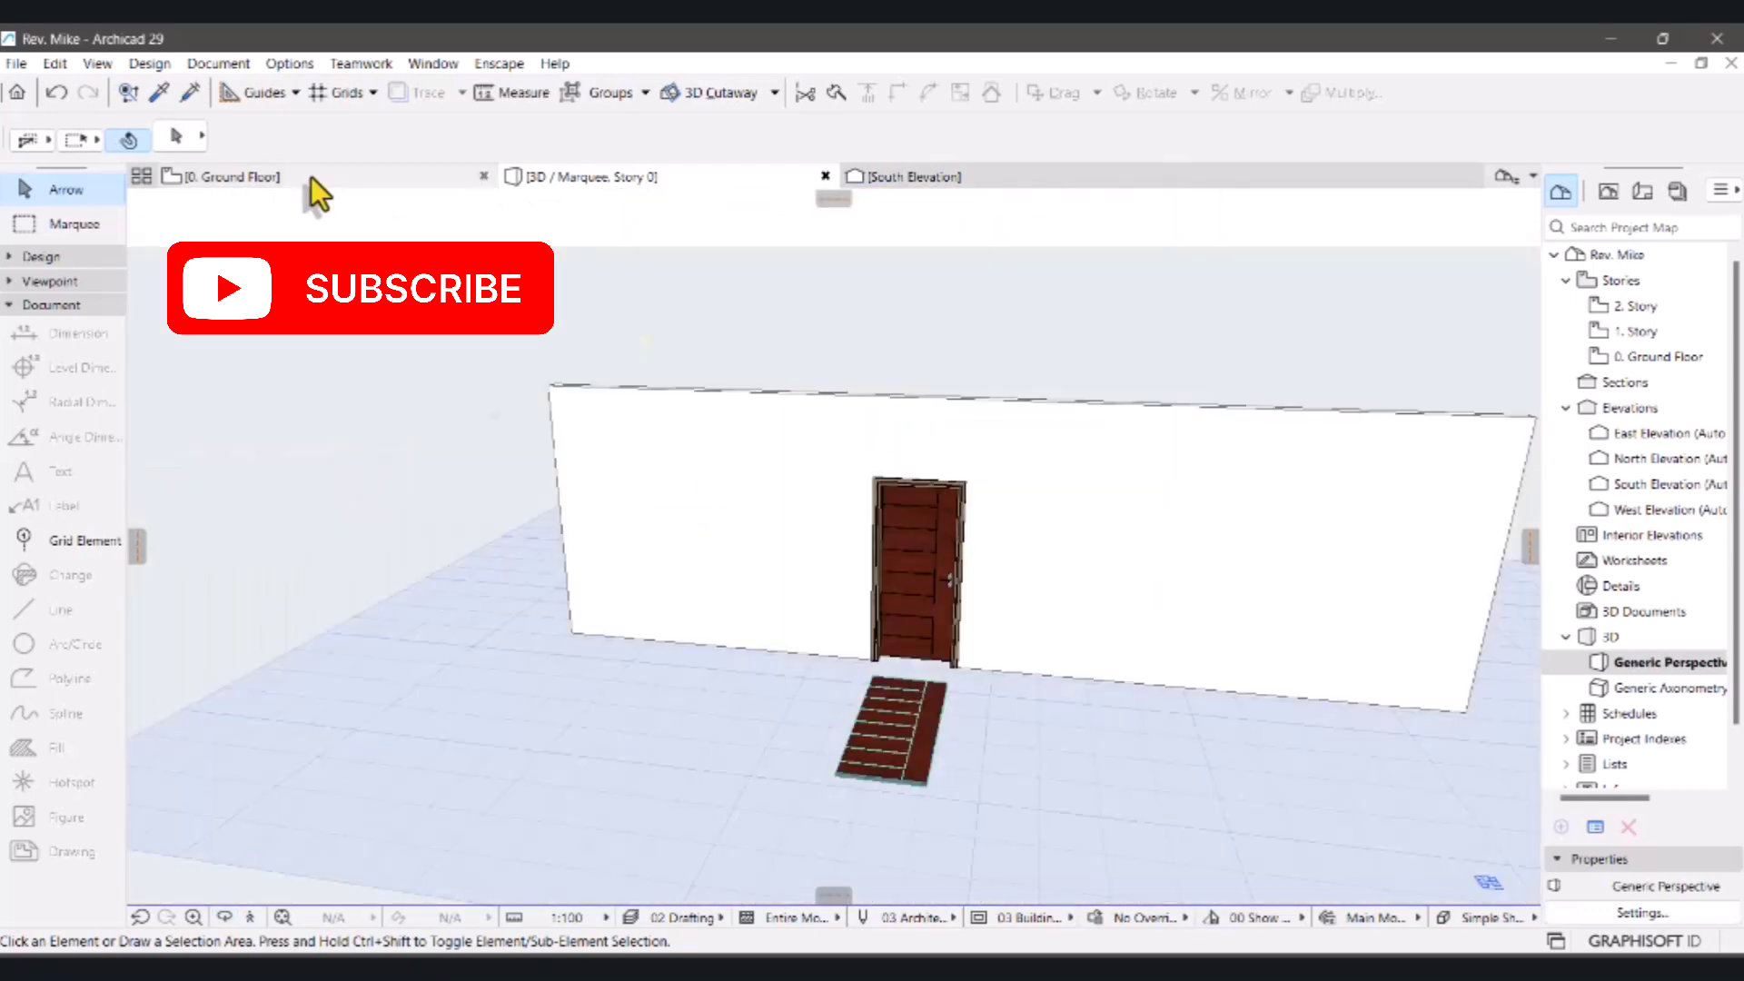
- Return to the ground floor plan and show the entire model in 3D with nothing selected
click(310, 177)
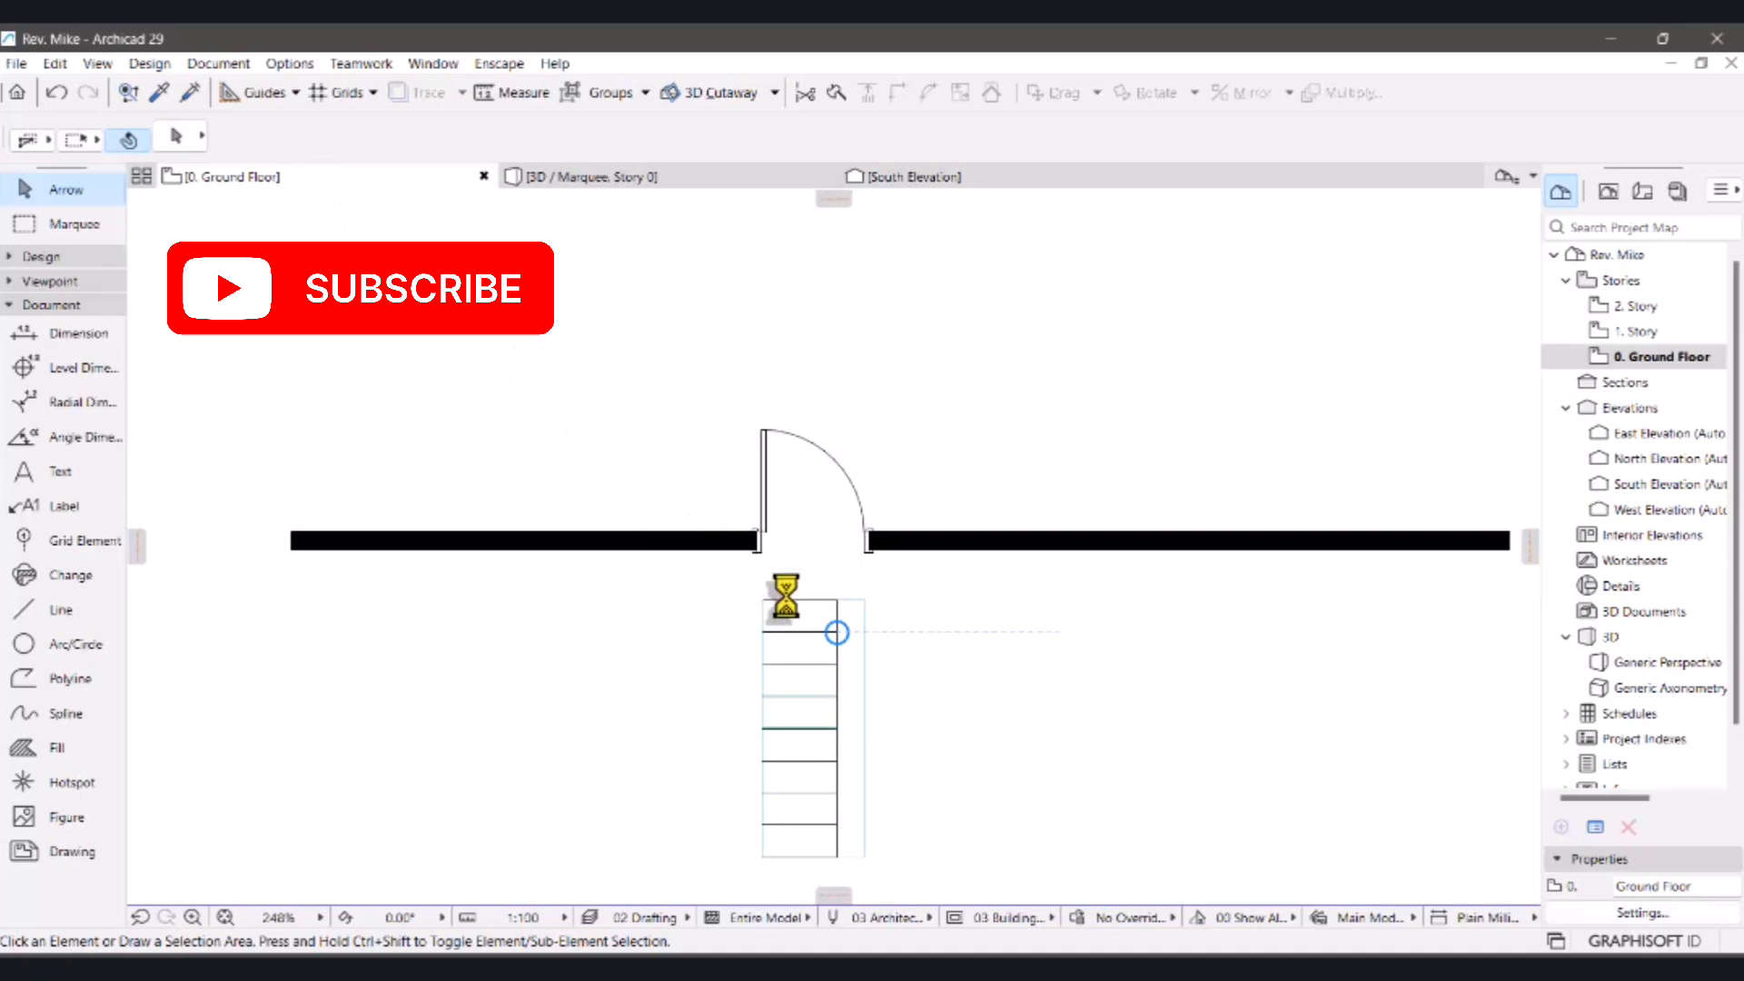
scroll(785, 595, down, 10)
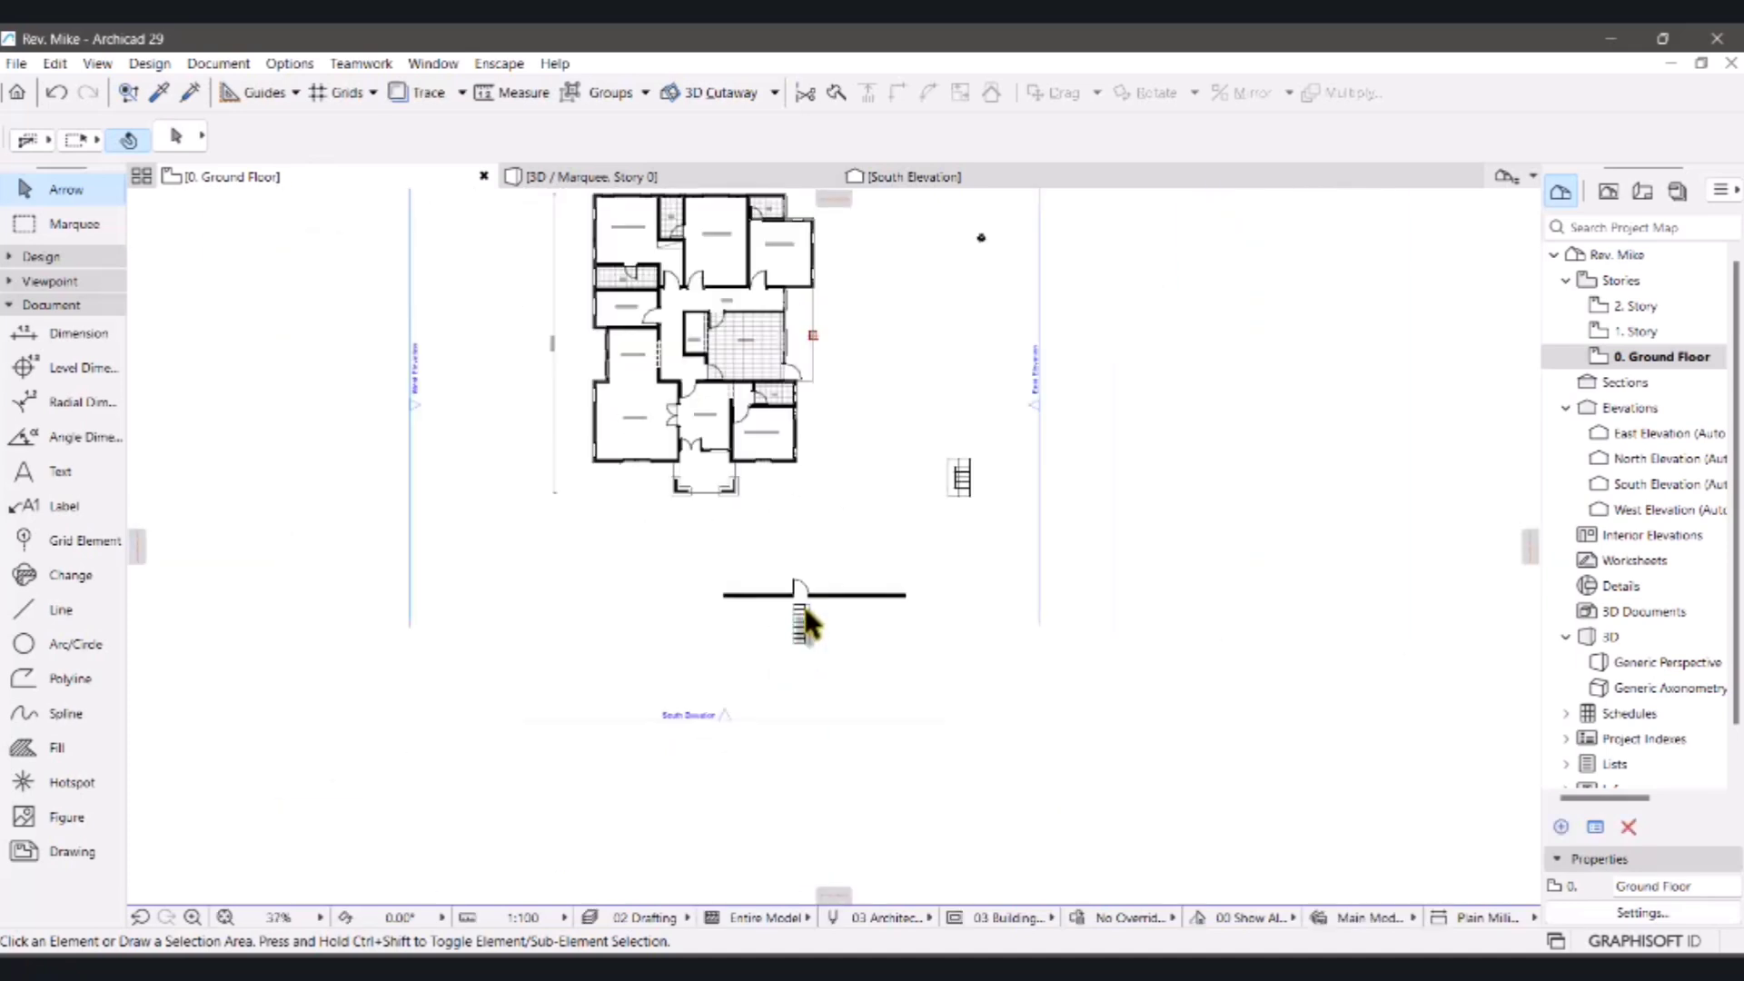
scroll(830, 600, up, 4)
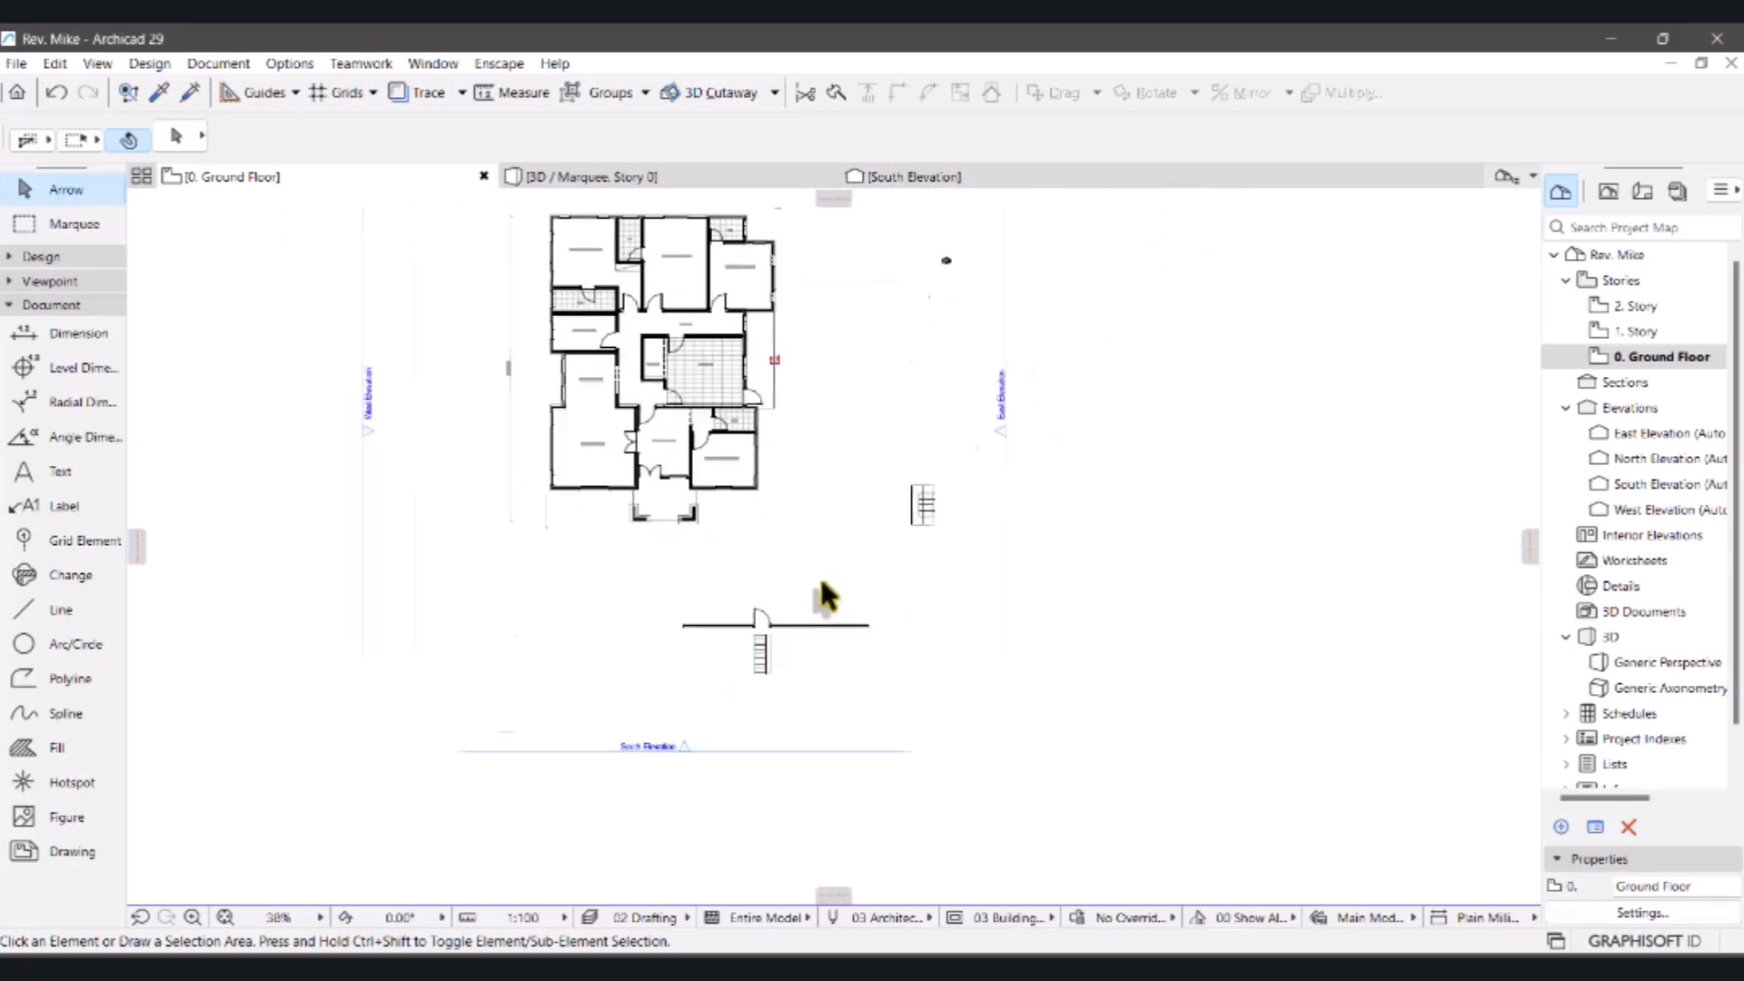
scroll(824, 597, down, 2)
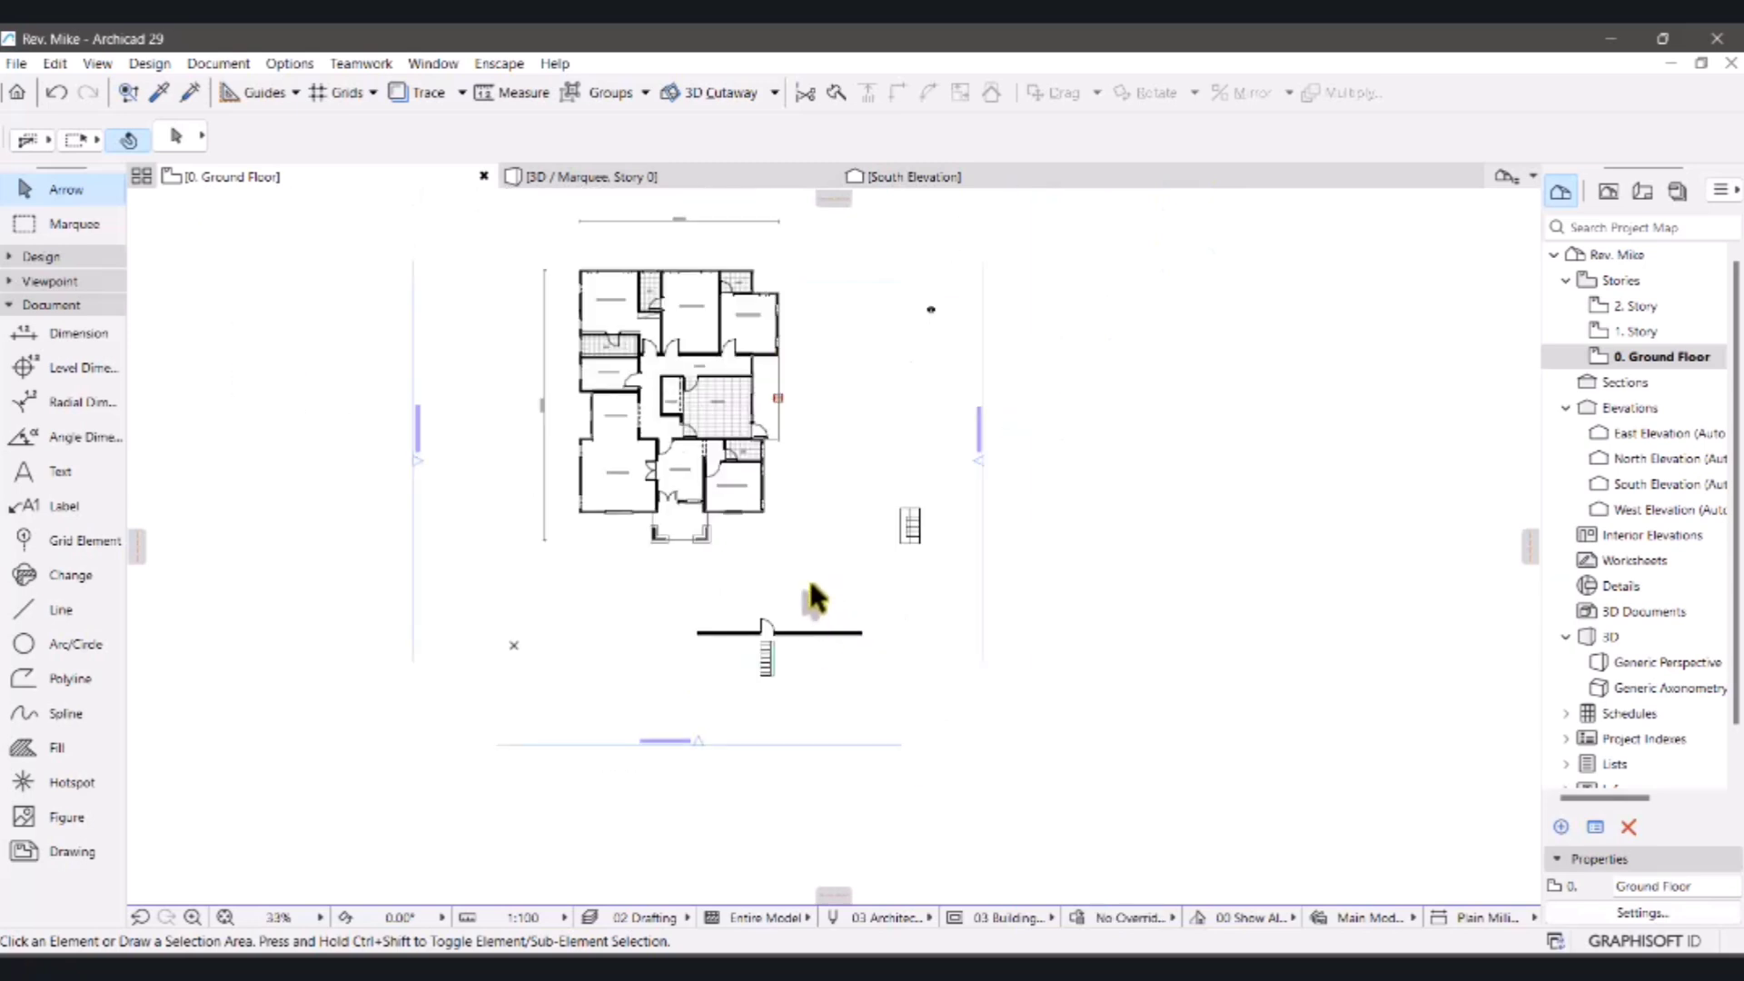
right_click(811, 588)
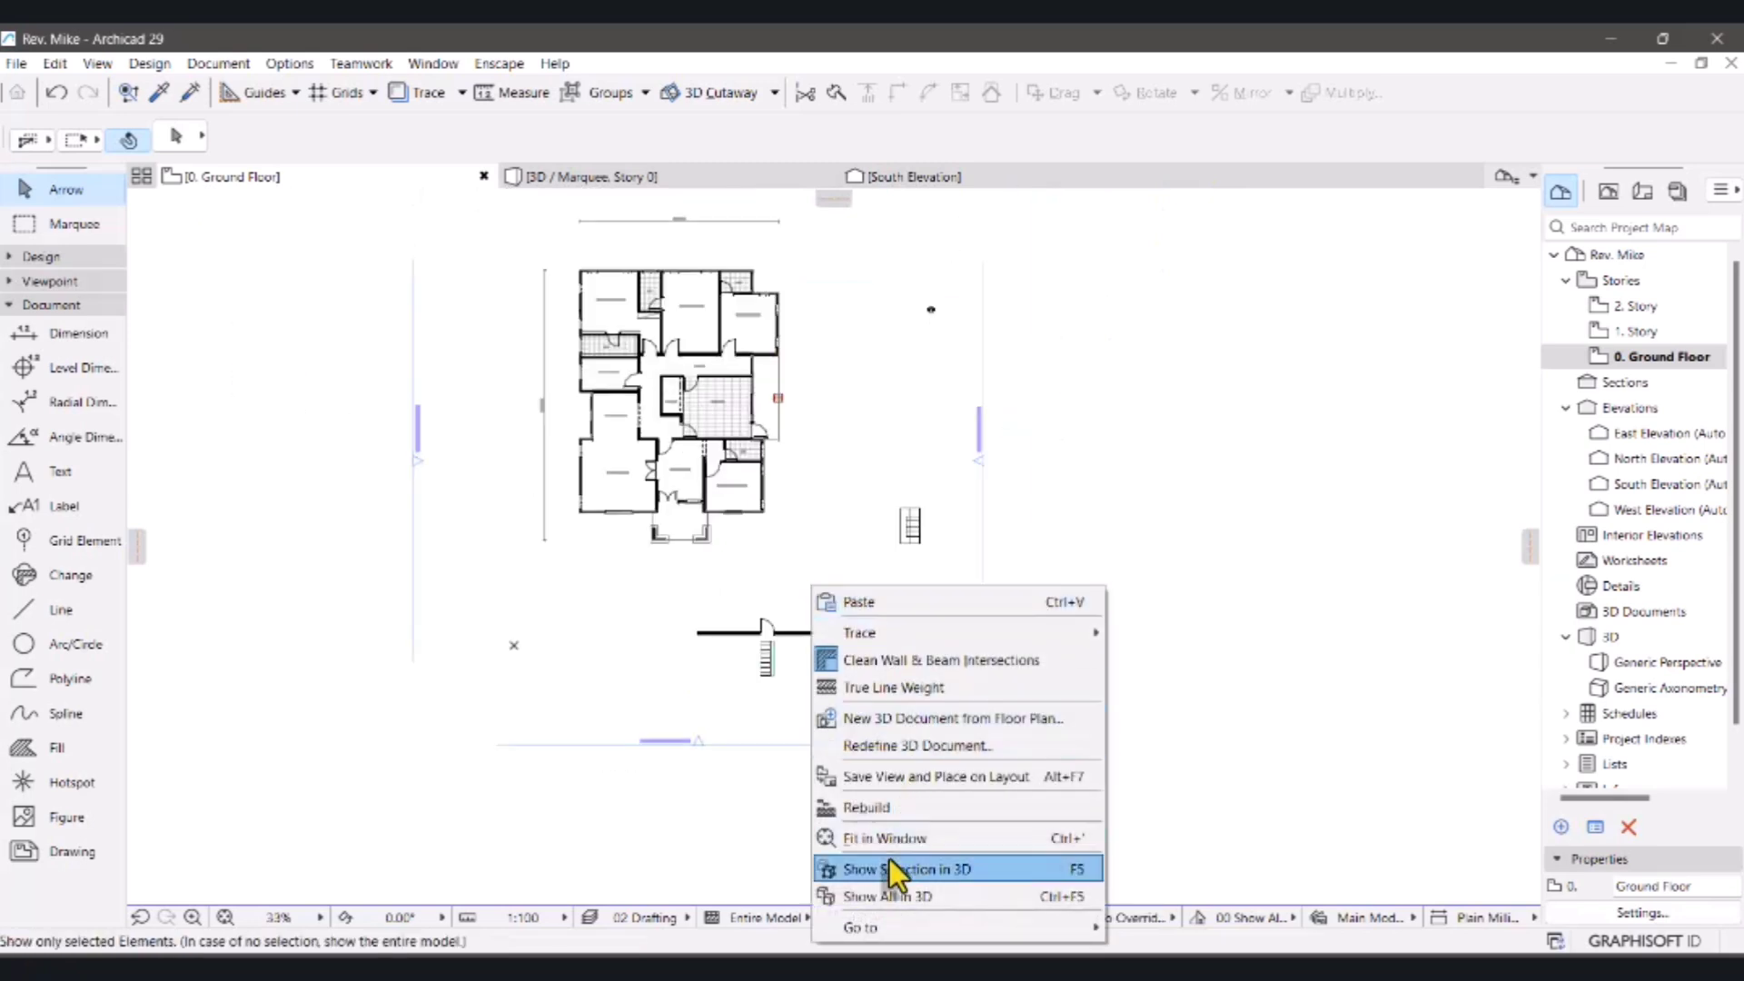
click(892, 873)
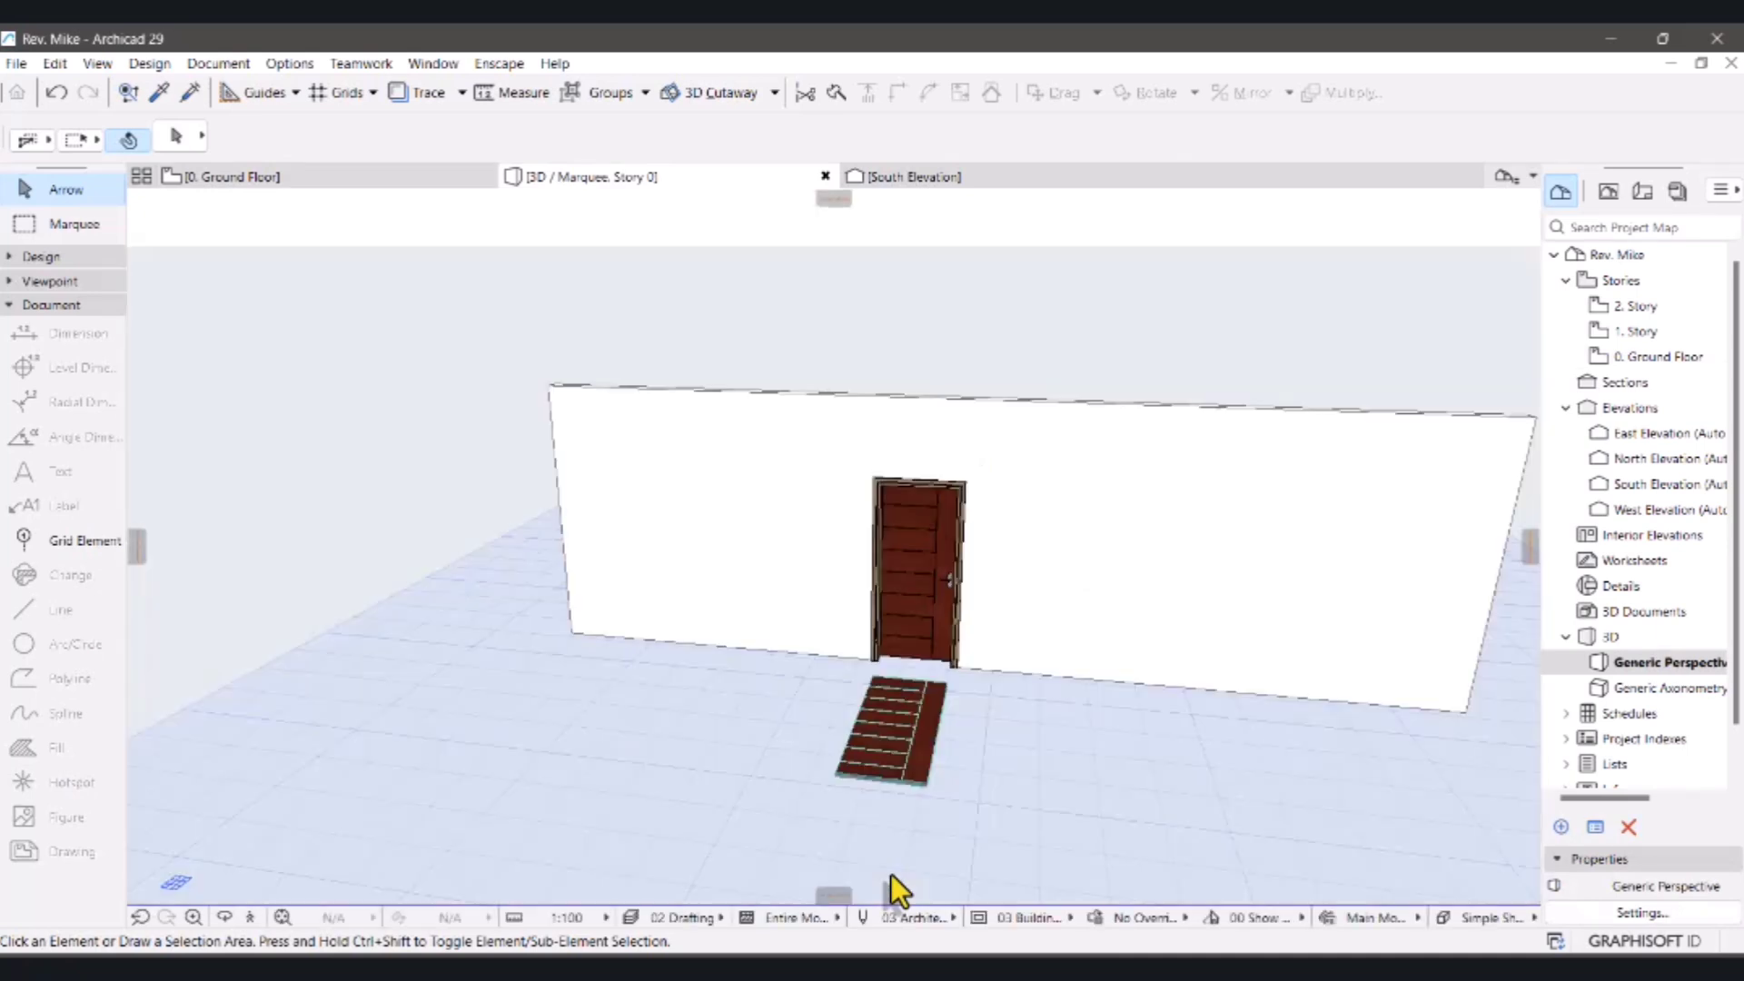
scroll(647, 581, down, 1)
scroll(833, 573, up, 3)
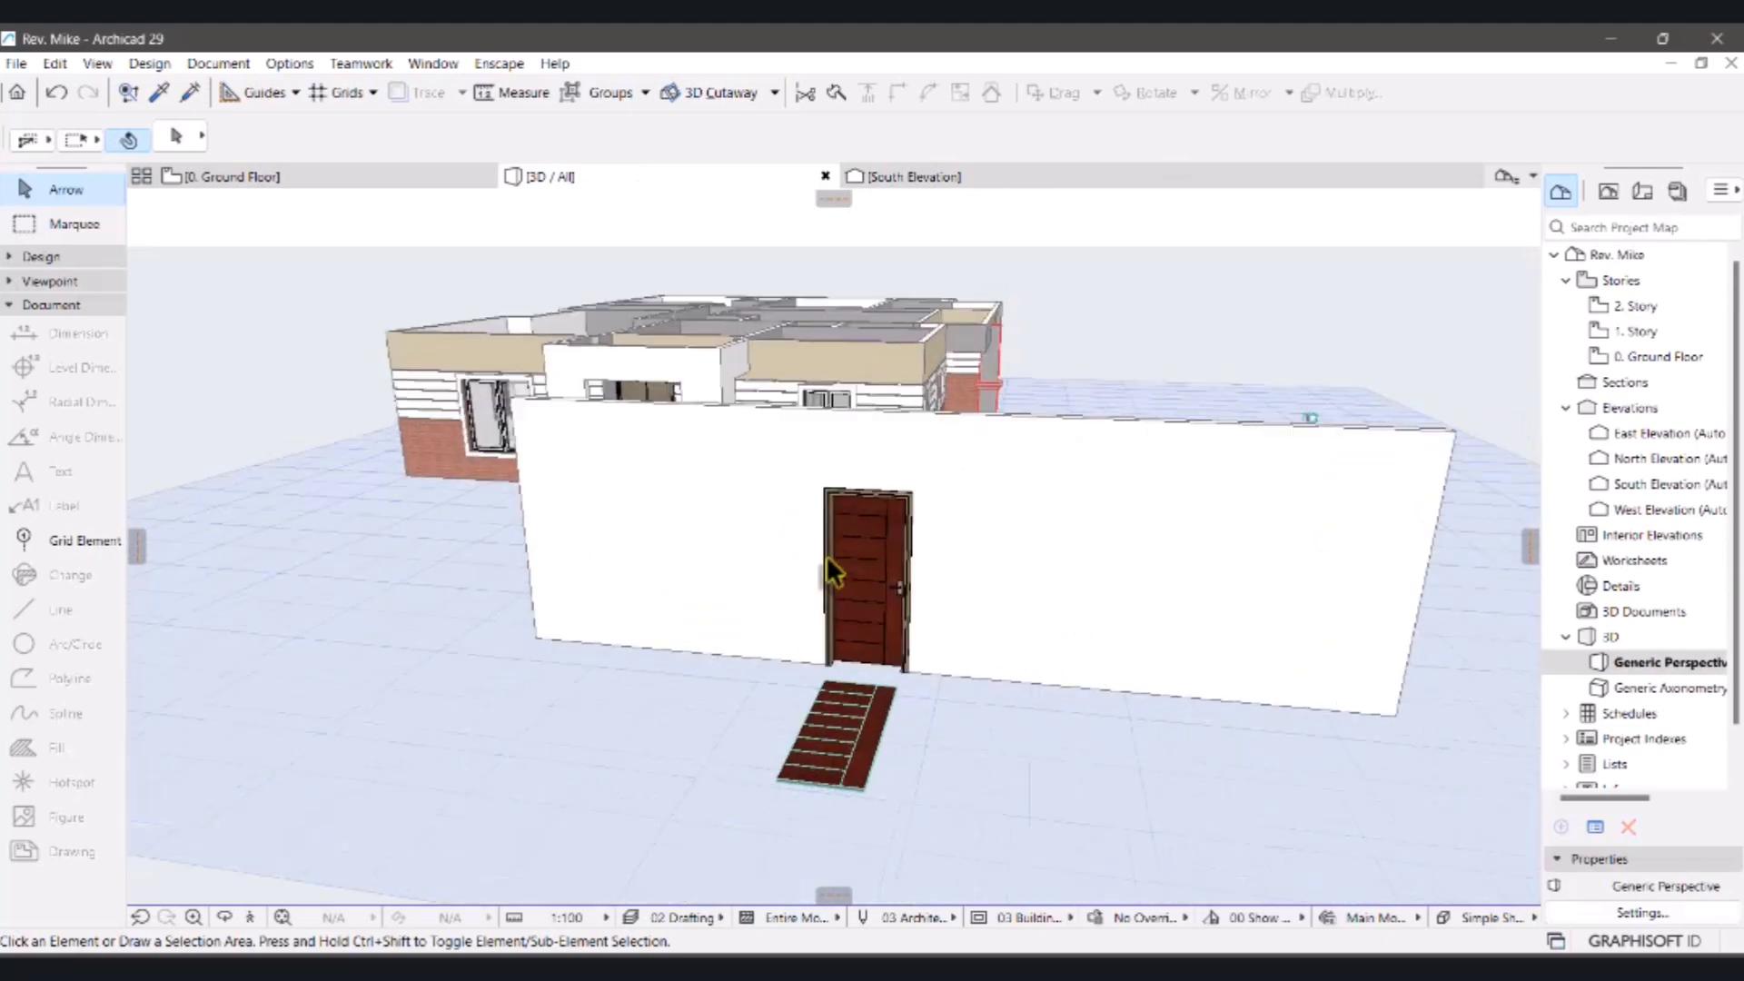
- Transfer the settings of the custom mahogany-leaf door to the wooden exterior door beside the small window of the house
click(878, 556)
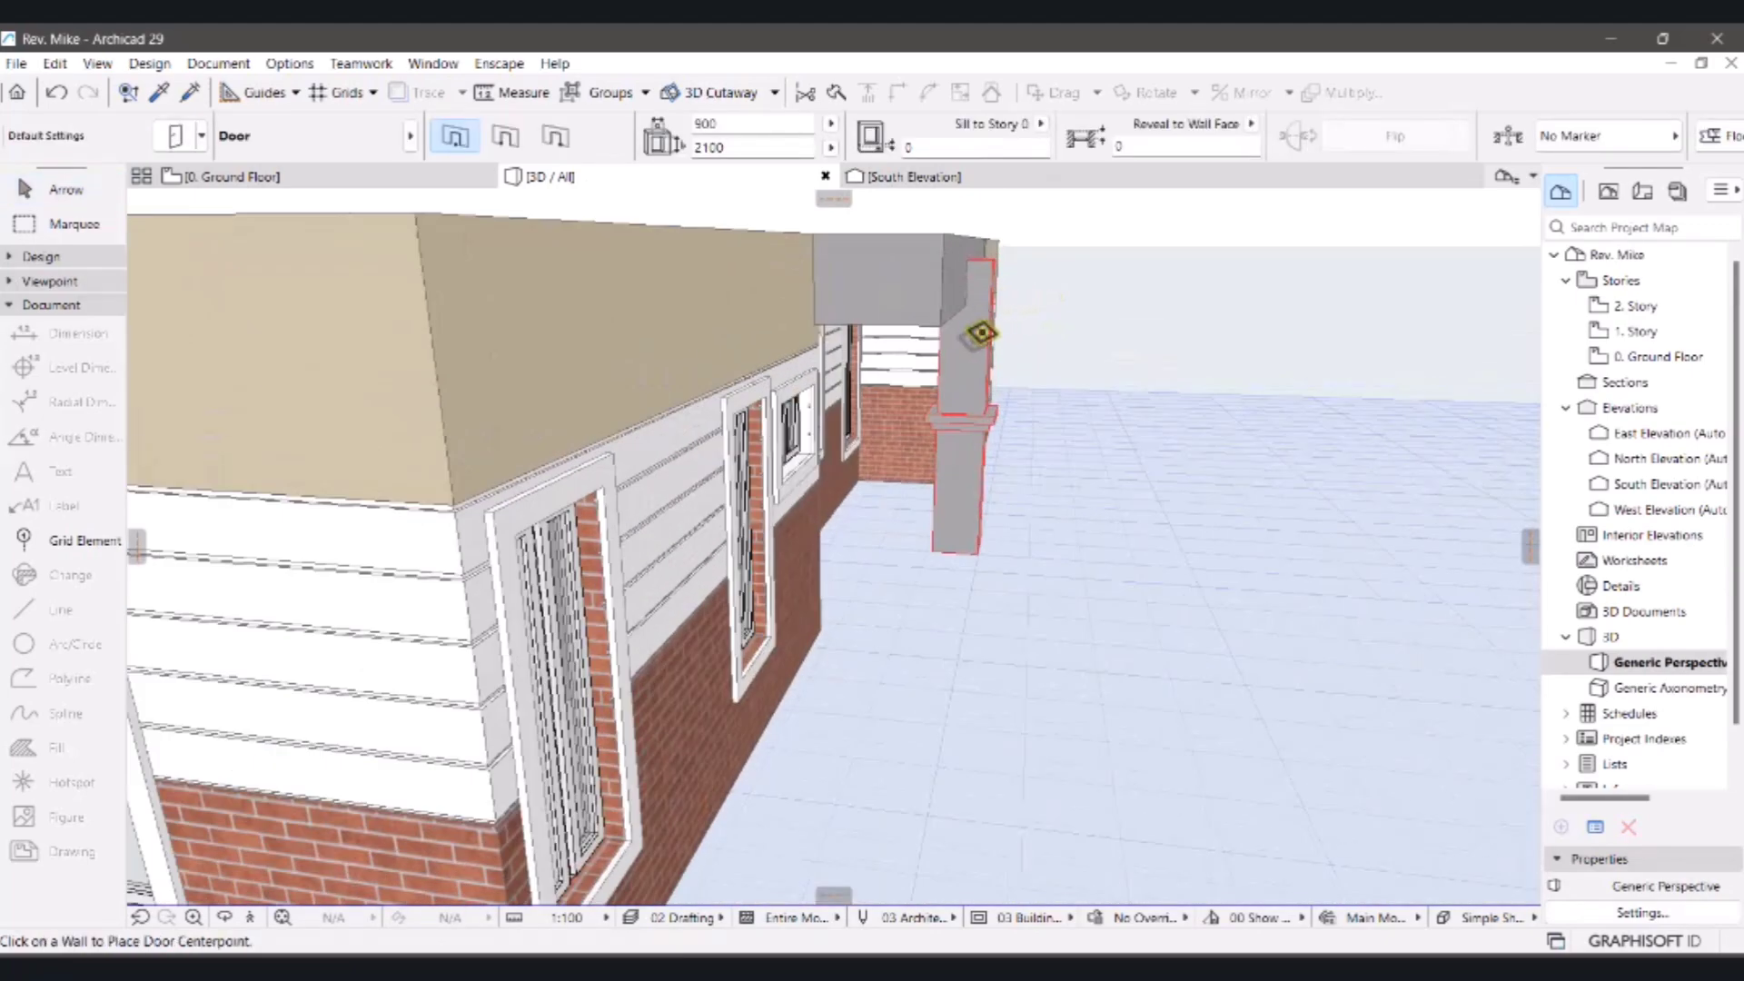
shift+middle_drag(981, 334, 365, 393)
scroll(366, 393, down, 4)
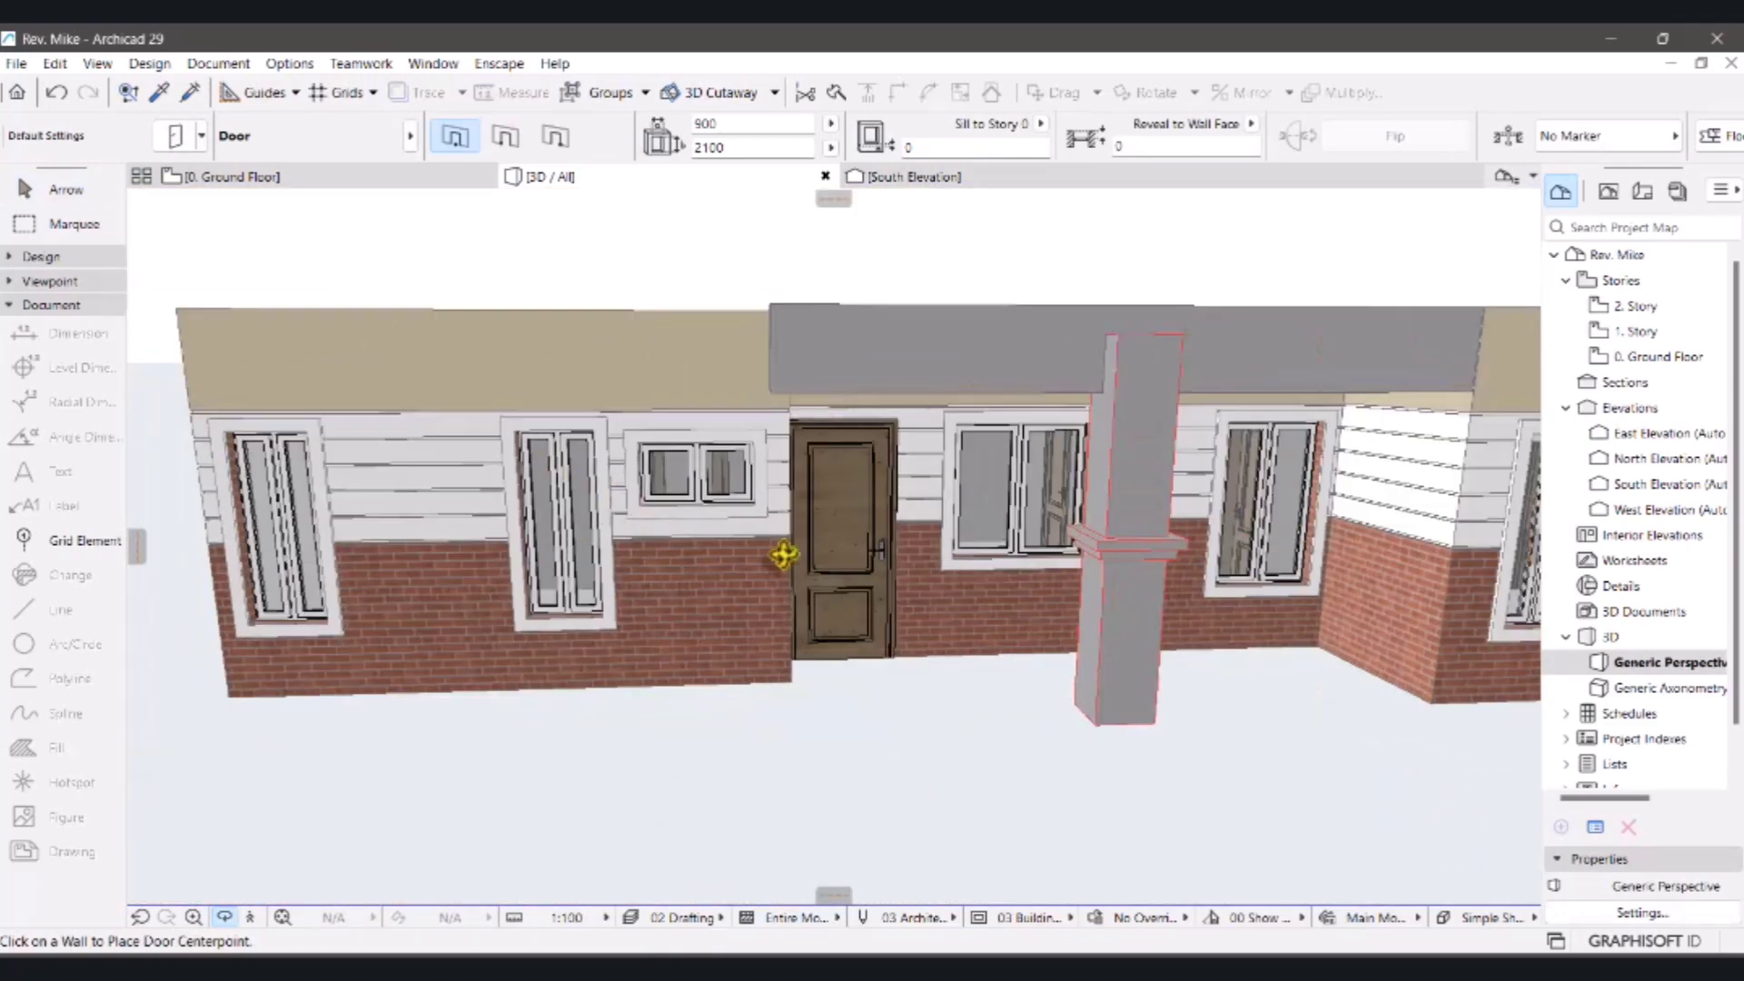
scroll(833, 545, up, 7)
mouse_move(833, 635)
shift+middle_down()
mouse_move(809, 623)
mouse_move(822, 605)
shift+middle_up()
key(Escape)
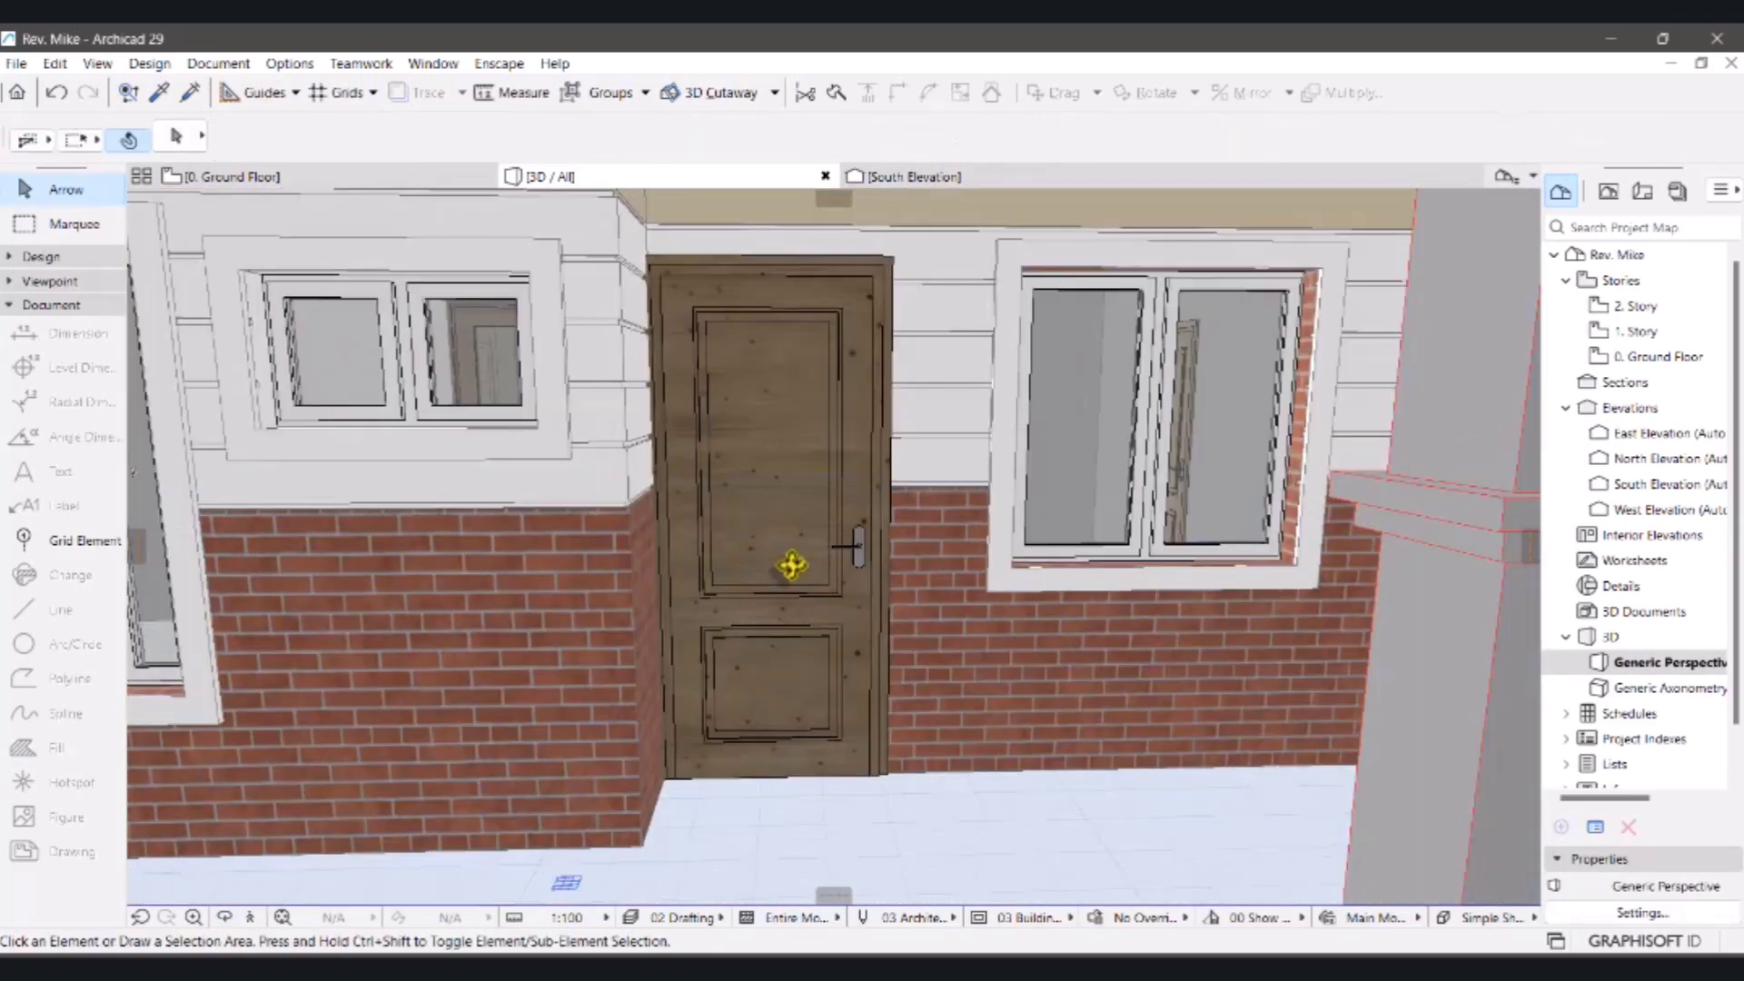
ctrl+alt+click(818, 529)
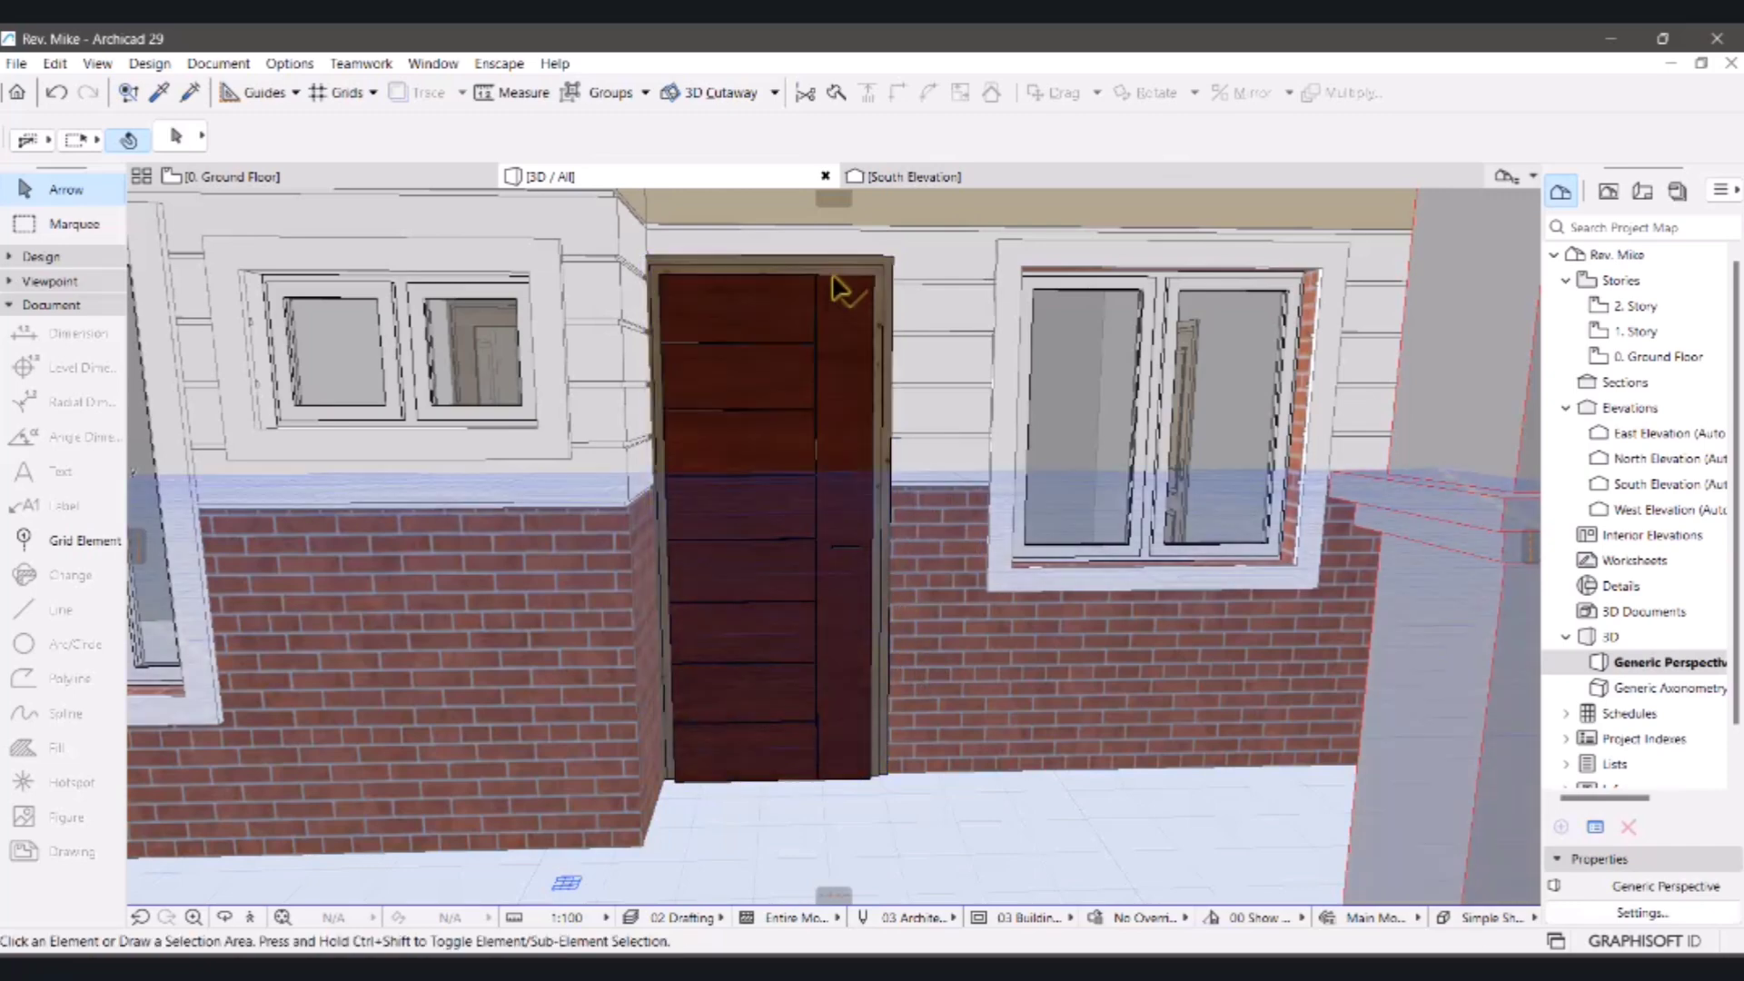
- Examine the replaced exterior door up close and the house as a whole from the side and front
scroll(822, 329, up, 2)
scroll(822, 329, up, 3)
scroll(827, 468, down, 6)
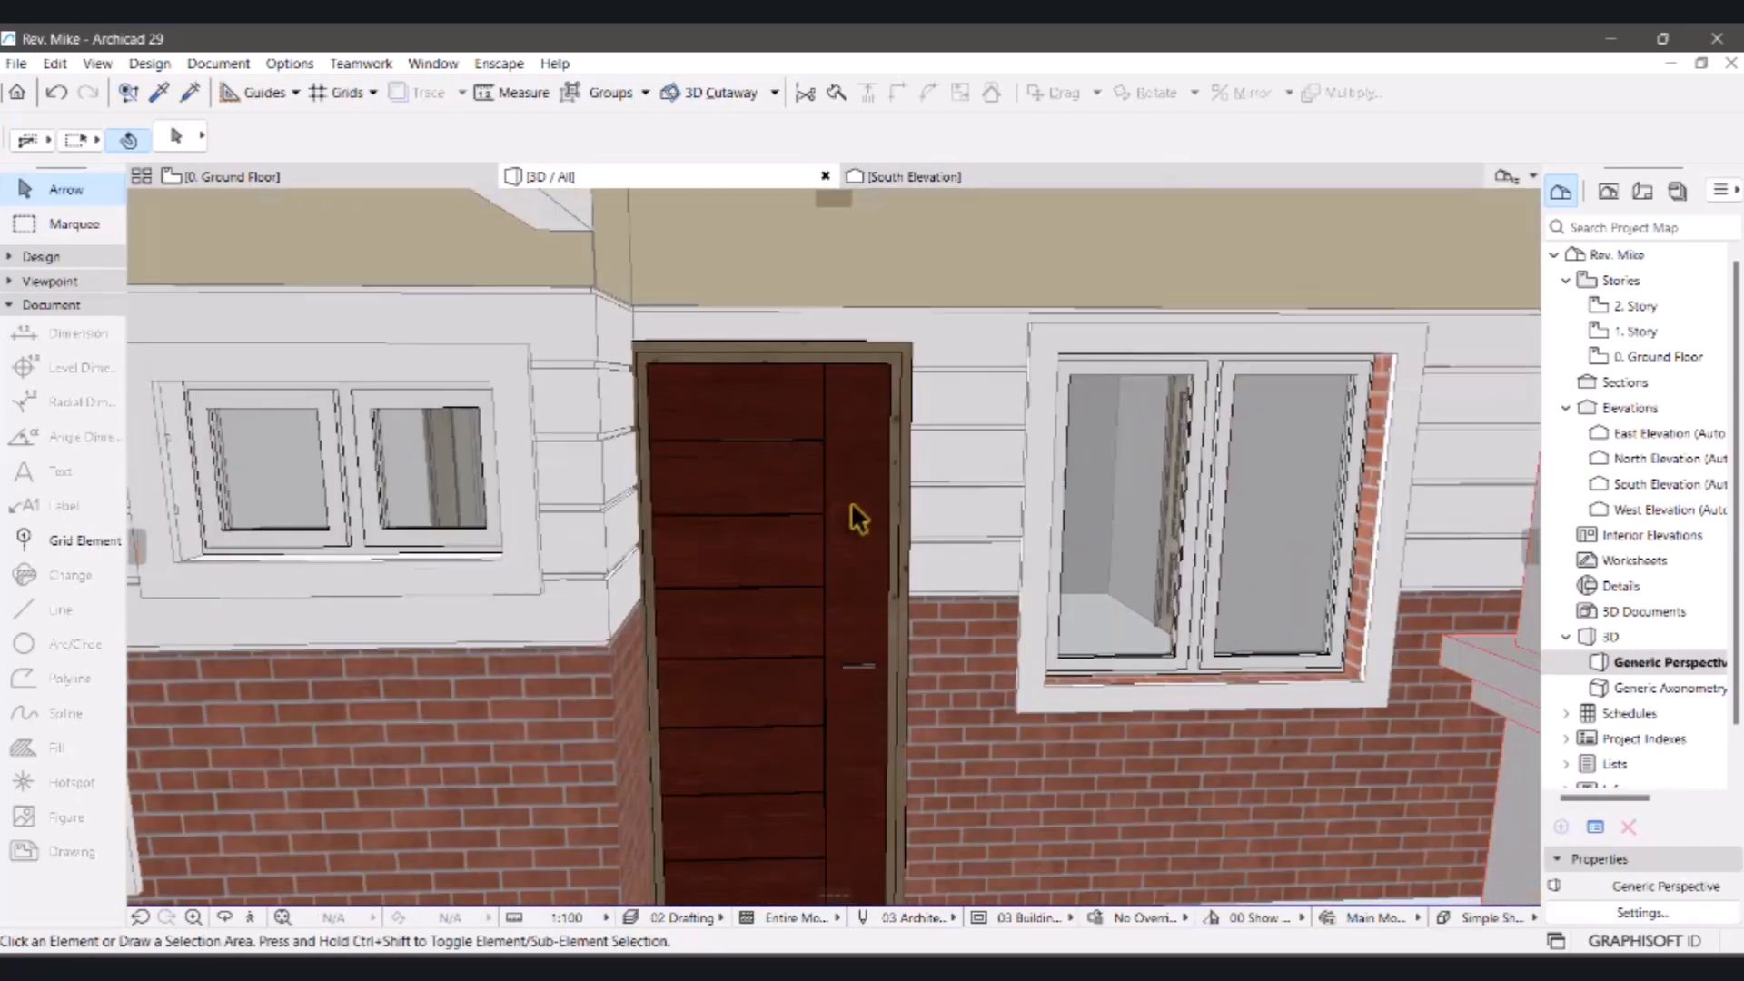
scroll(950, 505, down, 3)
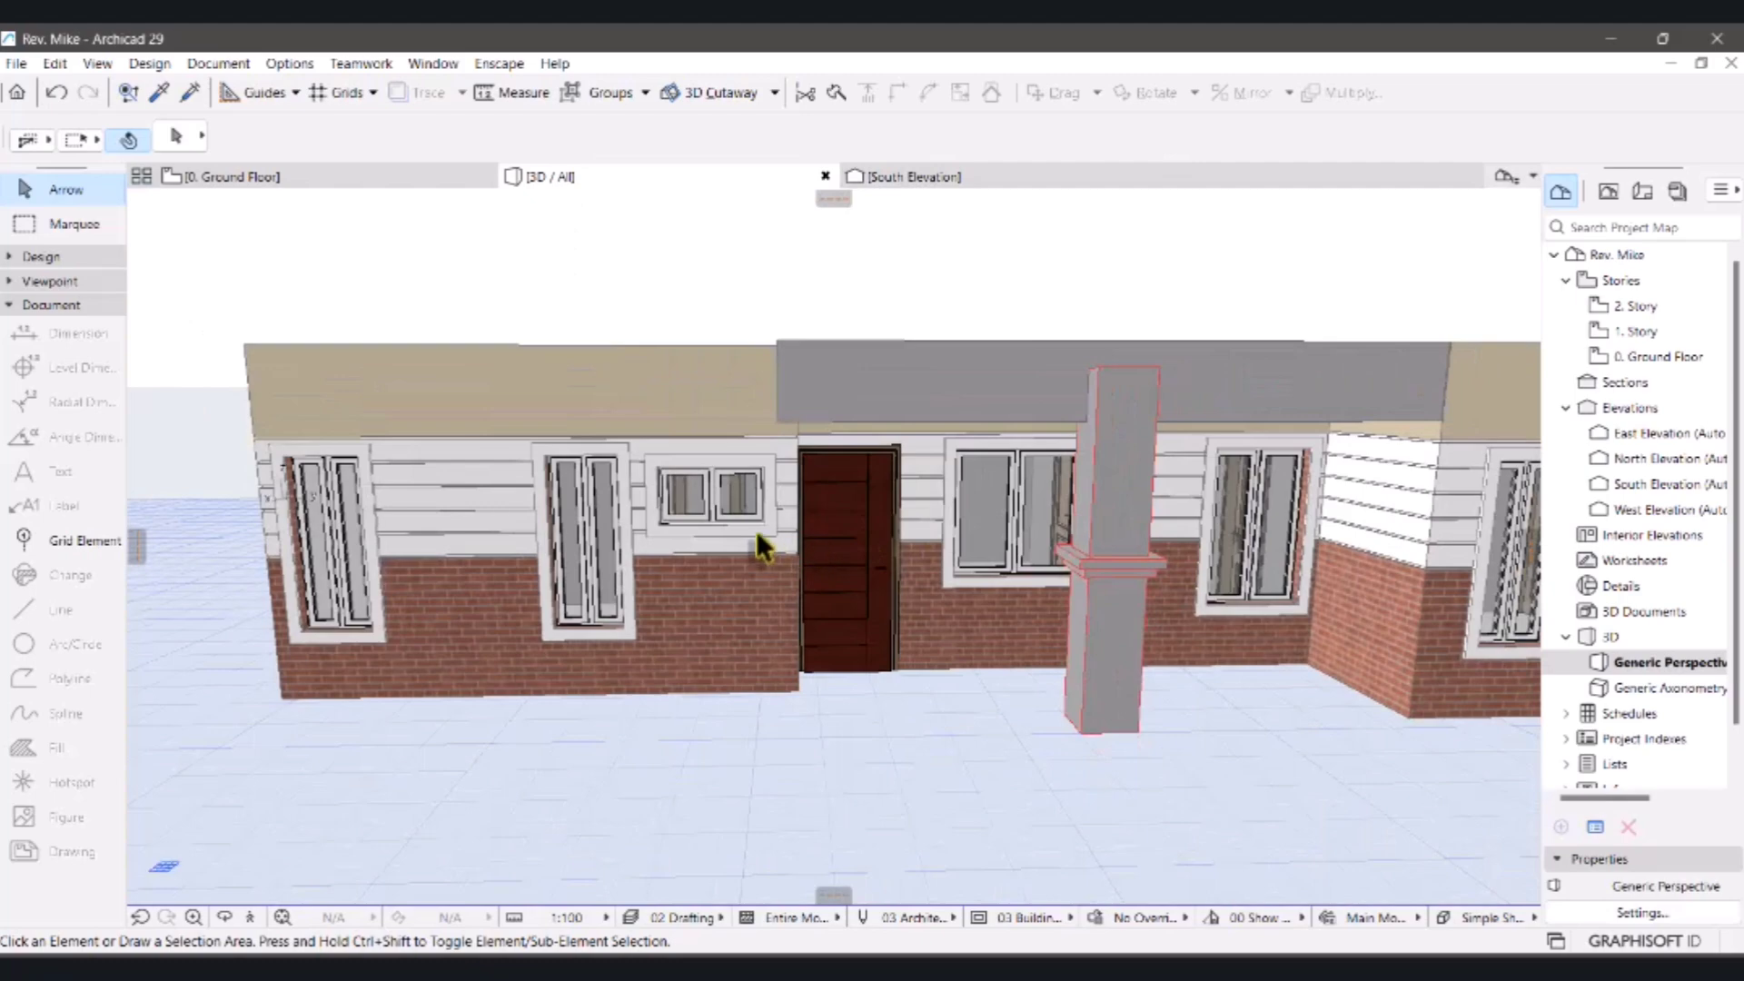
click(760, 531)
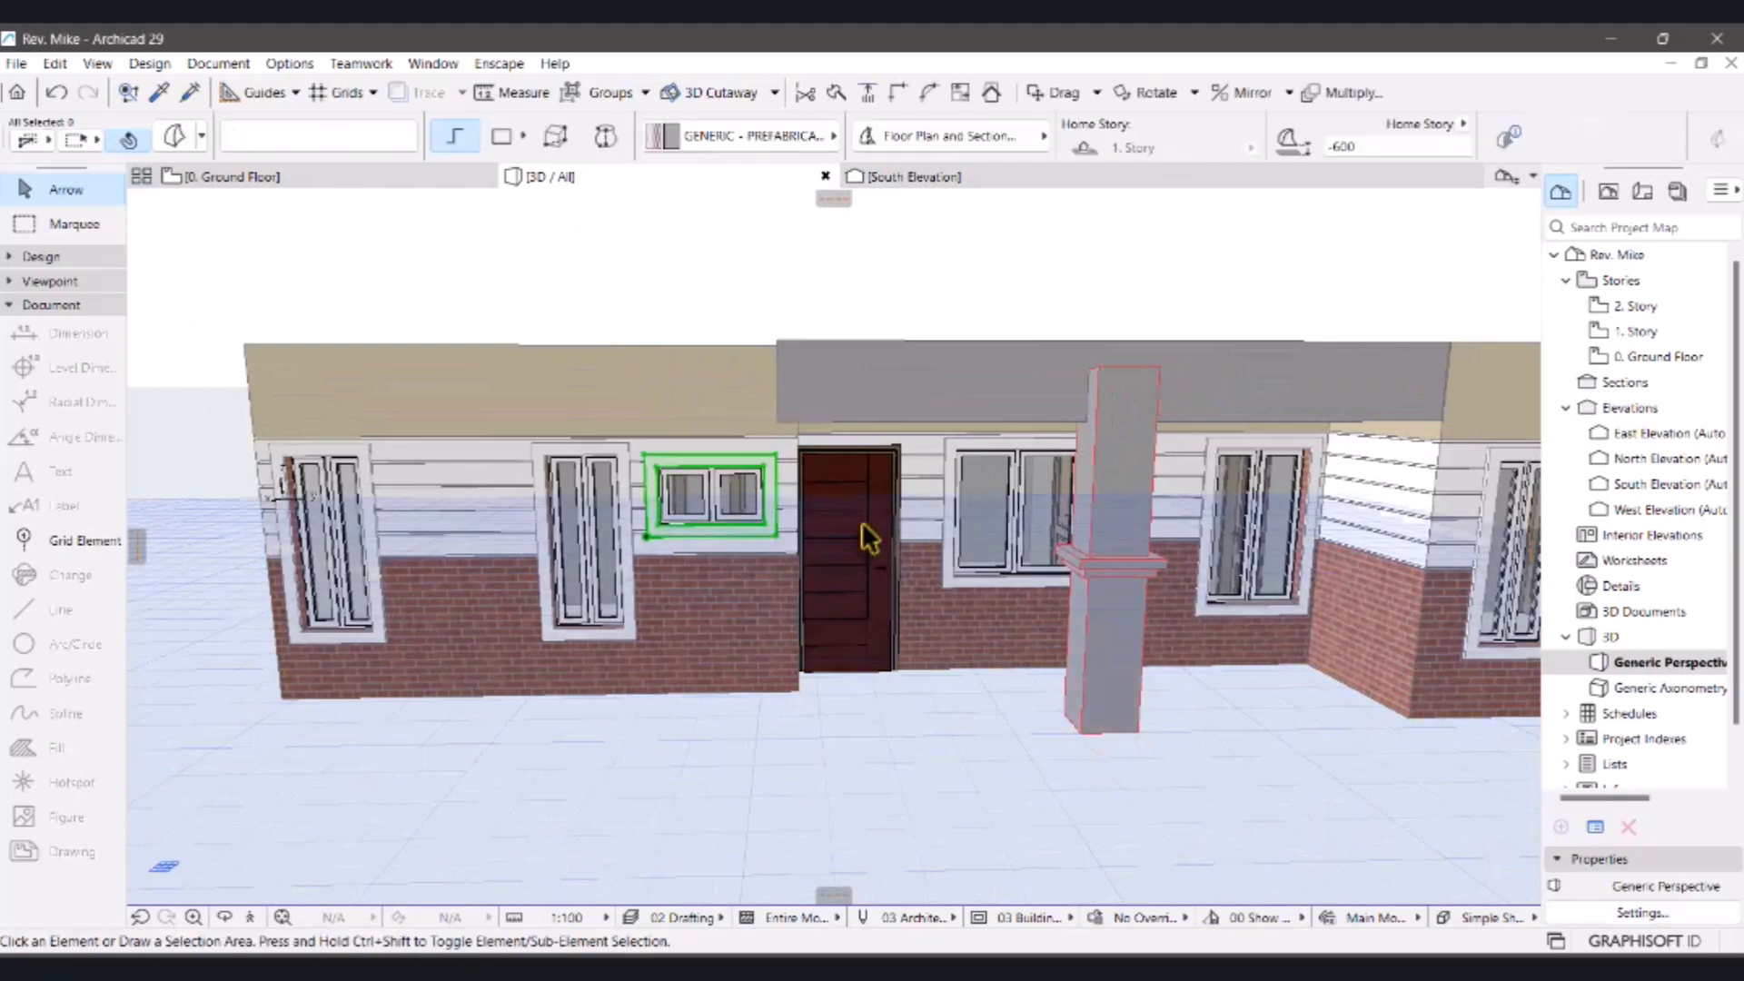
key(Escape)
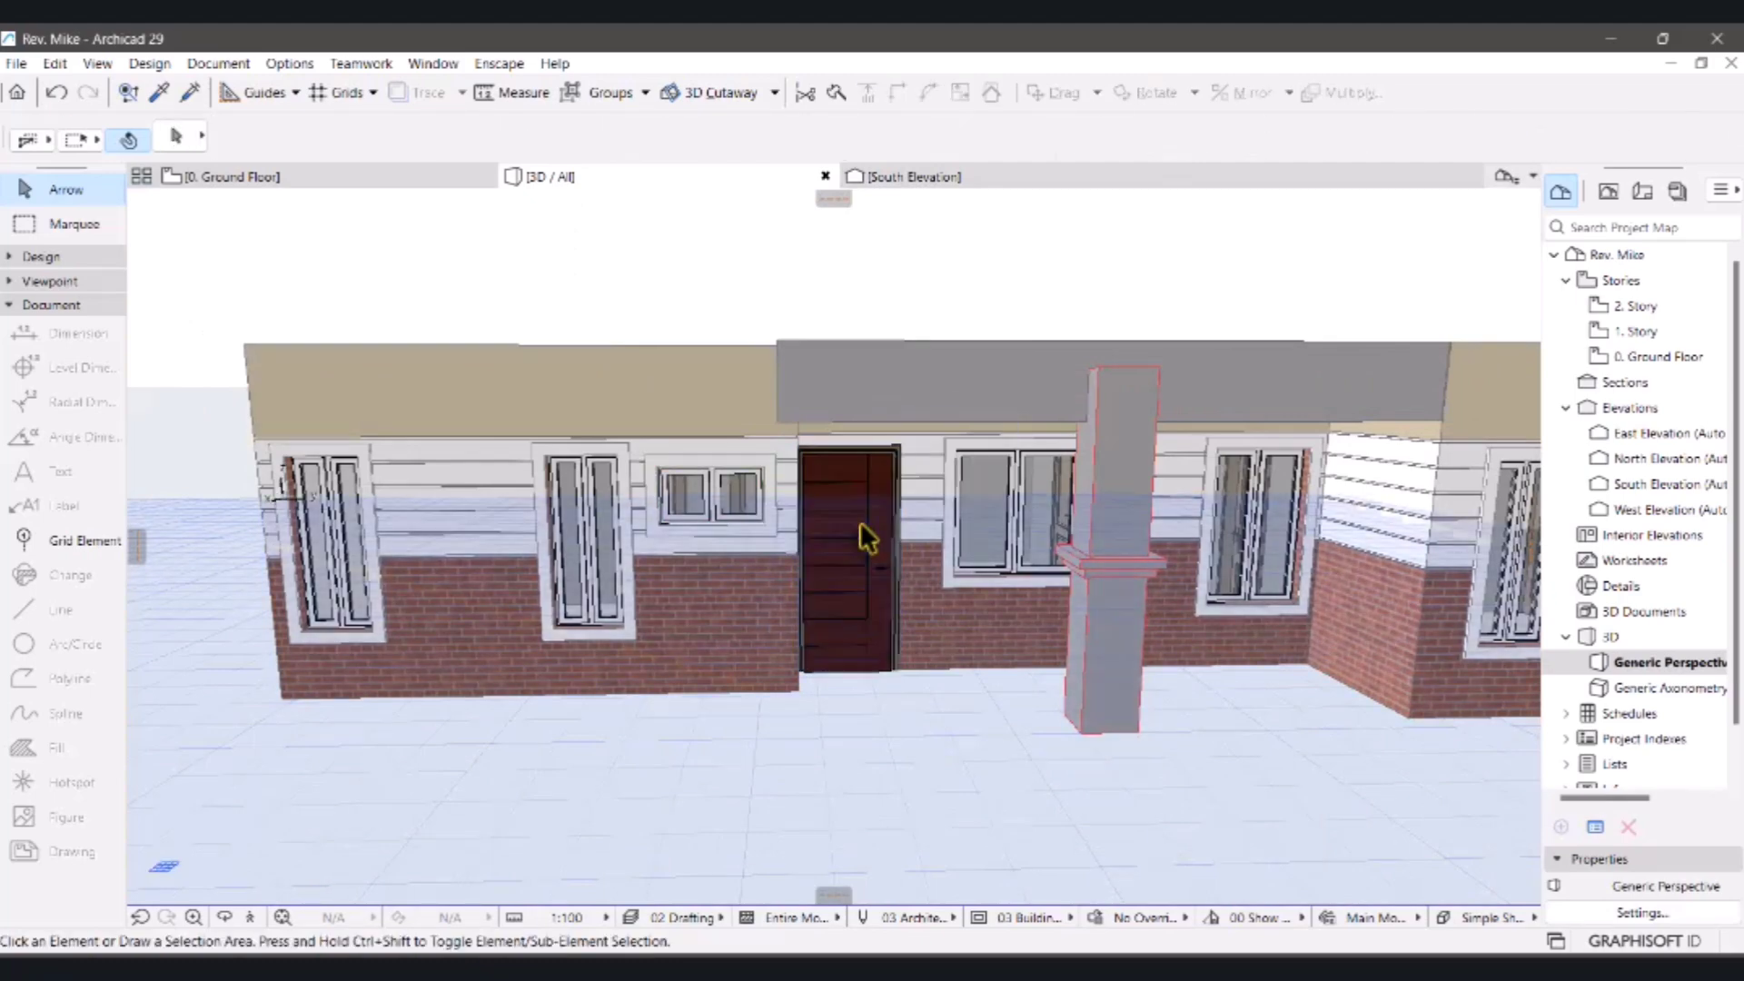
shift+middle_drag(860, 521, 1078, 514)
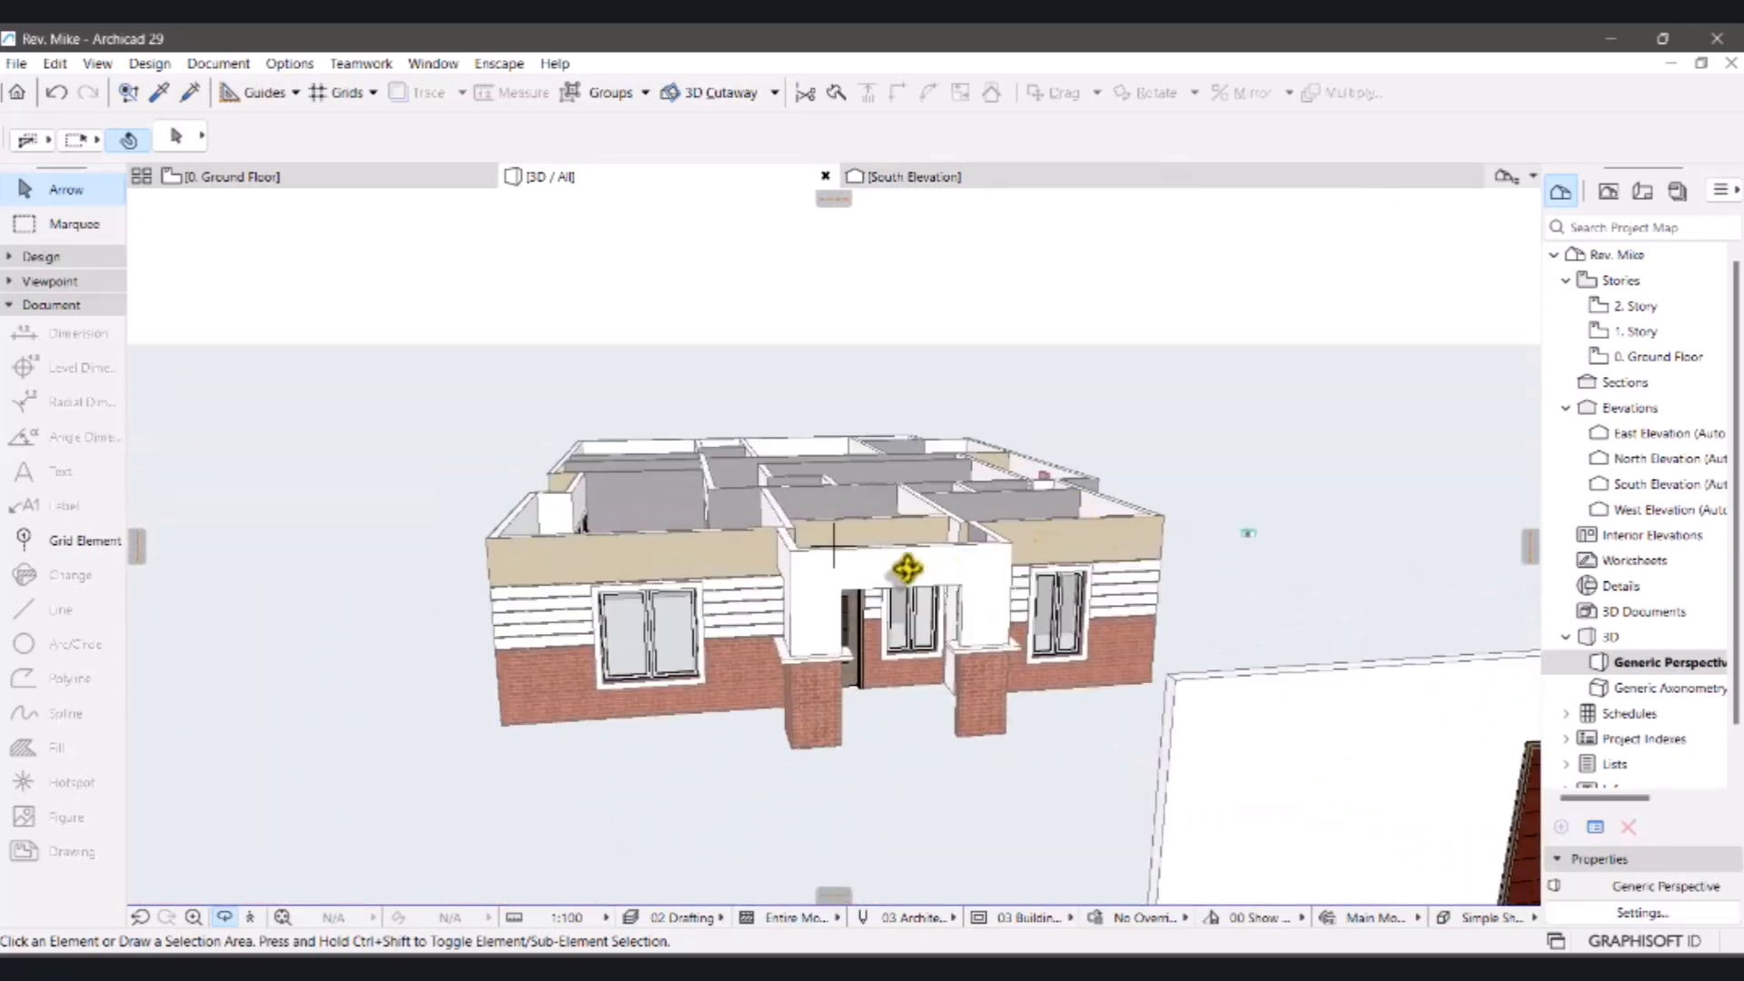
mouse_move(906, 569)
shift+middle_down()
mouse_move(927, 517)
mouse_move(924, 545)
shift+middle_up()
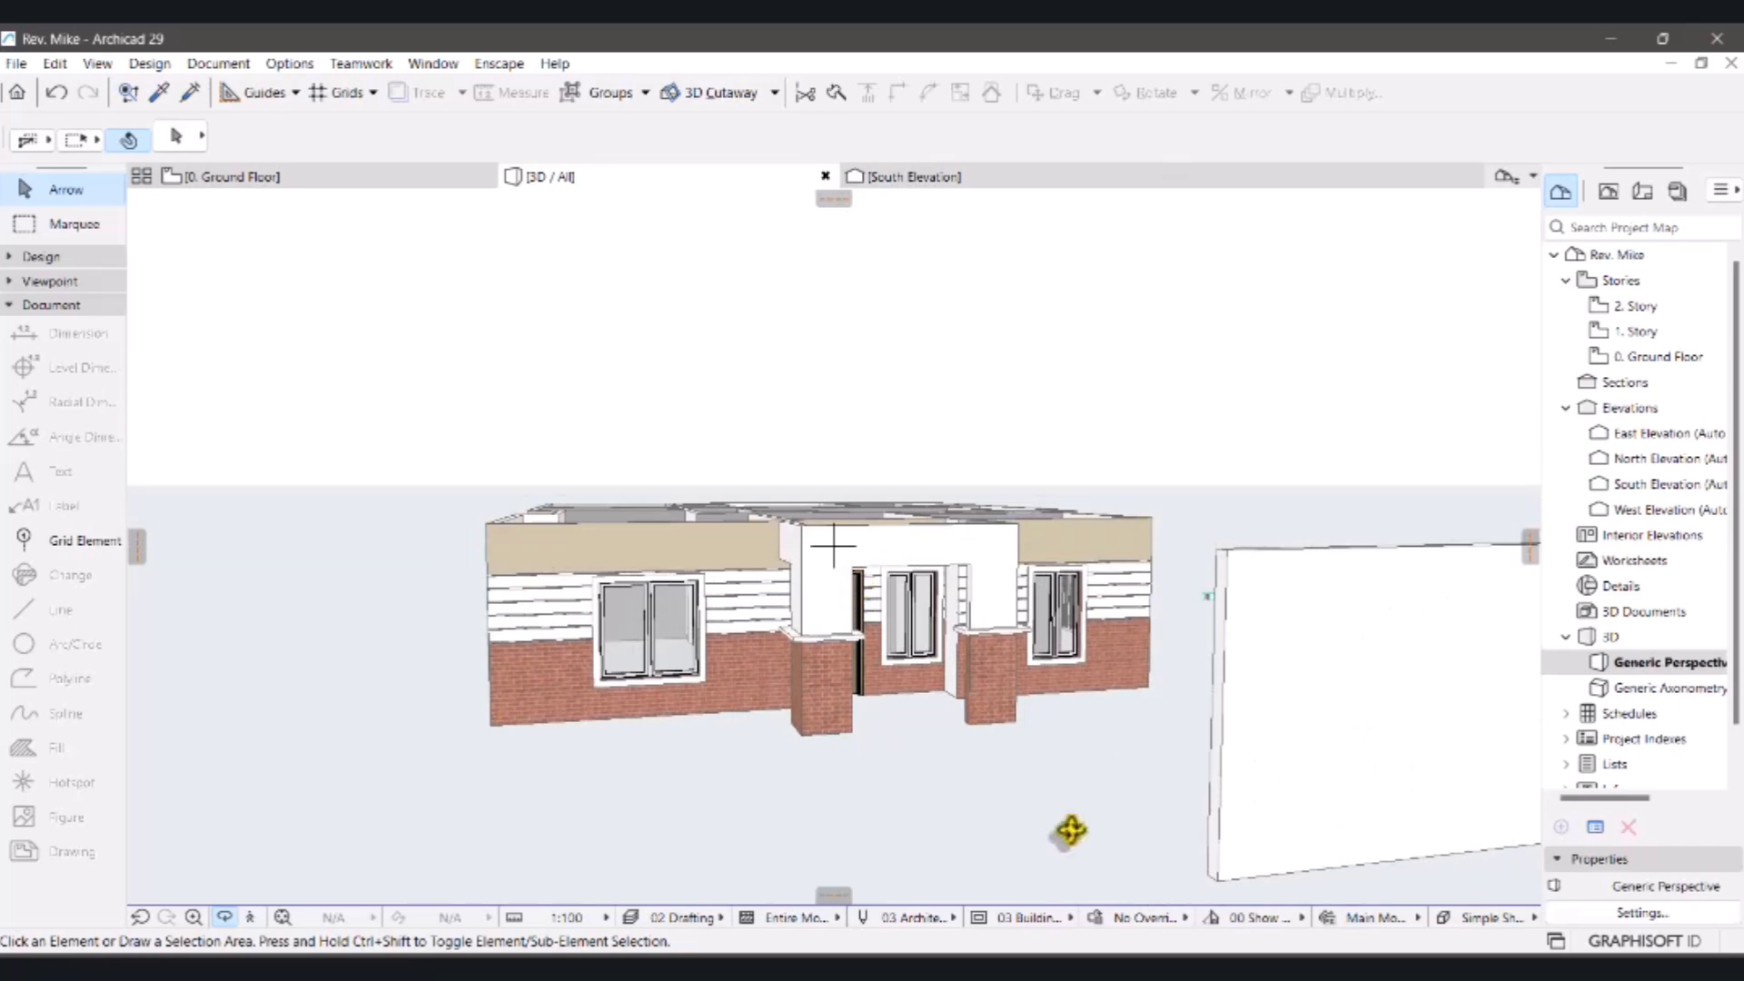